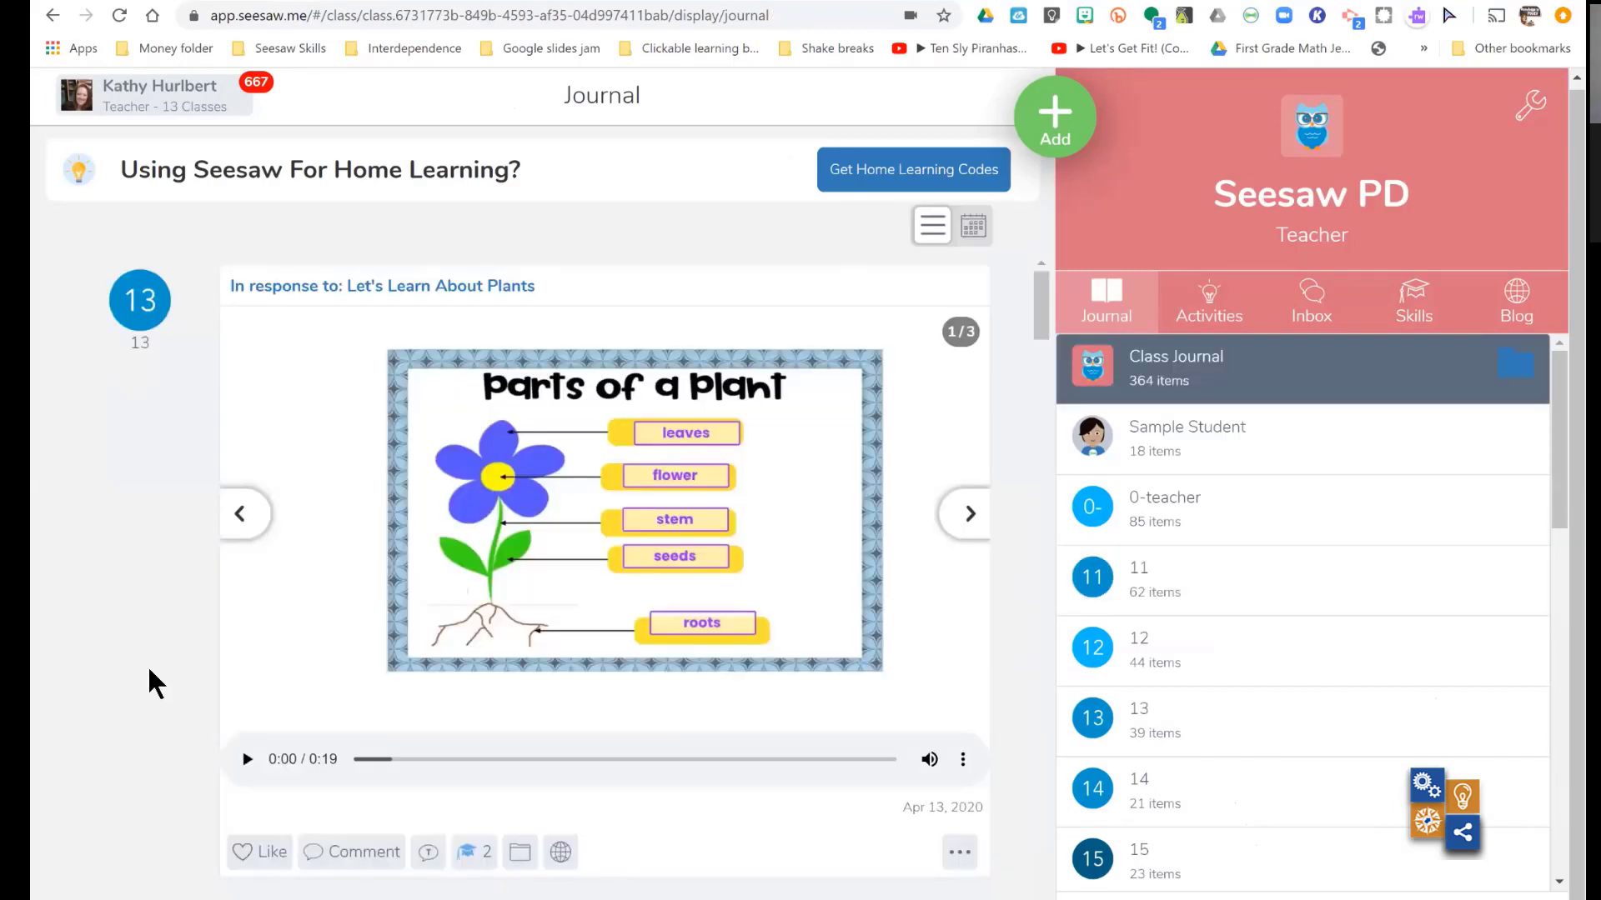
- Open the skill tags of the "Parts of a Plant" journal entry and look through the tagged, recent and available skills
scroll(150, 672, "down", 1)
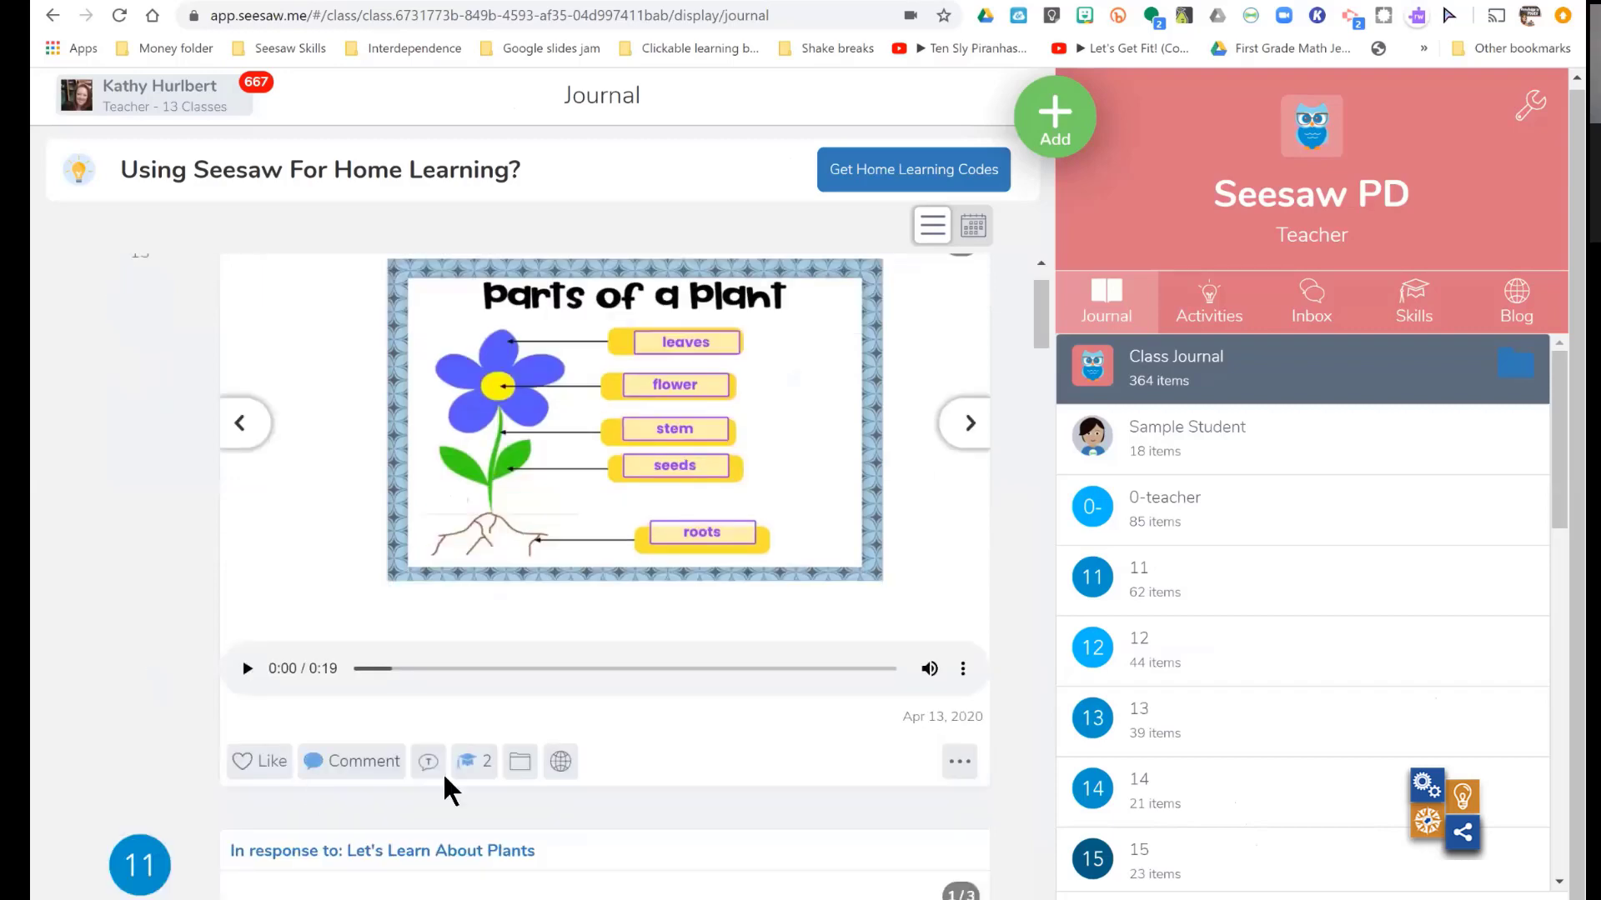
left_click(465, 761)
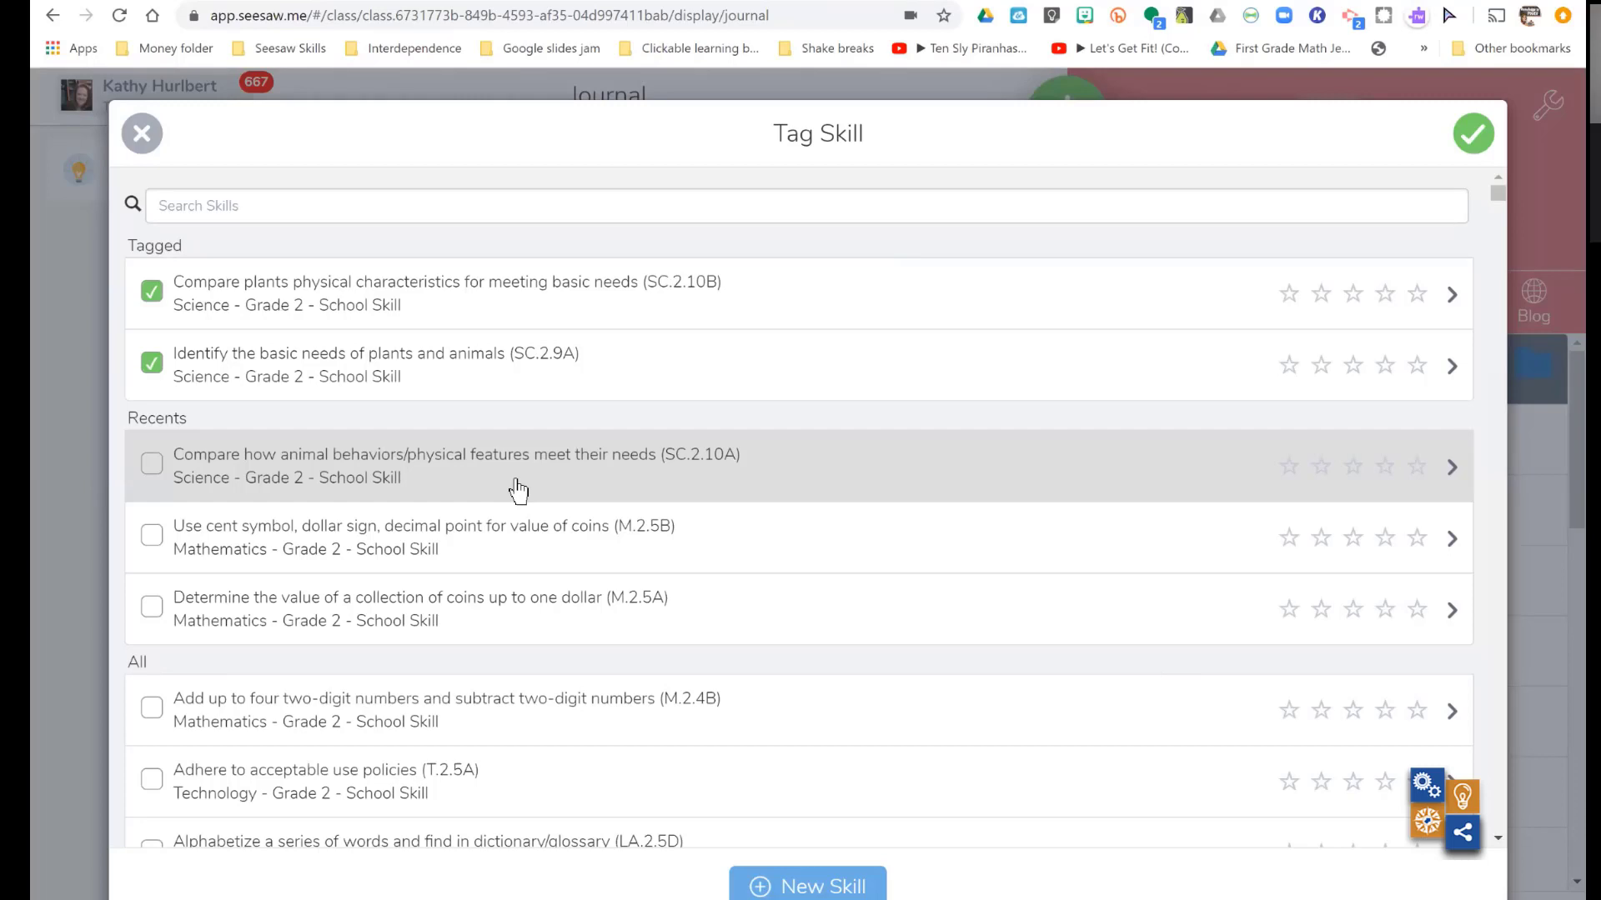
scroll(517, 491, "down", 5)
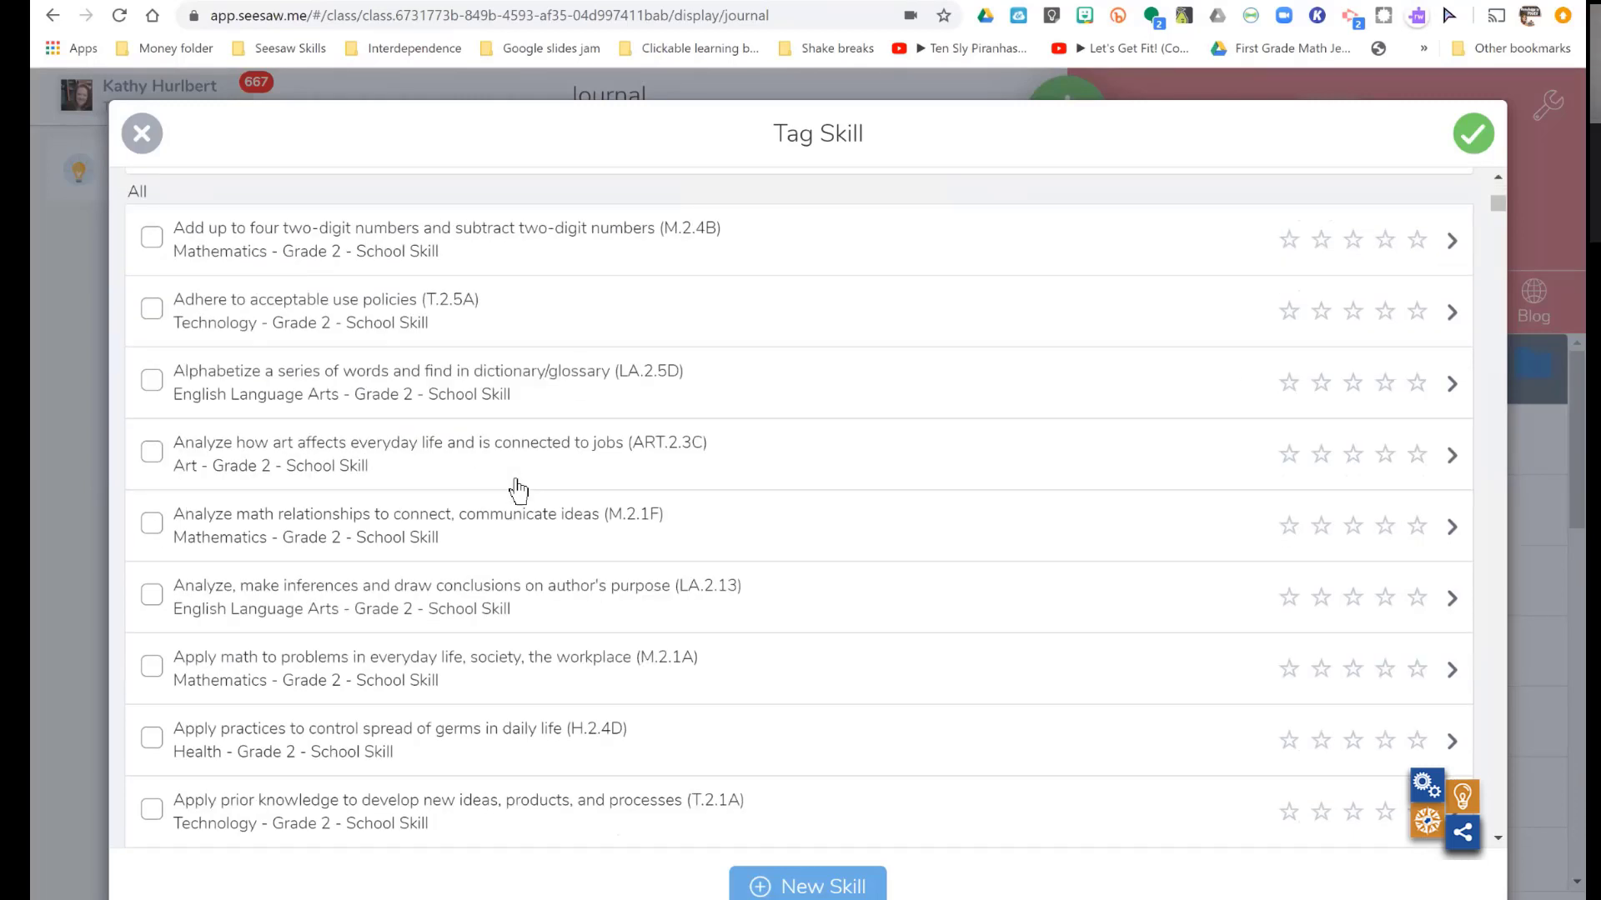
scroll(517, 491, "up", 5)
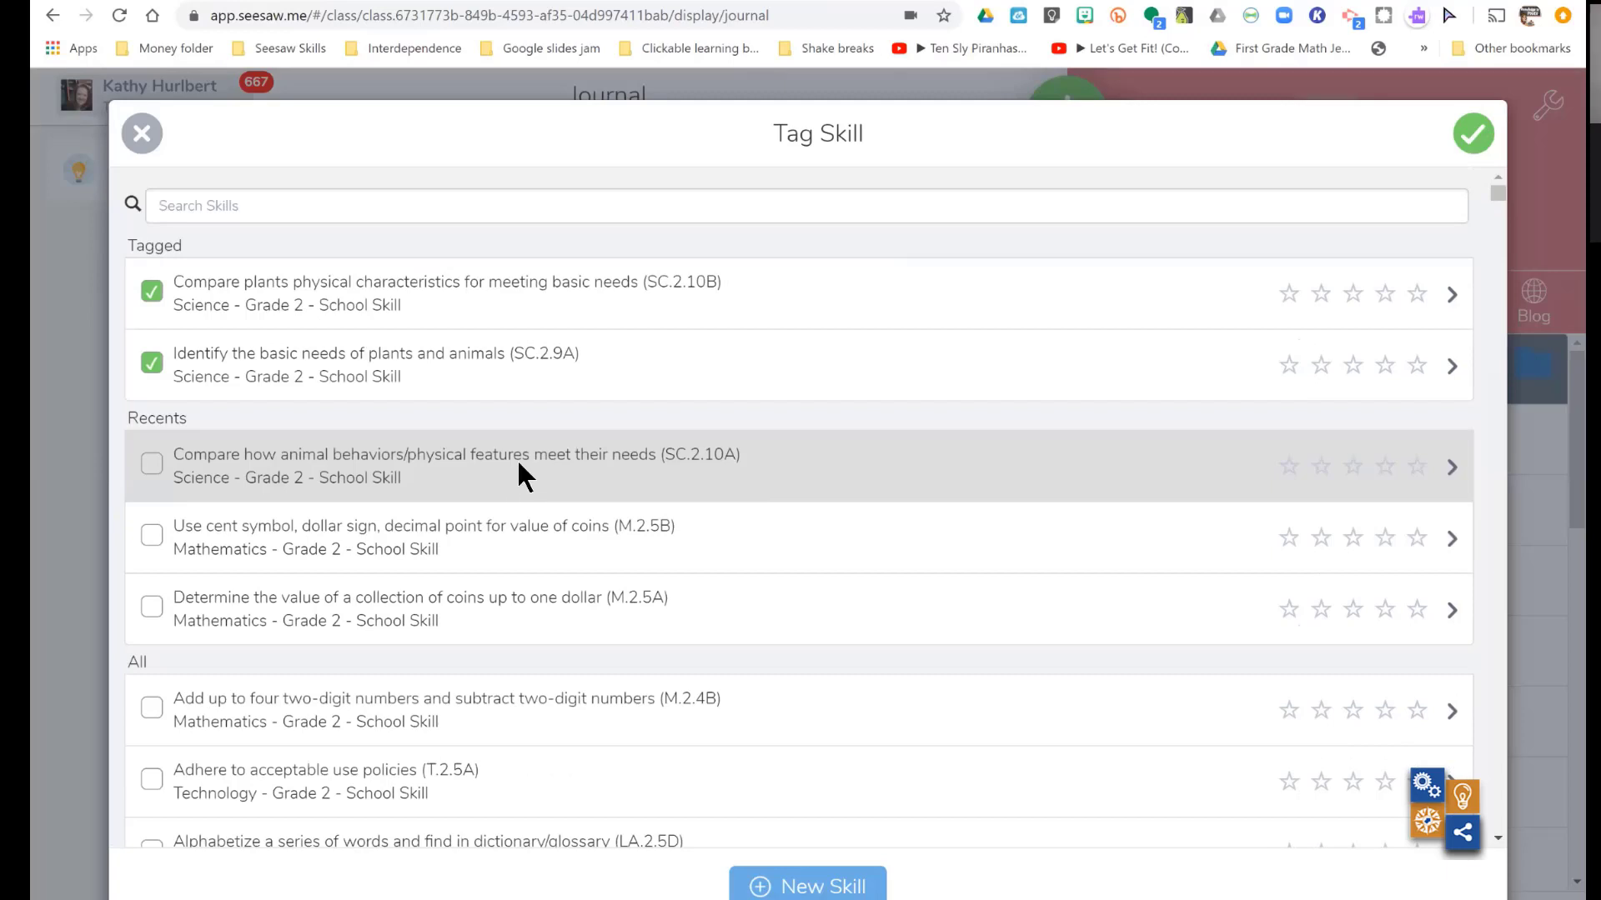
left_click(391, 209)
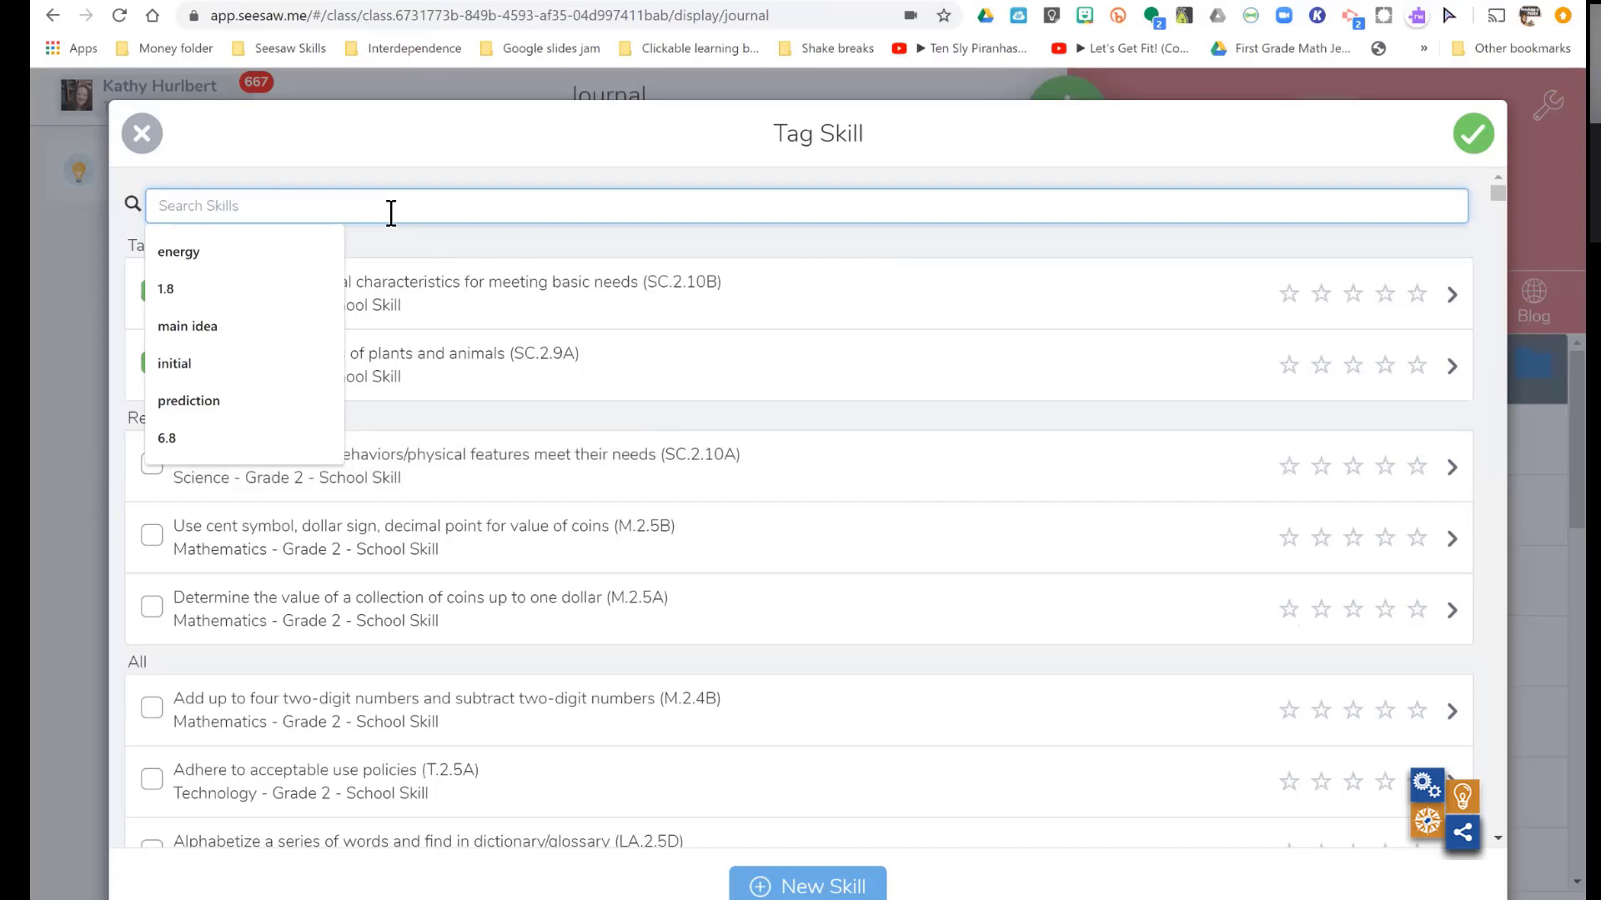
scroll(391, 213, "down", 10)
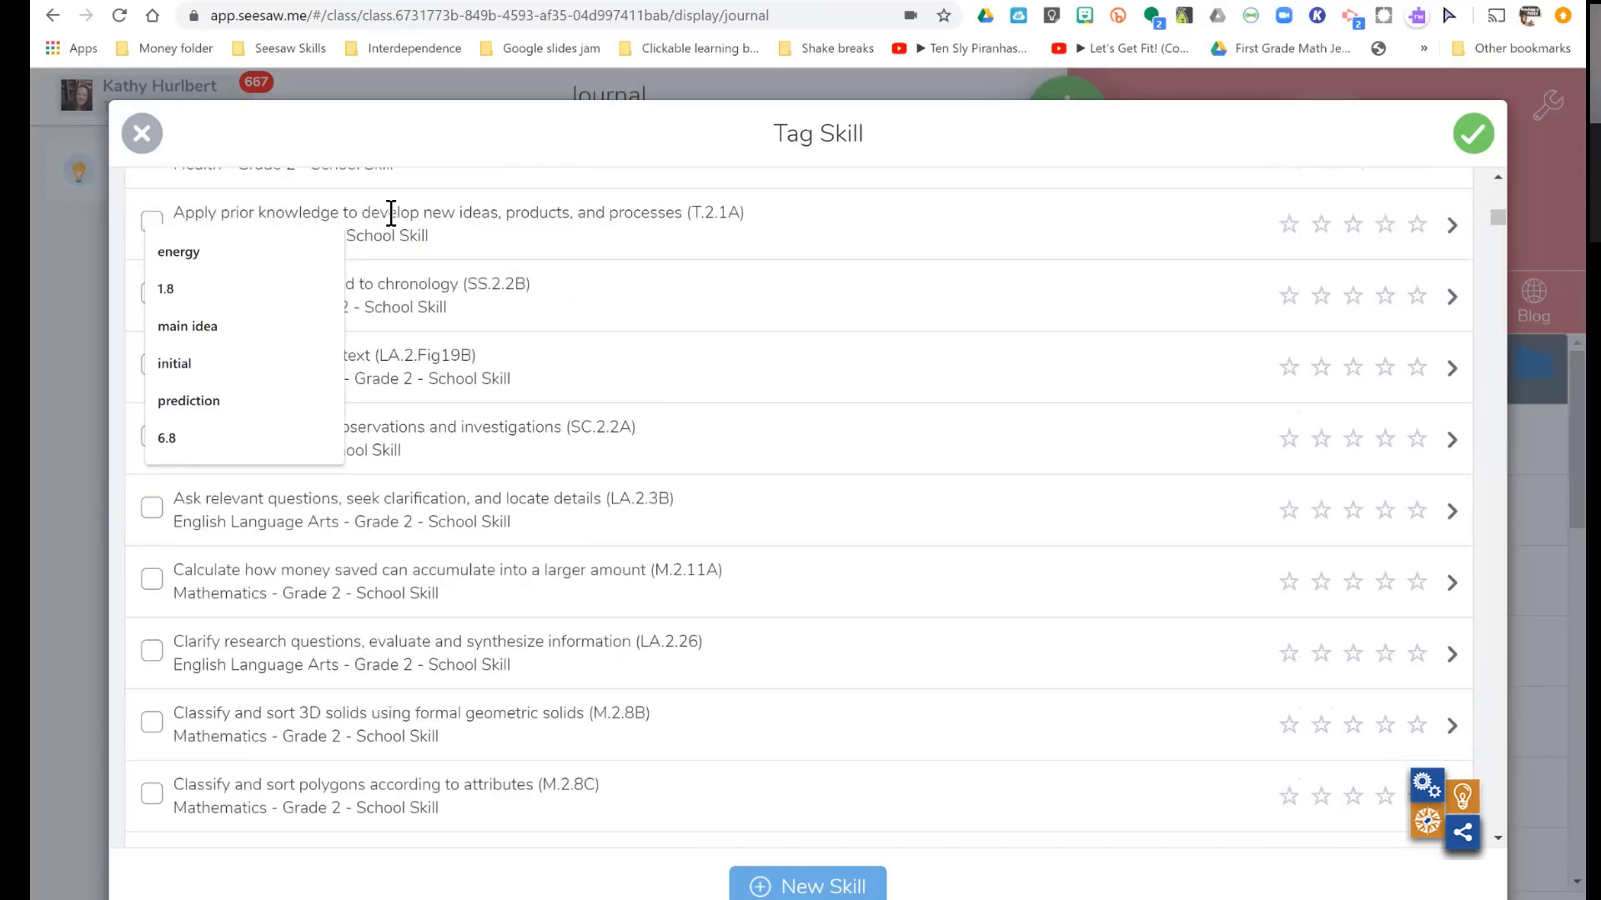
scroll(391, 213, "up", 10)
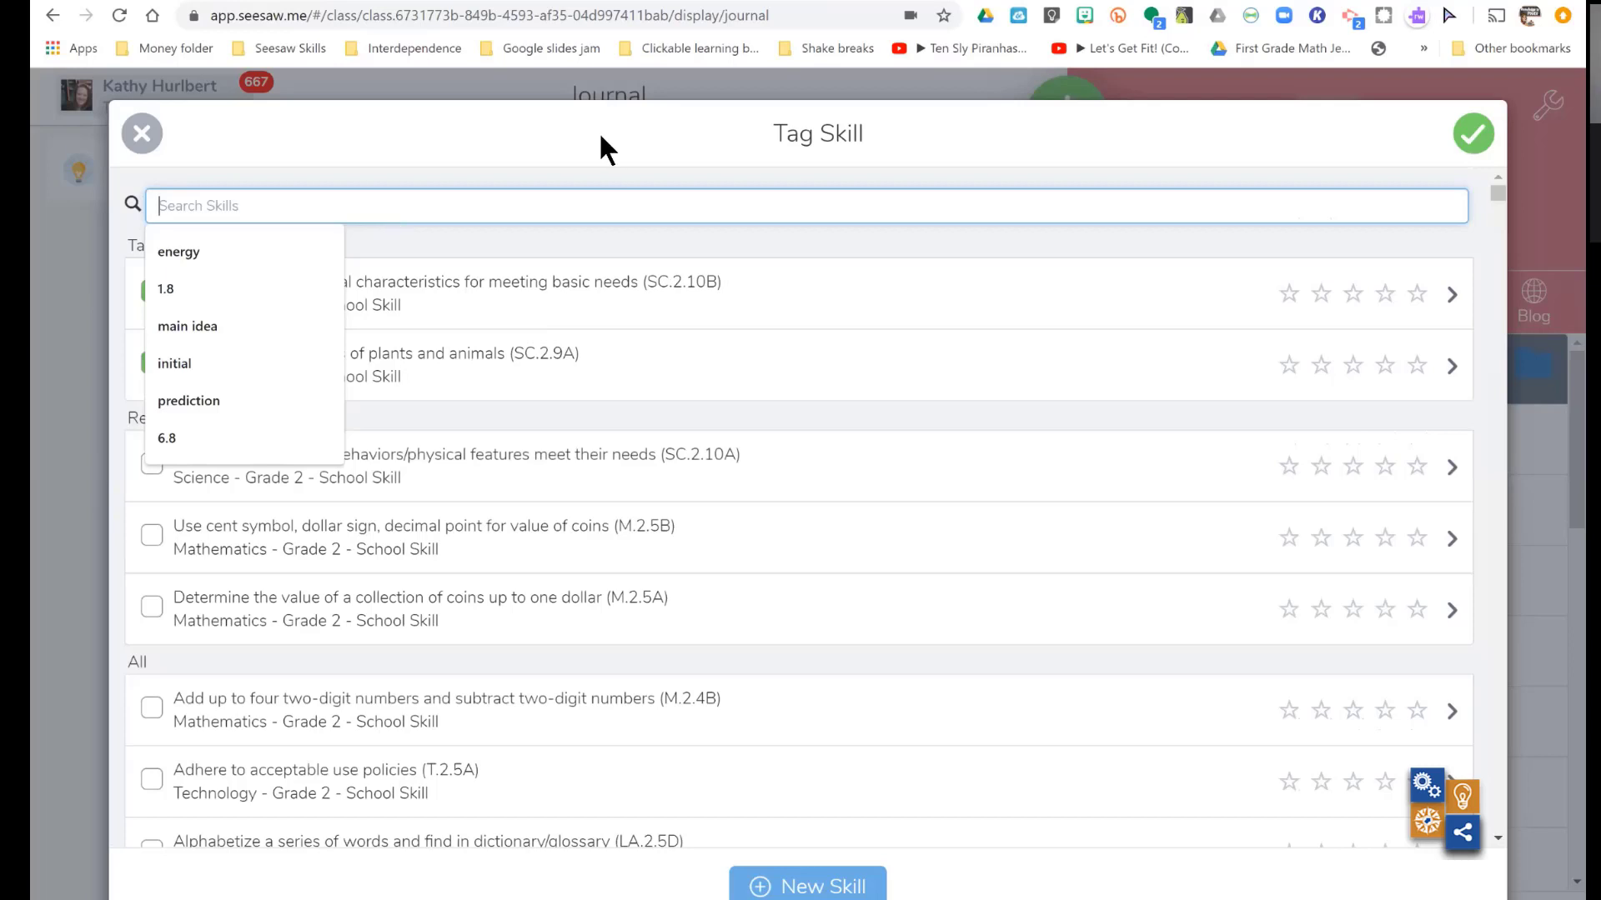
left_click(415, 240)
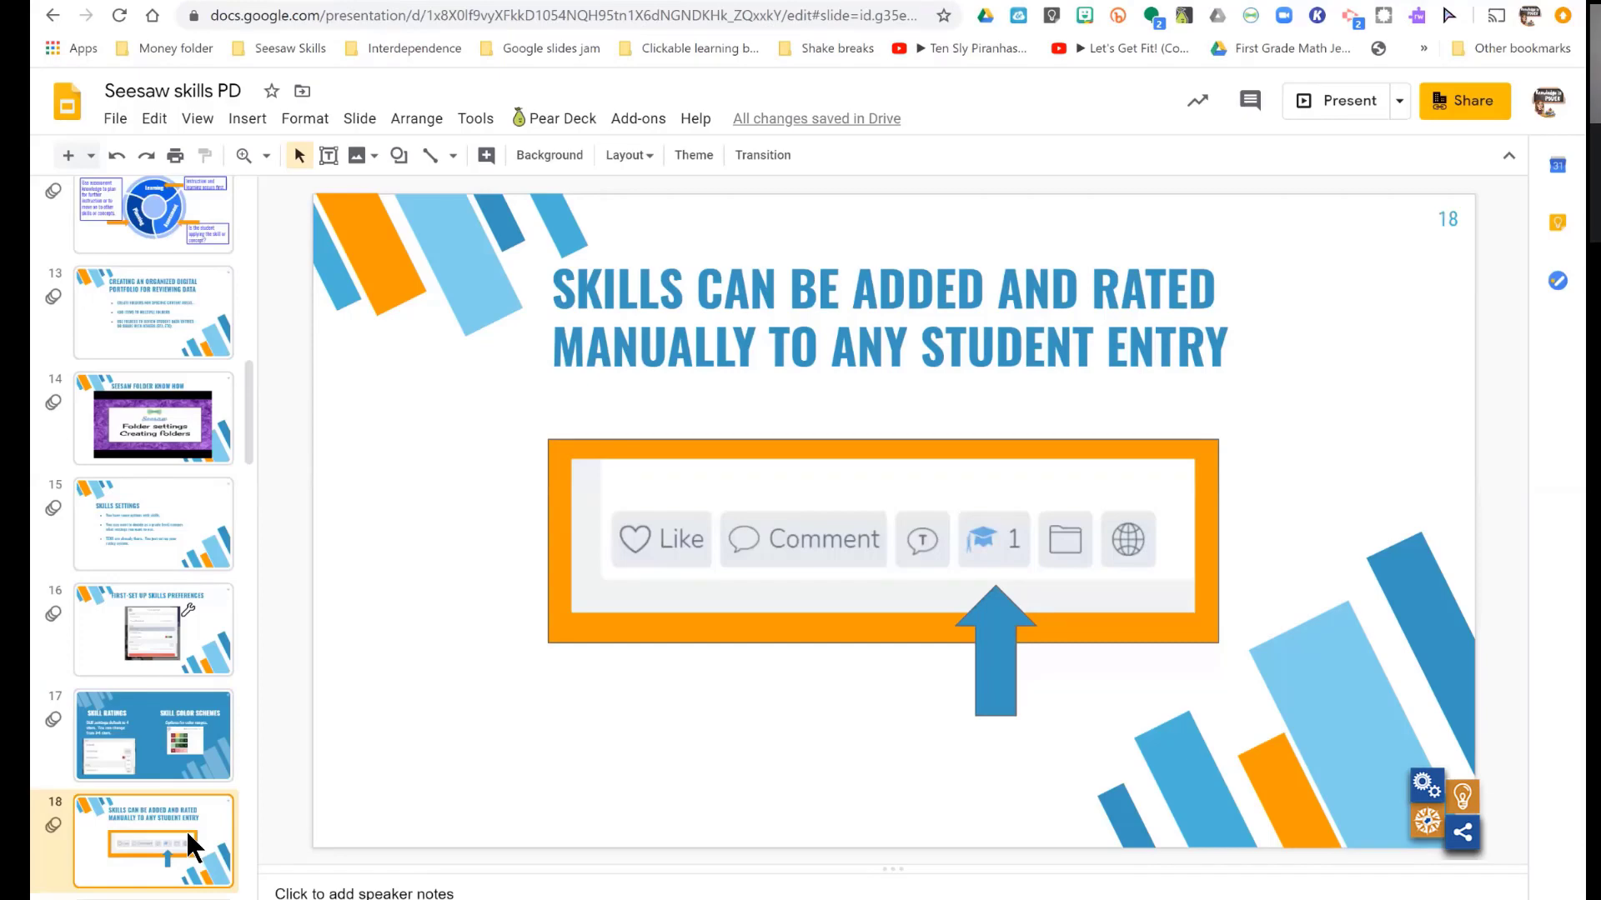
- Go through slides 19 to 21 of the "Seesaw skills PD" presentation and switch back to the Seesaw class journal
key("Down")
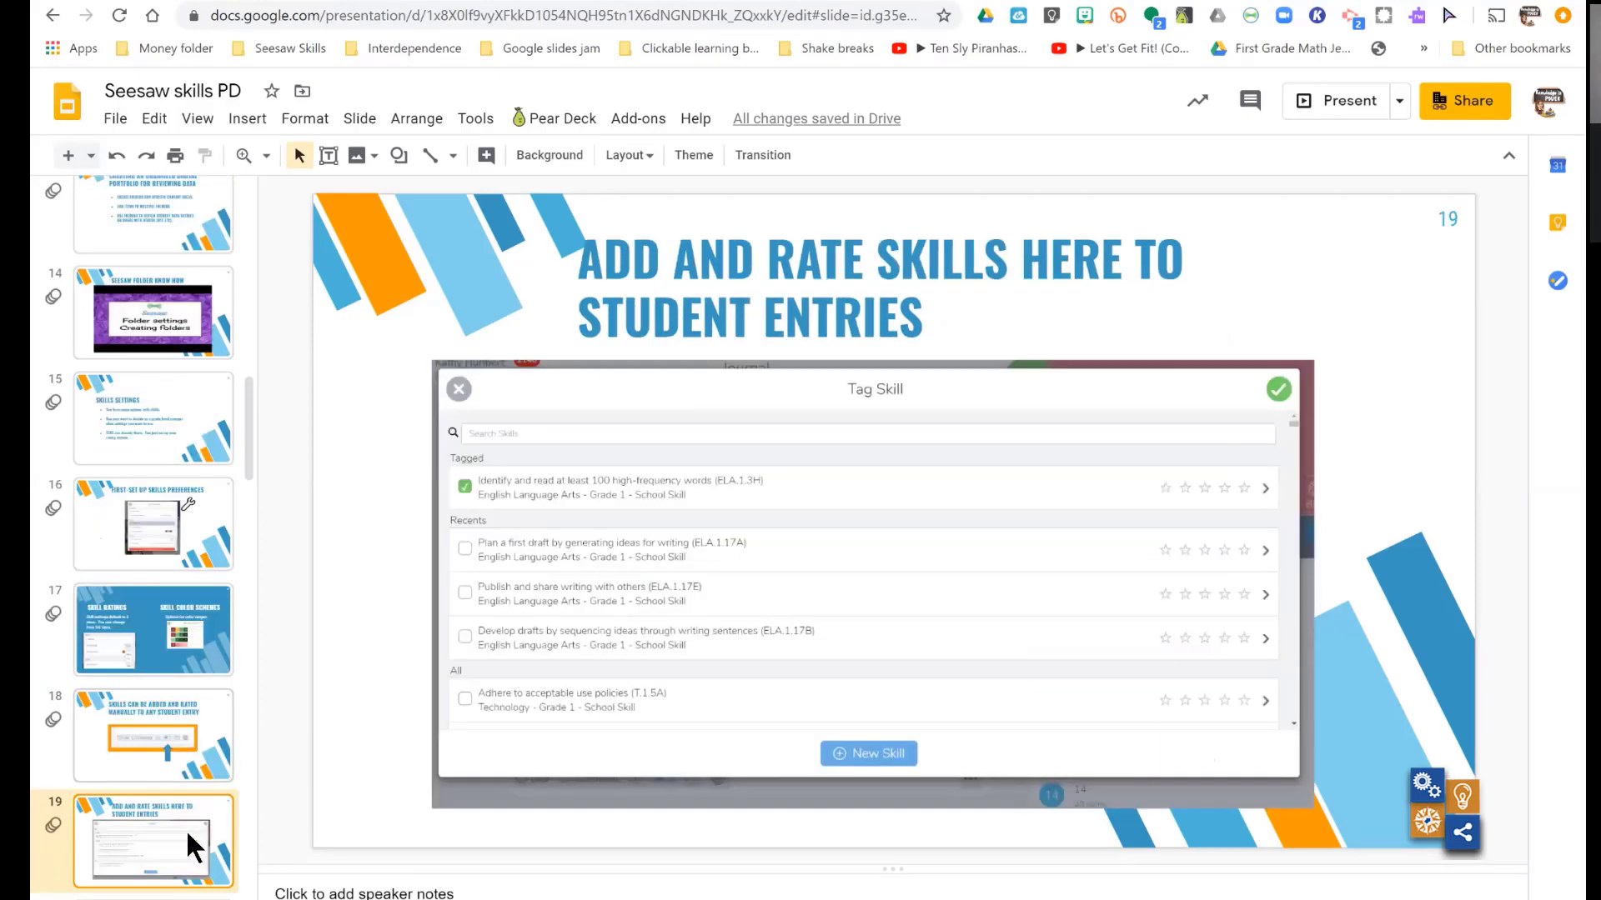
key("Down")
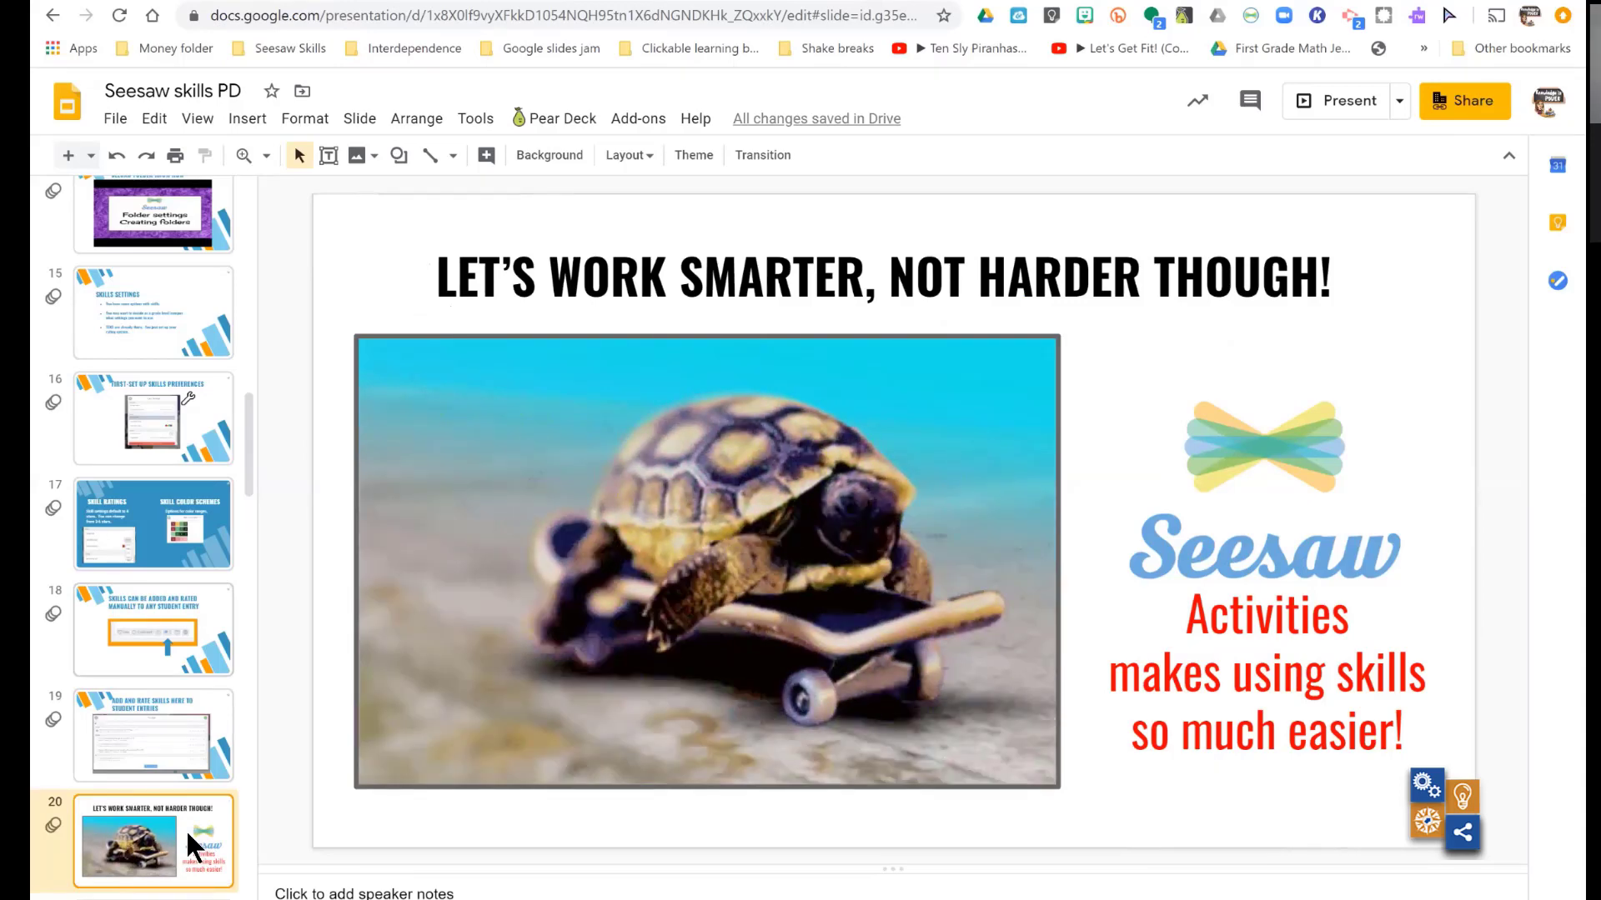
key("Down")
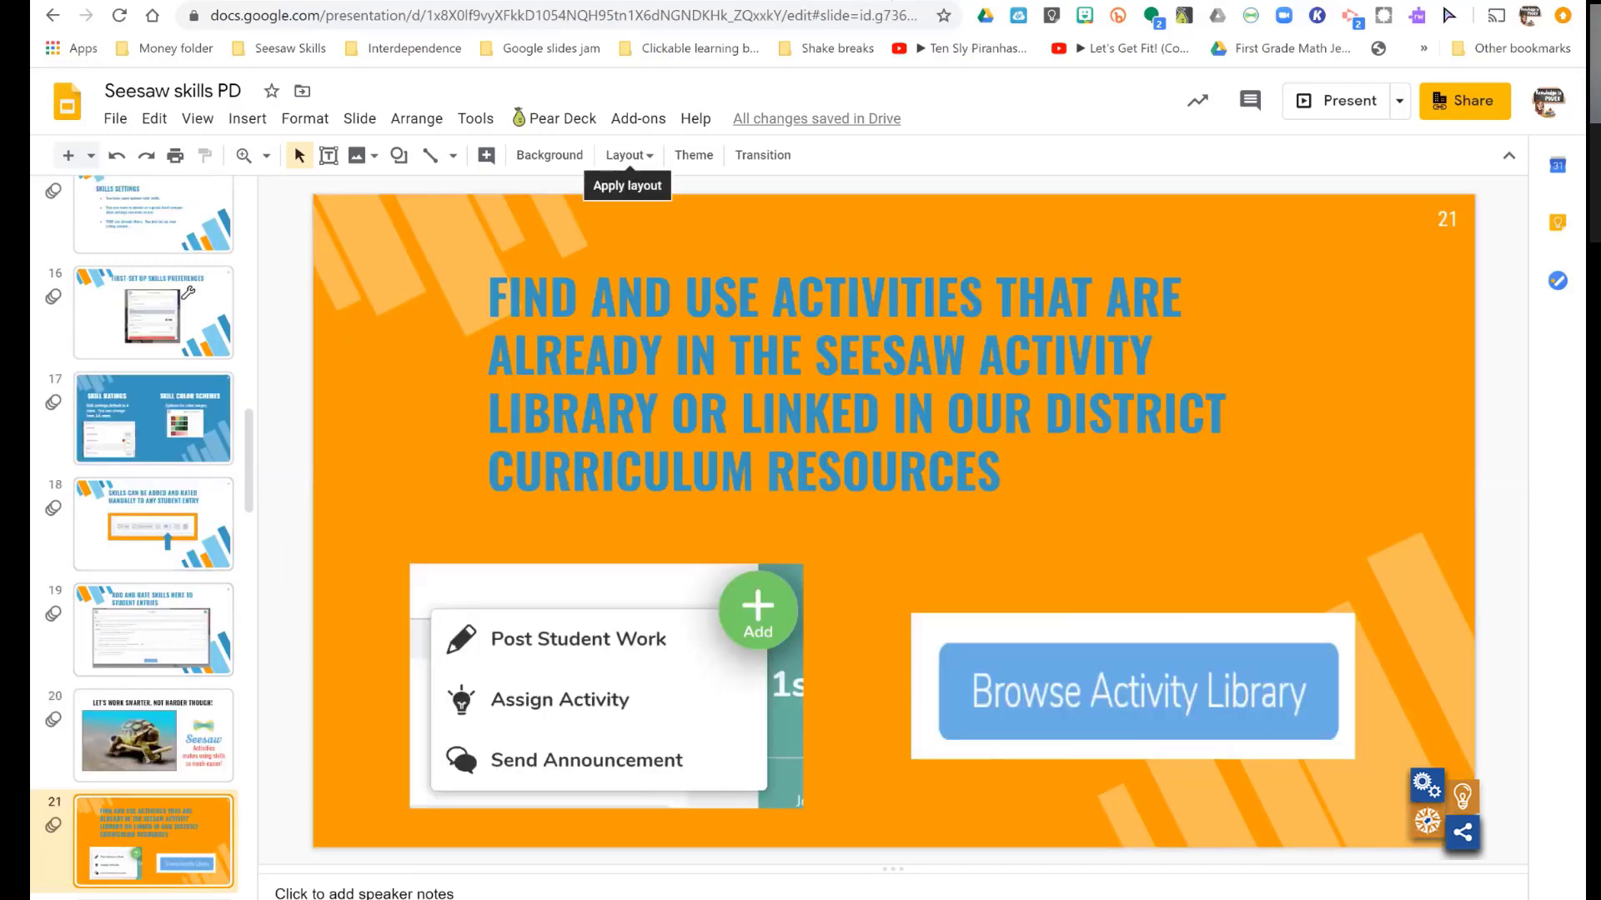
left_click(767, 1)
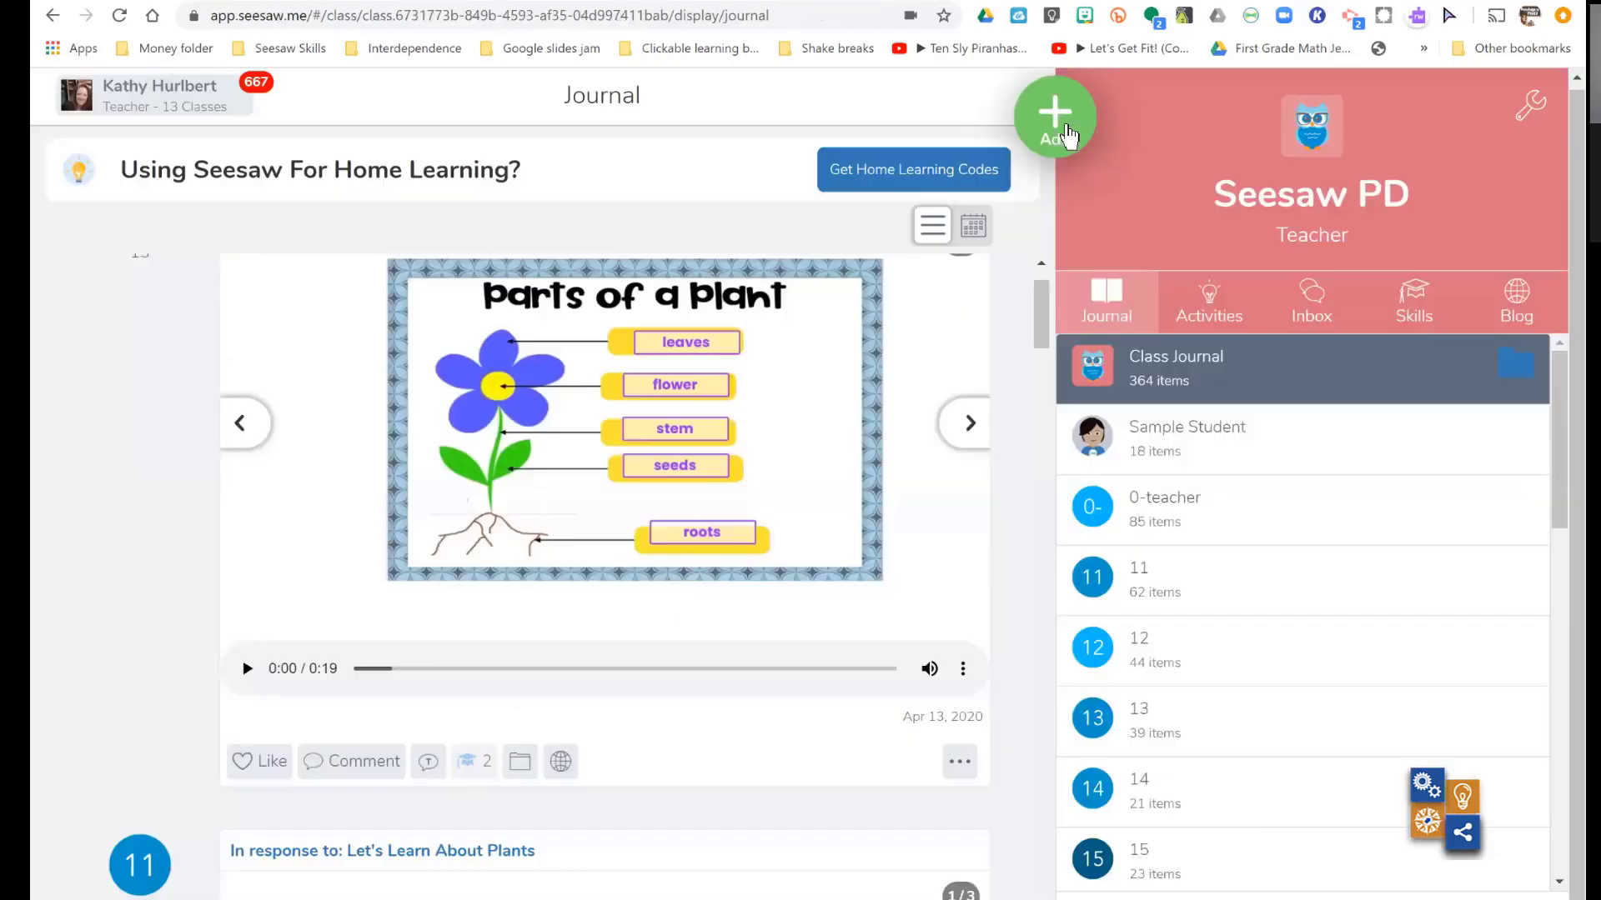
left_click(1067, 133)
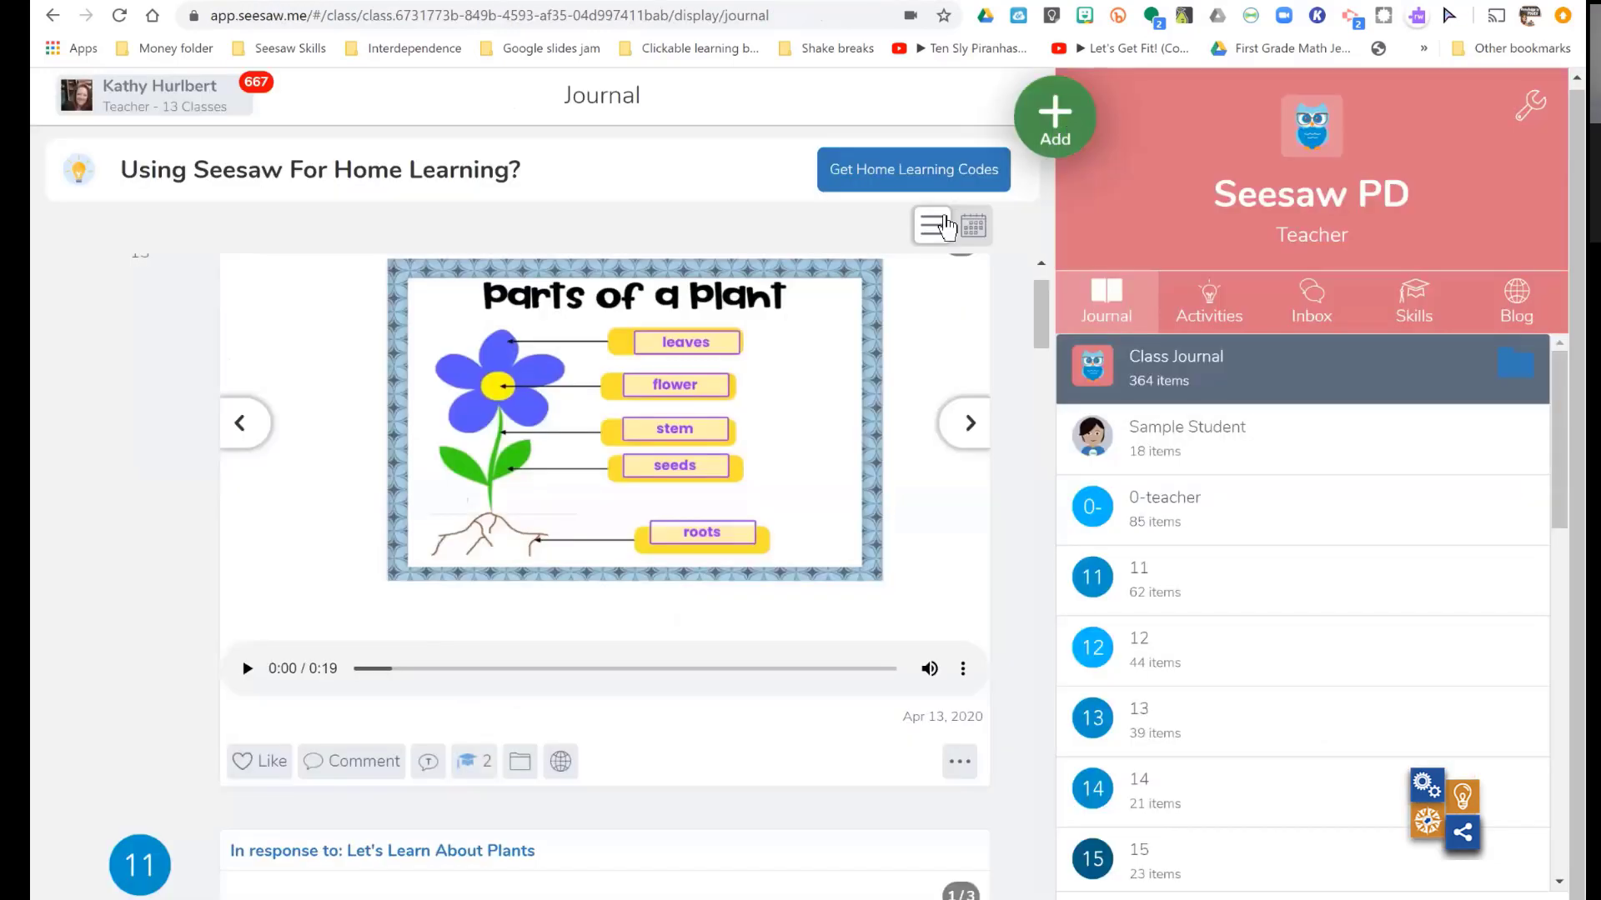
left_click(947, 227)
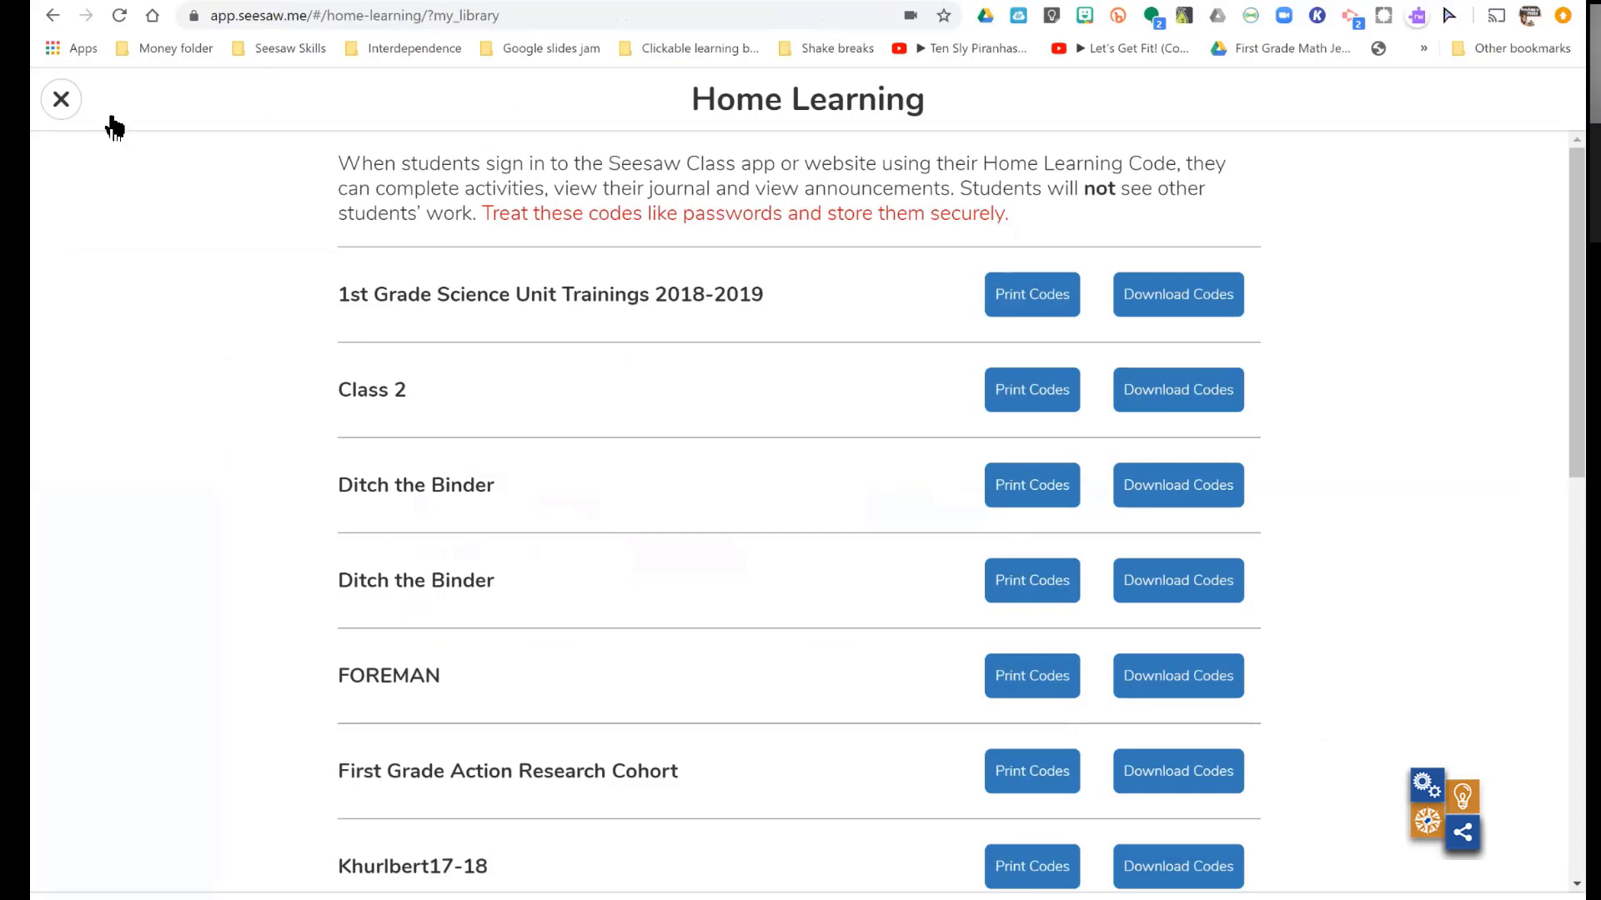
left_click(112, 121)
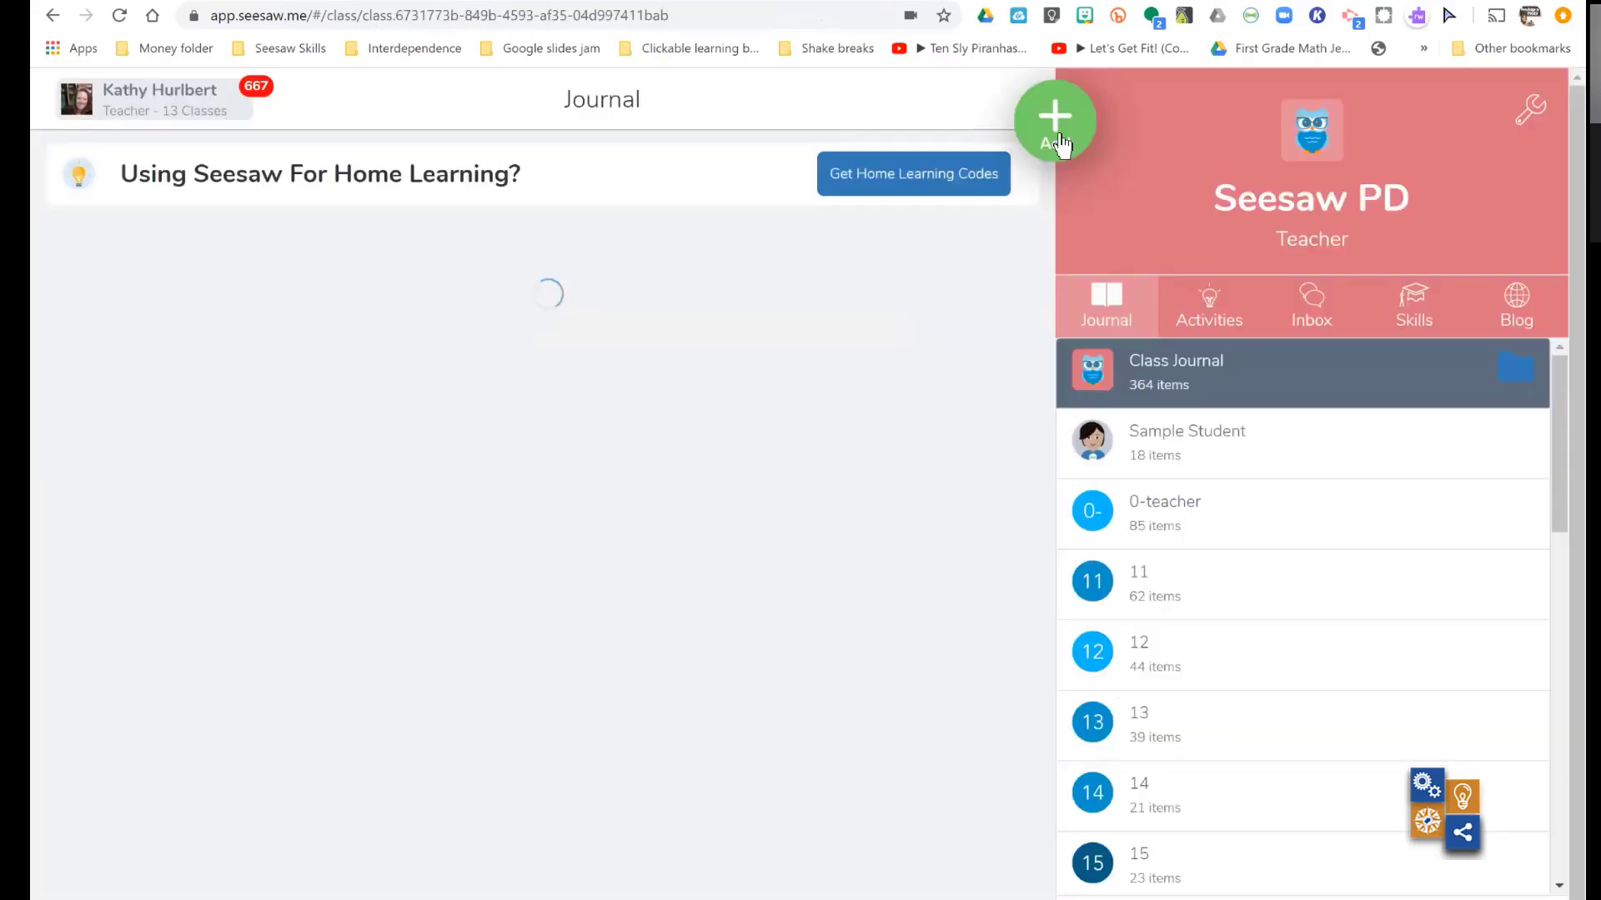
- Start assigning an activity, view the School & District activities, and end on the Community activities for 2nd Grade
left_click(1055, 127)
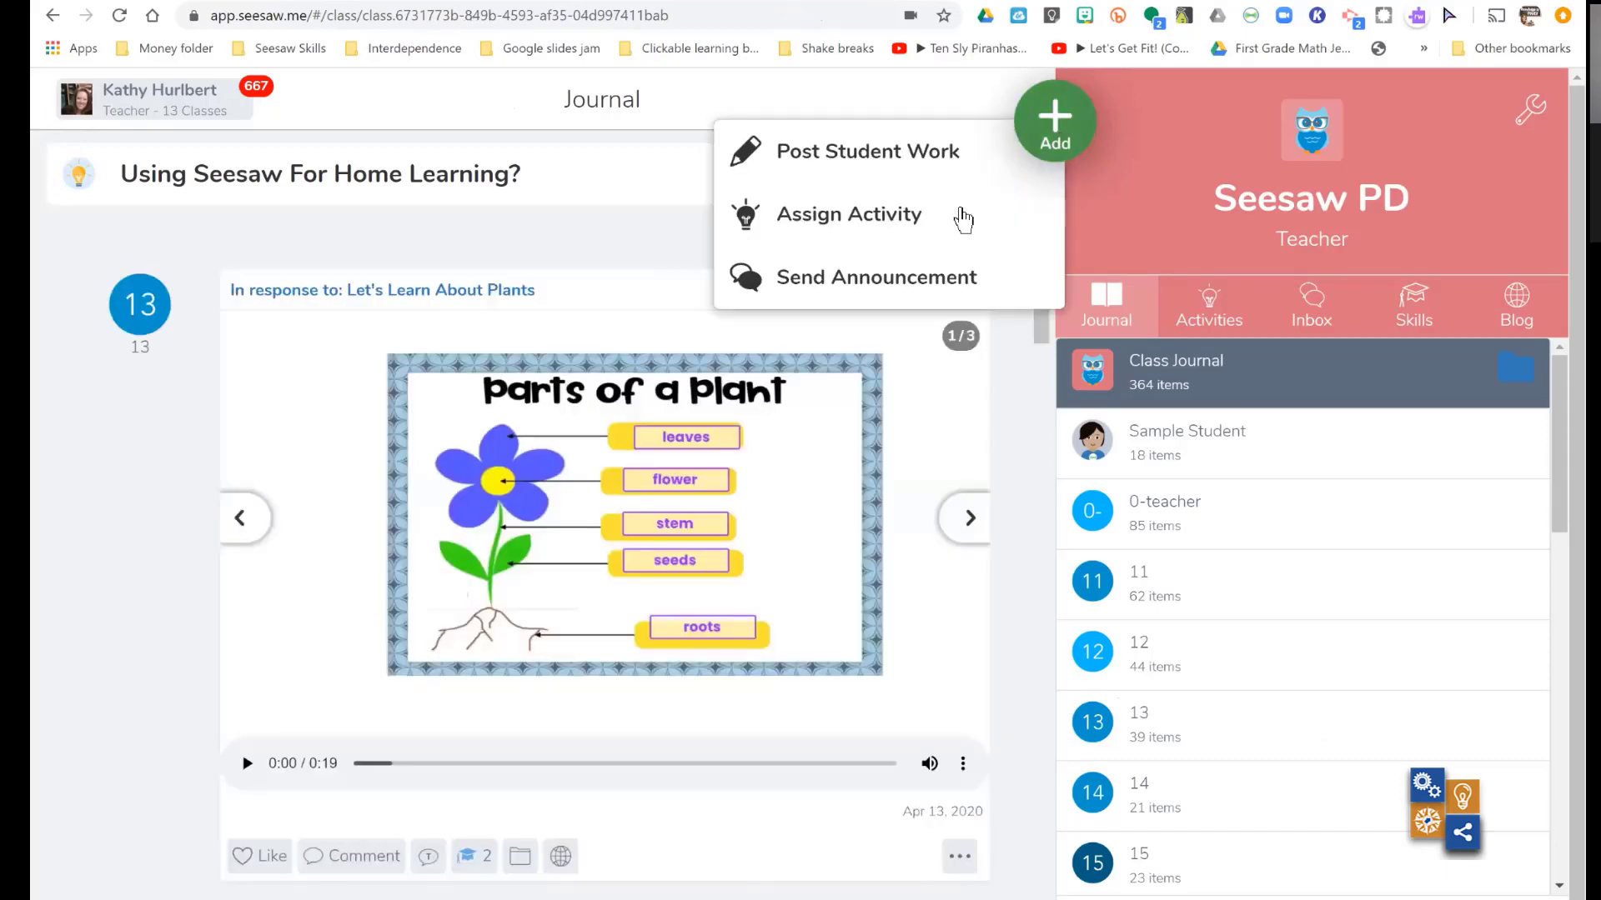
left_click(963, 220)
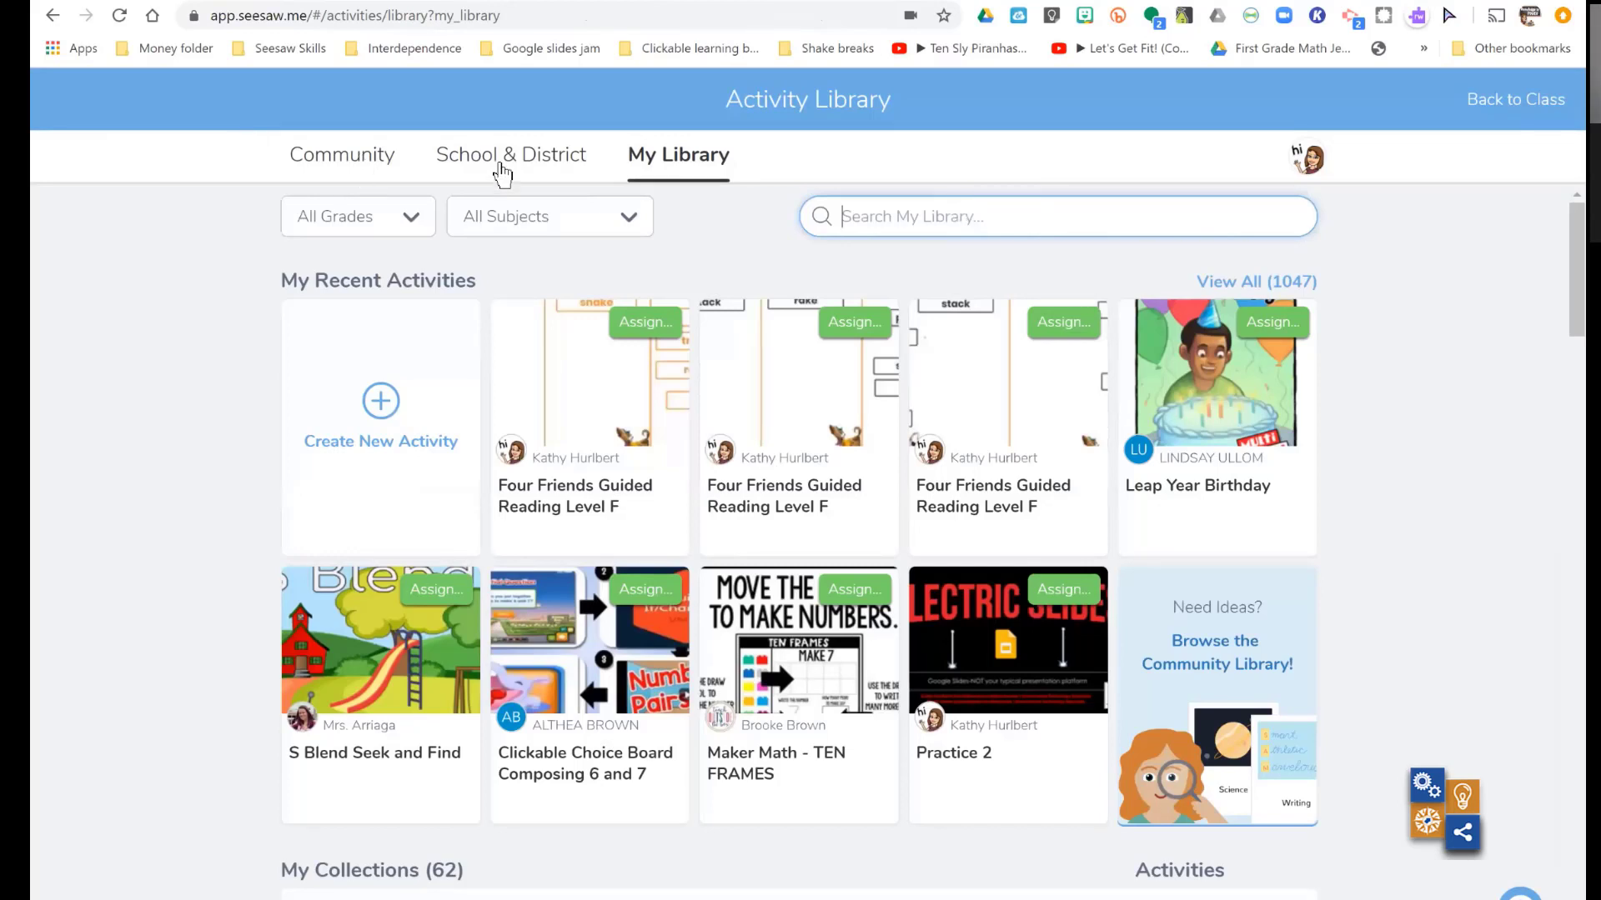
left_click(350, 171)
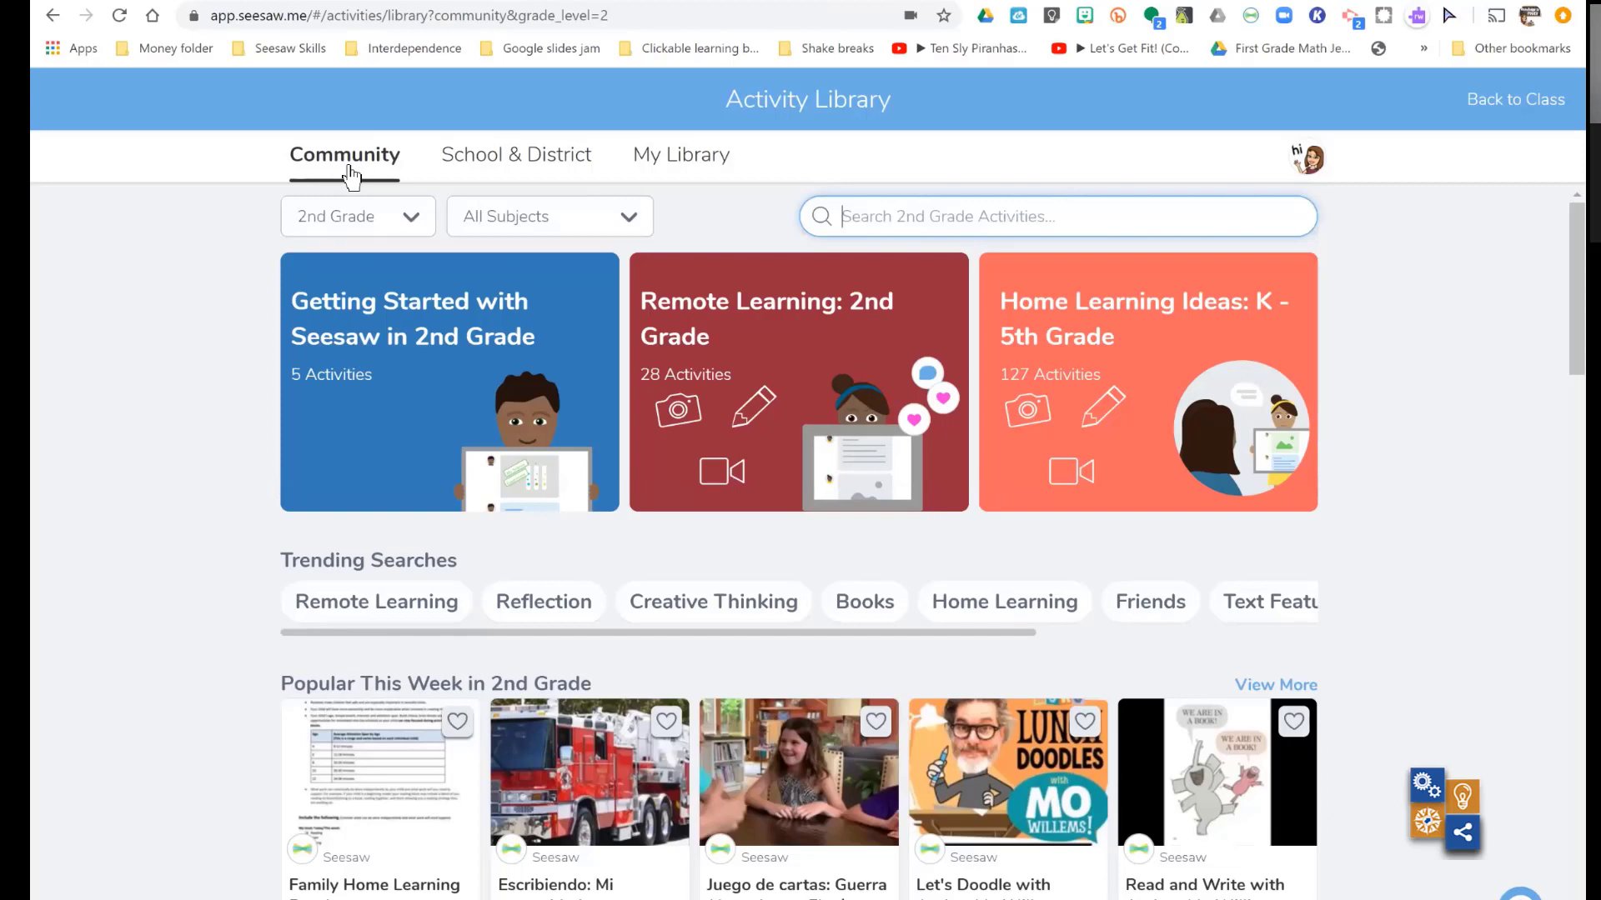
left_click(523, 165)
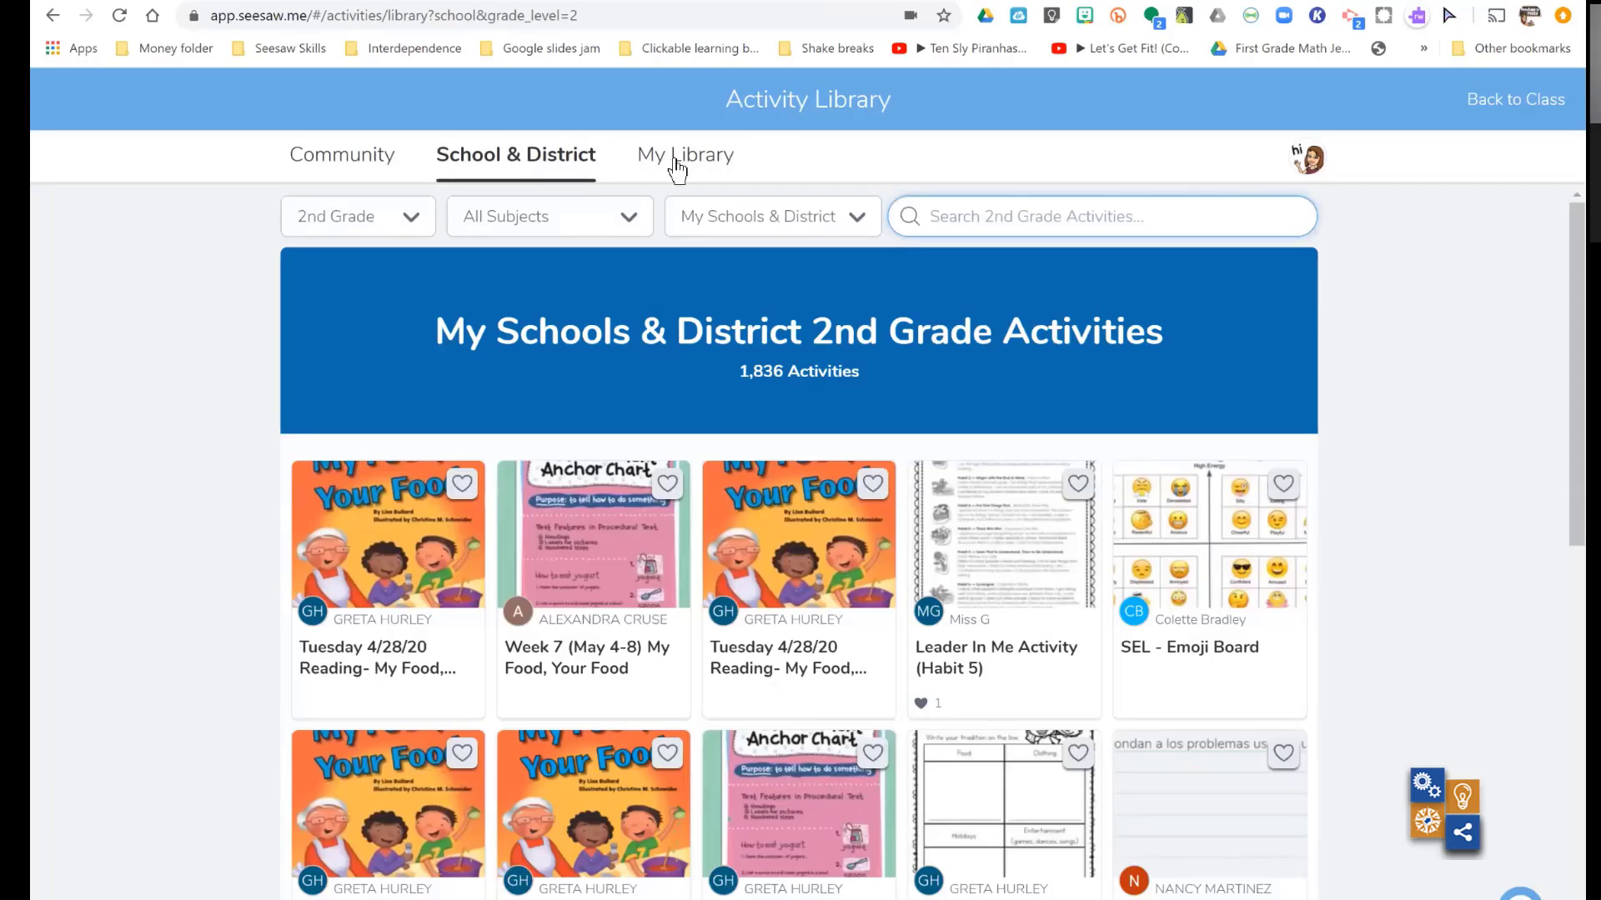
left_click(361, 166)
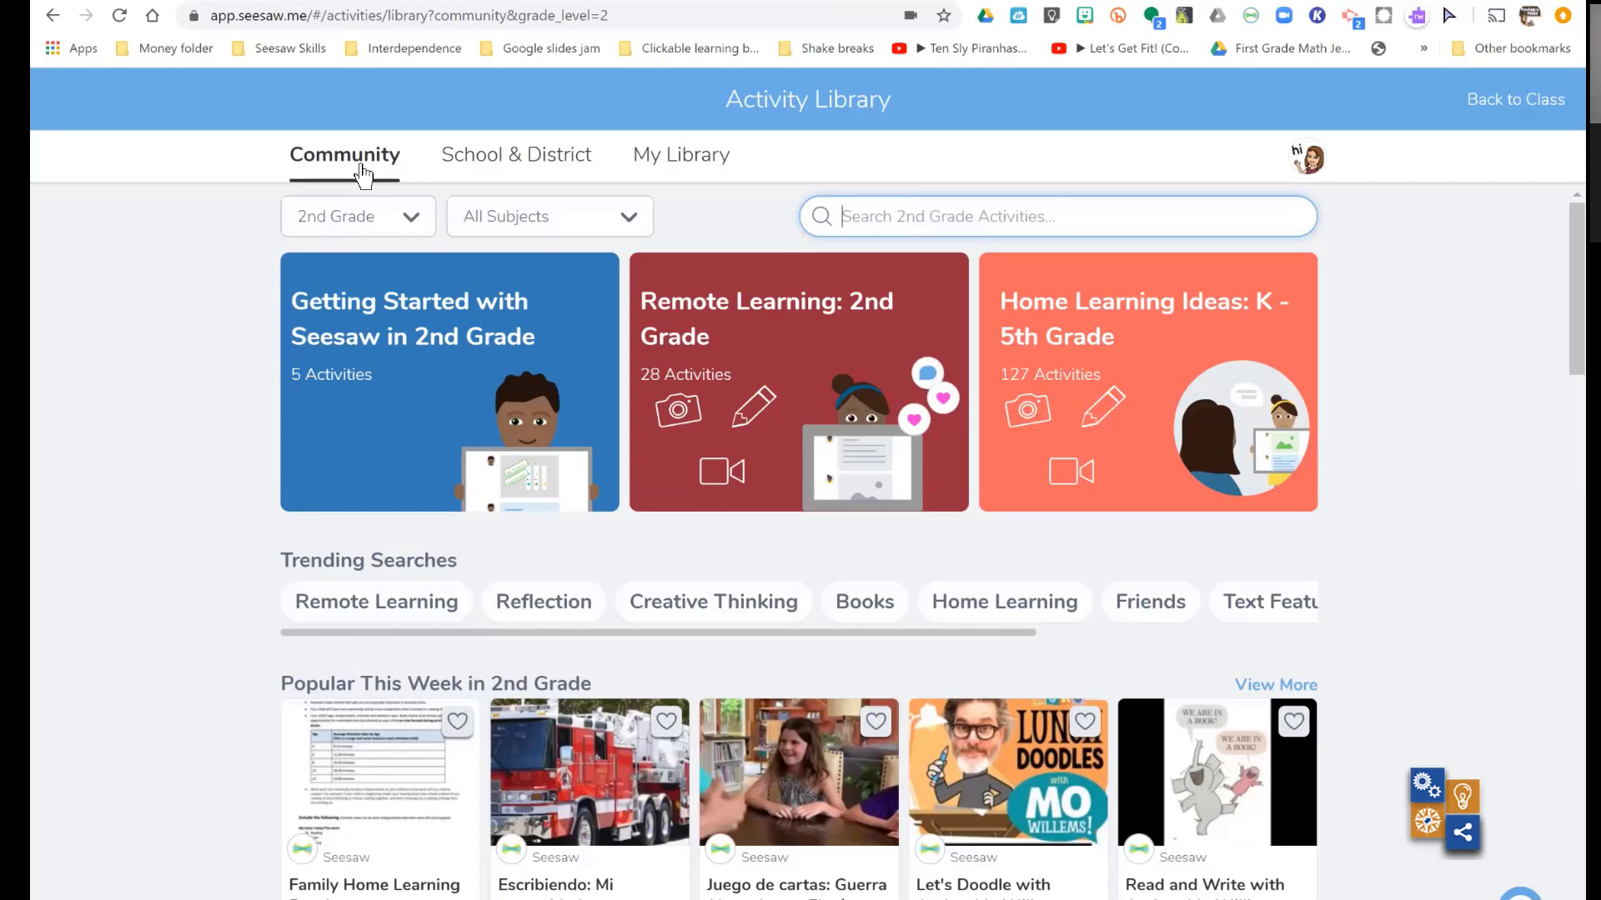
- Search the Community library for "place value" in 2nd Grade, checking the available grade and subject filters
left_click(909, 220)
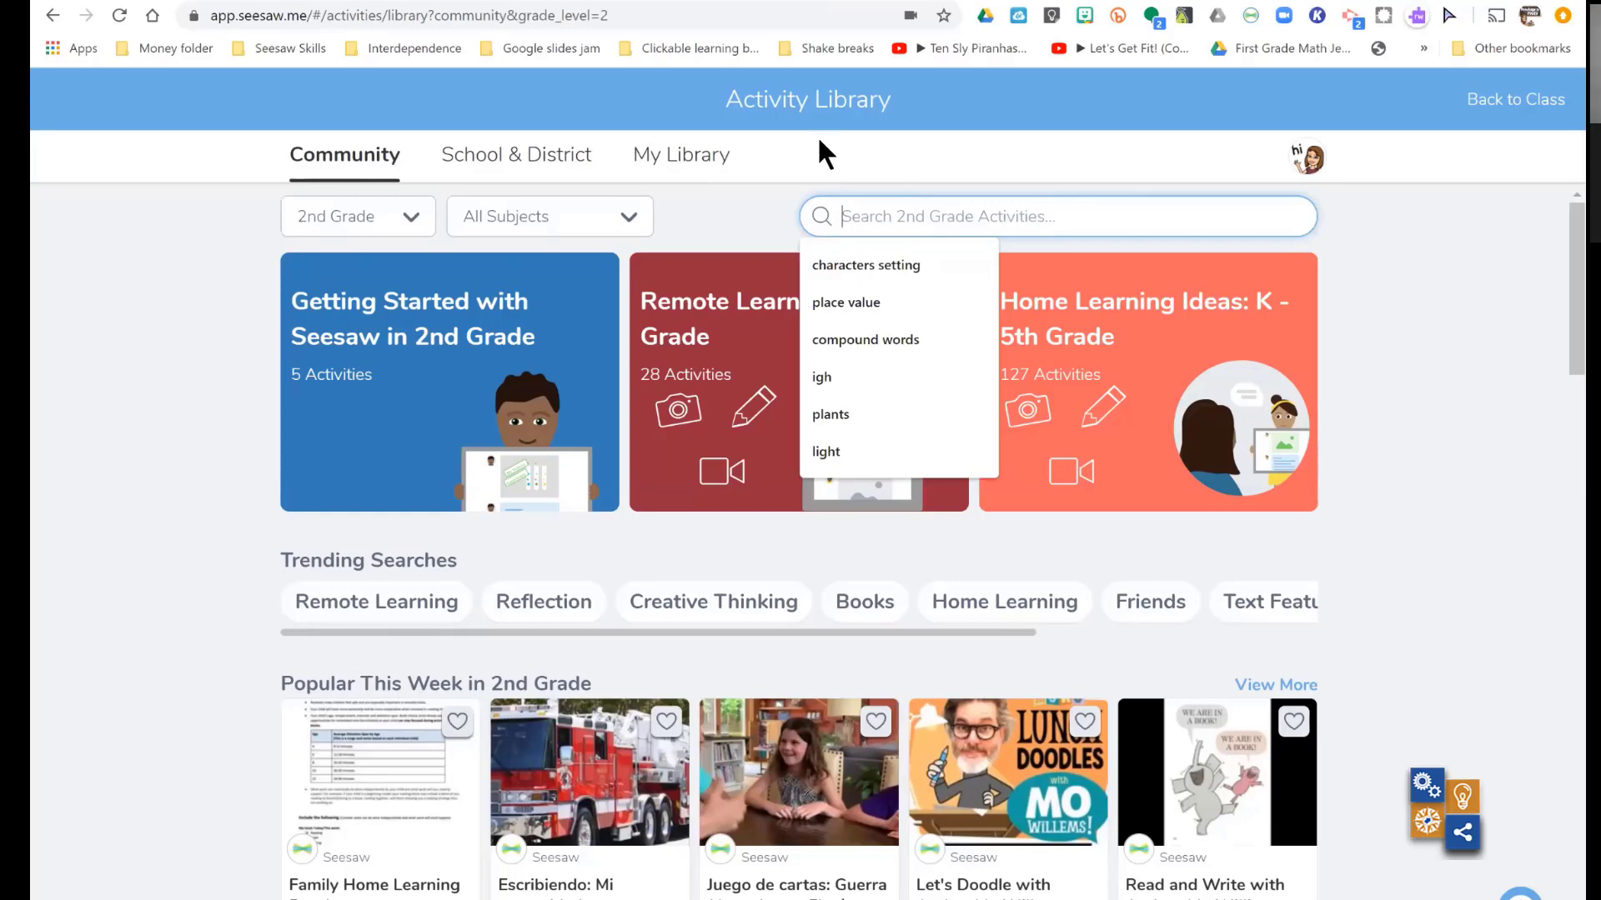
left_click(836, 299)
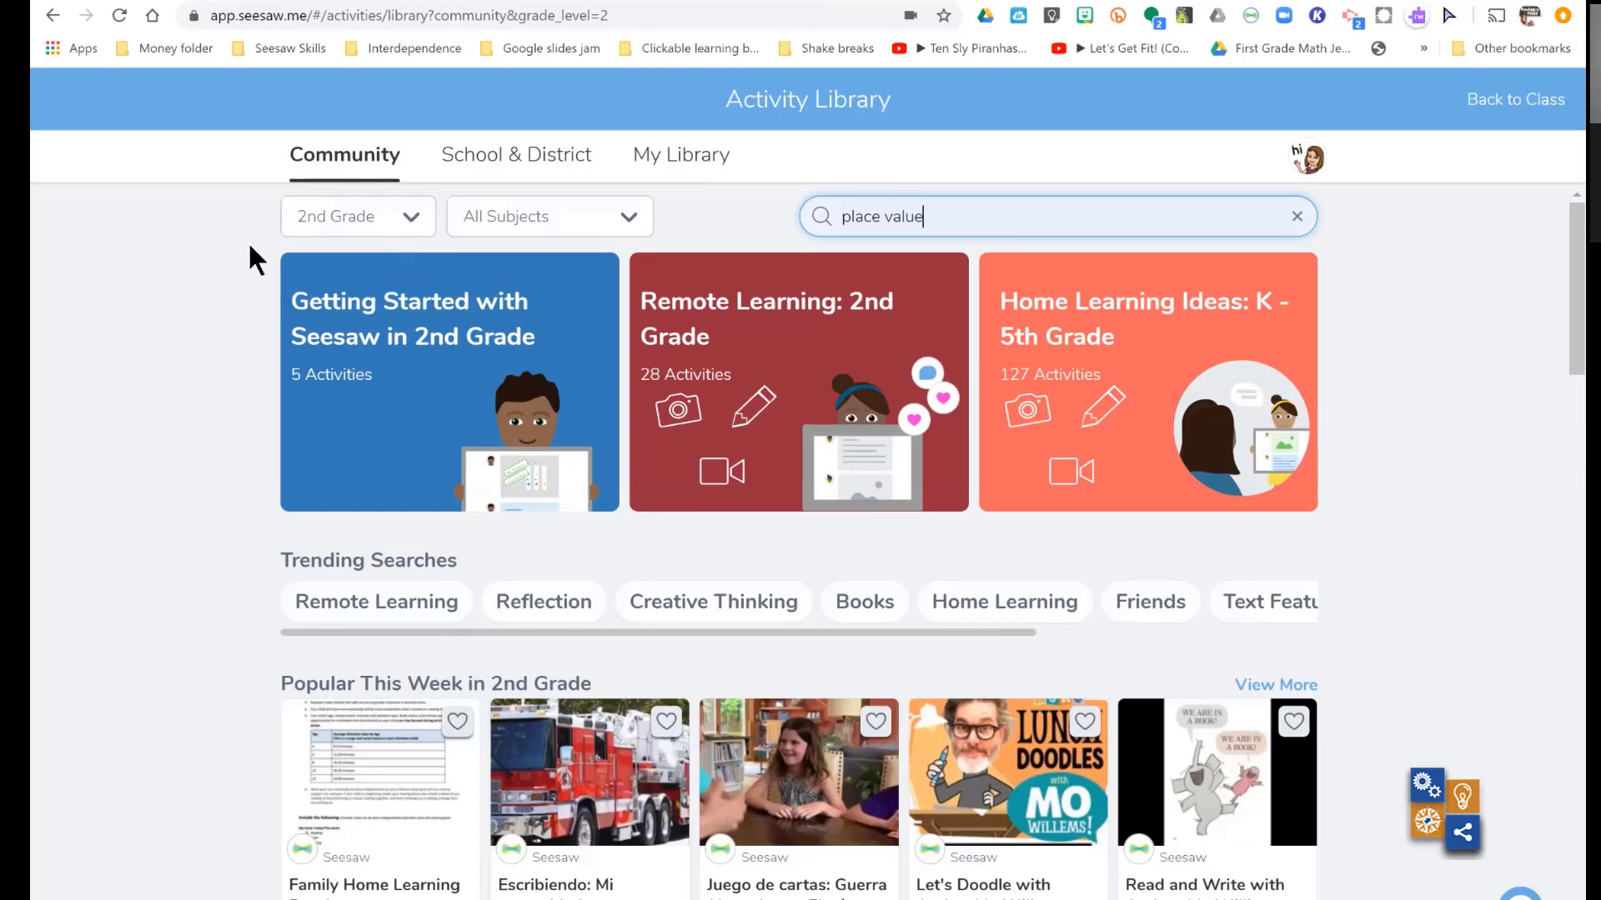
left_click(413, 221)
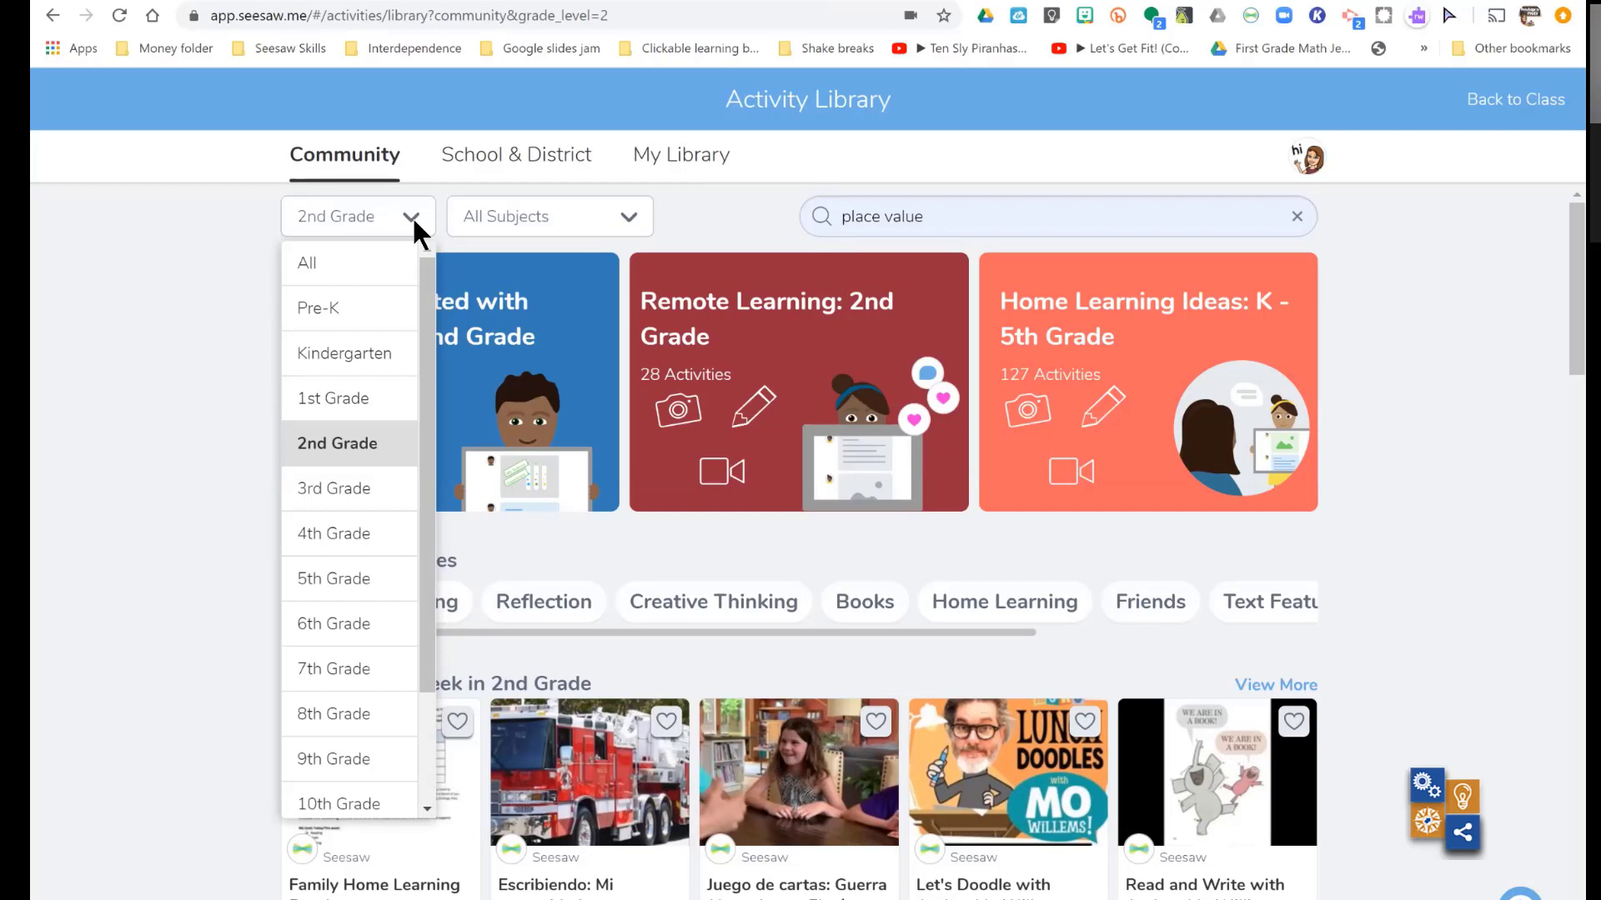
left_click(633, 221)
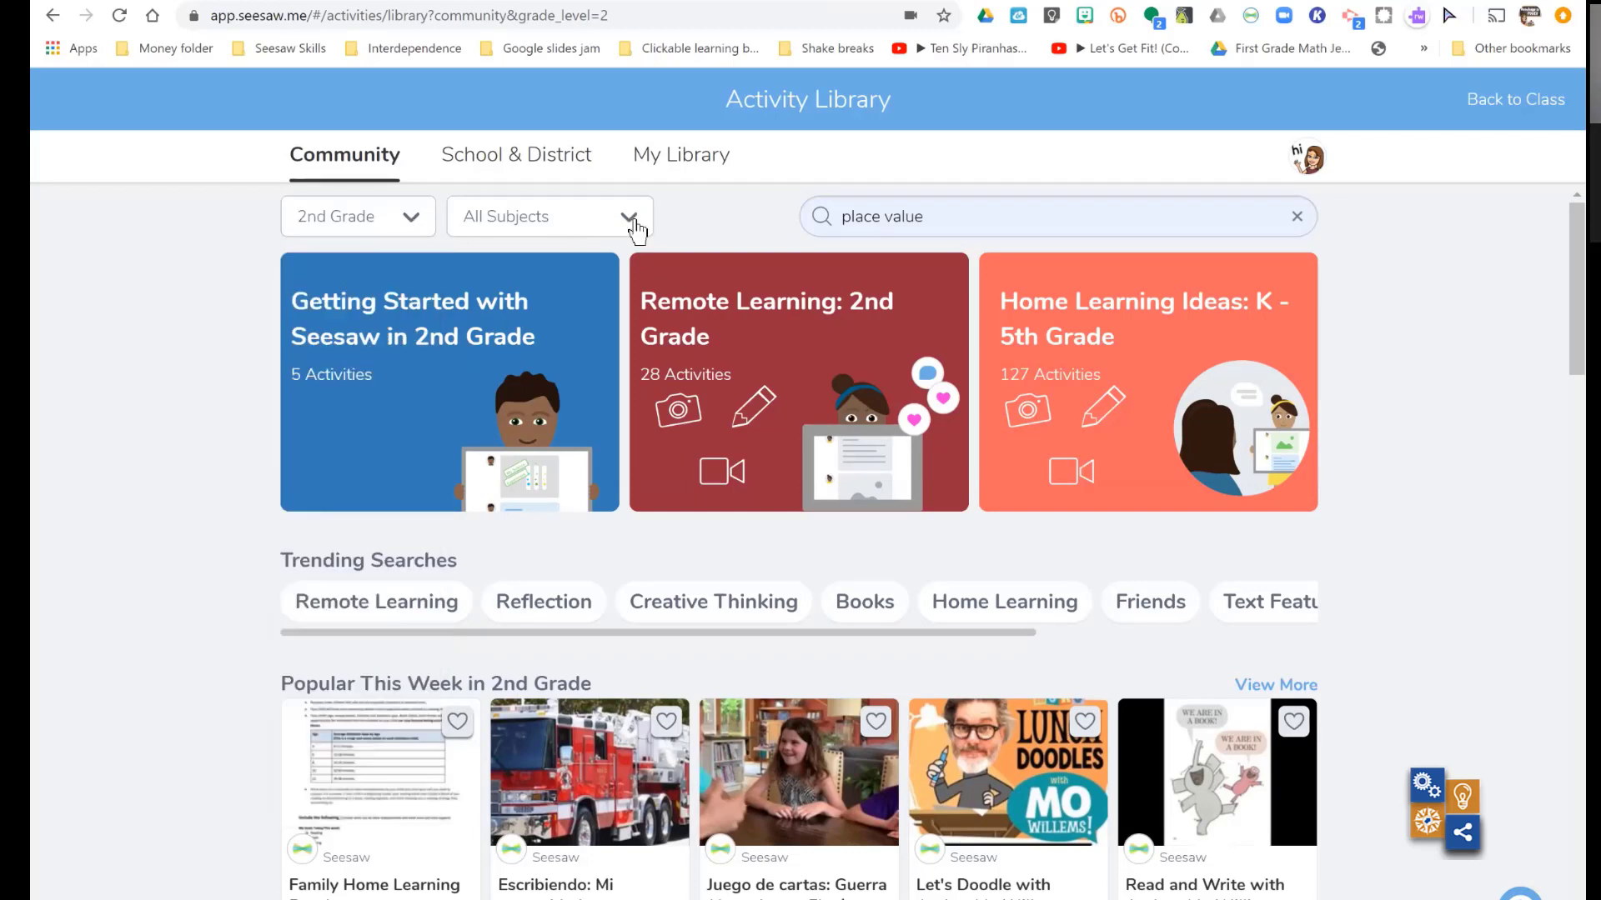
left_click(631, 222)
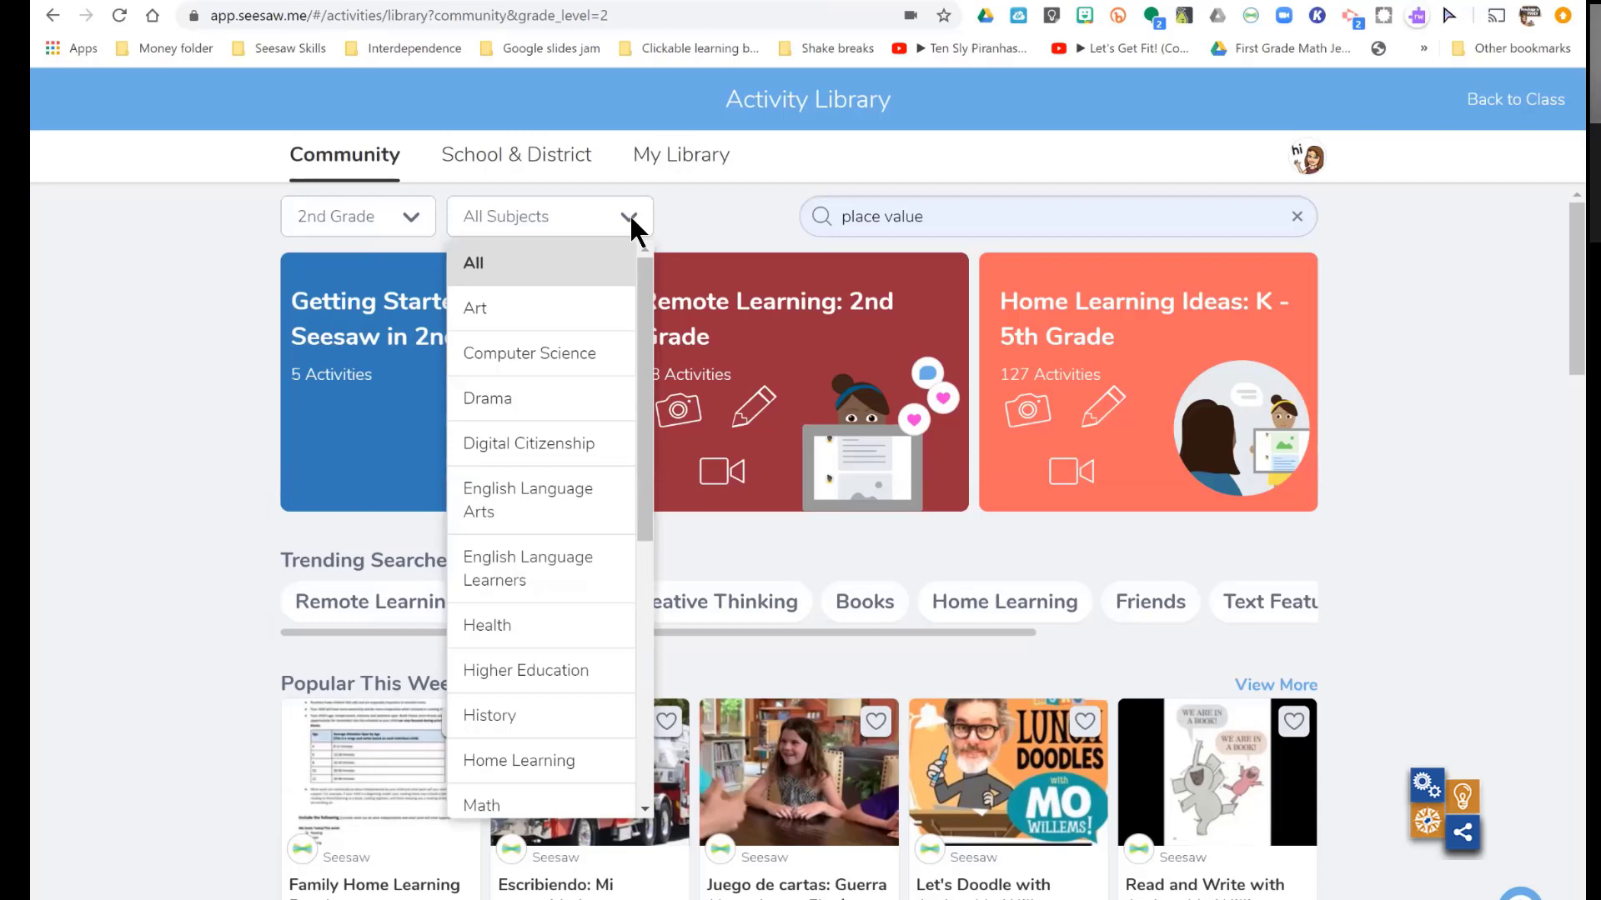
left_click(953, 221)
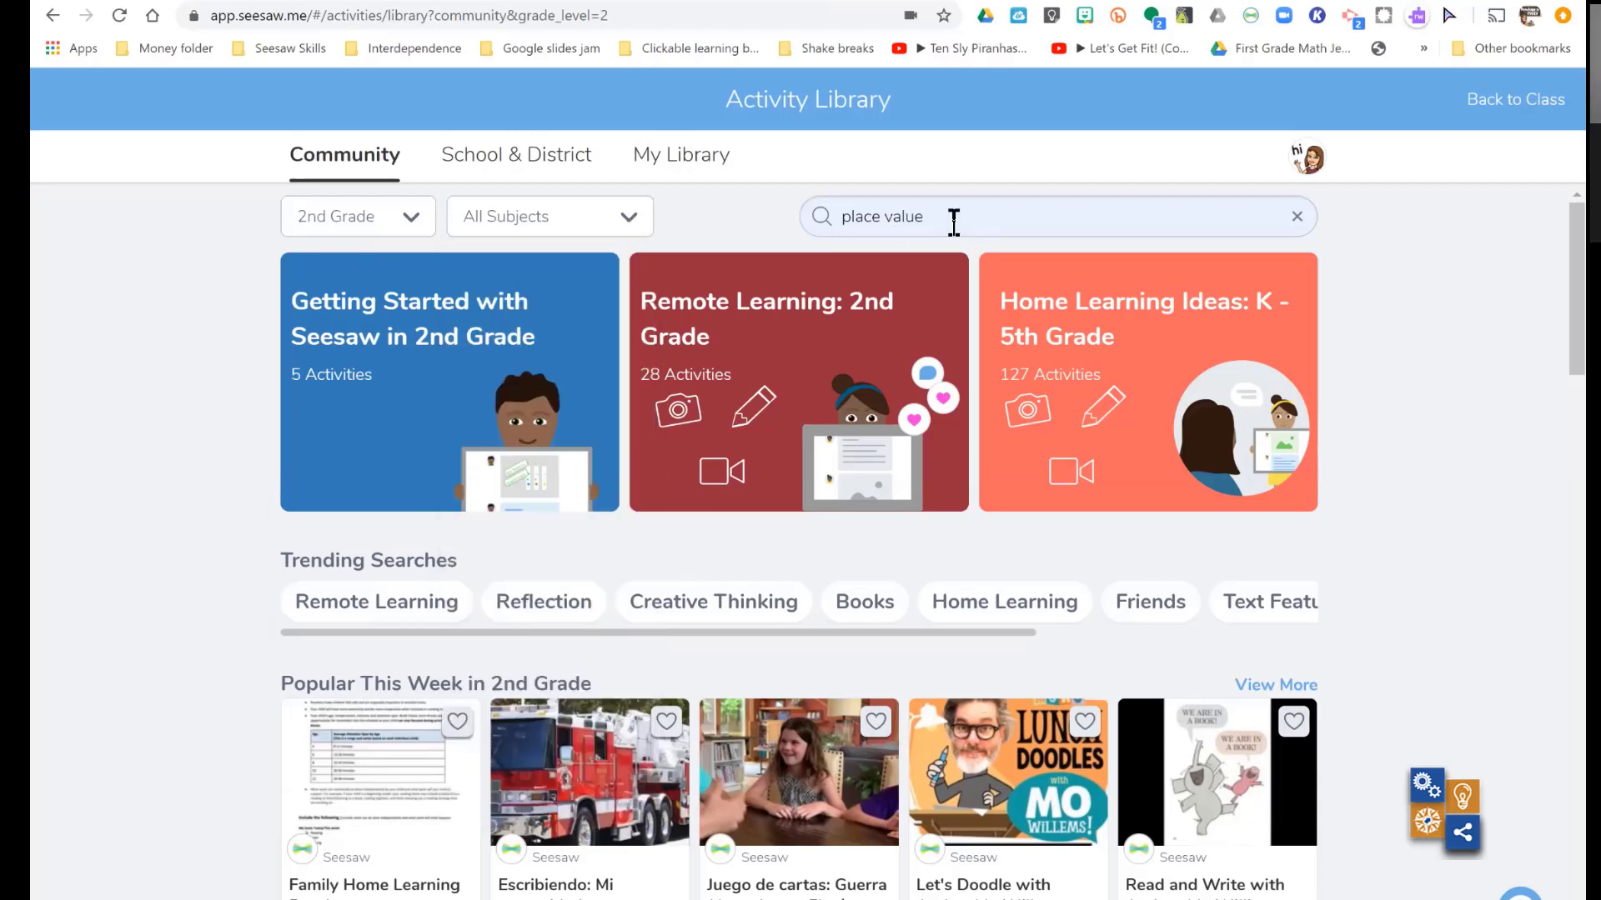
left_click(944, 221)
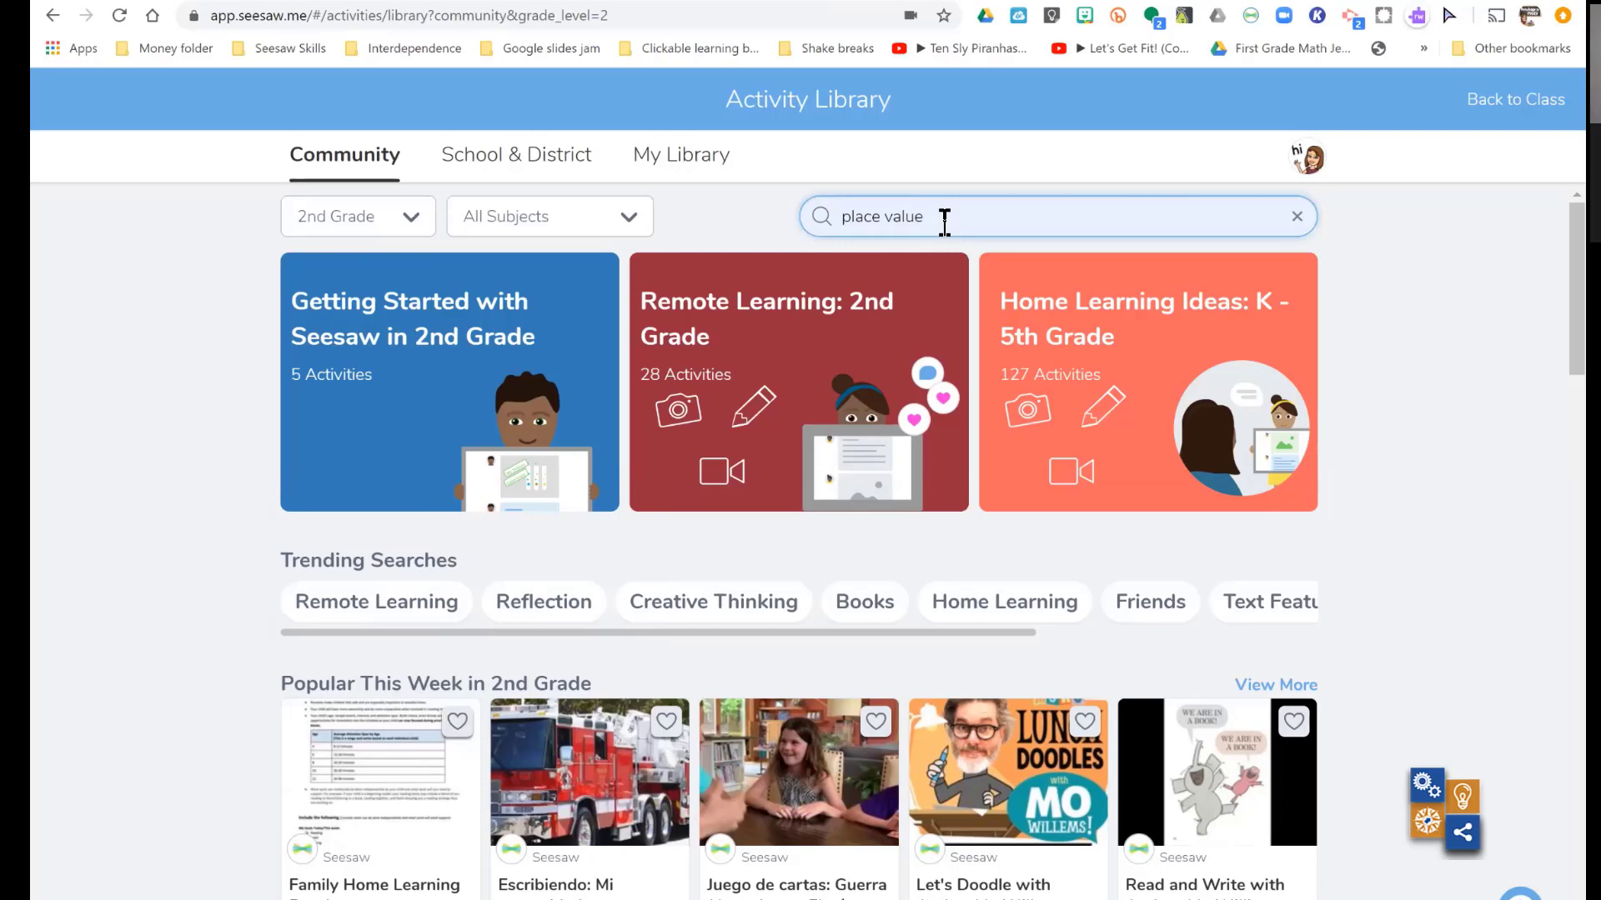
key("Return")
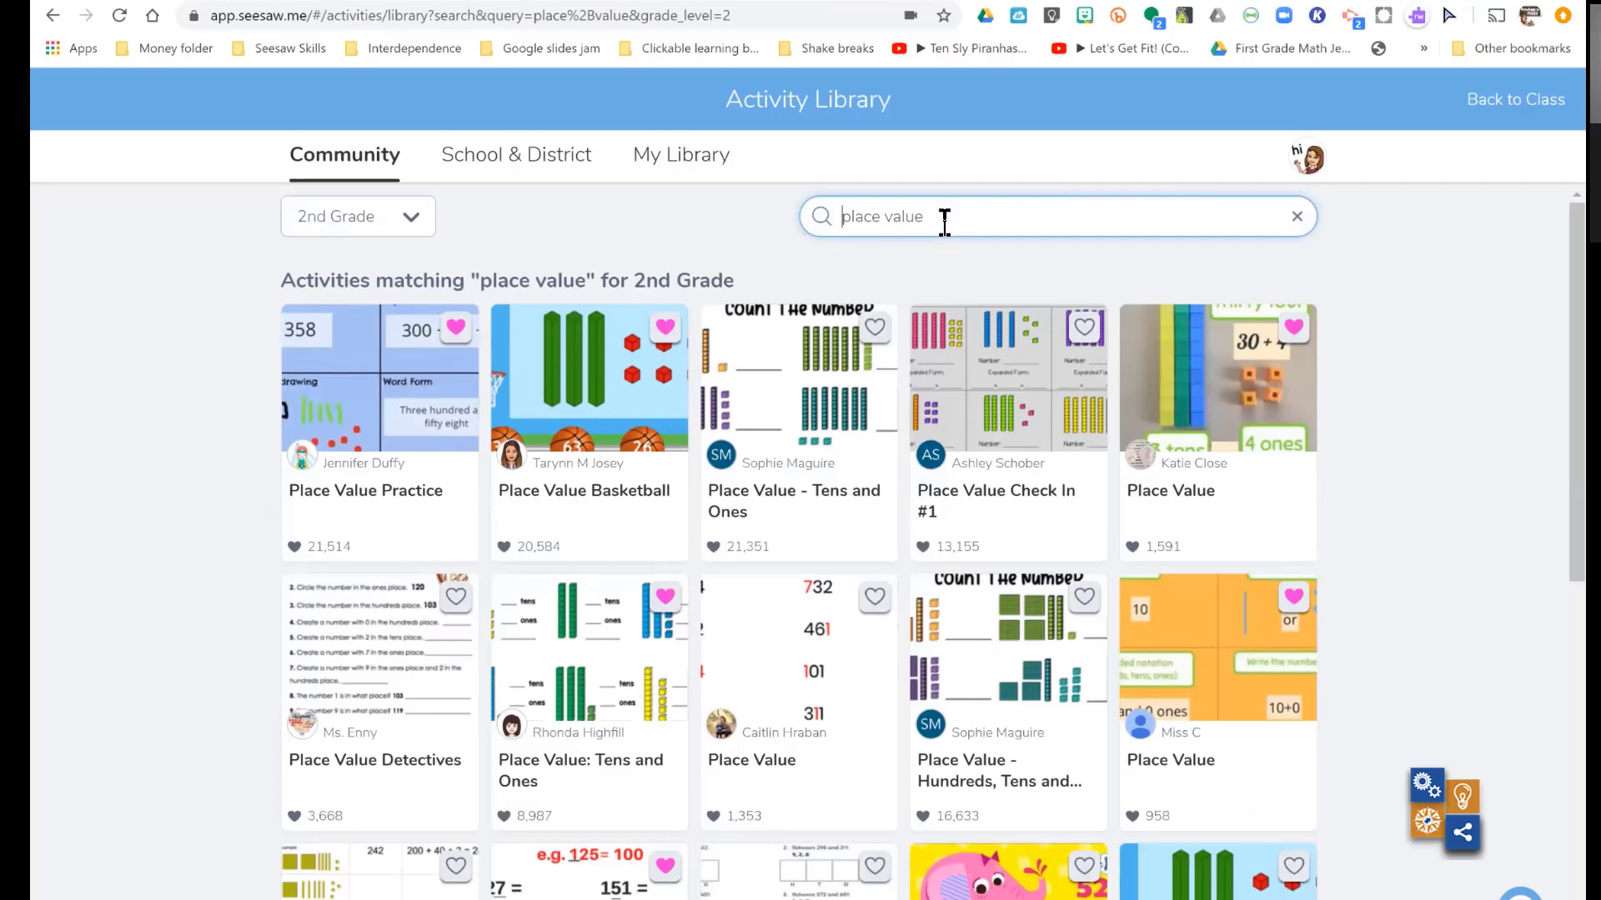
- Open the "Place Value - Hundreds, Tens and Ones" activity and mark it with a heart
scroll(944, 221, "down", 2)
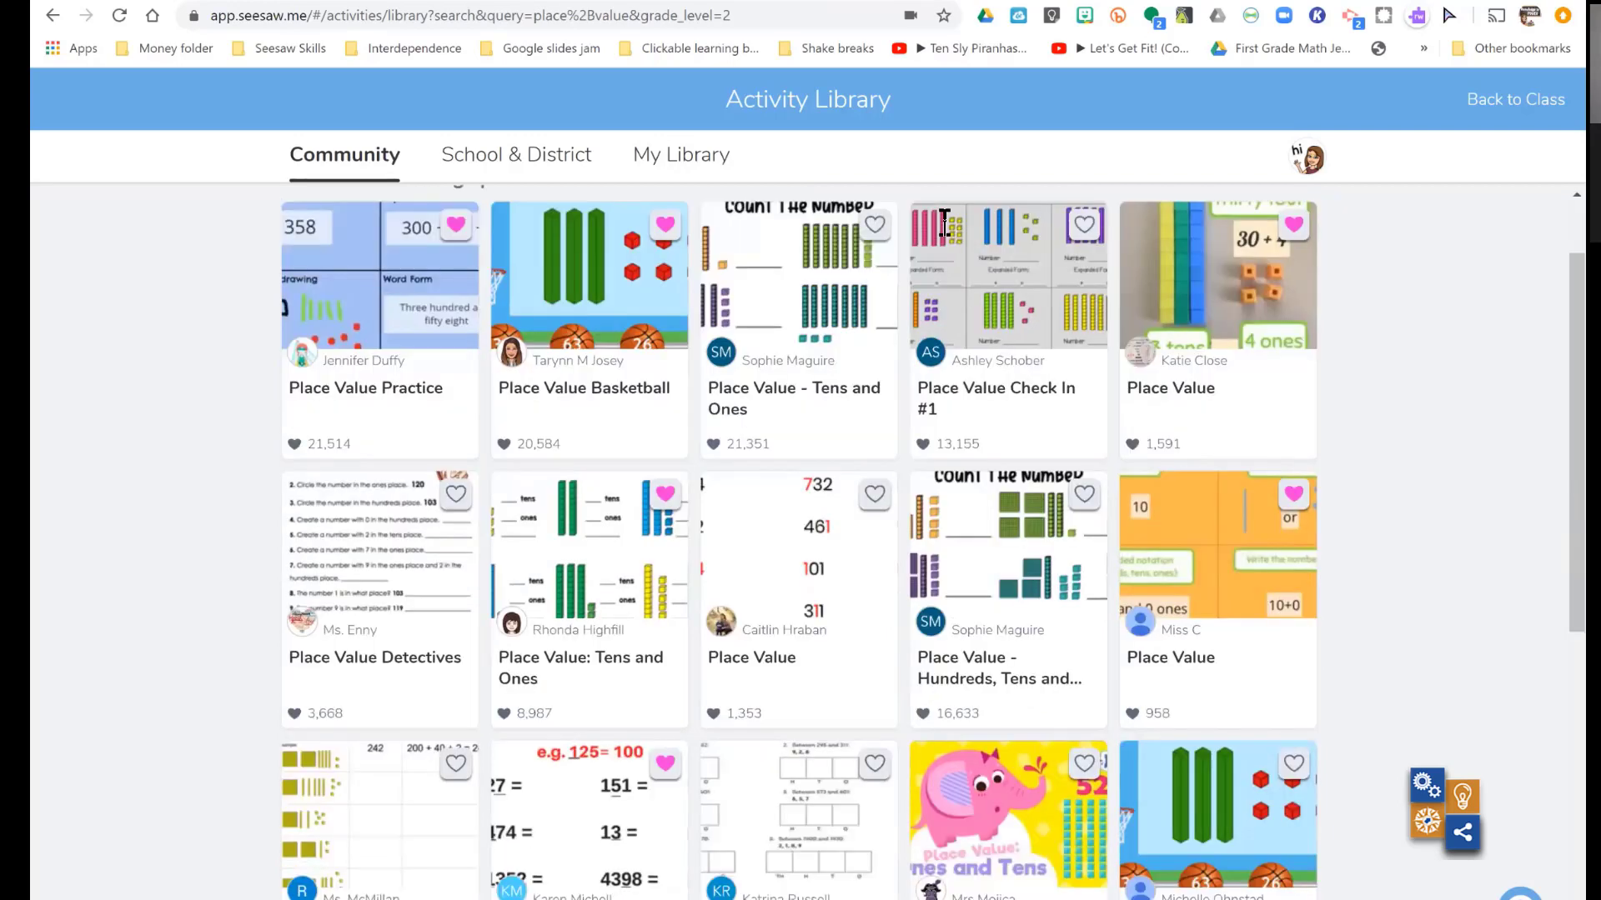
left_click(1010, 500)
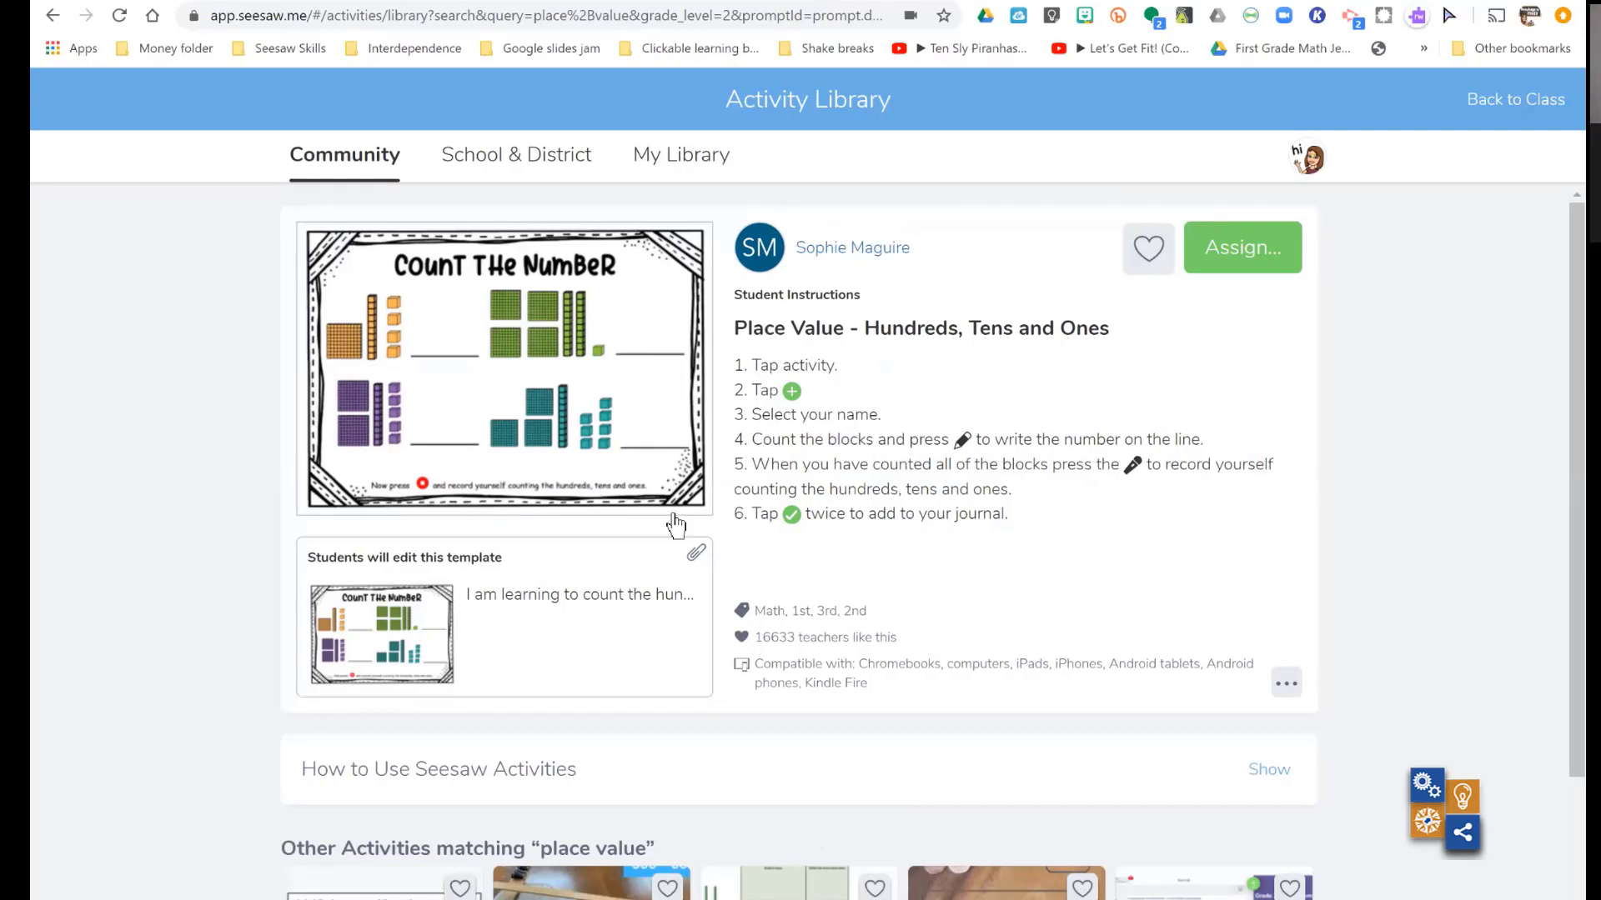
left_click(1153, 255)
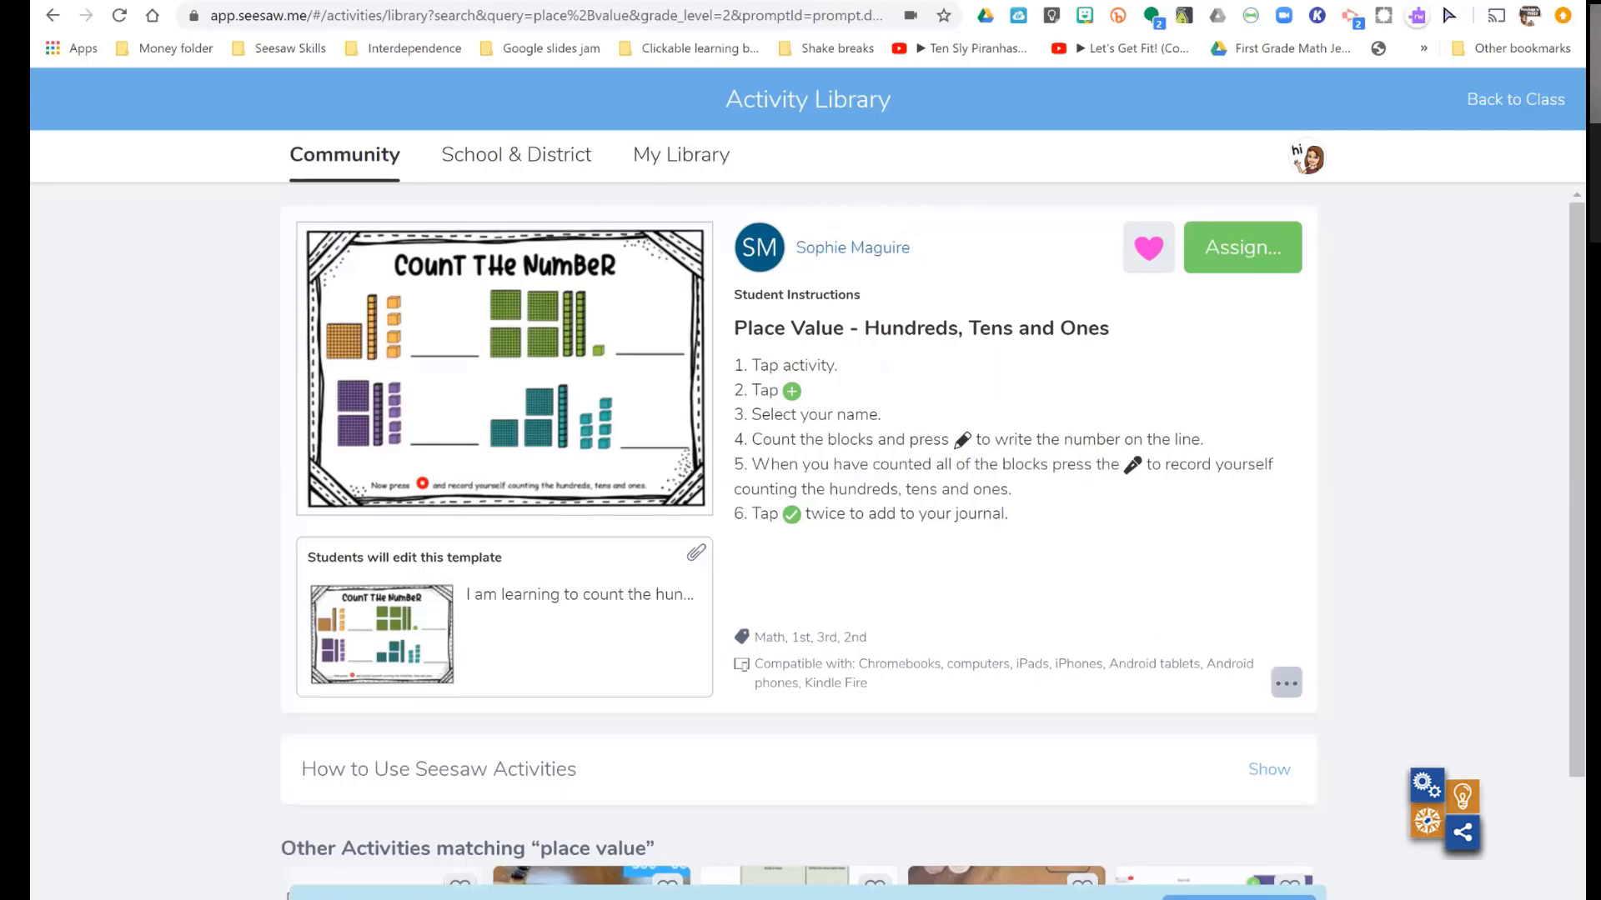
- Copy the "Place Value - Hundreds, Tens and Ones" activity for editing and expand its additional options
left_click(1286, 684)
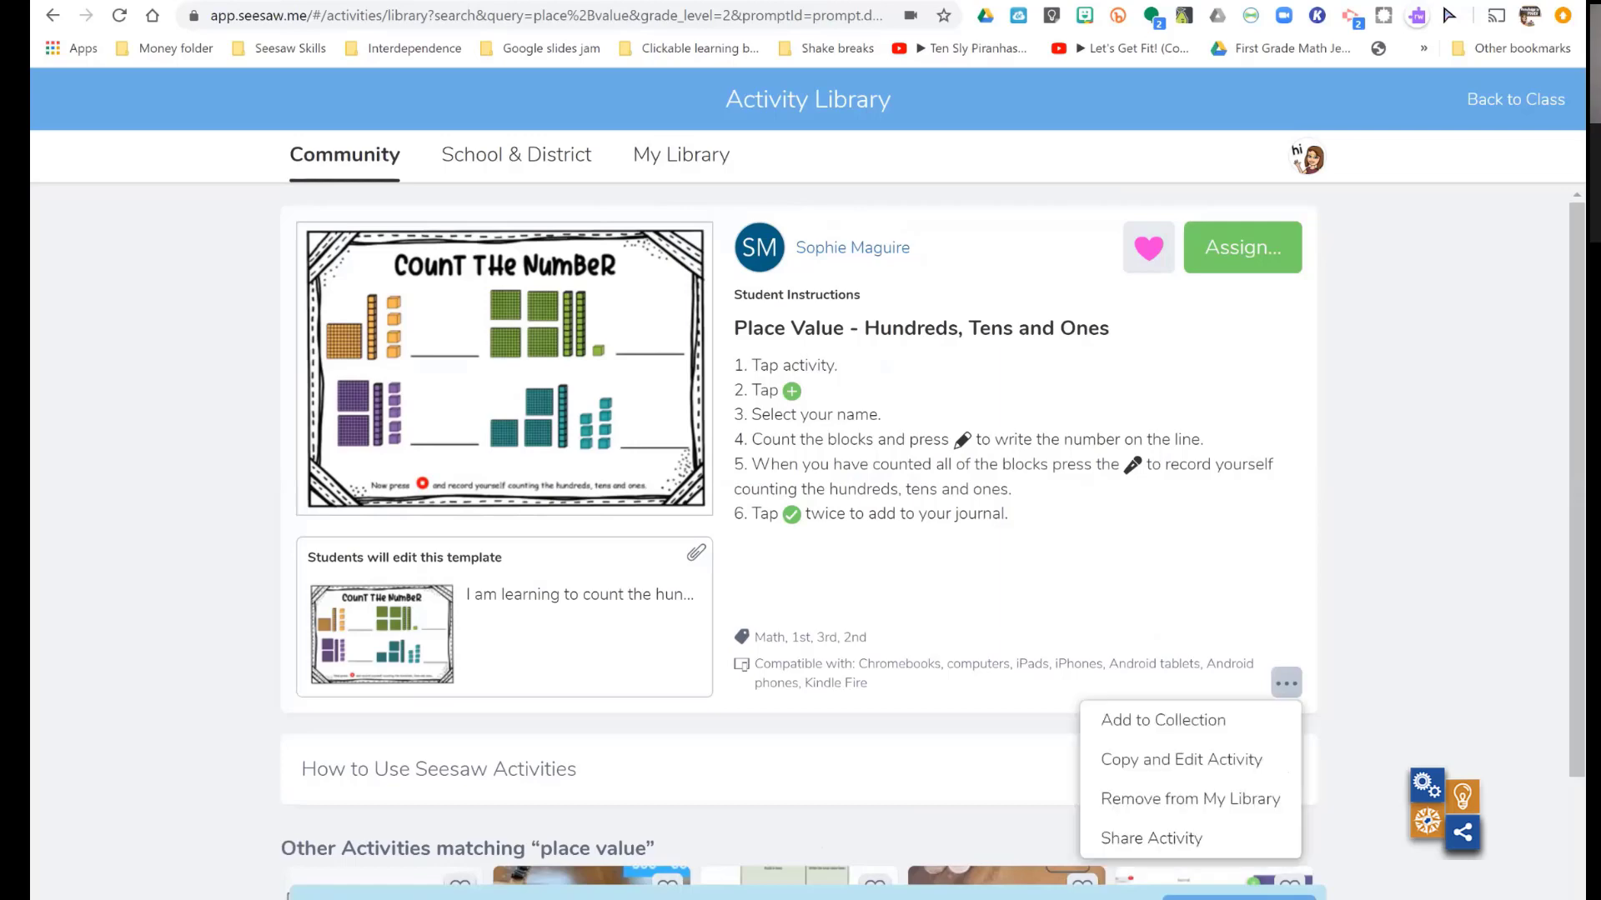
left_click(1215, 757)
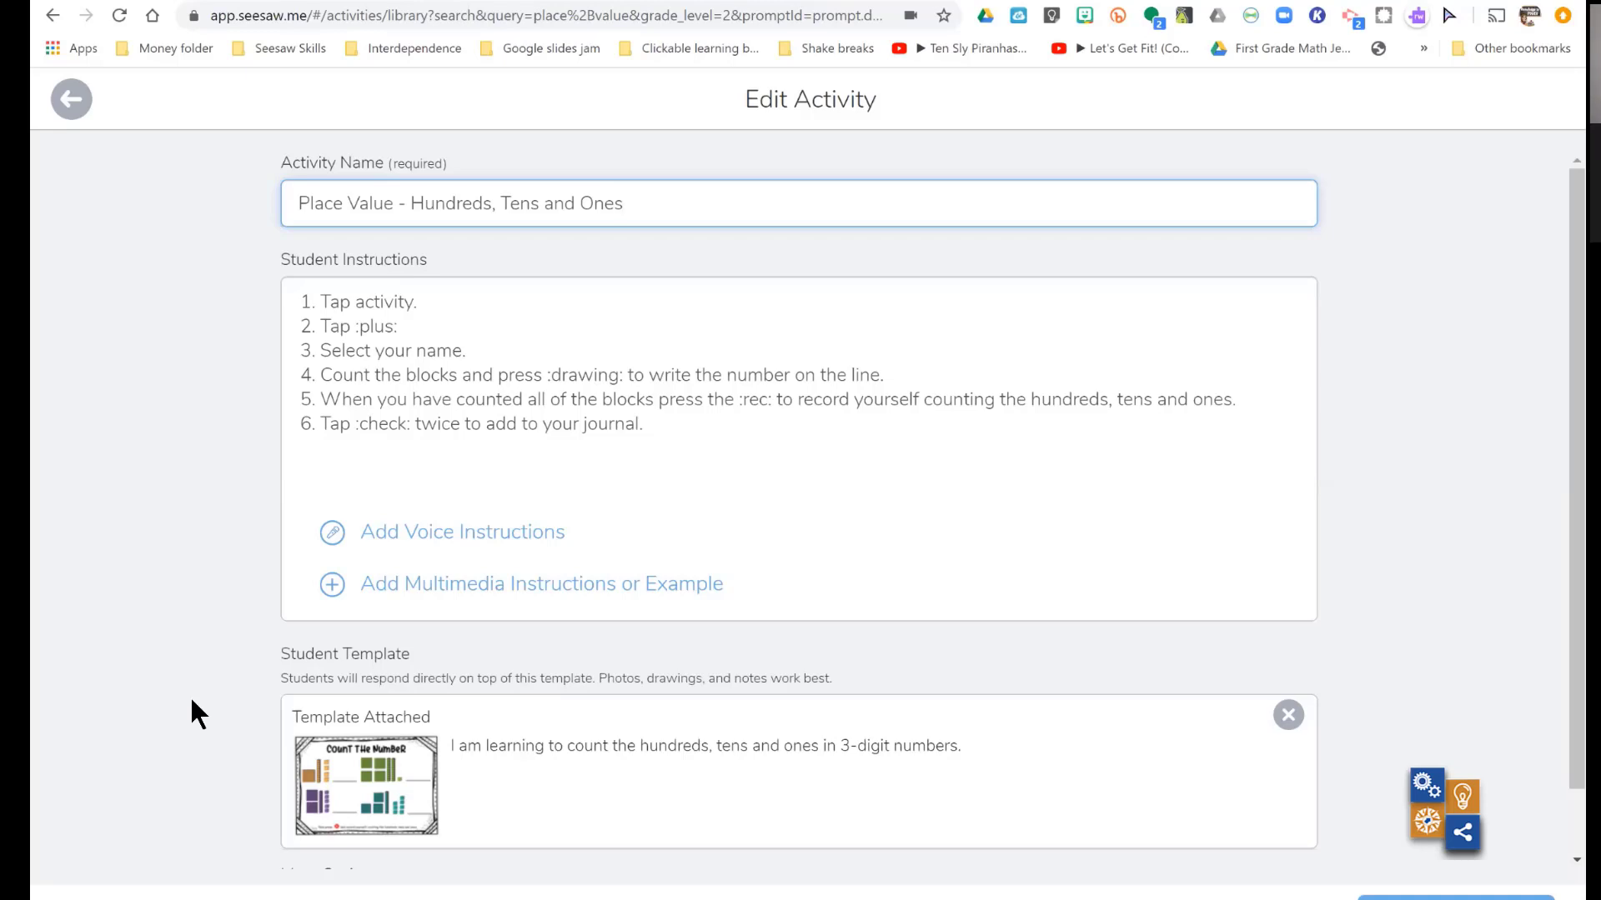
scroll(192, 702, "down", 2)
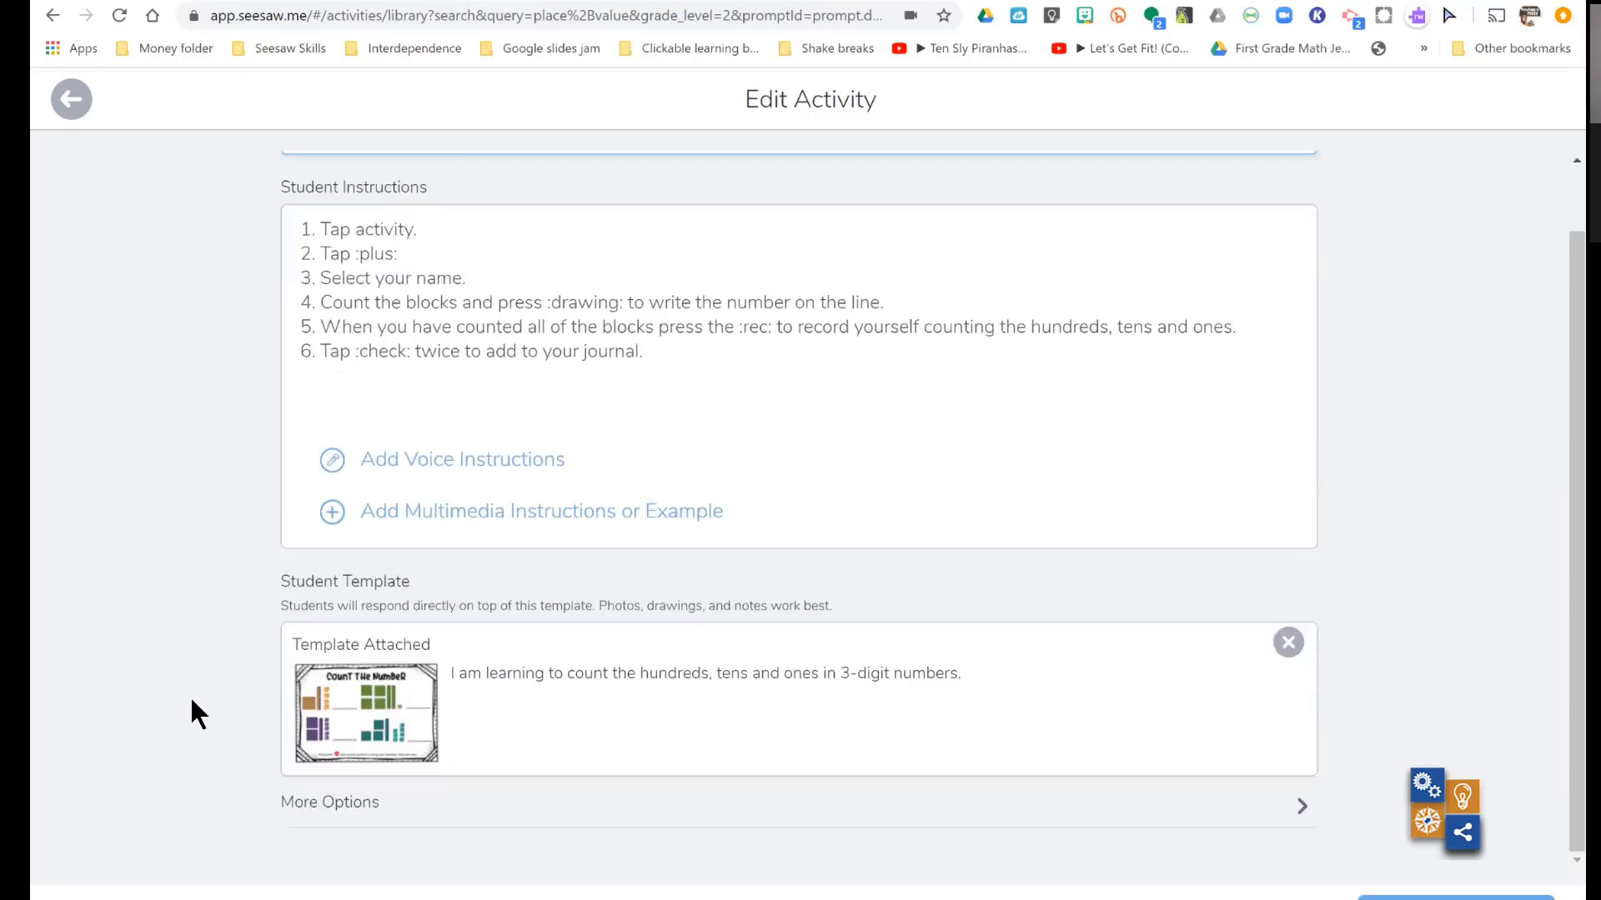
left_click(342, 805)
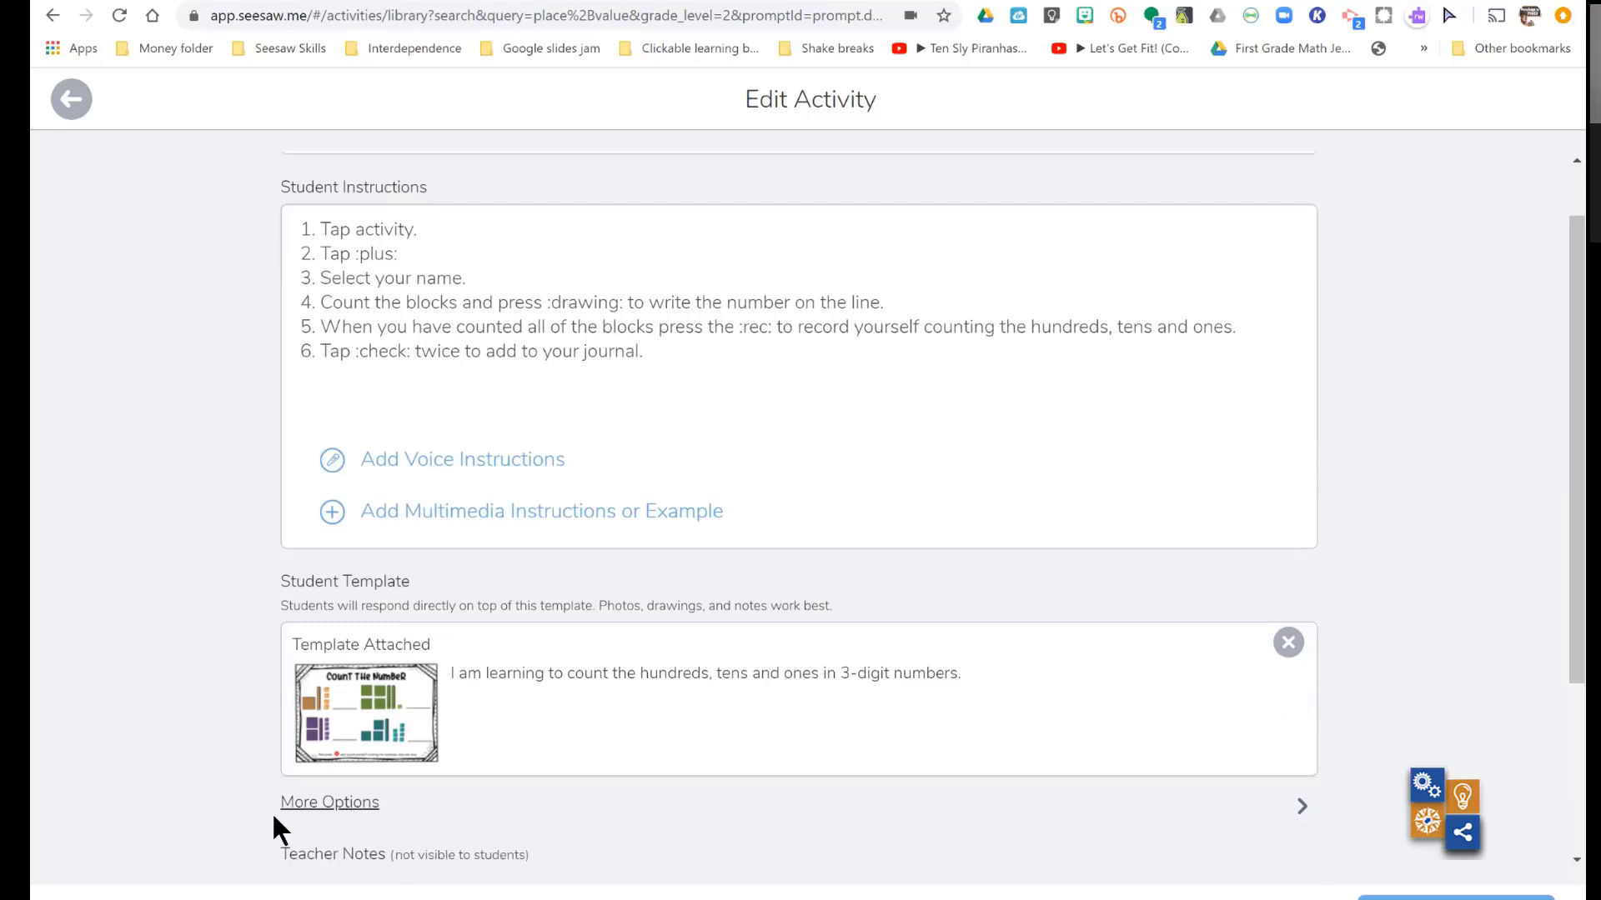
- Tag the activity with the "place value" search skills M.2.2D (compare numbers) and M.2.7B (10 or 100 more)
scroll(274, 817, "down", 3)
left_click_drag(274, 817, 362, 798)
left_click(247, 813)
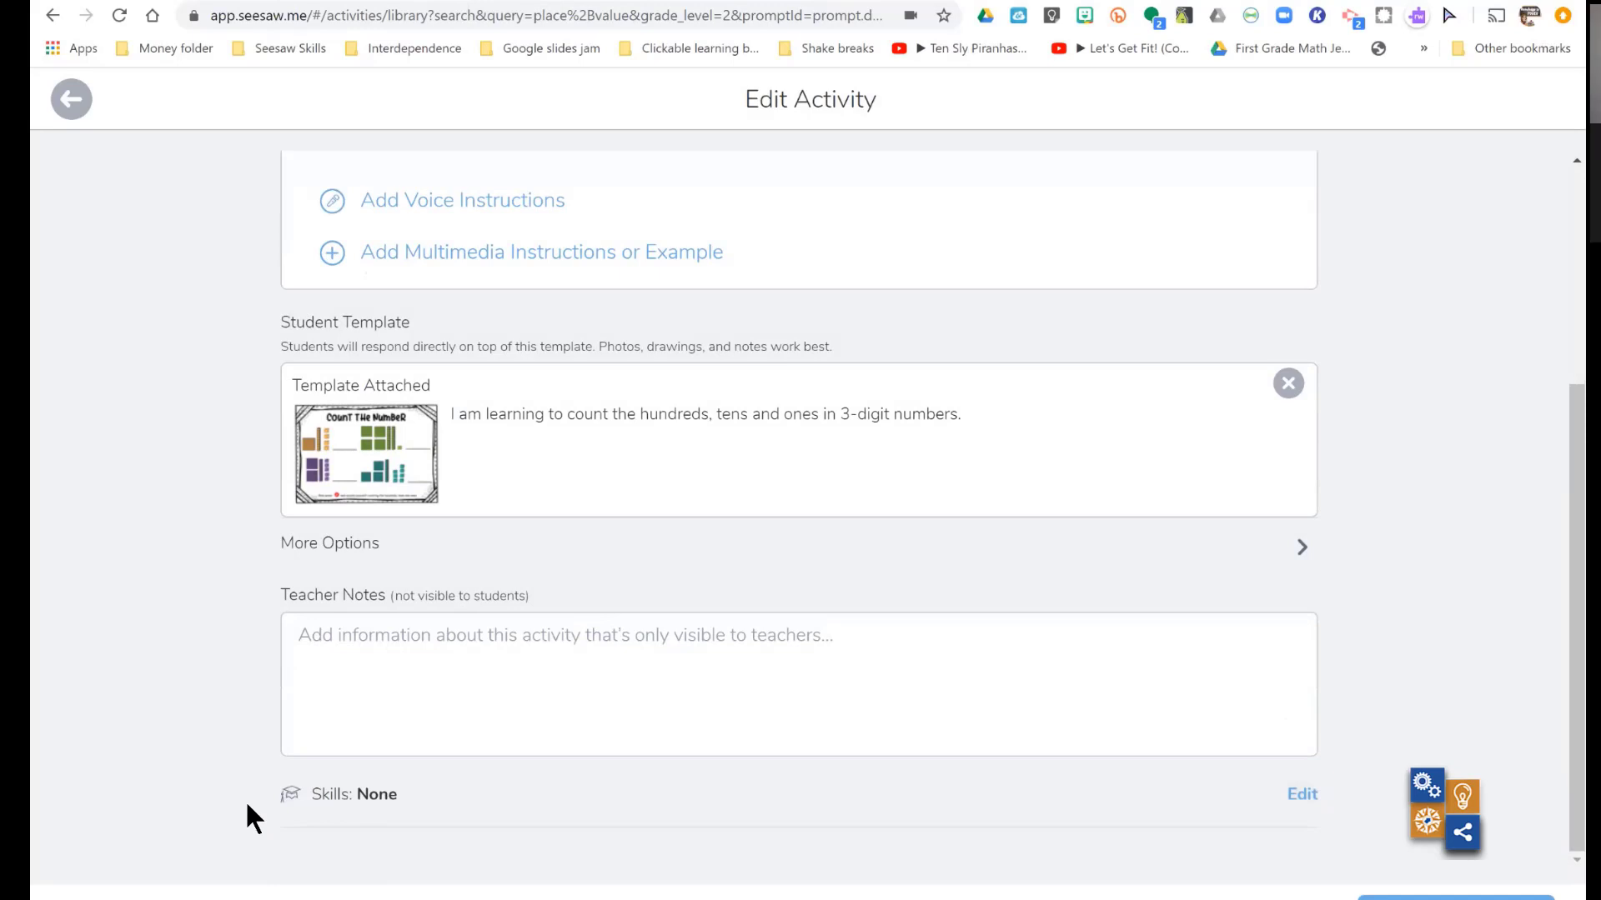
left_click(384, 797)
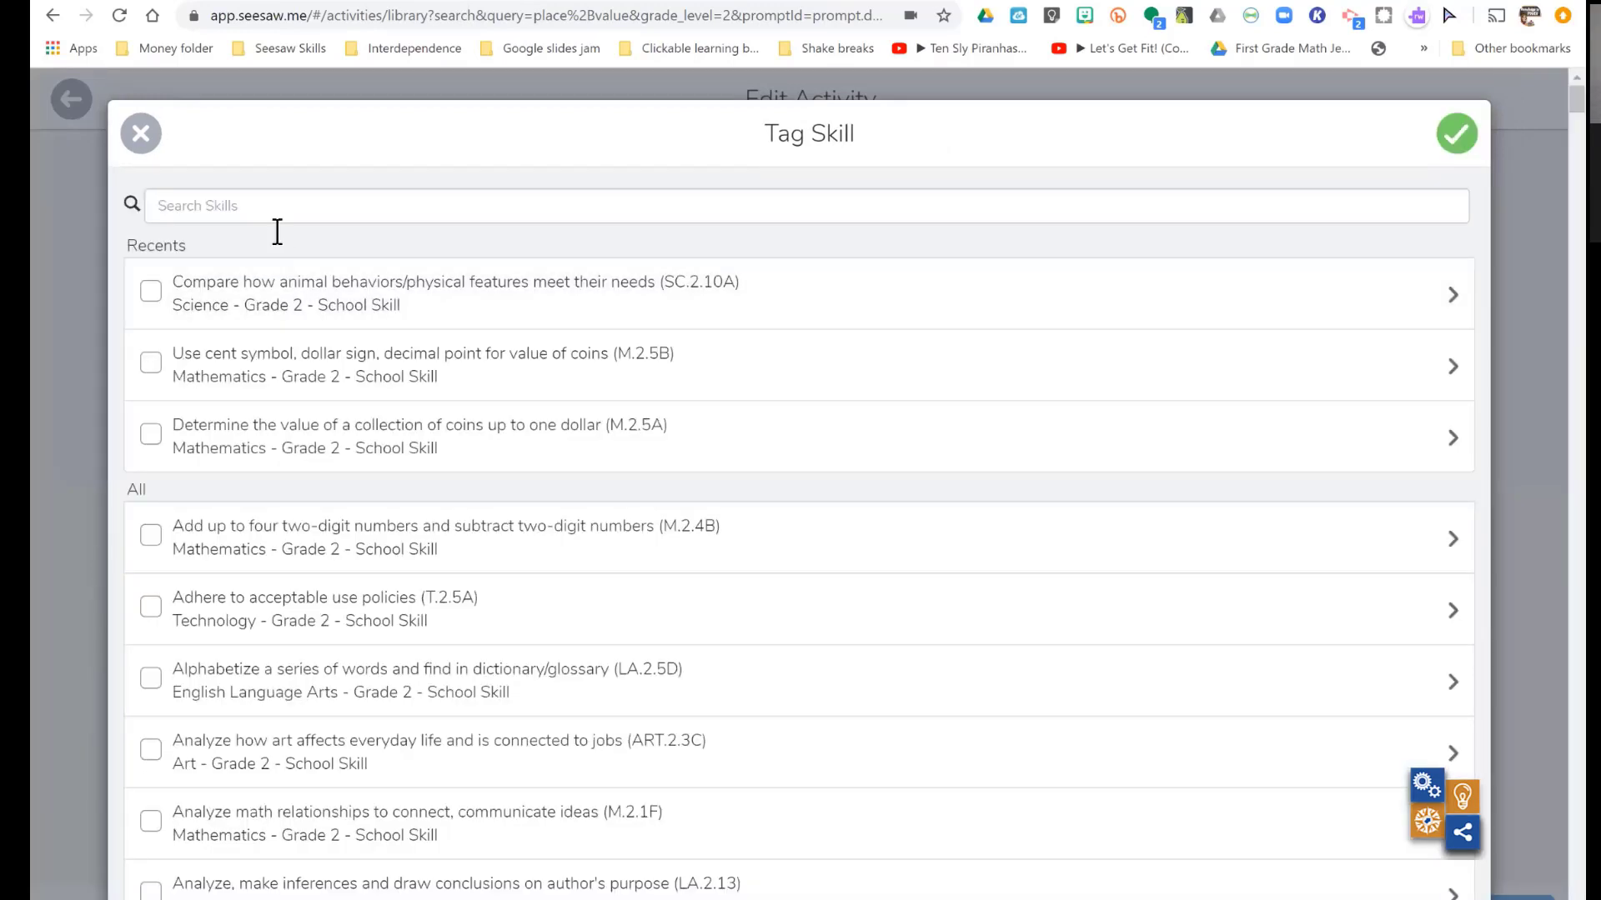
left_click(276, 227)
type("p")
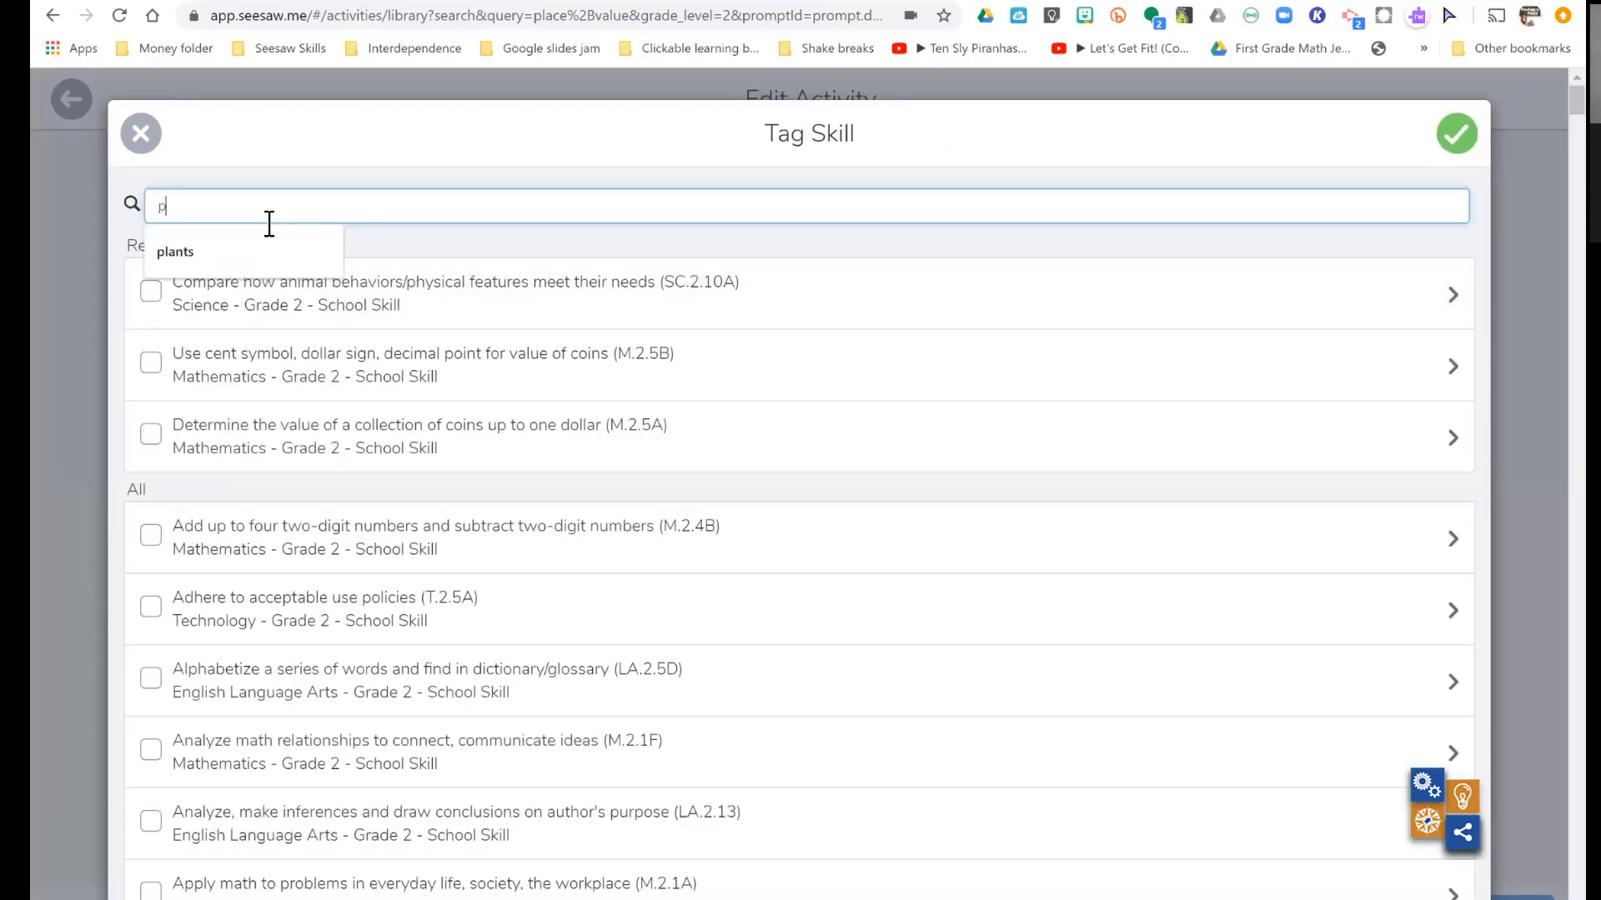
type("lace value")
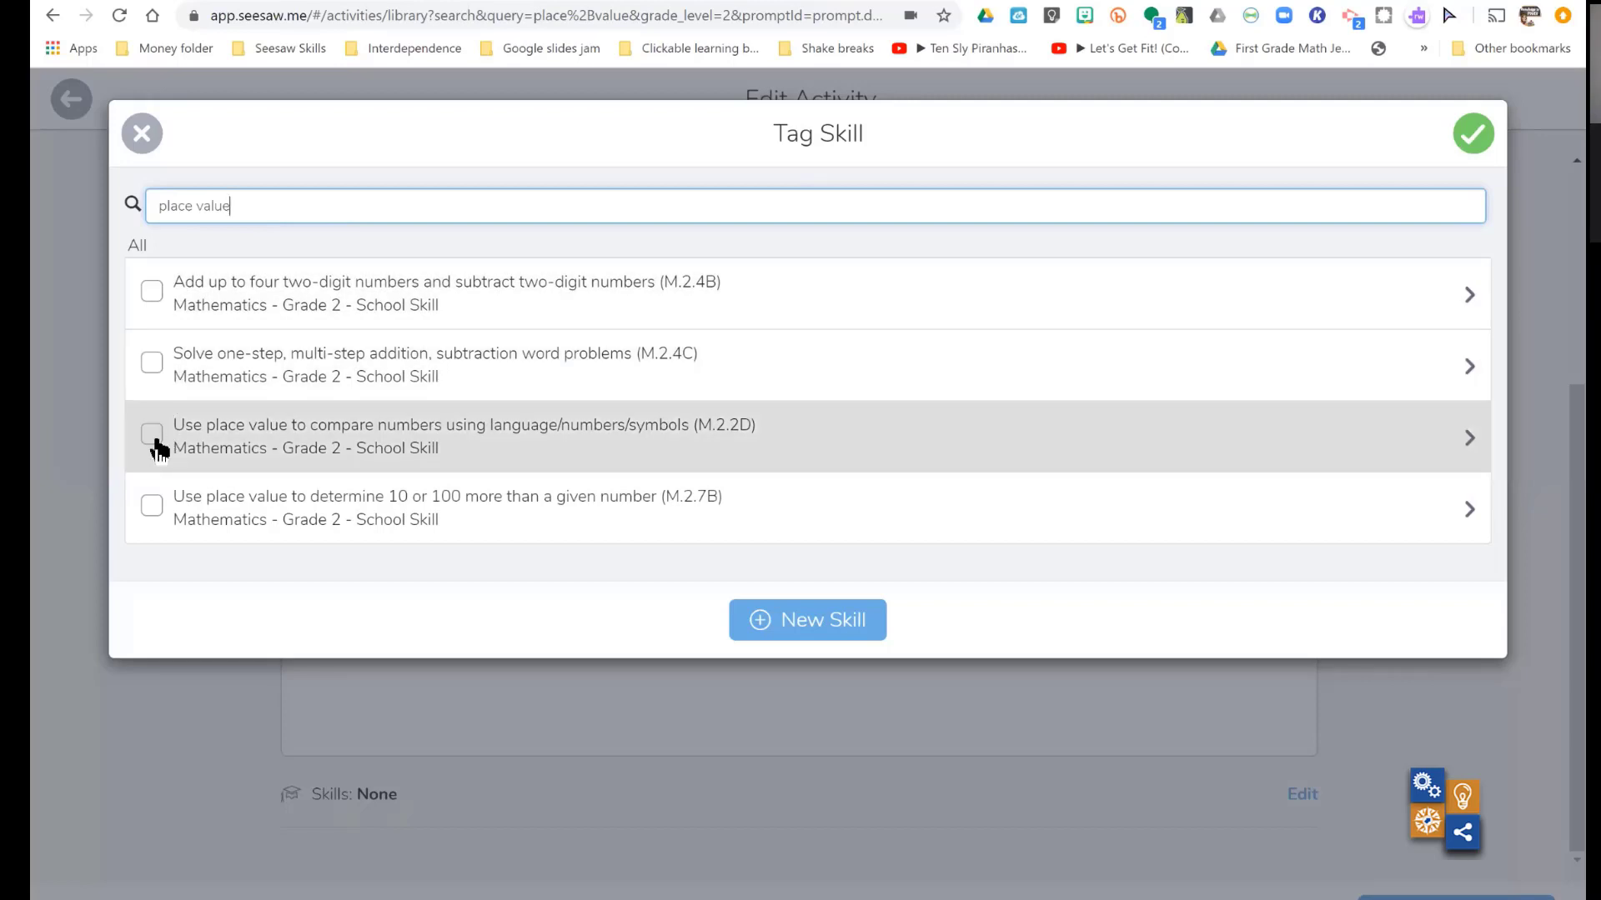
left_click(157, 444)
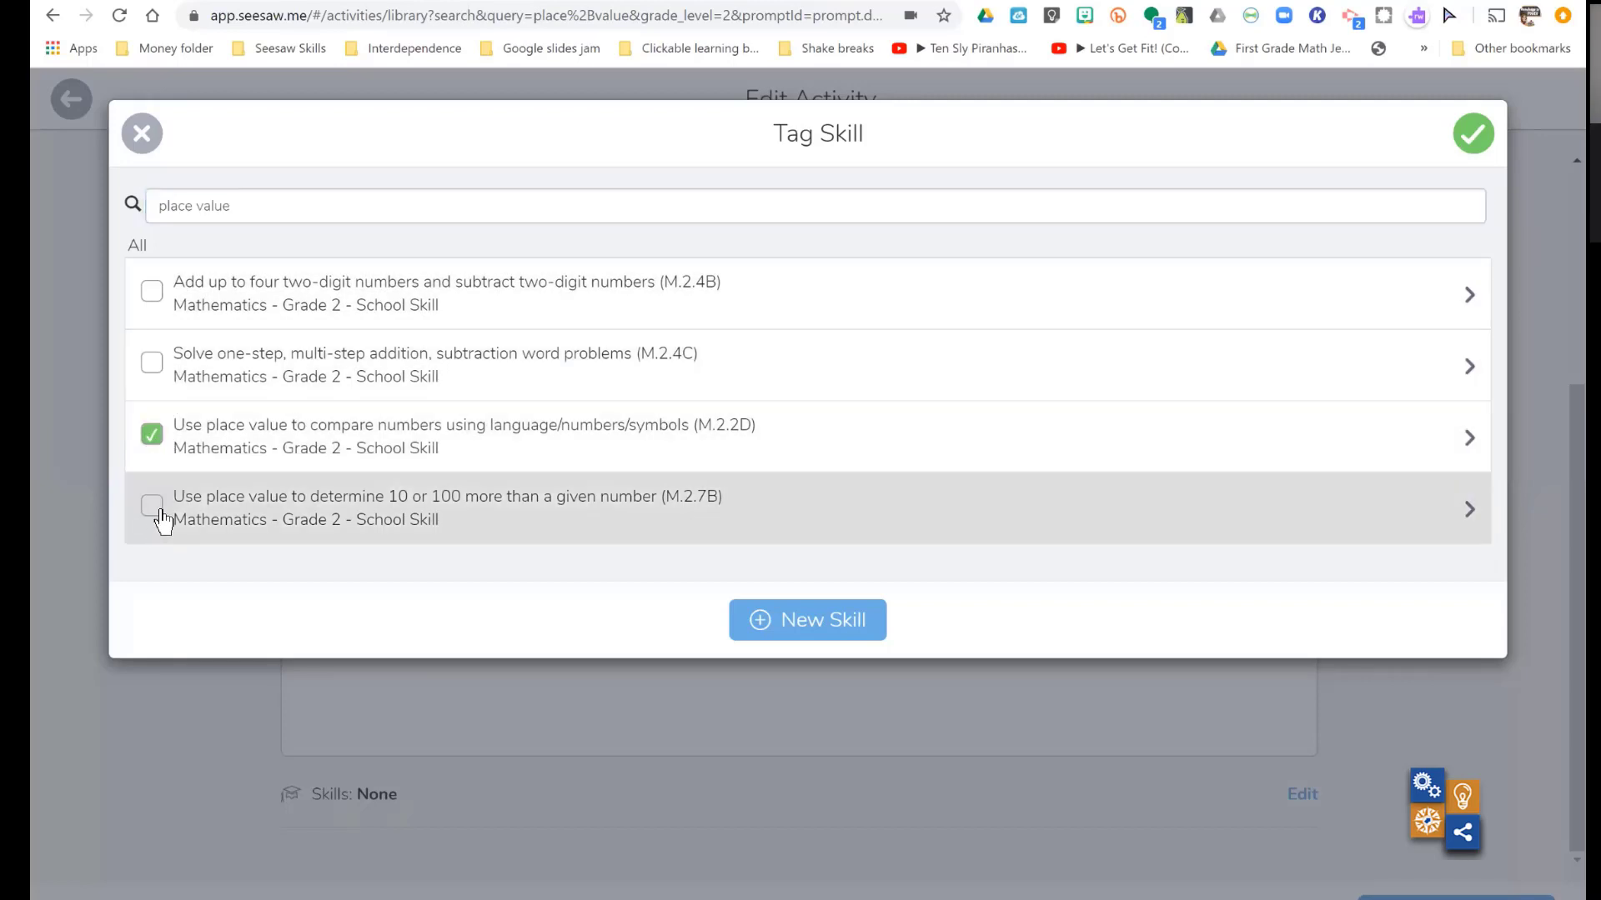
left_click(161, 518)
- Examine the new skill form and its grade options, and close it without creating a skill
left_click(807, 632)
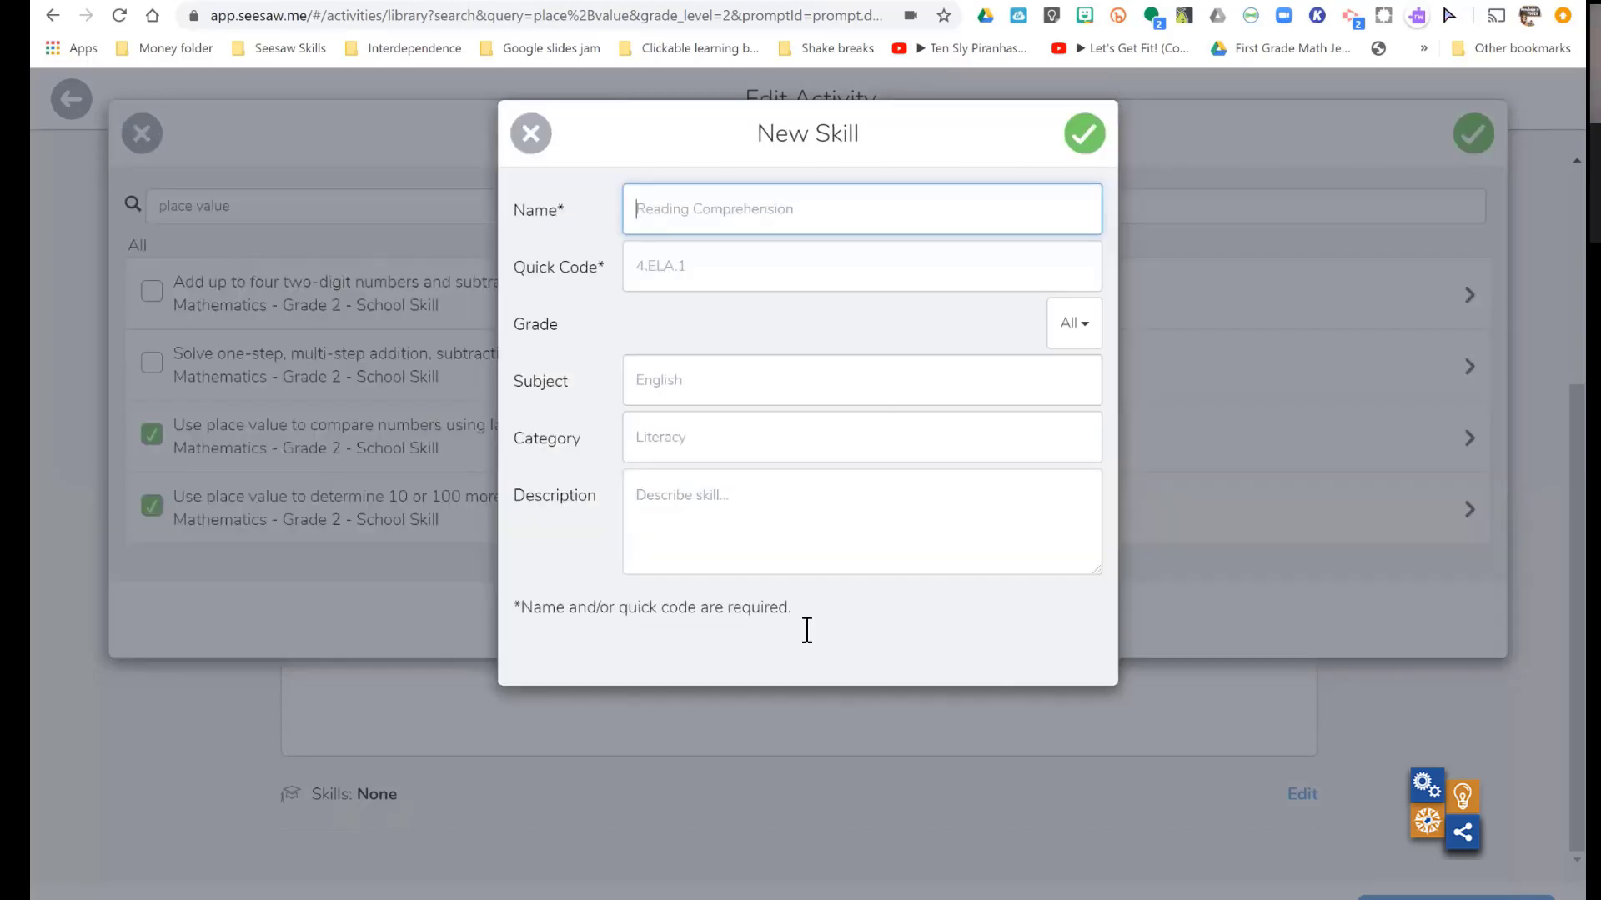
left_click(1084, 322)
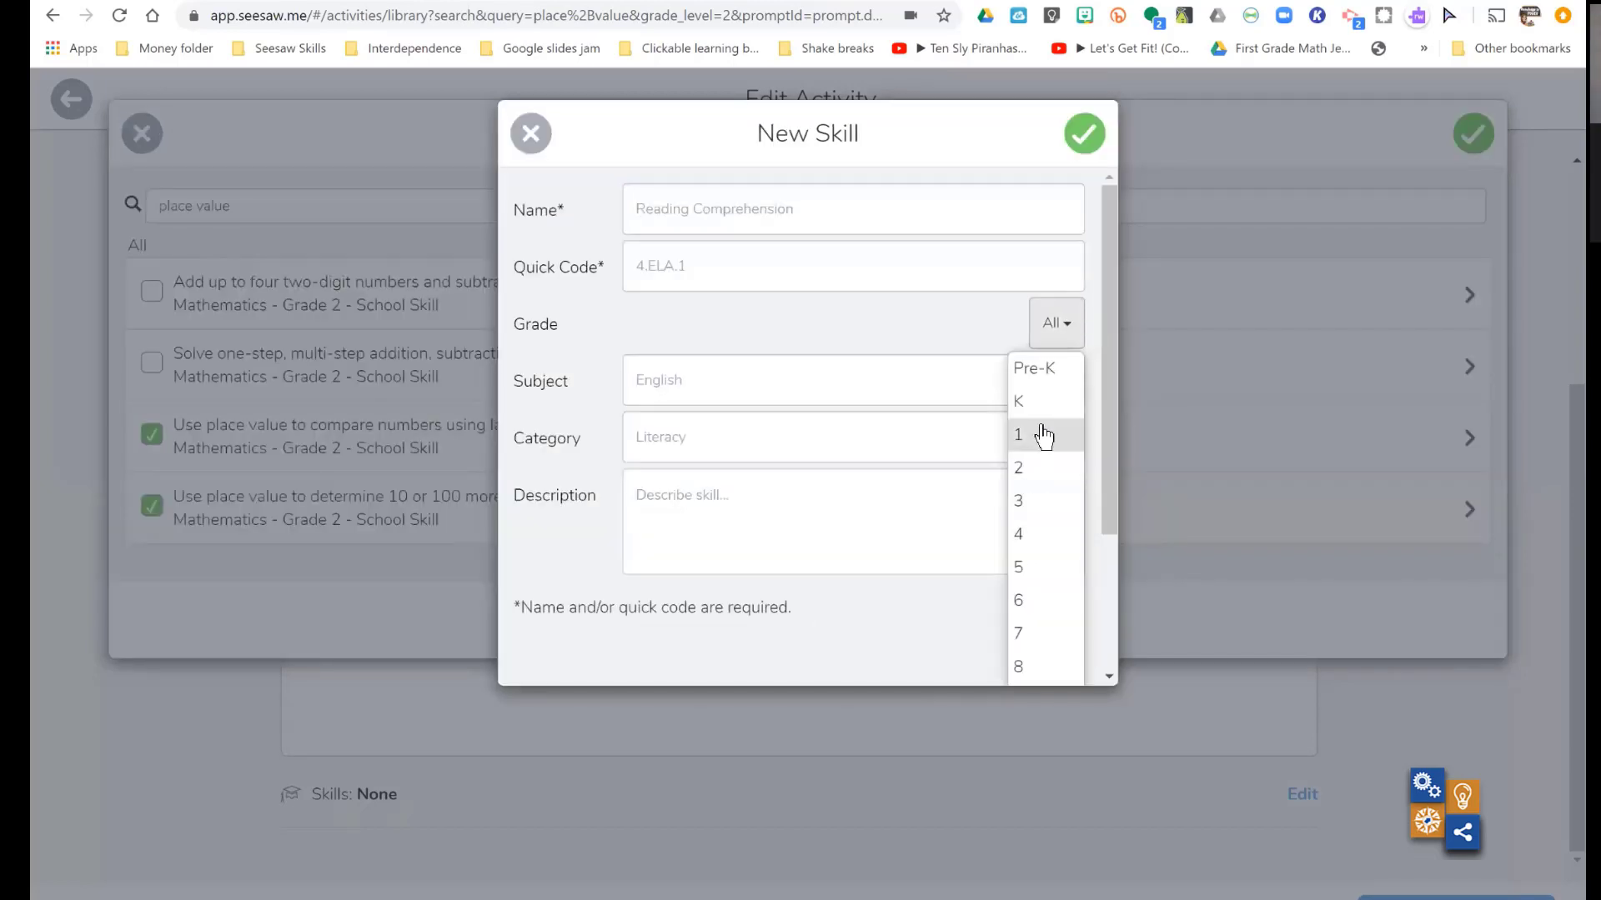
left_click(532, 133)
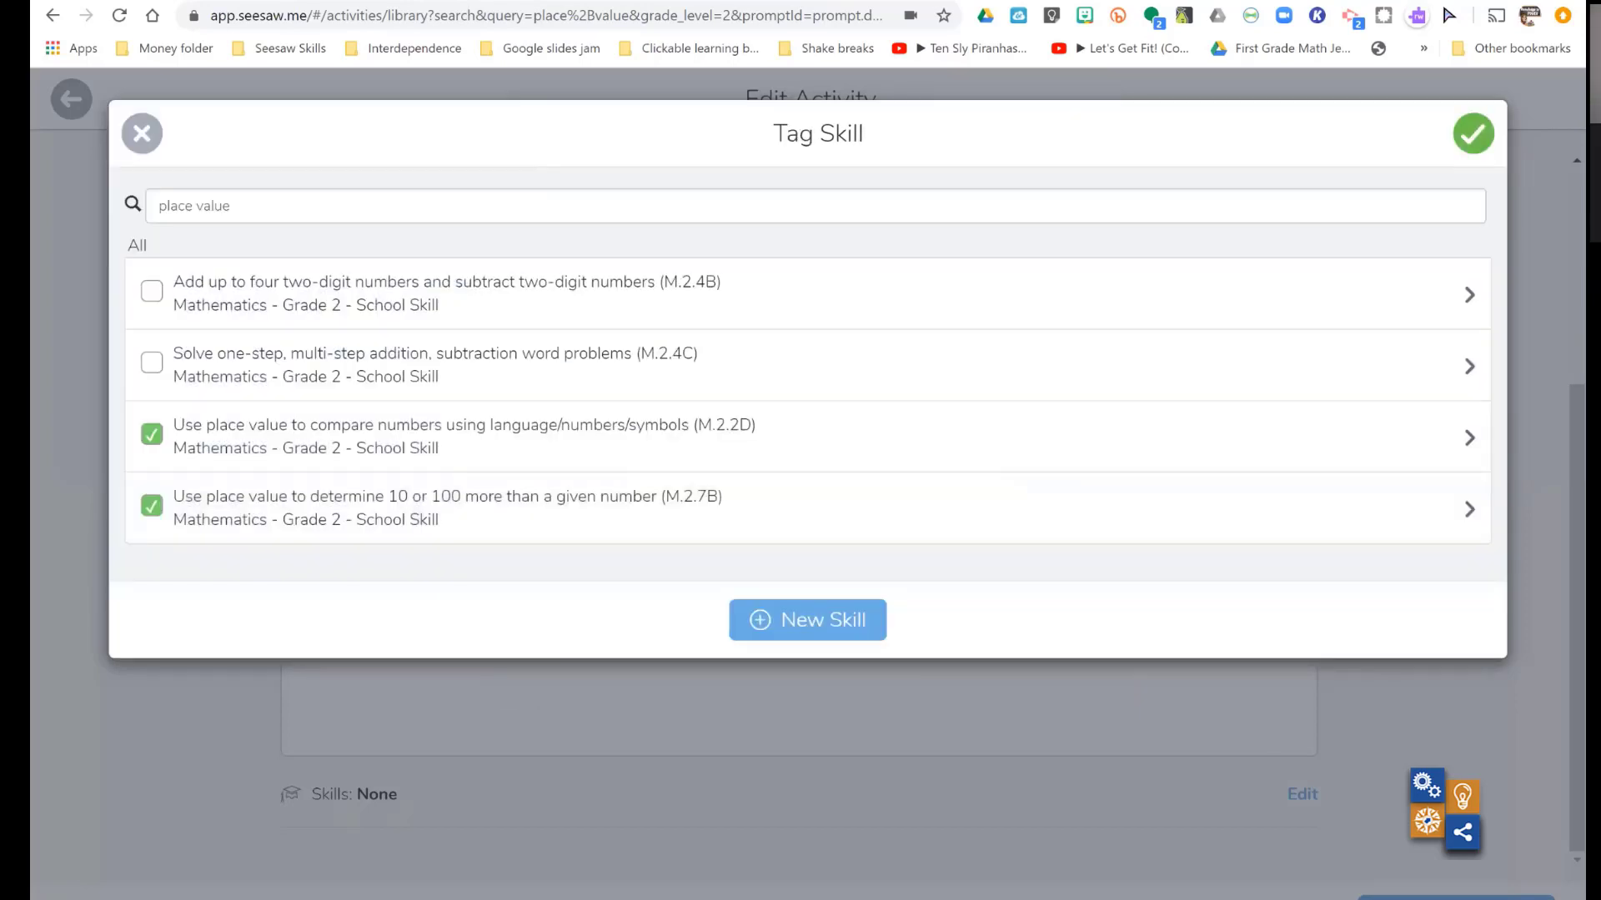
- Save the activity with its skill tags and start assigning it, selecting the Seesaw PD class
left_click(1473, 133)
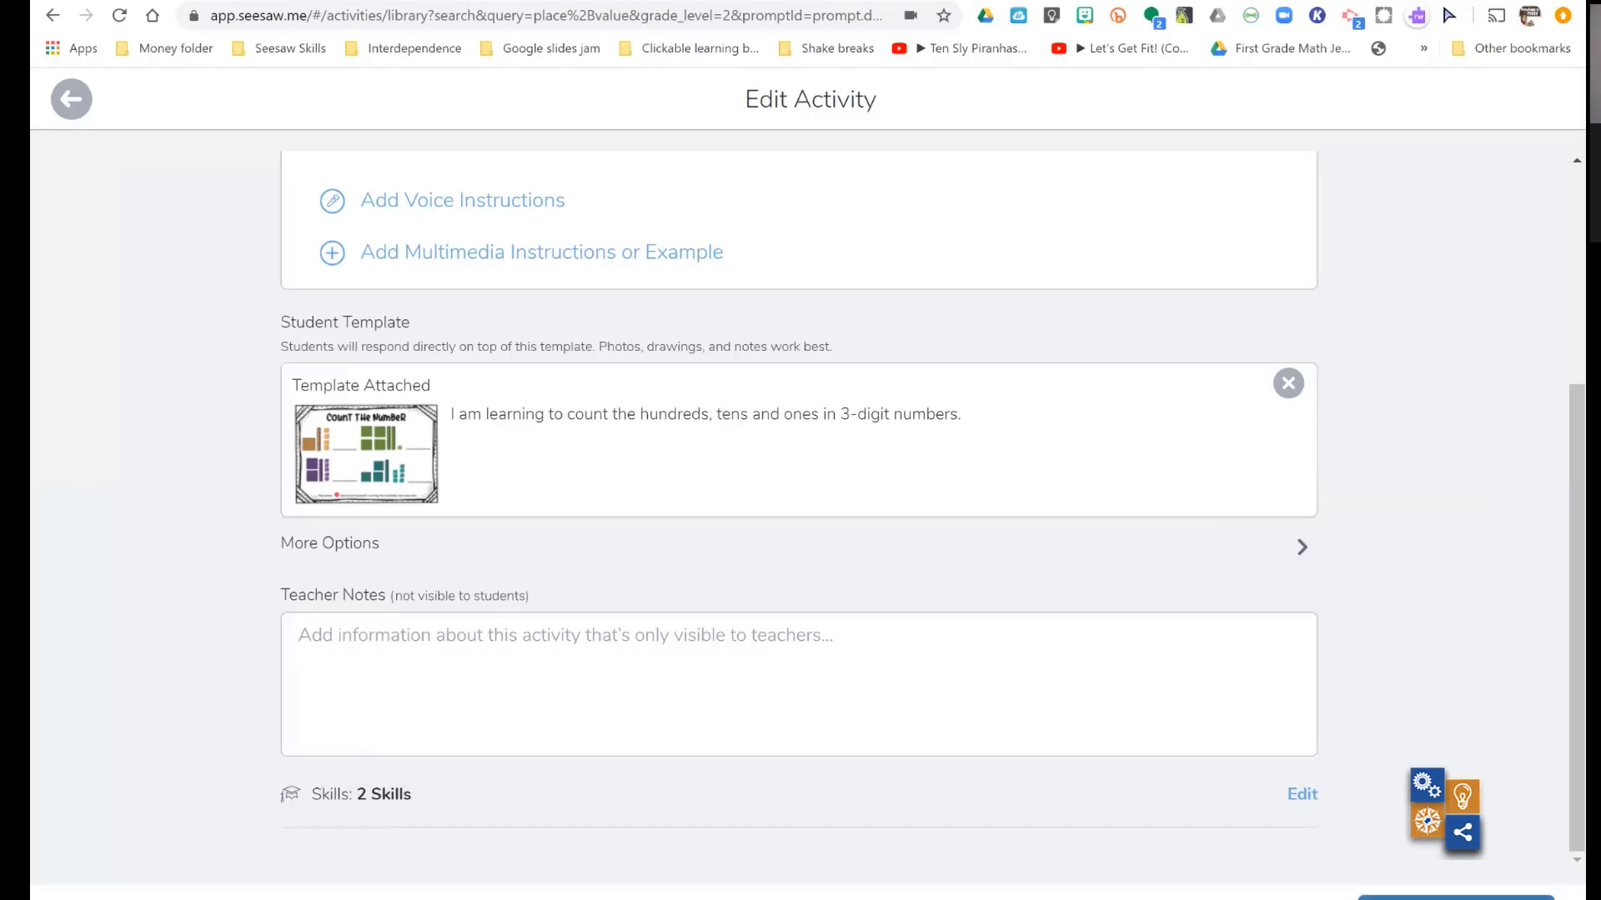
left_click(1456, 898)
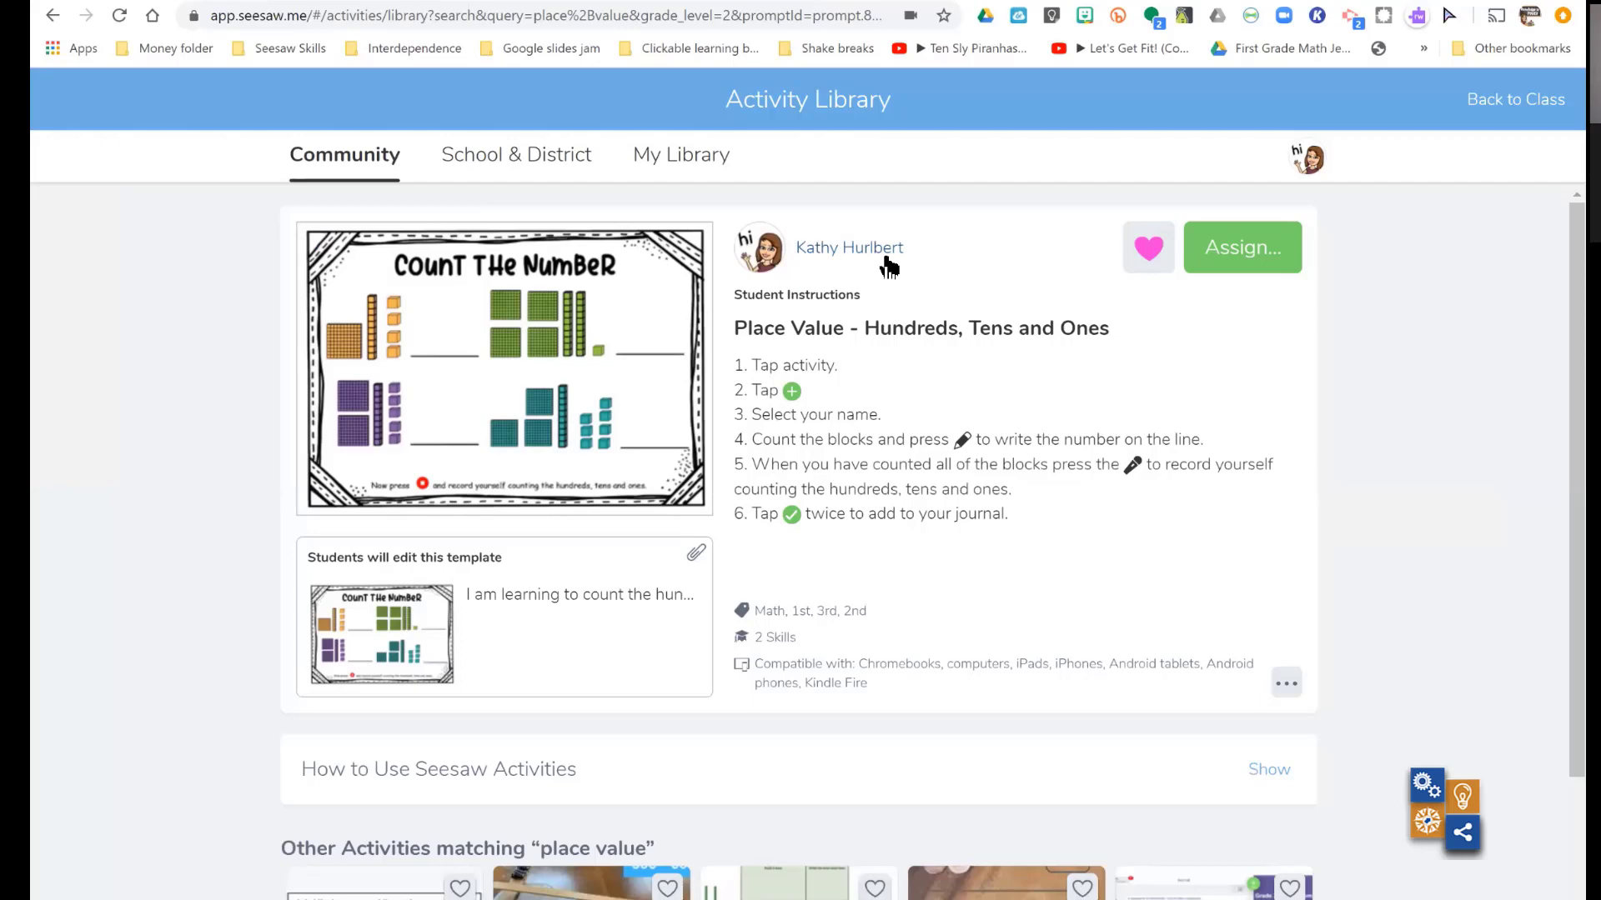
left_click(1230, 267)
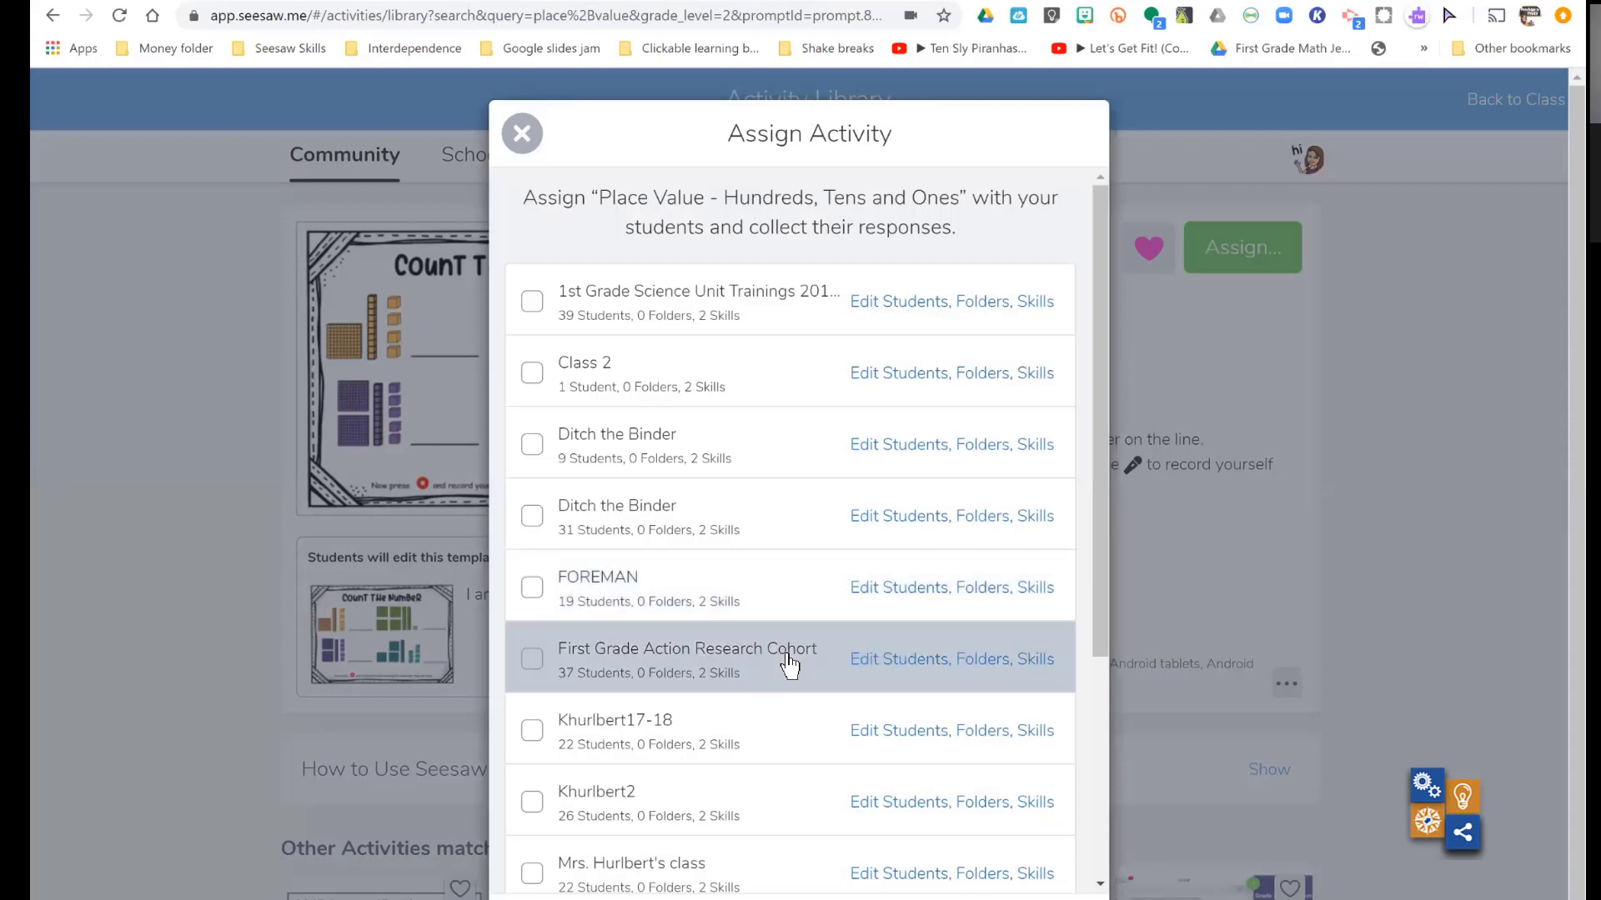
scroll(790, 664, "down", 4)
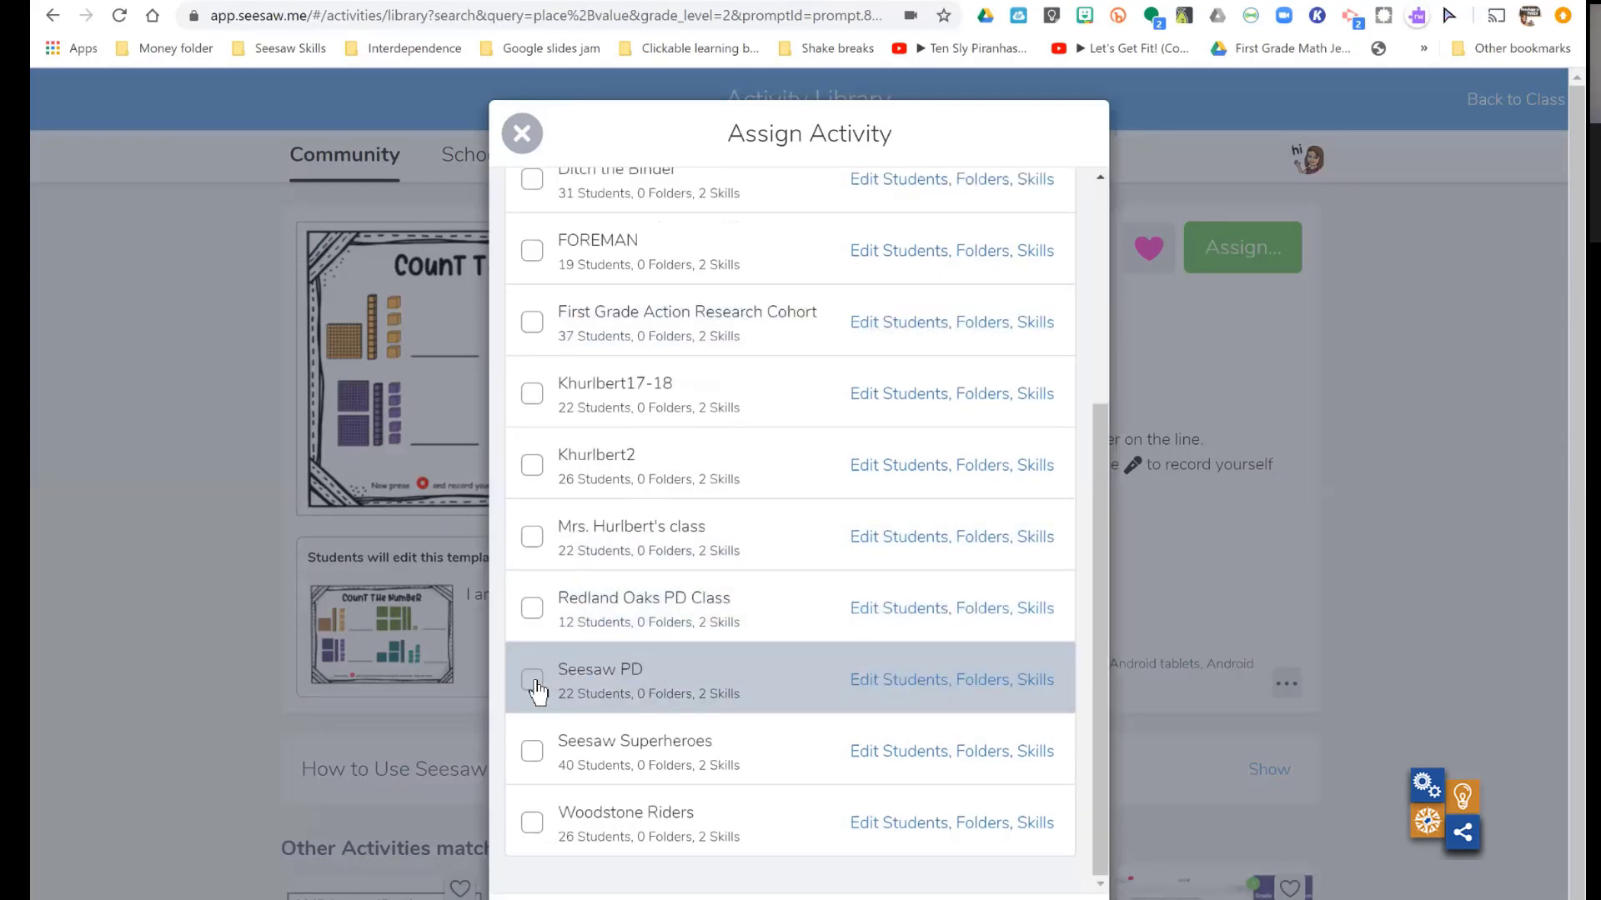
left_click(534, 682)
- Open the student selection for Seesaw PD, deselect all students, and select them all again
left_click(930, 681)
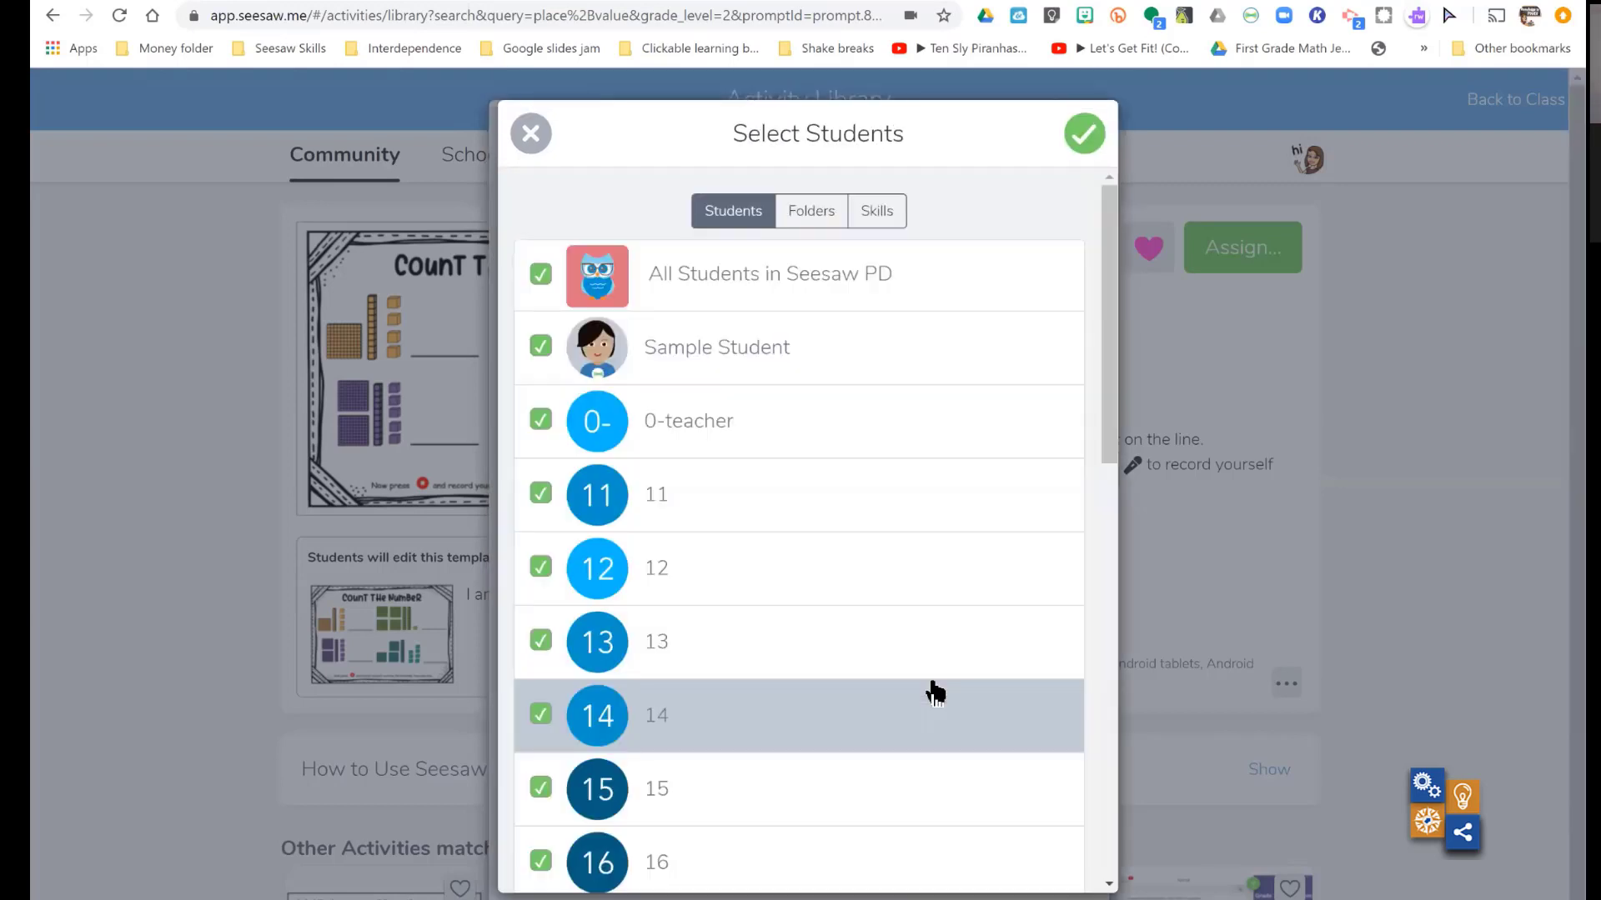
left_click(529, 135)
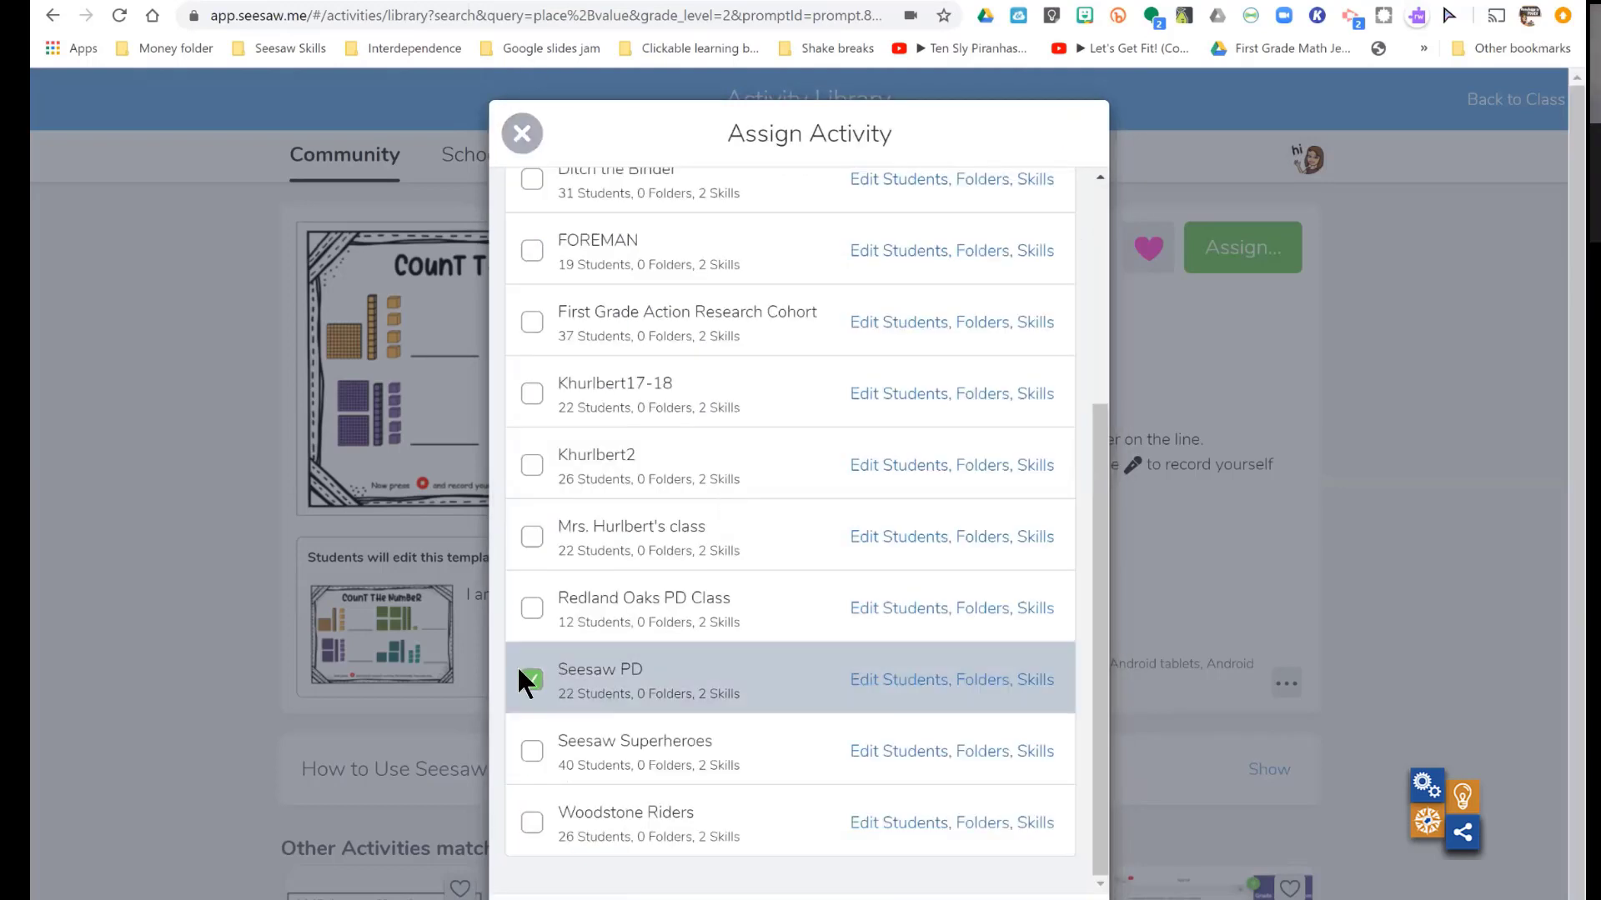
left_click(953, 680)
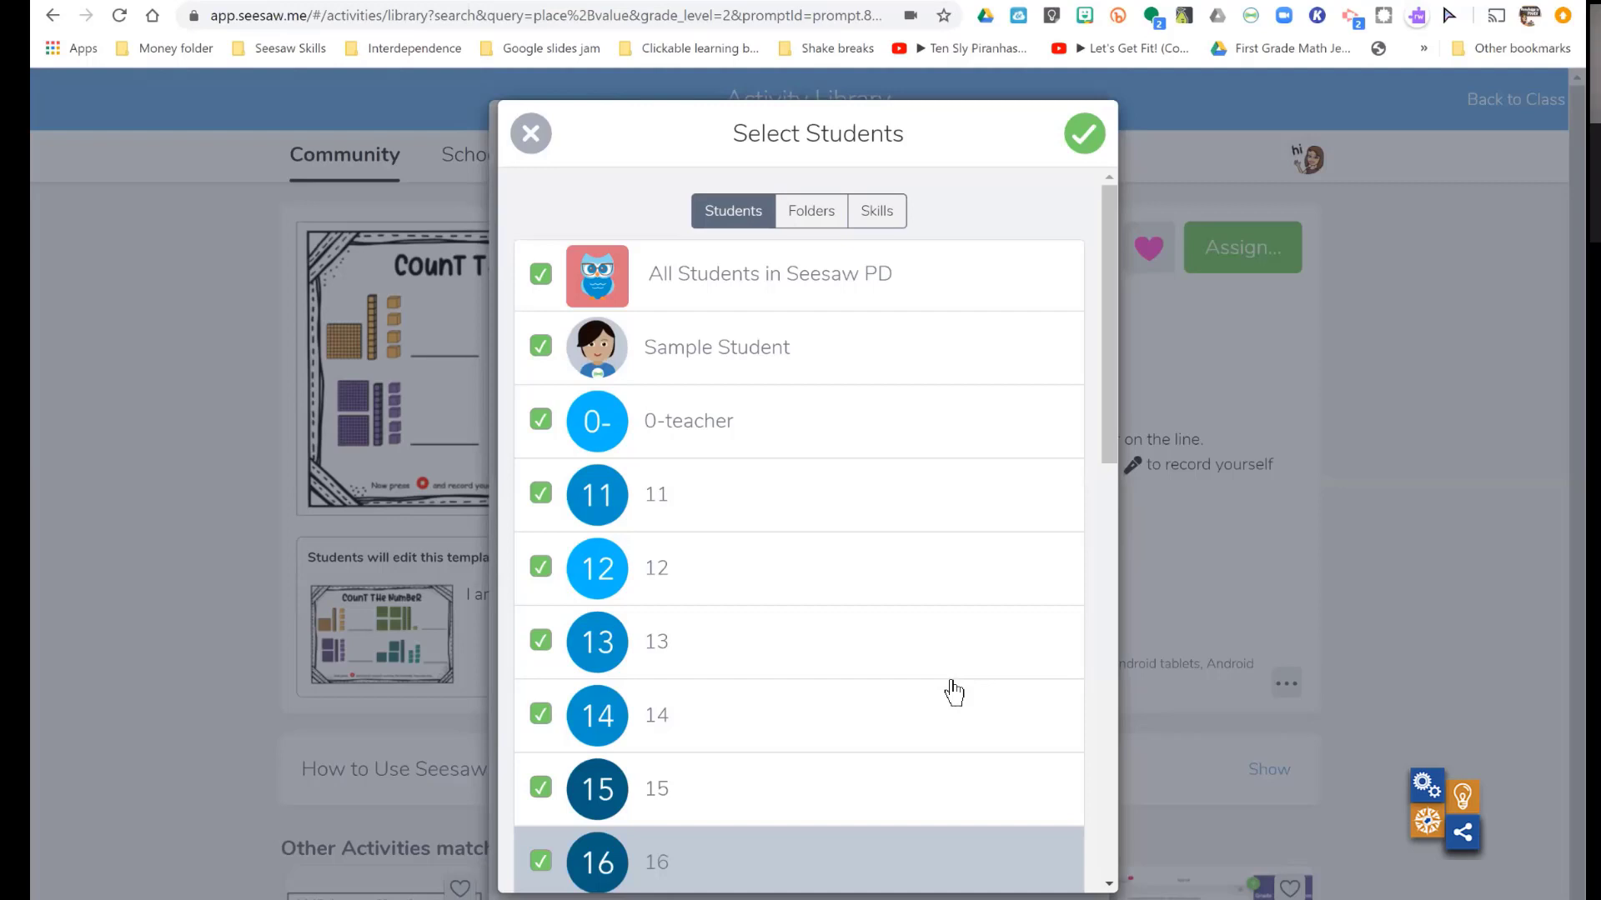
left_click(542, 275)
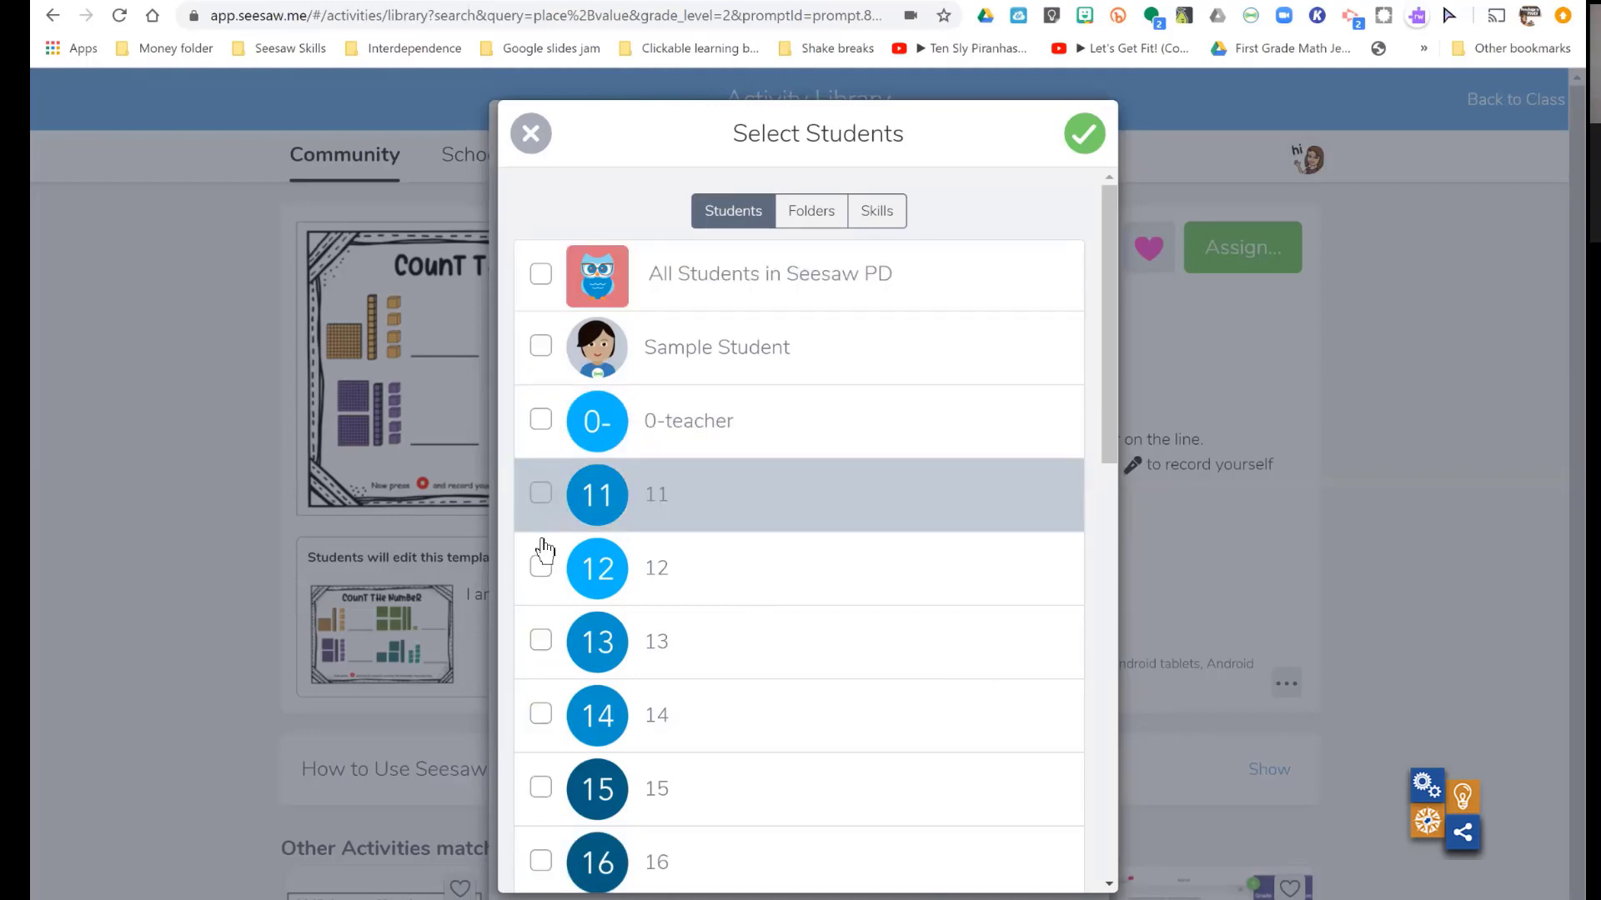
left_click(542, 275)
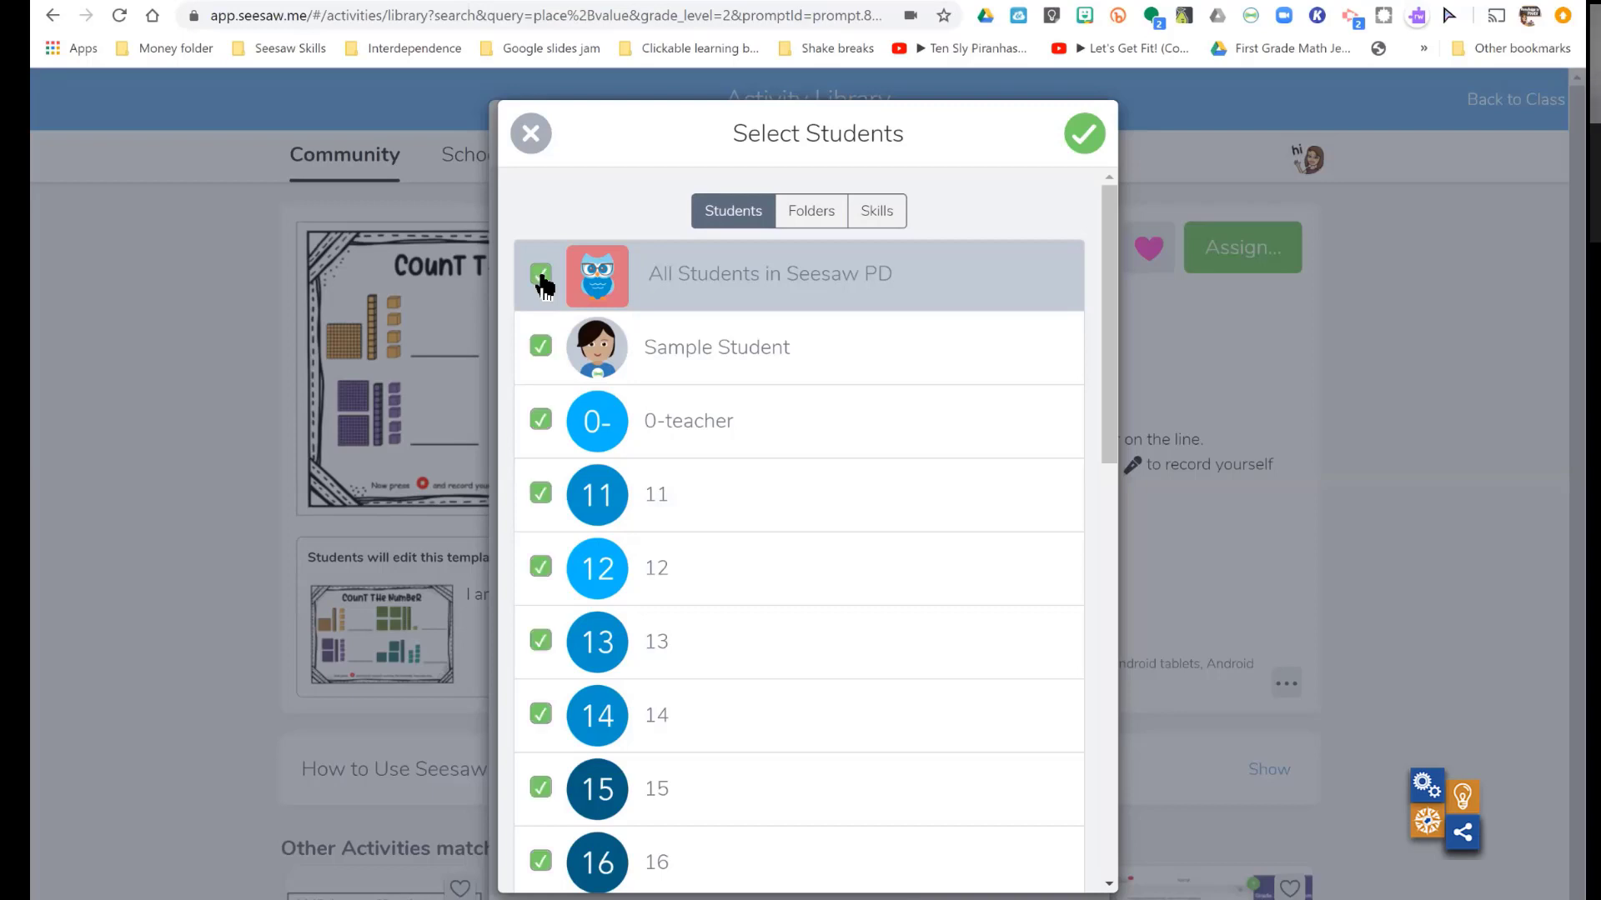
- Choose the Math and Place Value folders for the Seesaw PD assignment
left_click(810, 213)
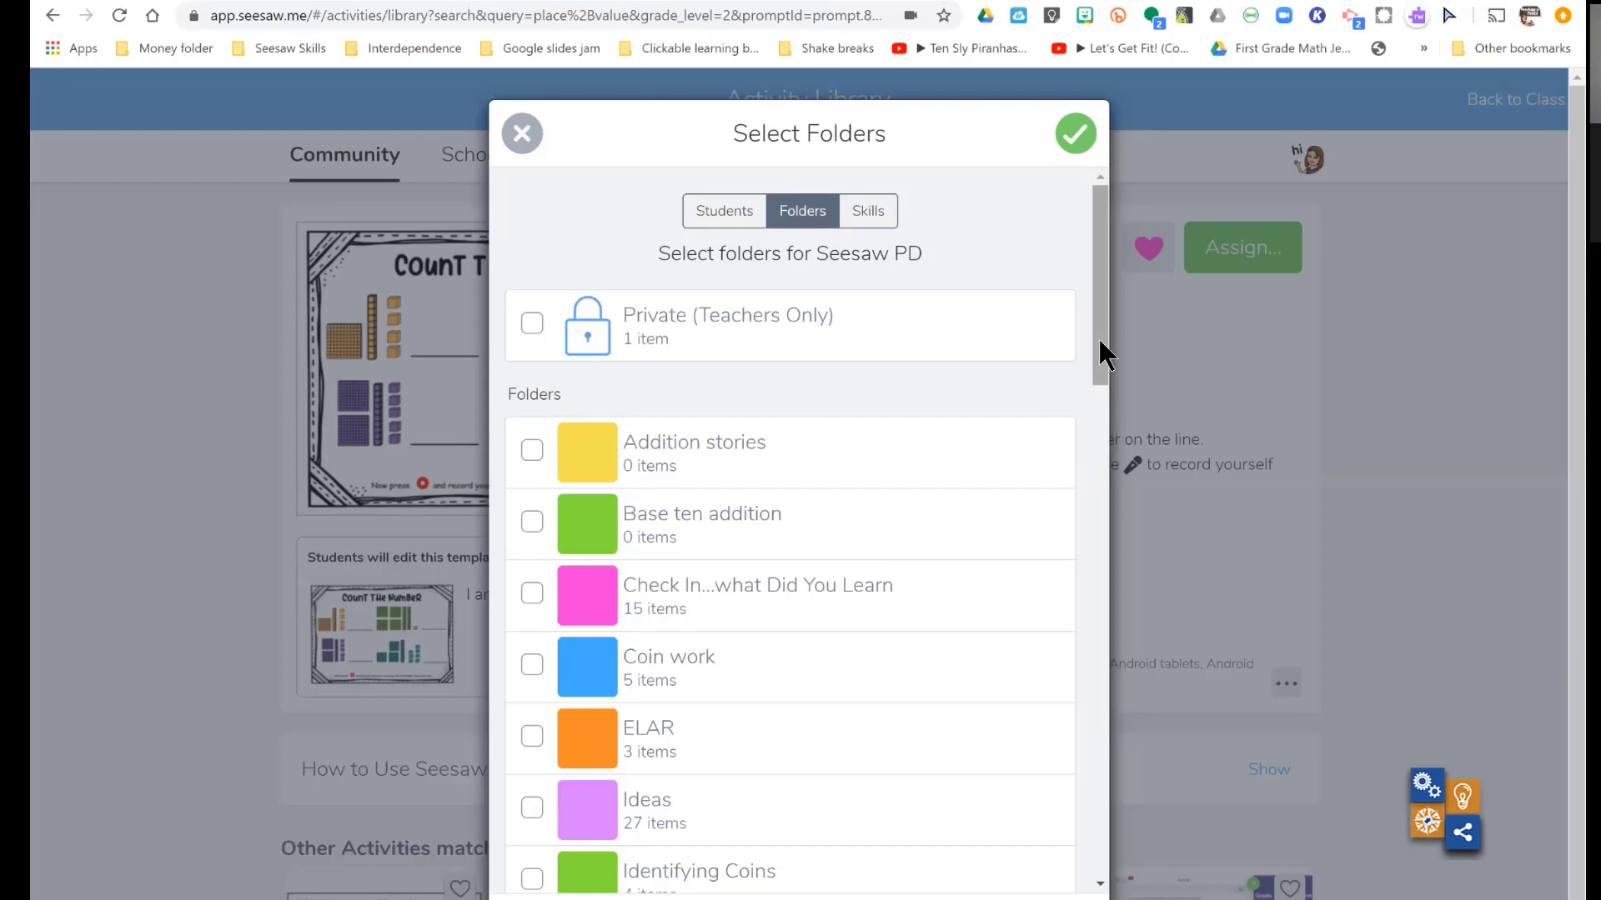
scroll(1099, 341, "down", 6)
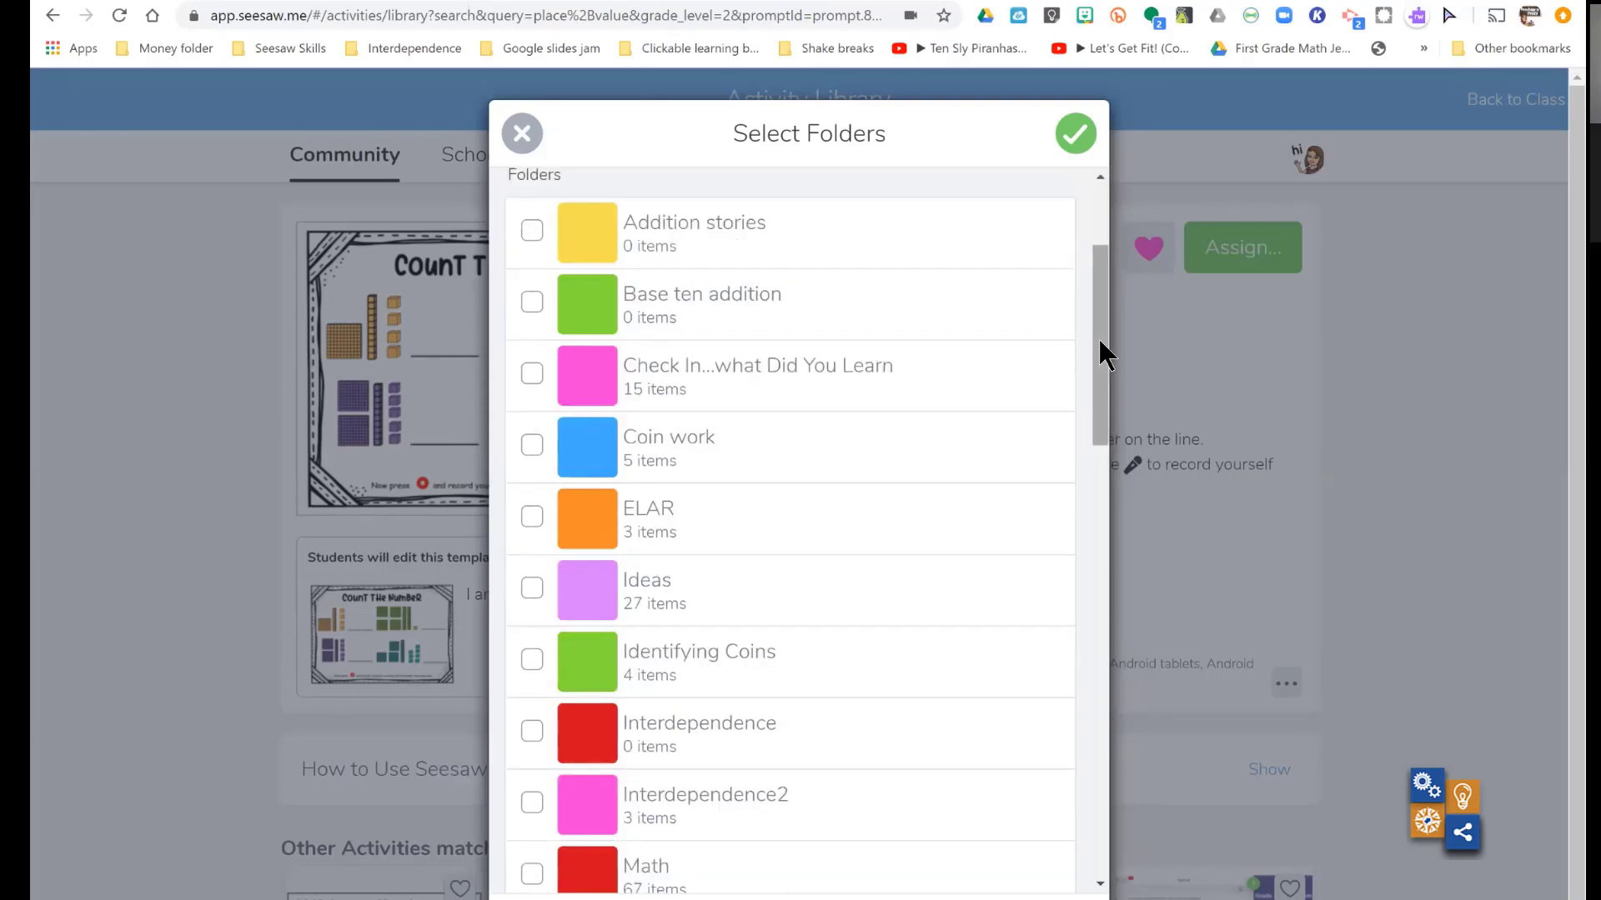
left_click(532, 565)
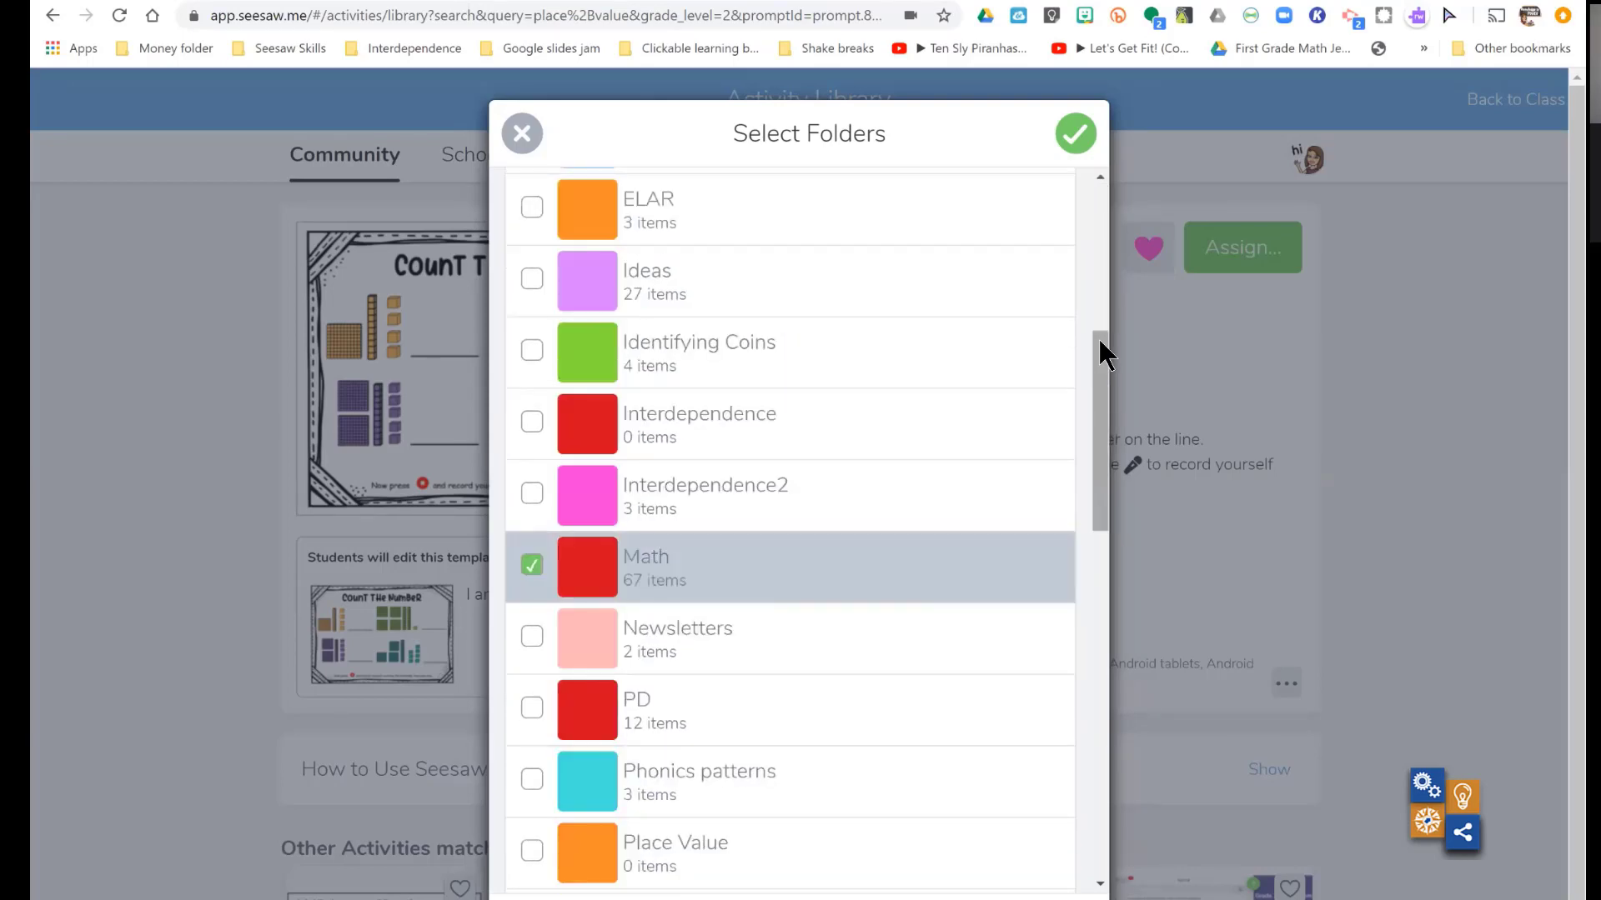
scroll(643, 428, "down", 4)
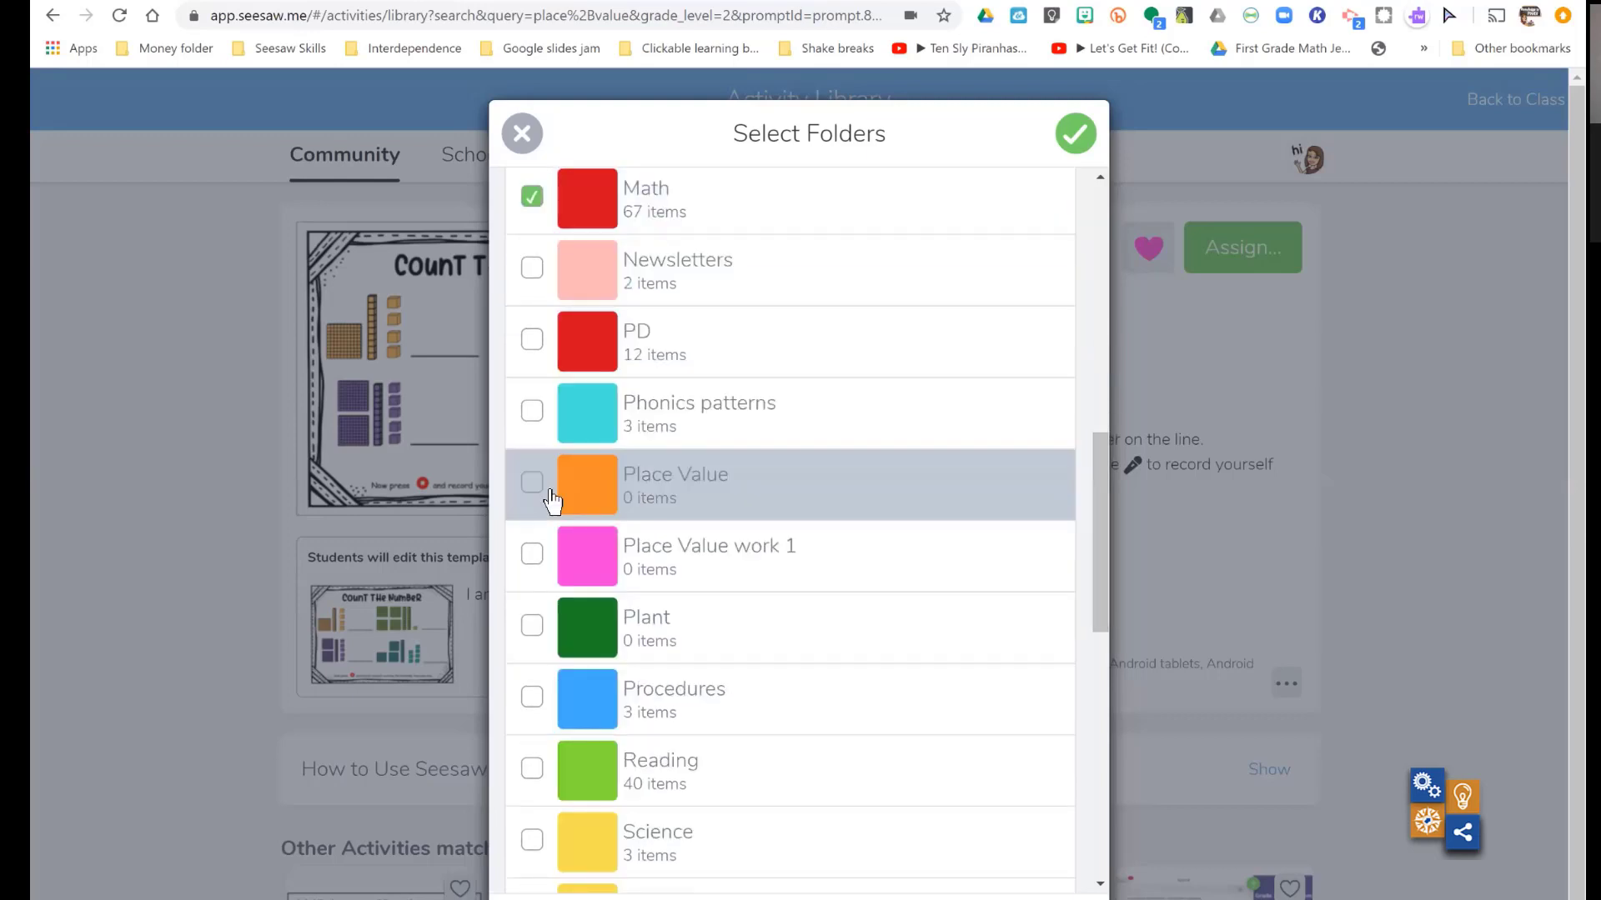
left_click(533, 485)
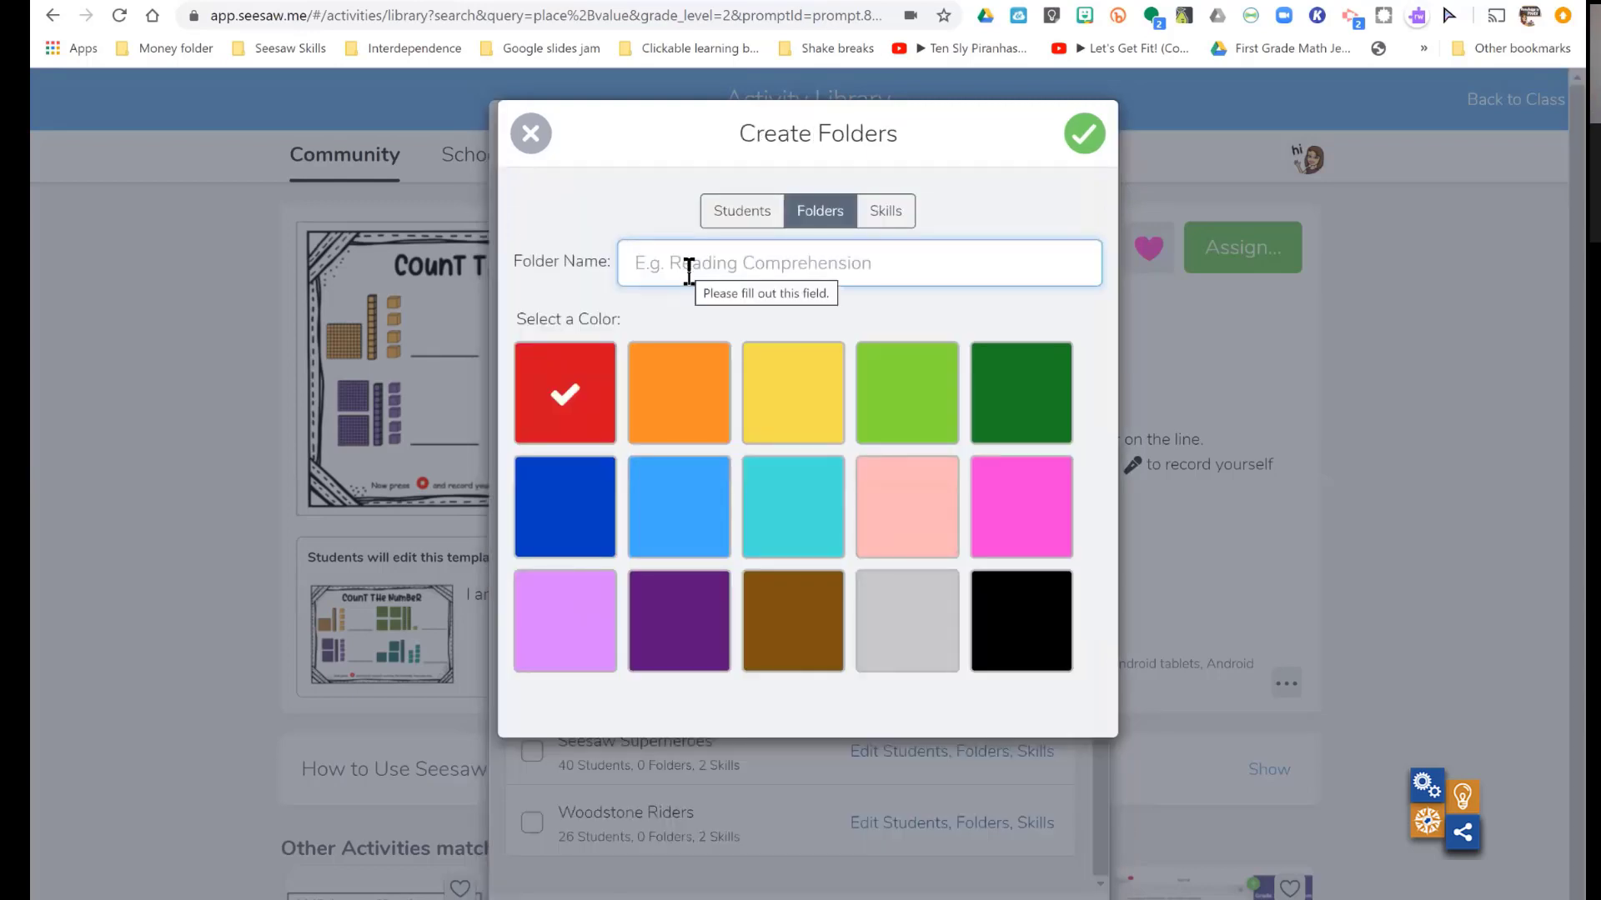
- Create a yellow folder named "Tens and ones" for the assignment
type("Tens ")
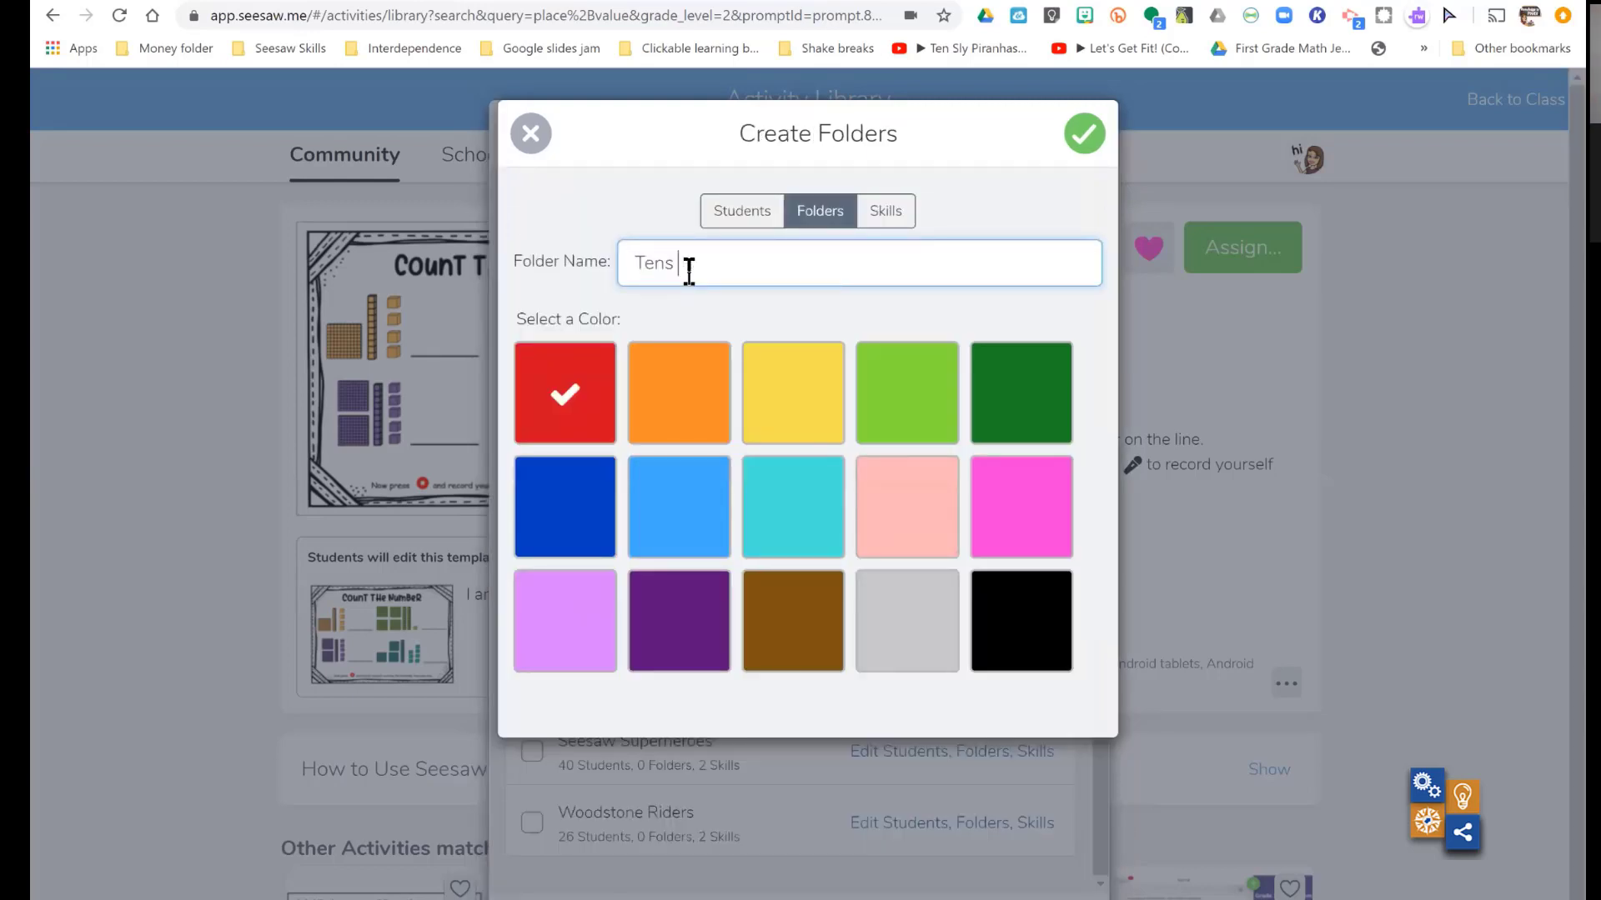
type("and ones")
left_click(786, 400)
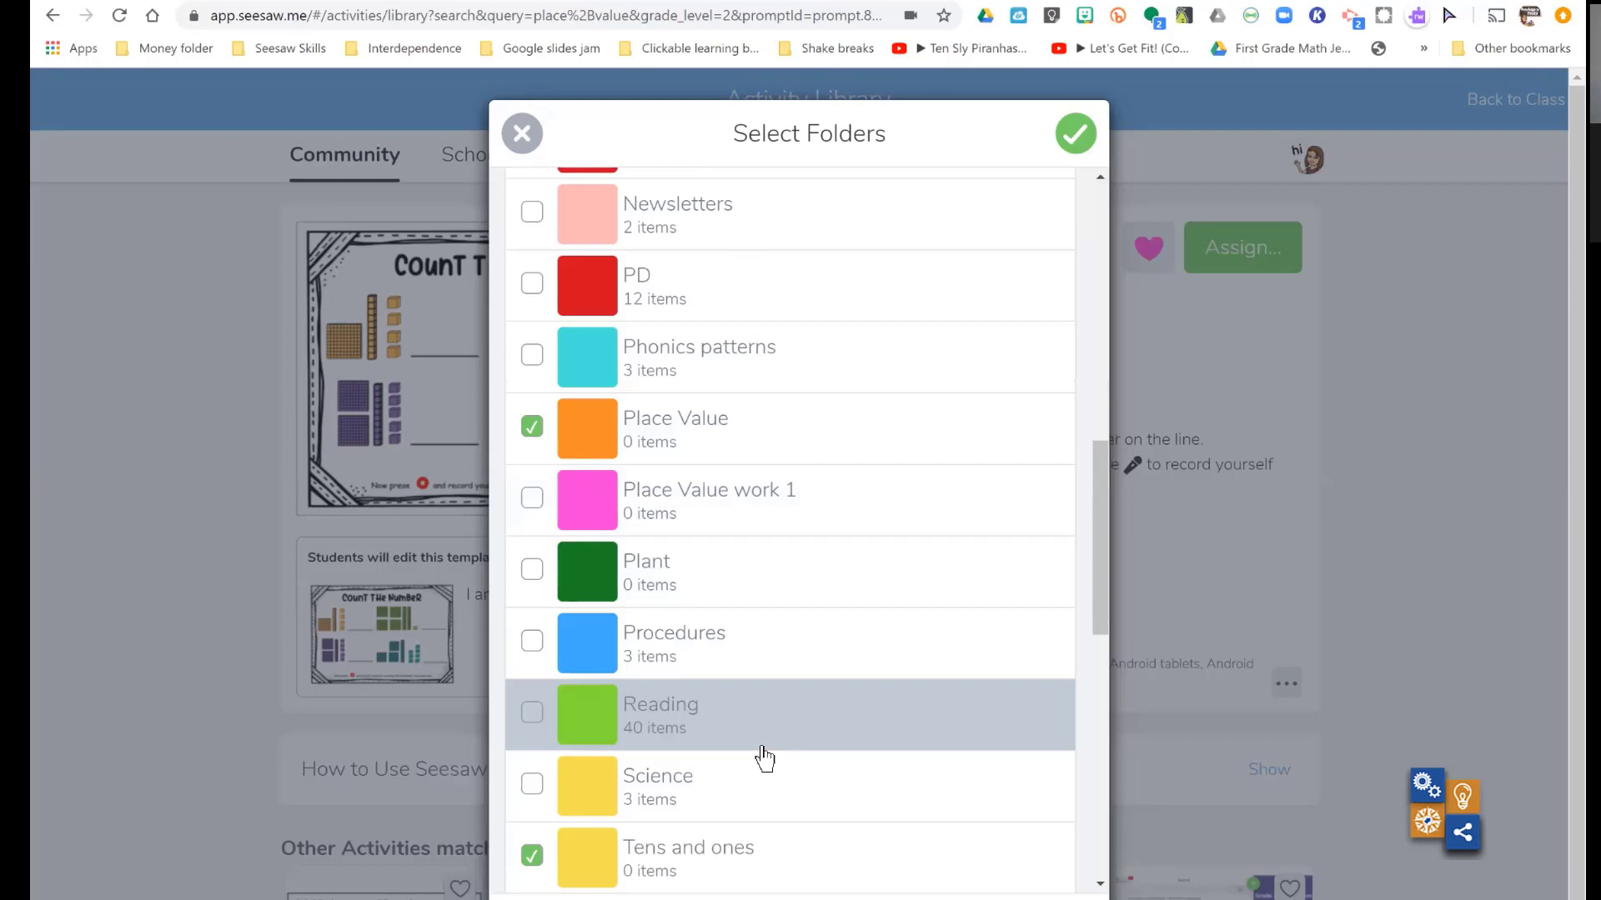
- Check the skills tagged for the Seesaw PD assignment and confirm the student, folder and skill selections
scroll(765, 759, "up", 10)
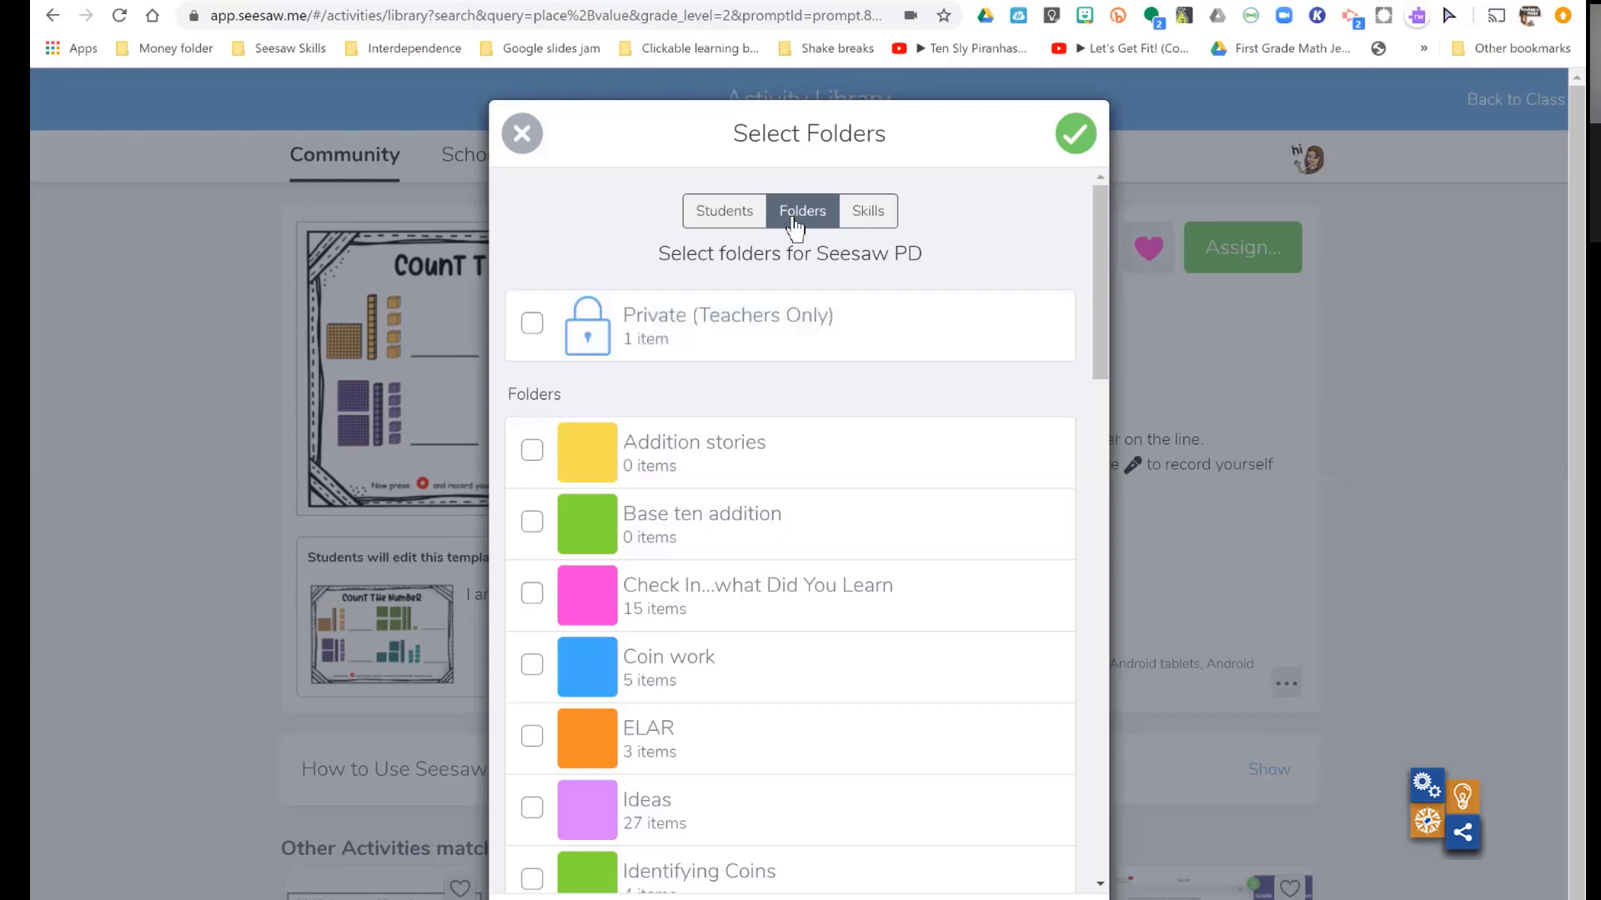
left_click(865, 215)
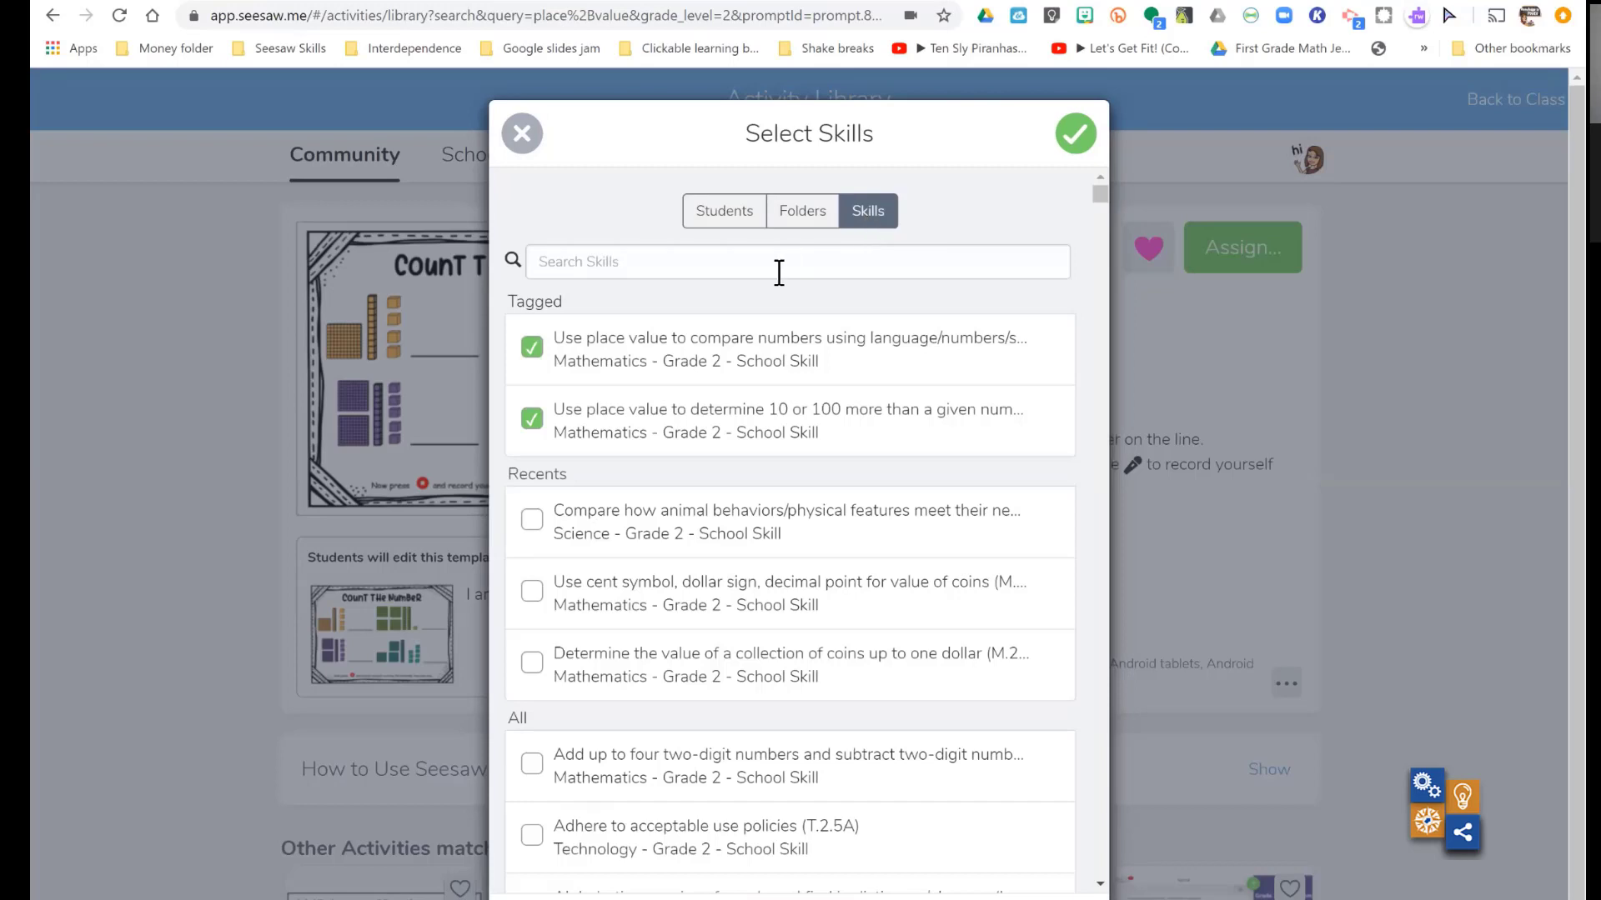
left_click(1082, 143)
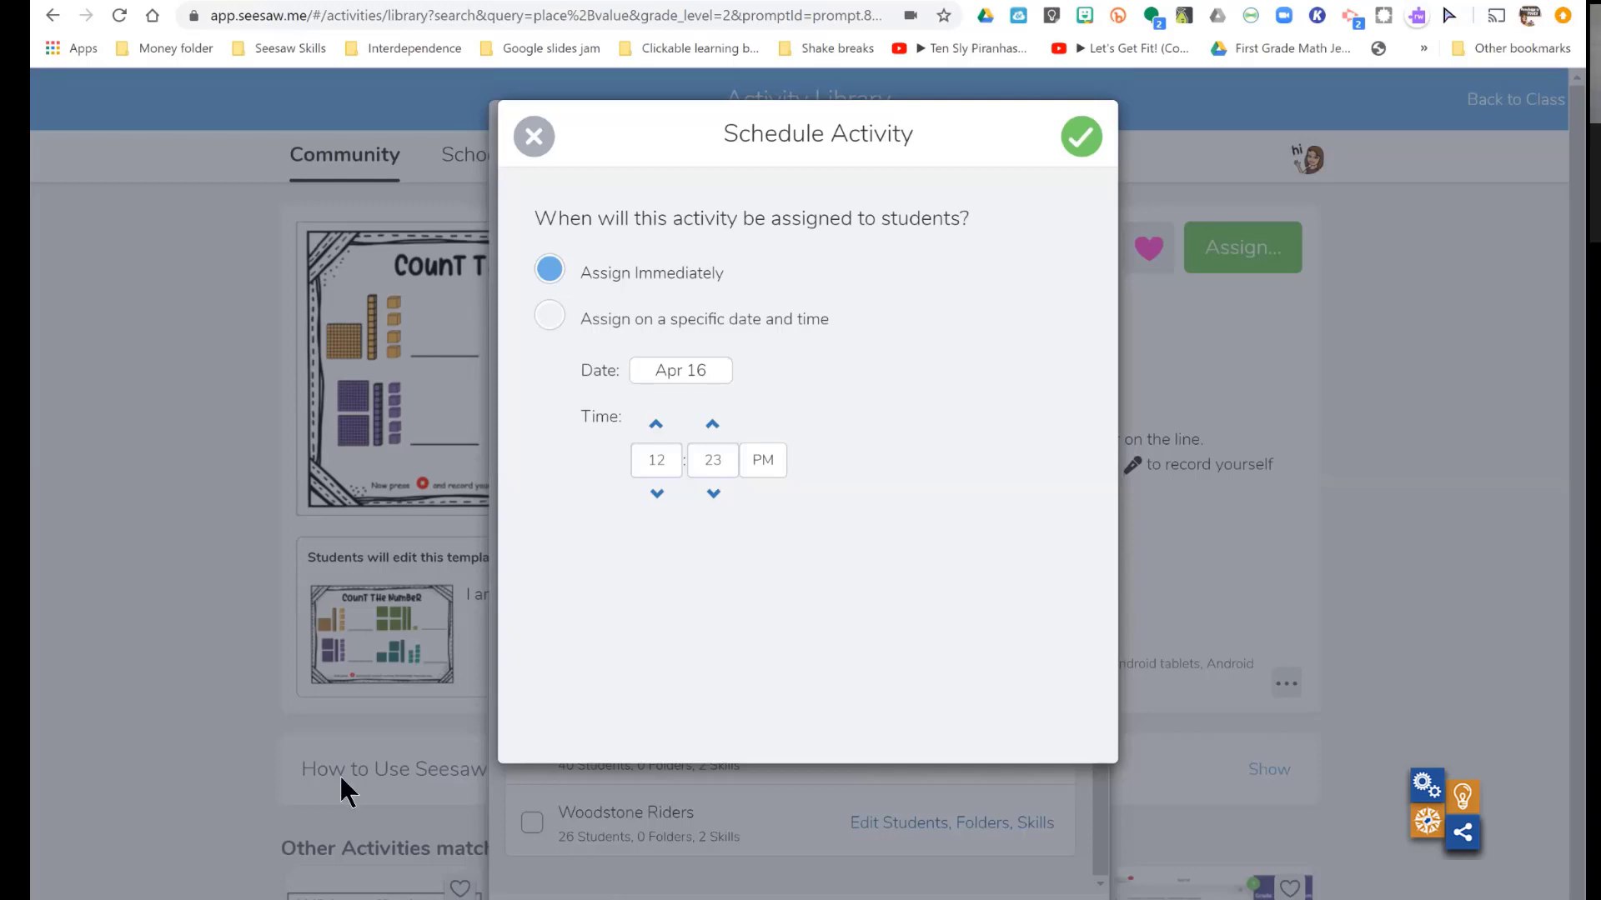
- Assign the activity to Seesaw PD immediately and decline emailing it to other teachers
left_click(1077, 135)
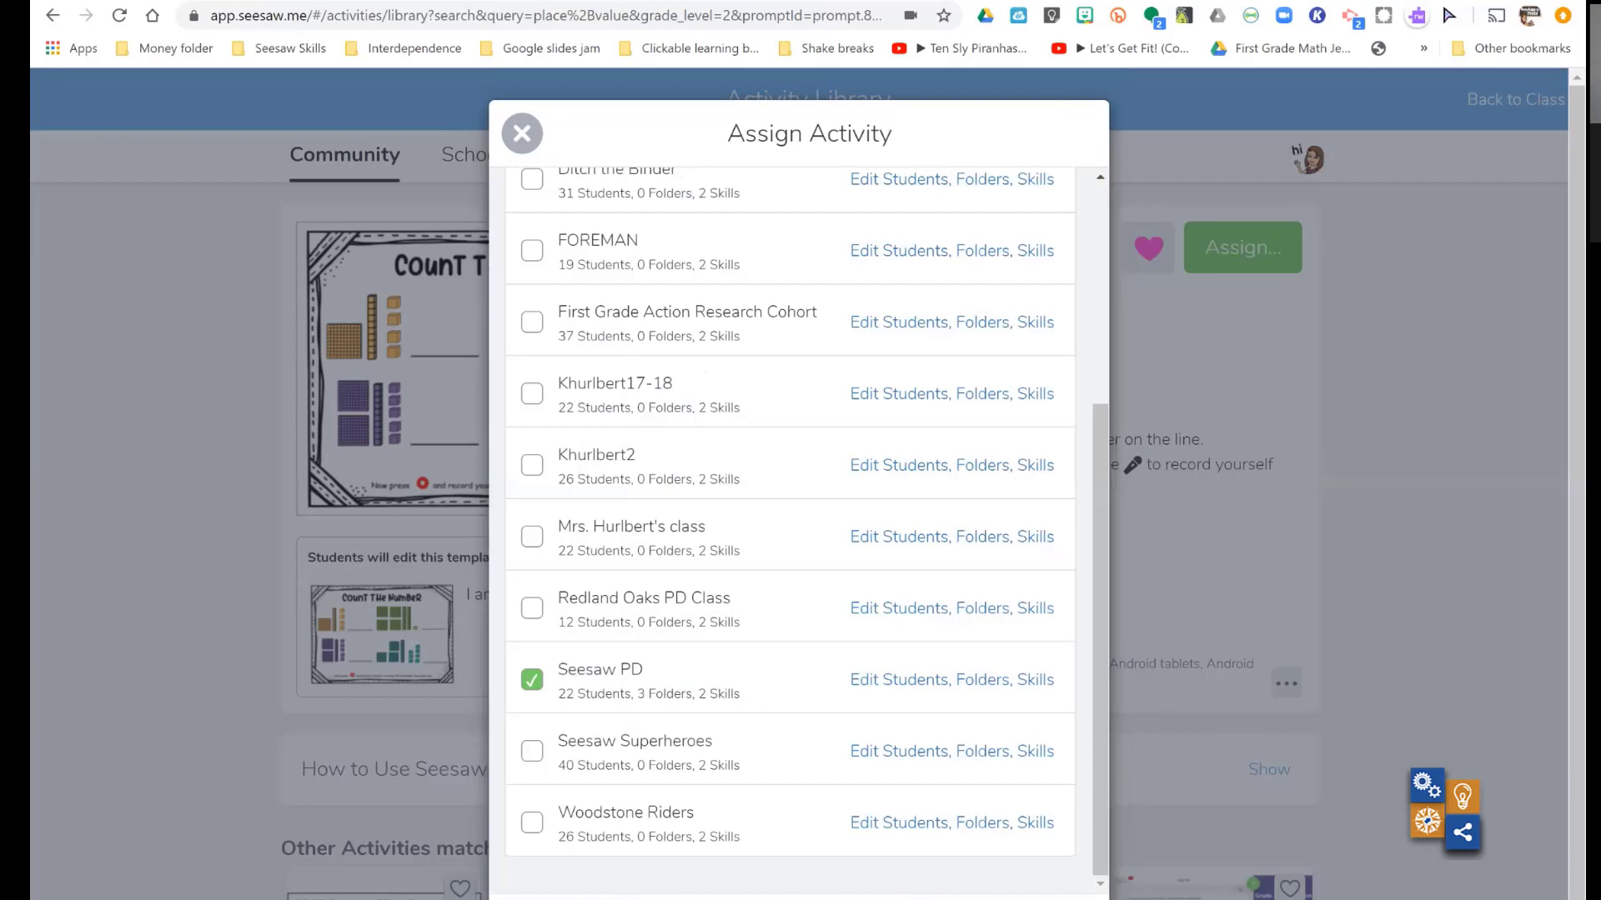
left_click(998, 897)
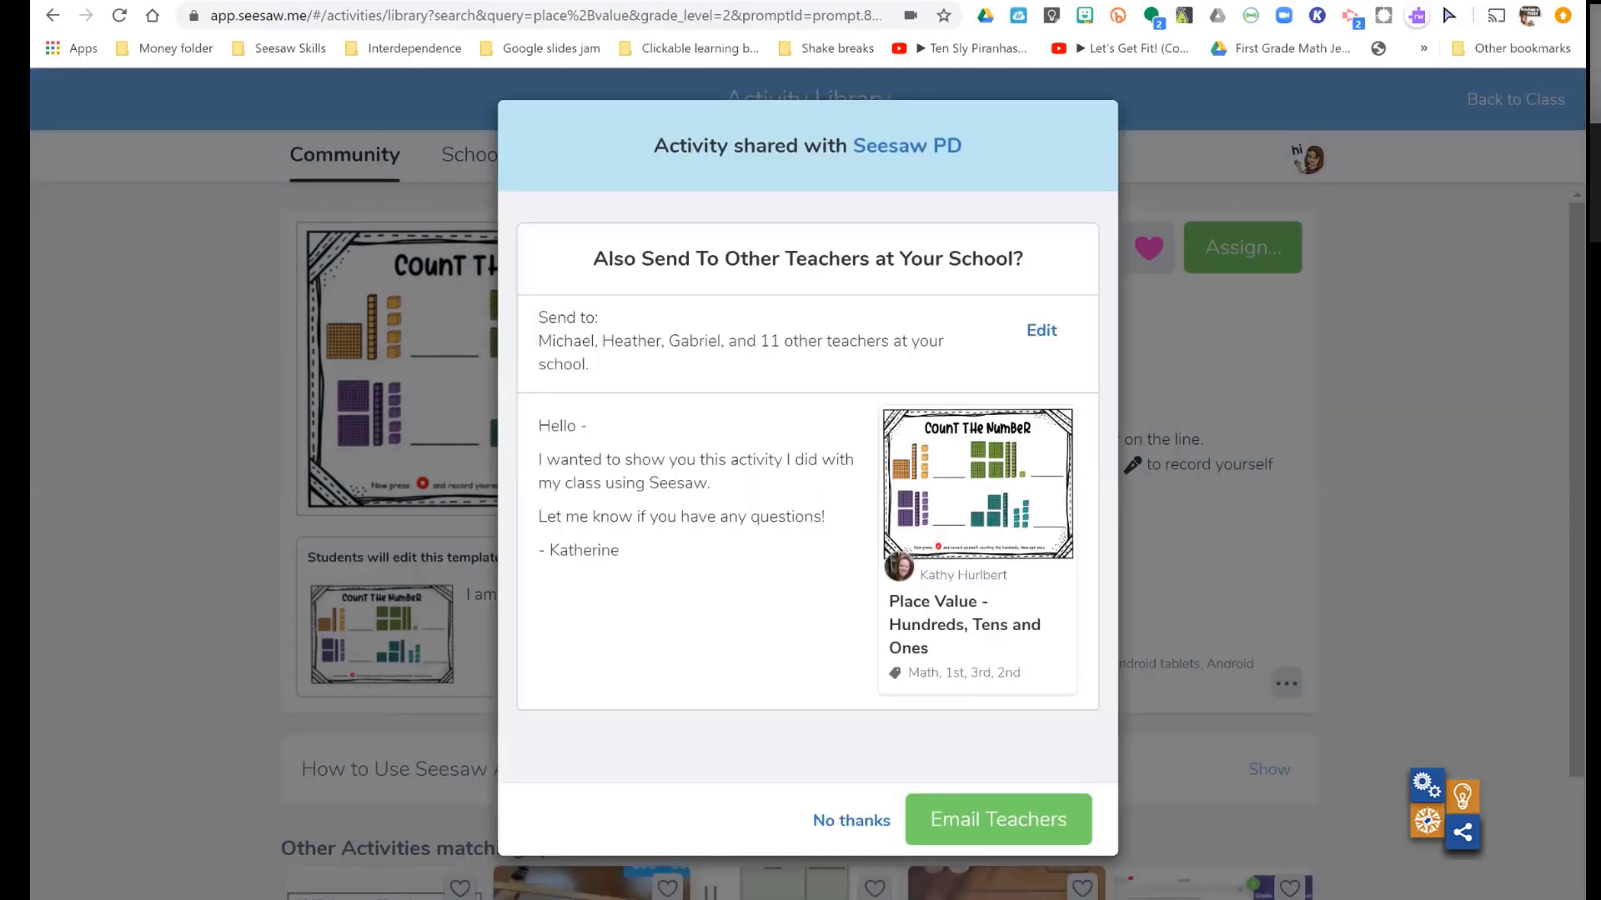
left_click(844, 822)
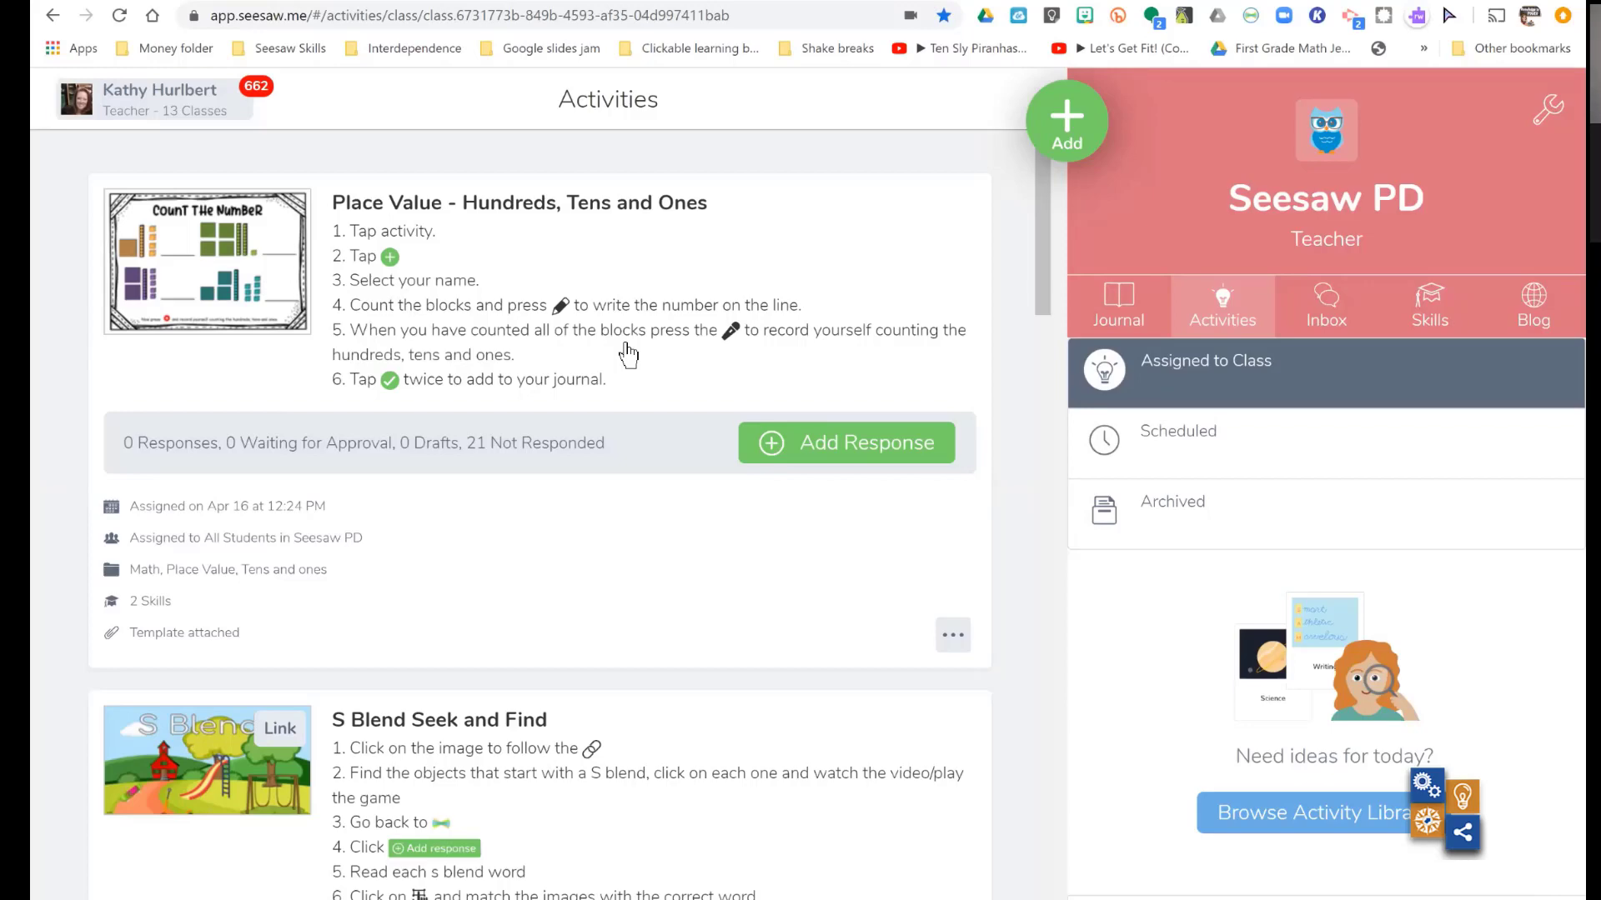
- Find the assigned activity "Practice 2" in the Seesaw PD class and open it for editing
scroll(628, 355, "down", 1)
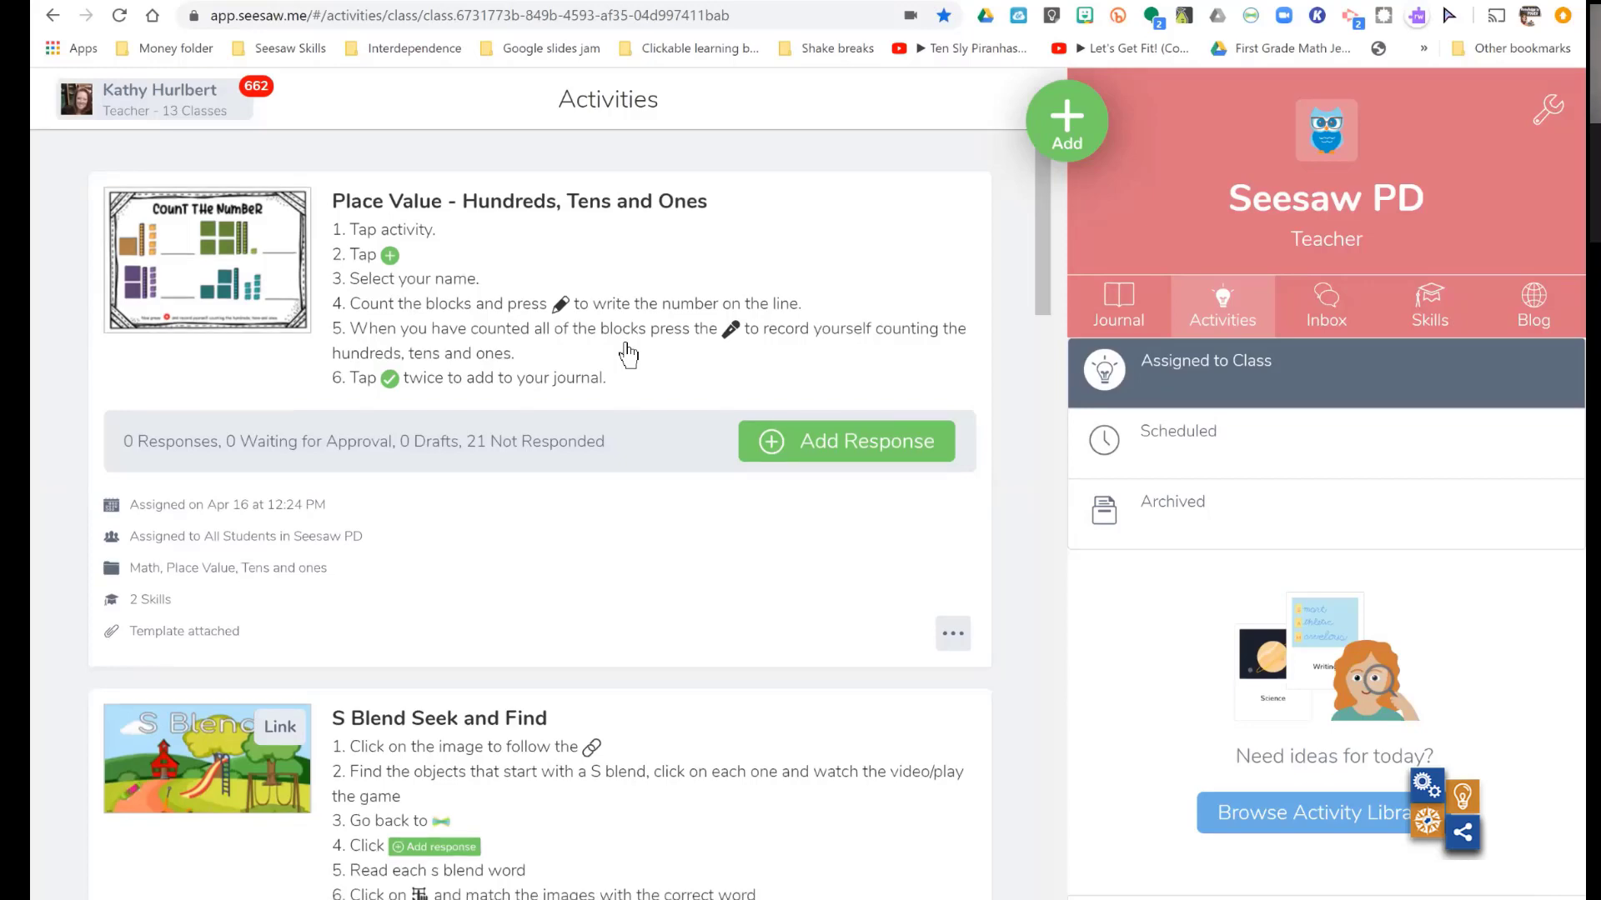
scroll(627, 355, "down", 15)
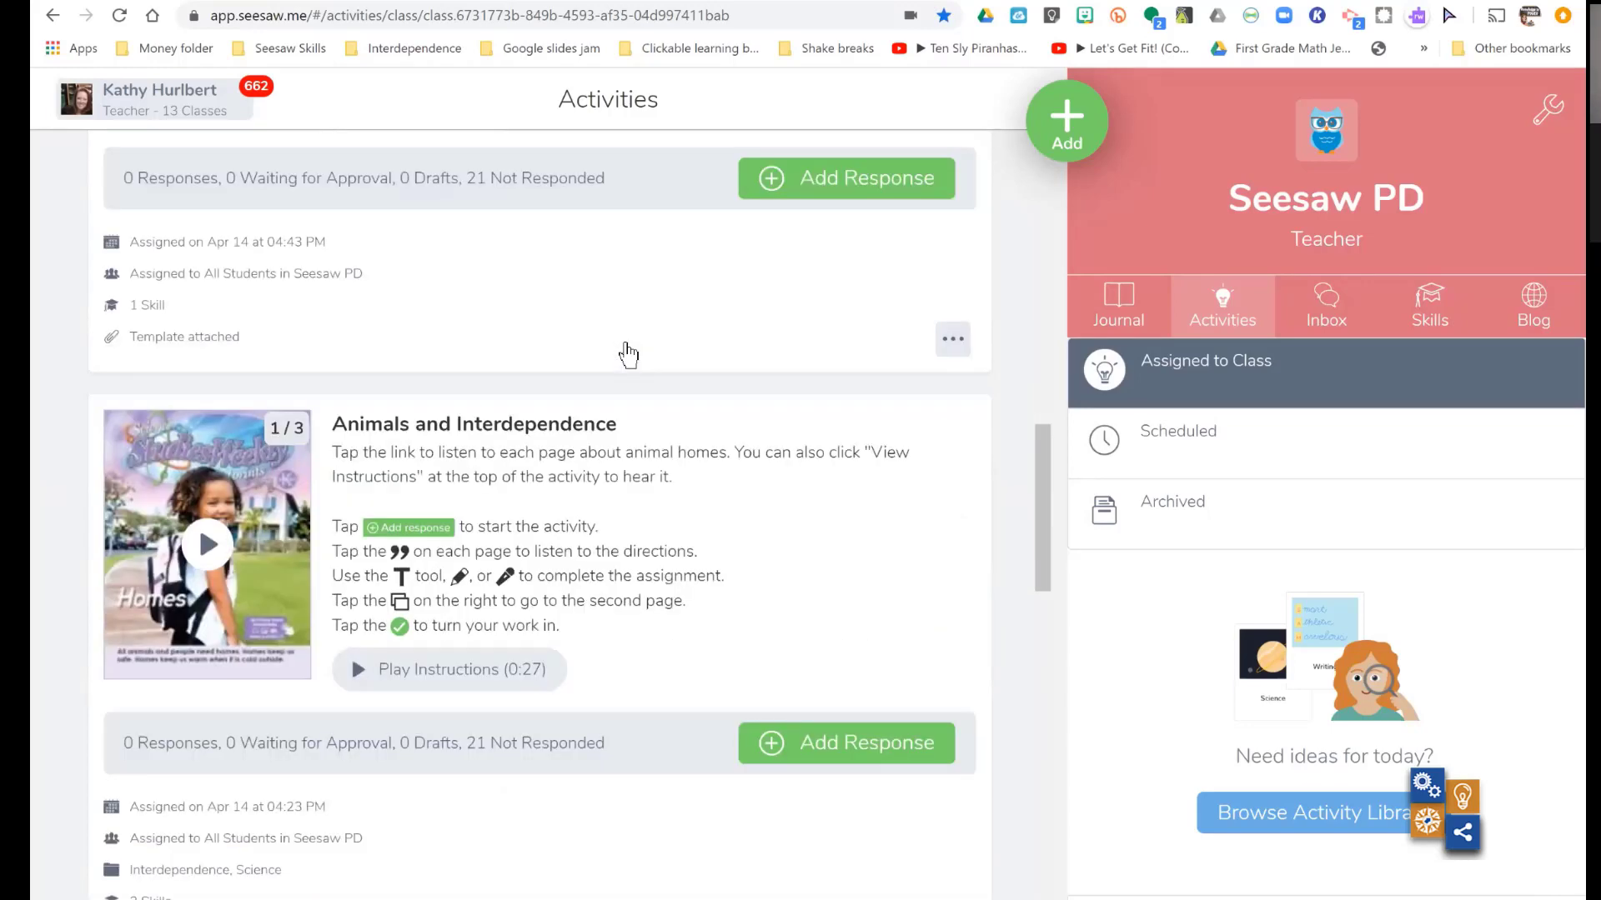
scroll(628, 355, "down", 4)
scroll(628, 356, "down", 10)
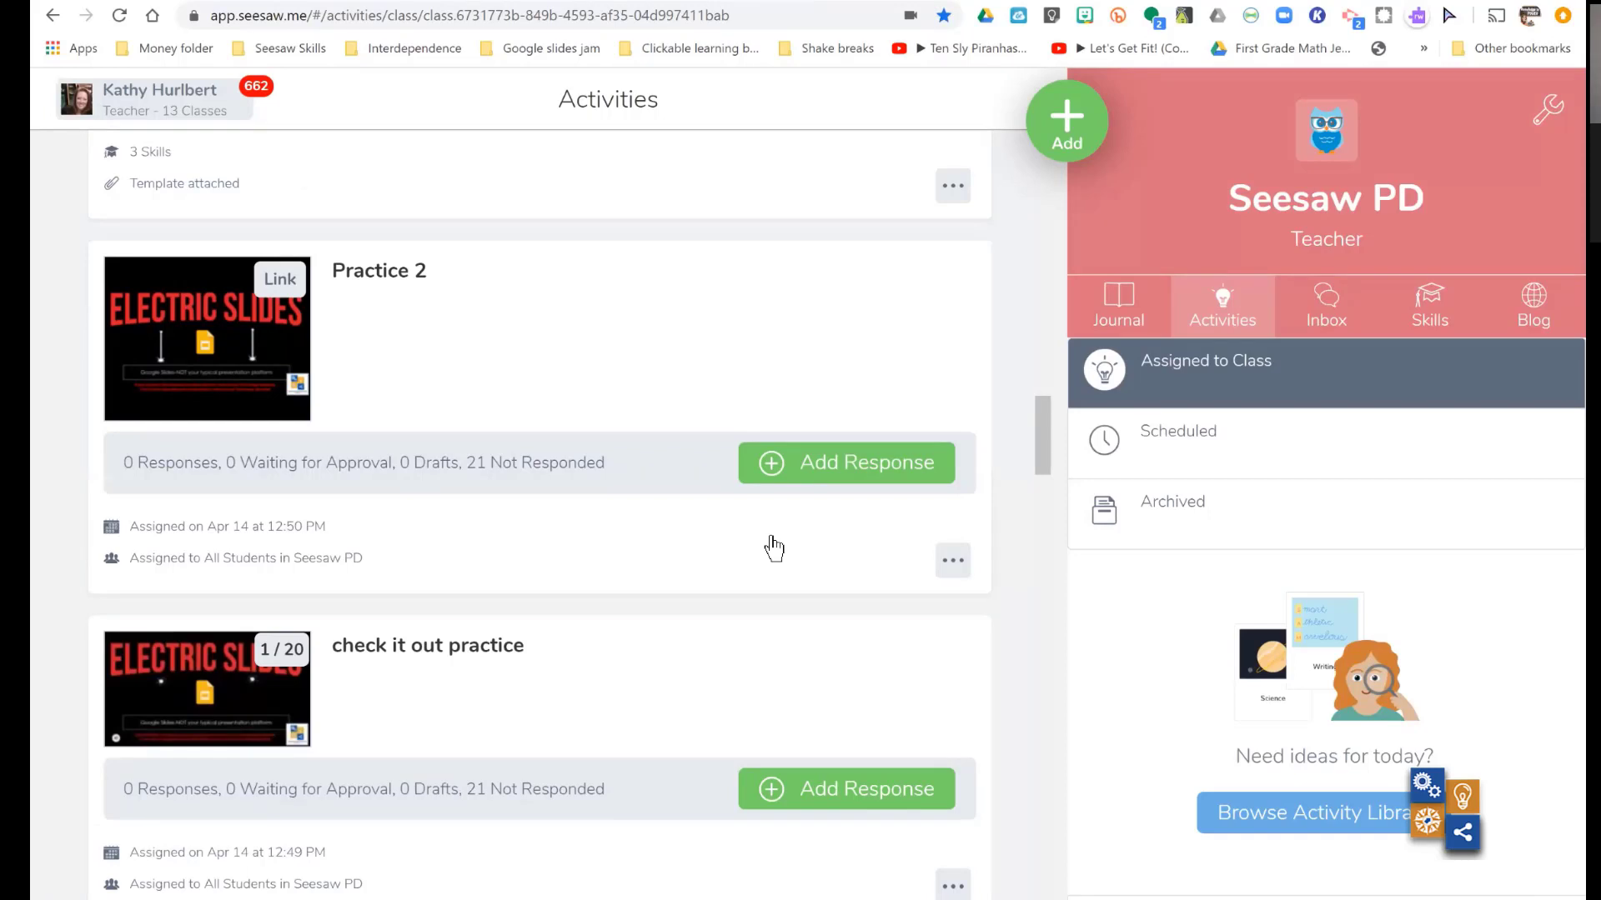
left_click(953, 561)
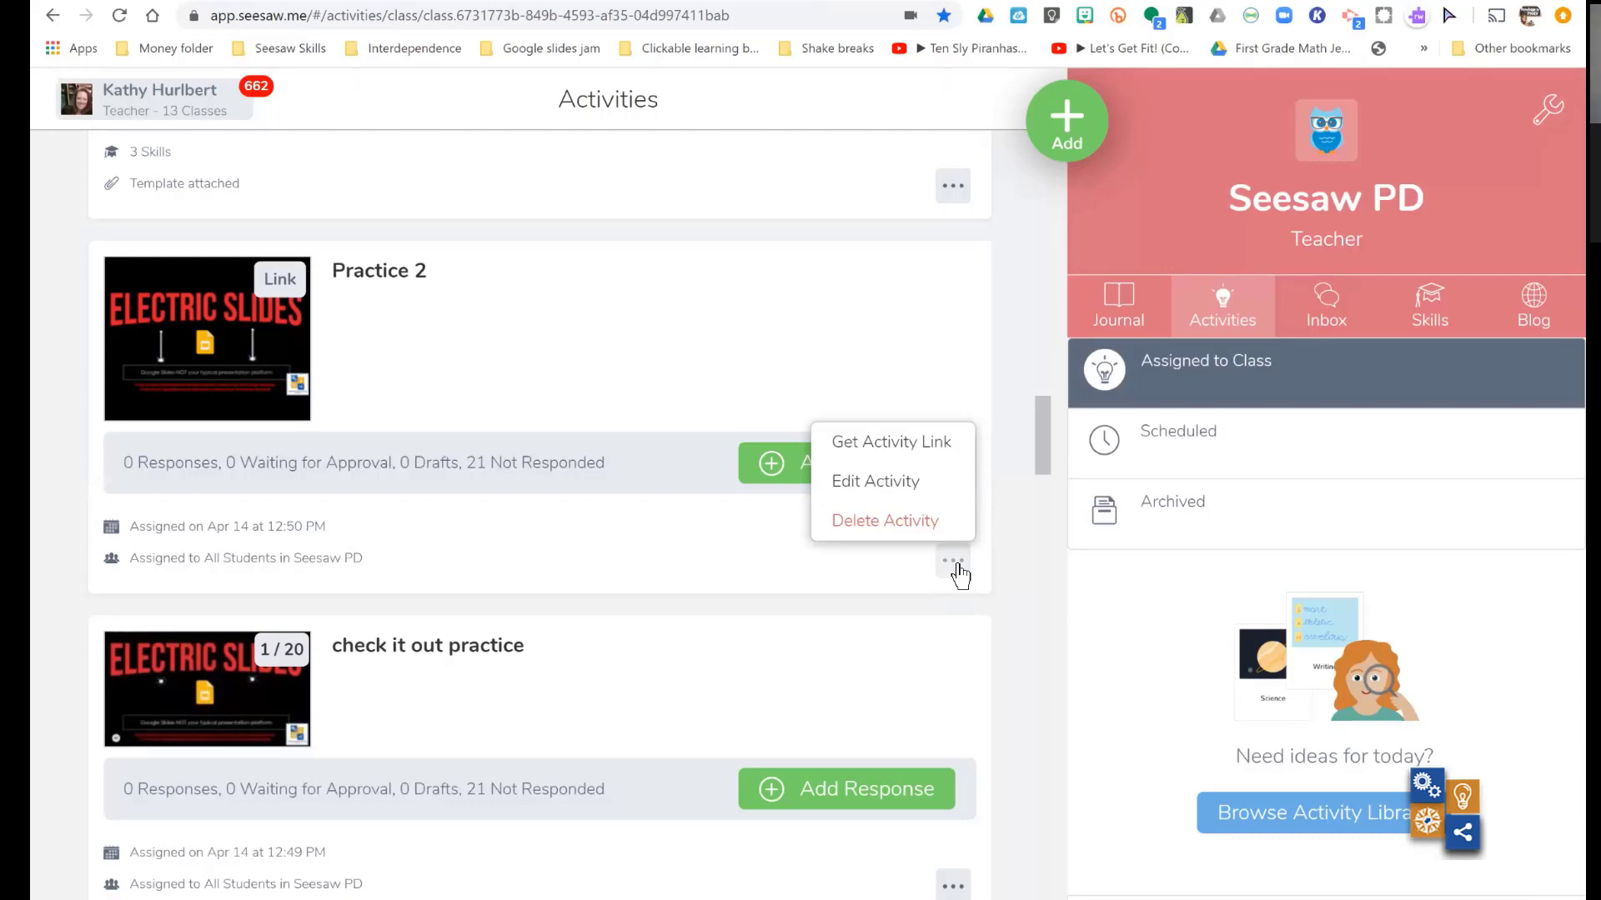
left_click(867, 481)
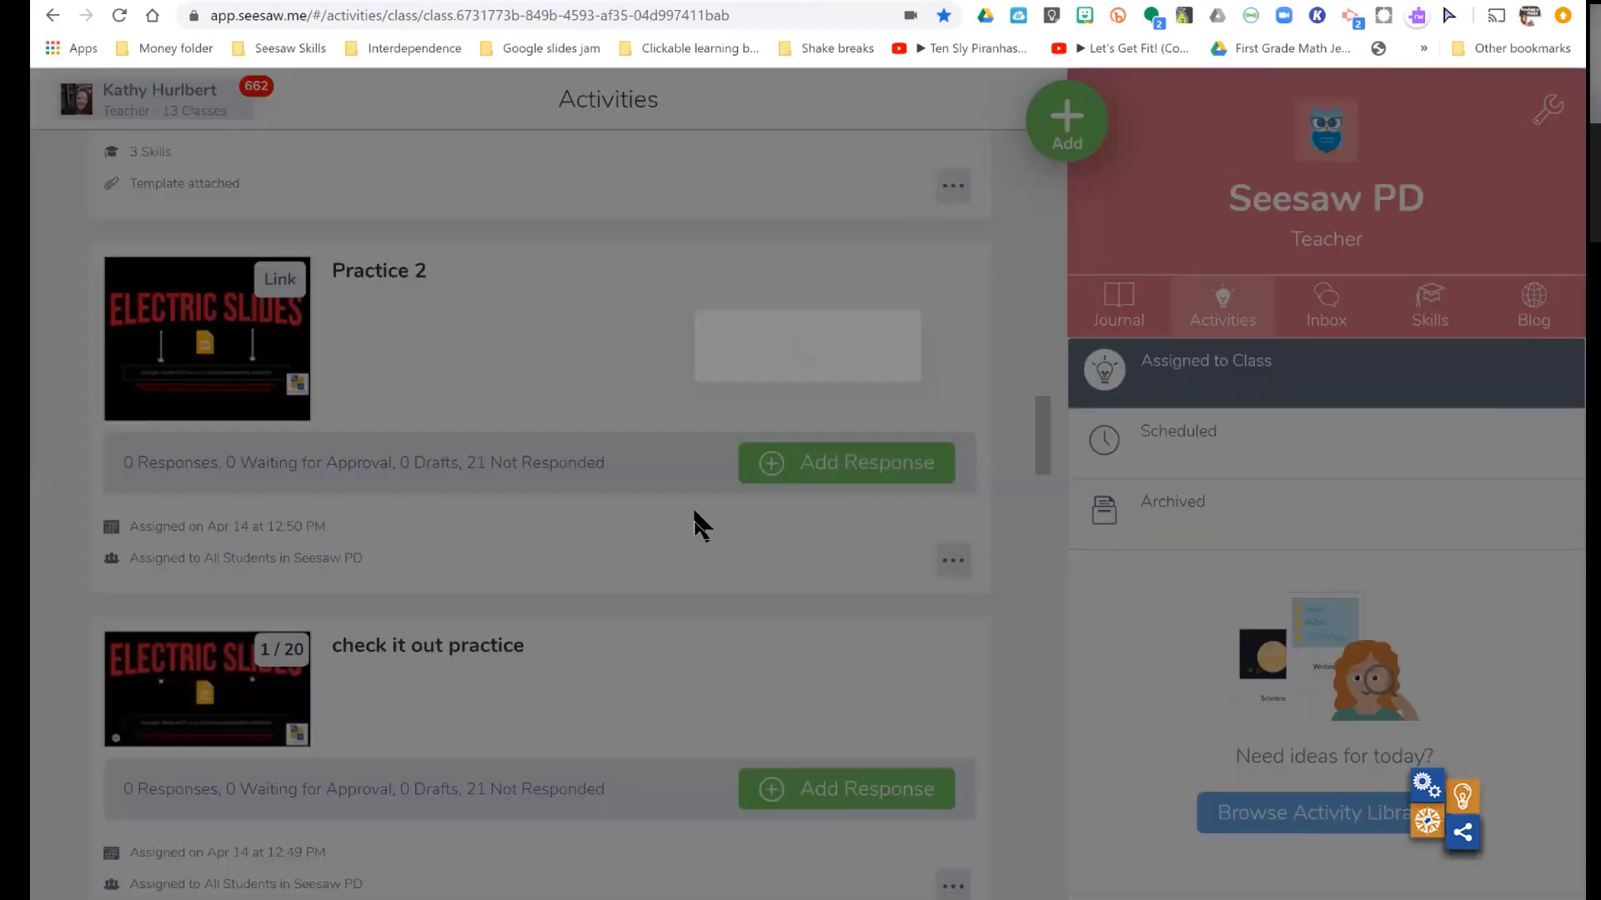
- Review the additional options for "Practice 2", including teacher notes, assign date, folders and skills, and leave the editor discarding changes
scroll(698, 527, "down", 2)
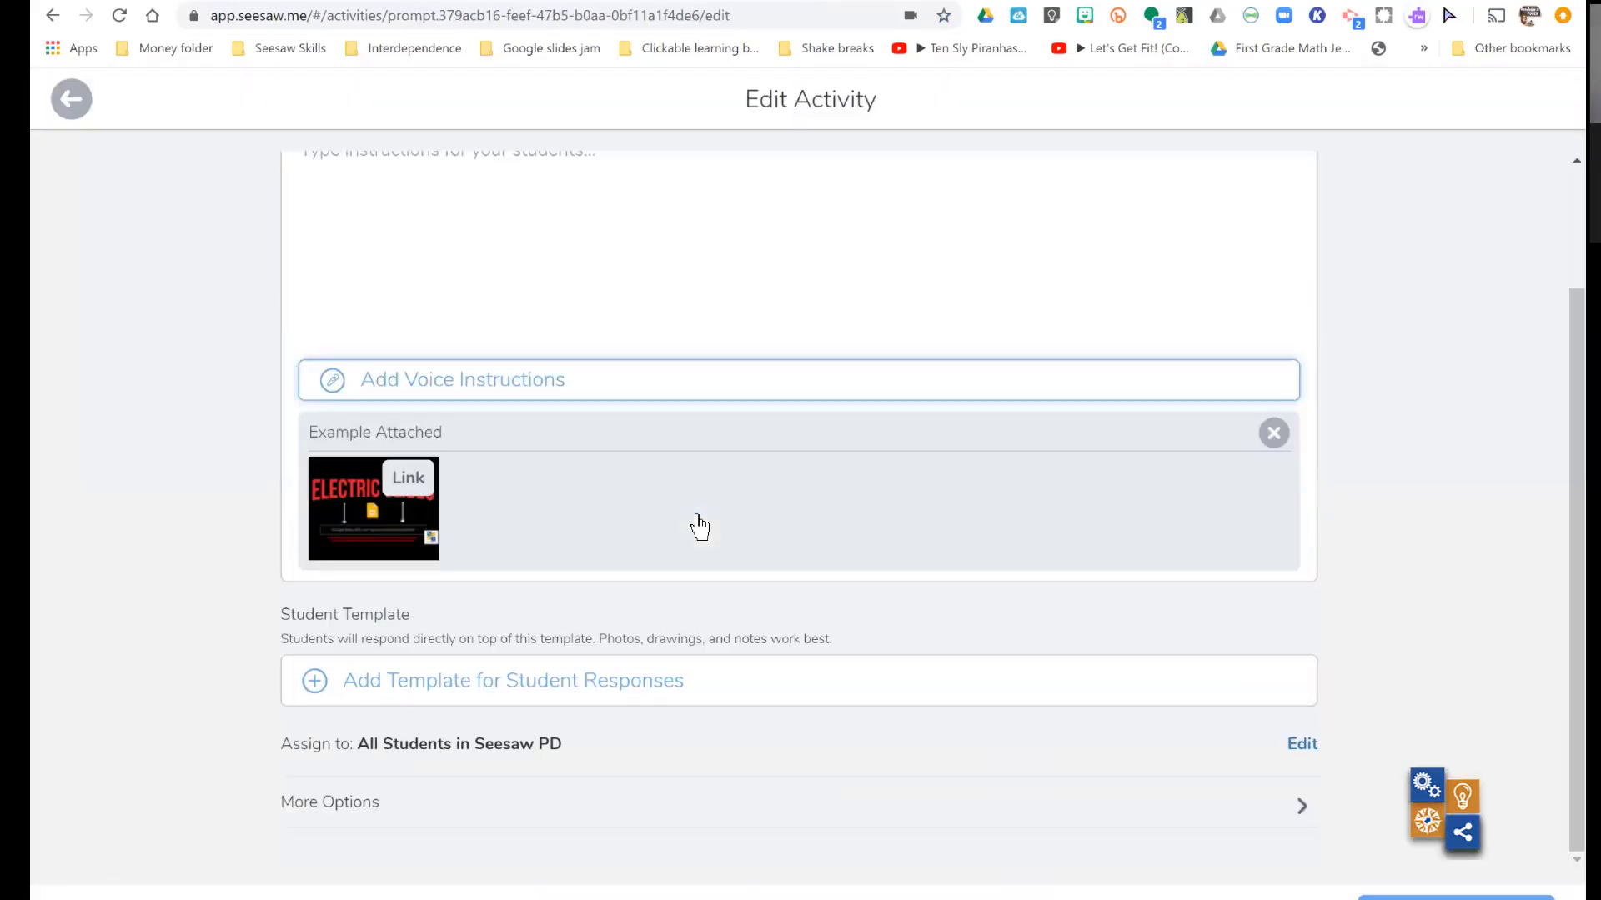
left_click(355, 802)
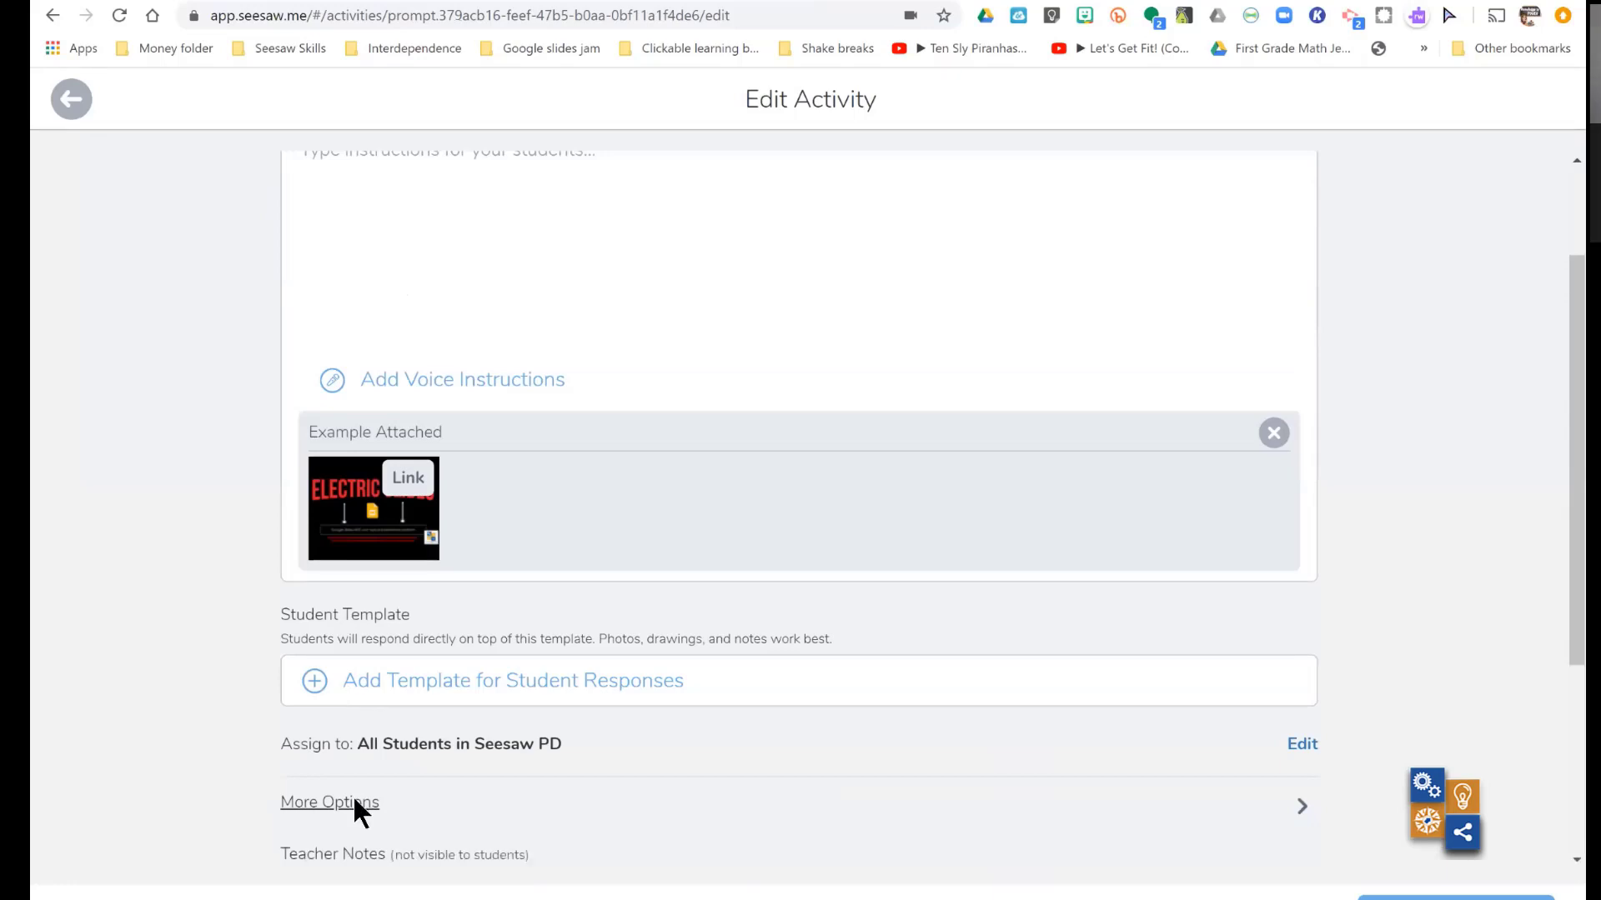
scroll(317, 784, "down", 4)
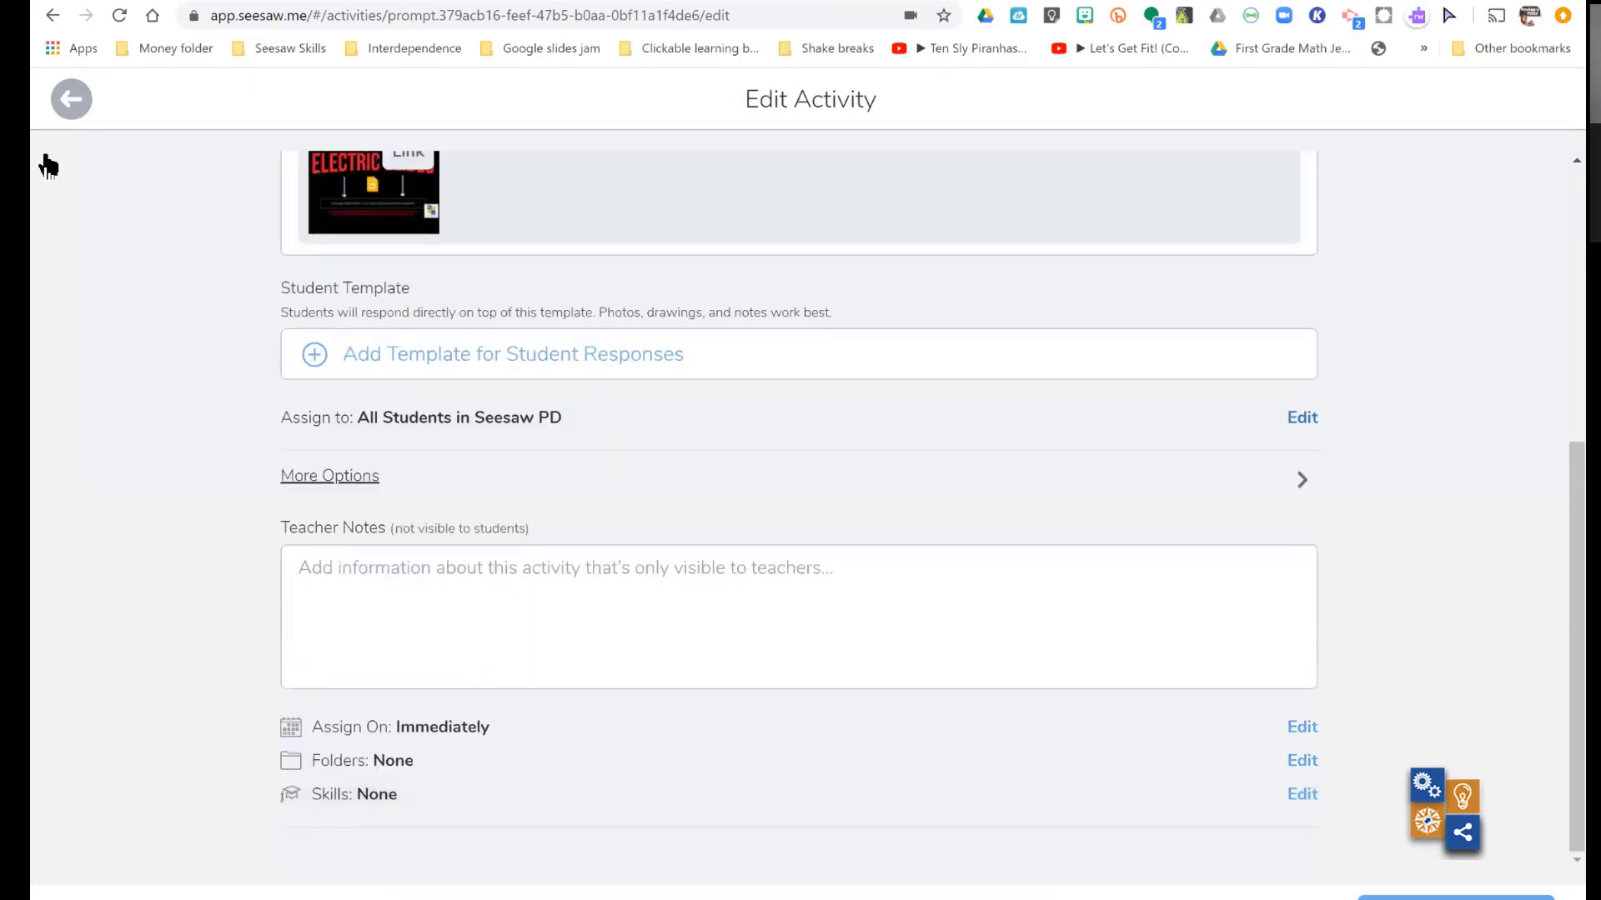
left_click(72, 104)
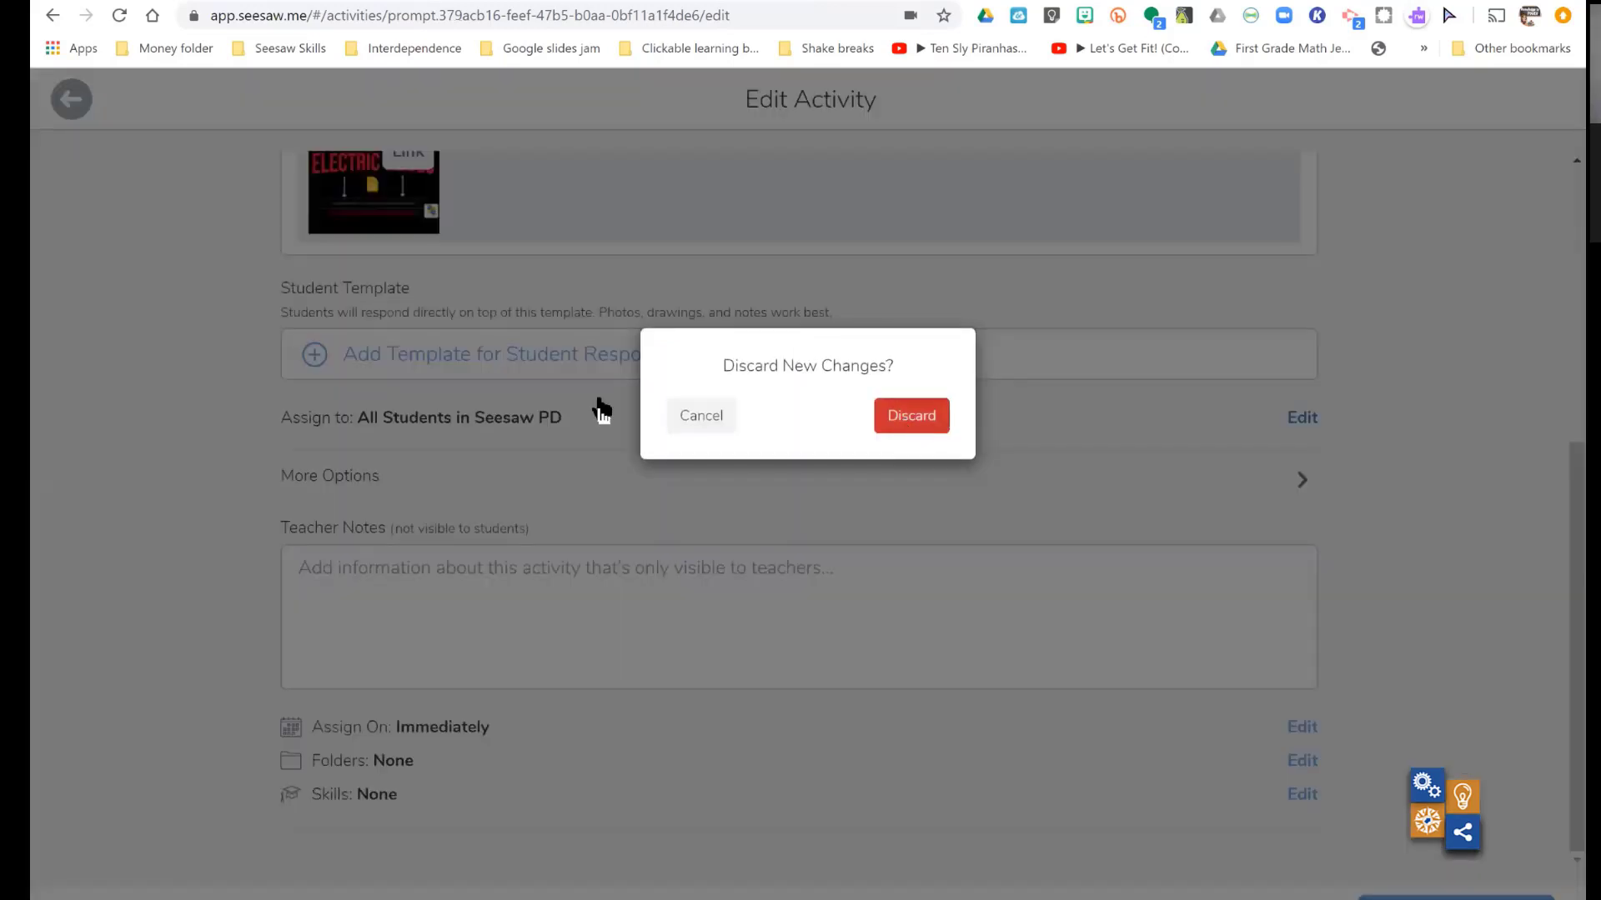
key("Return")
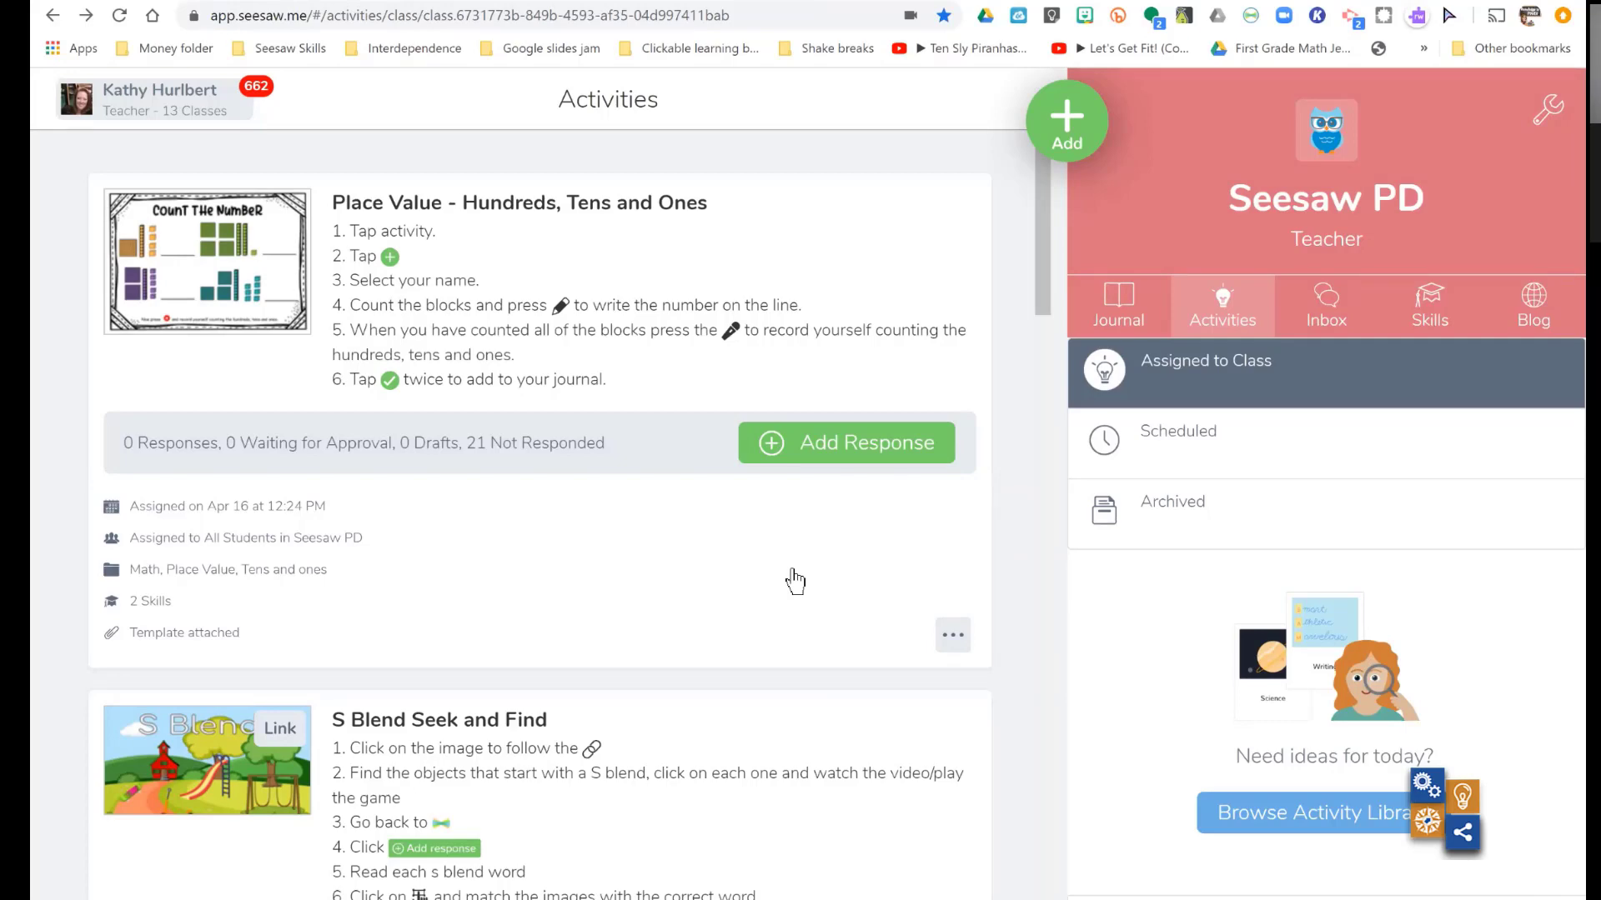
- Look through the assigned activities and show the available actions for "Place Value - Hundreds, Tens and Ones"
scroll(794, 581, "down", 15)
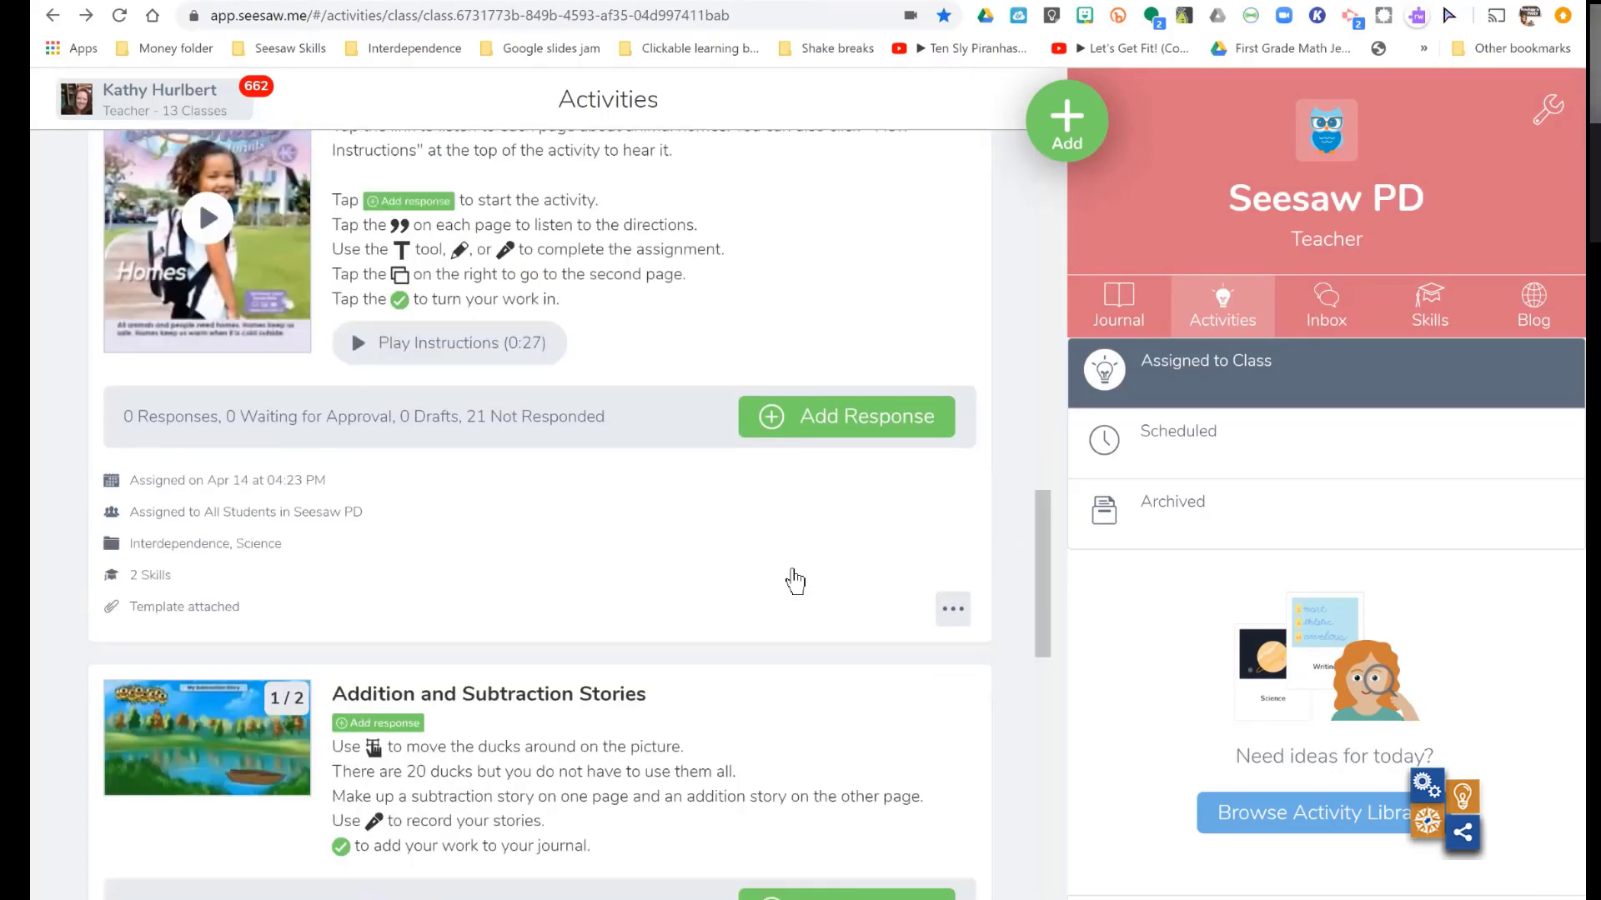
scroll(794, 581, "down", 3)
scroll(795, 581, "up", 15)
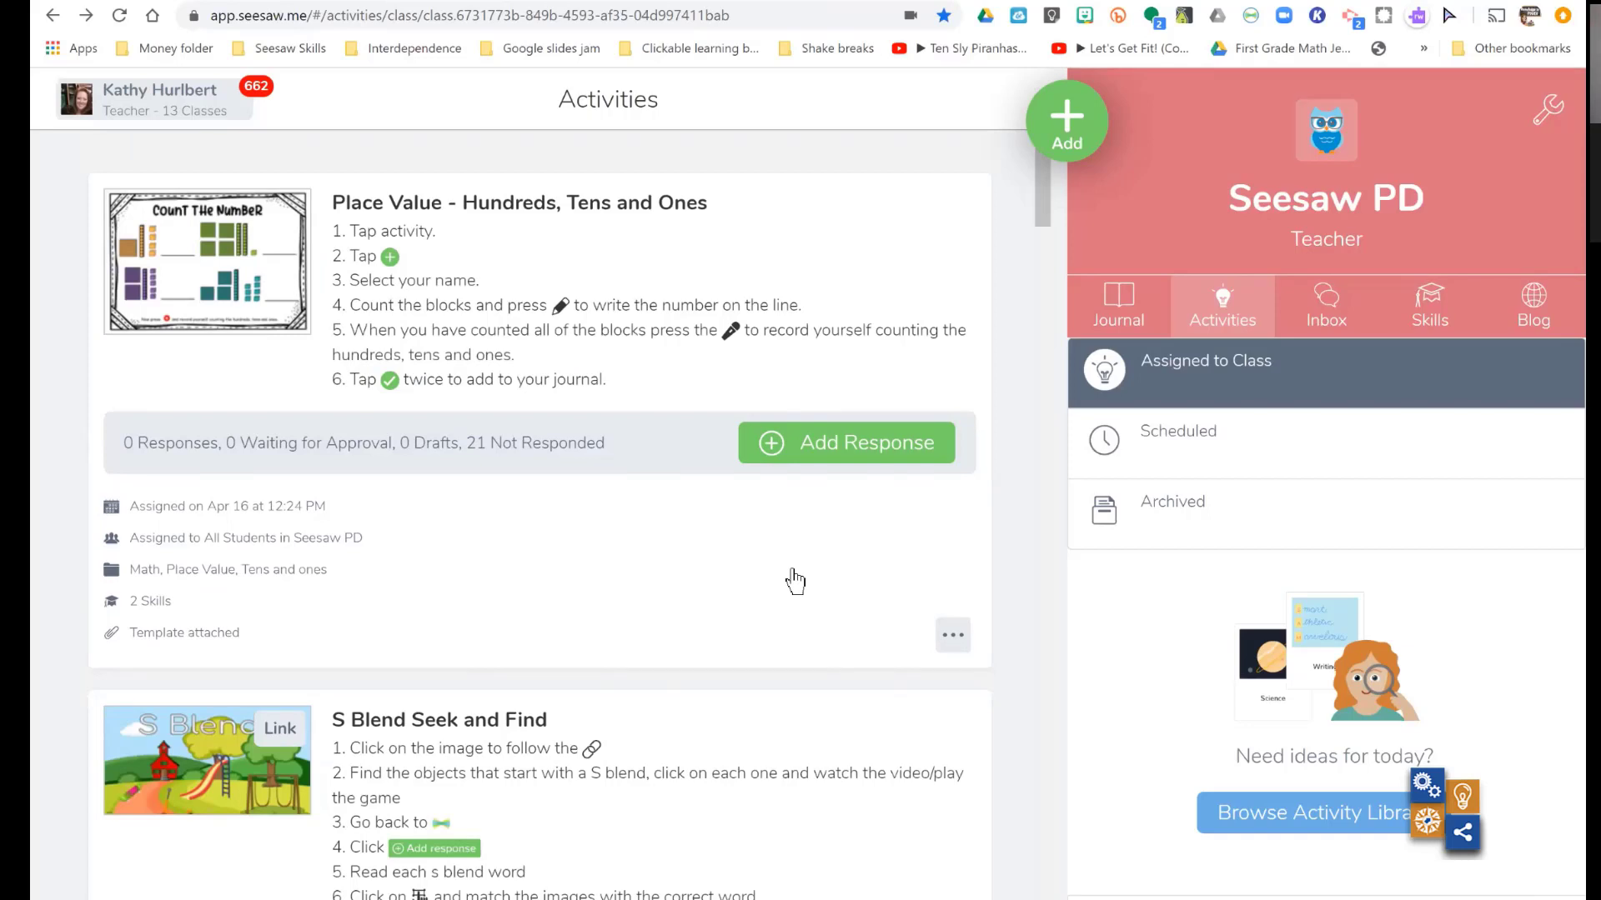
left_click(952, 637)
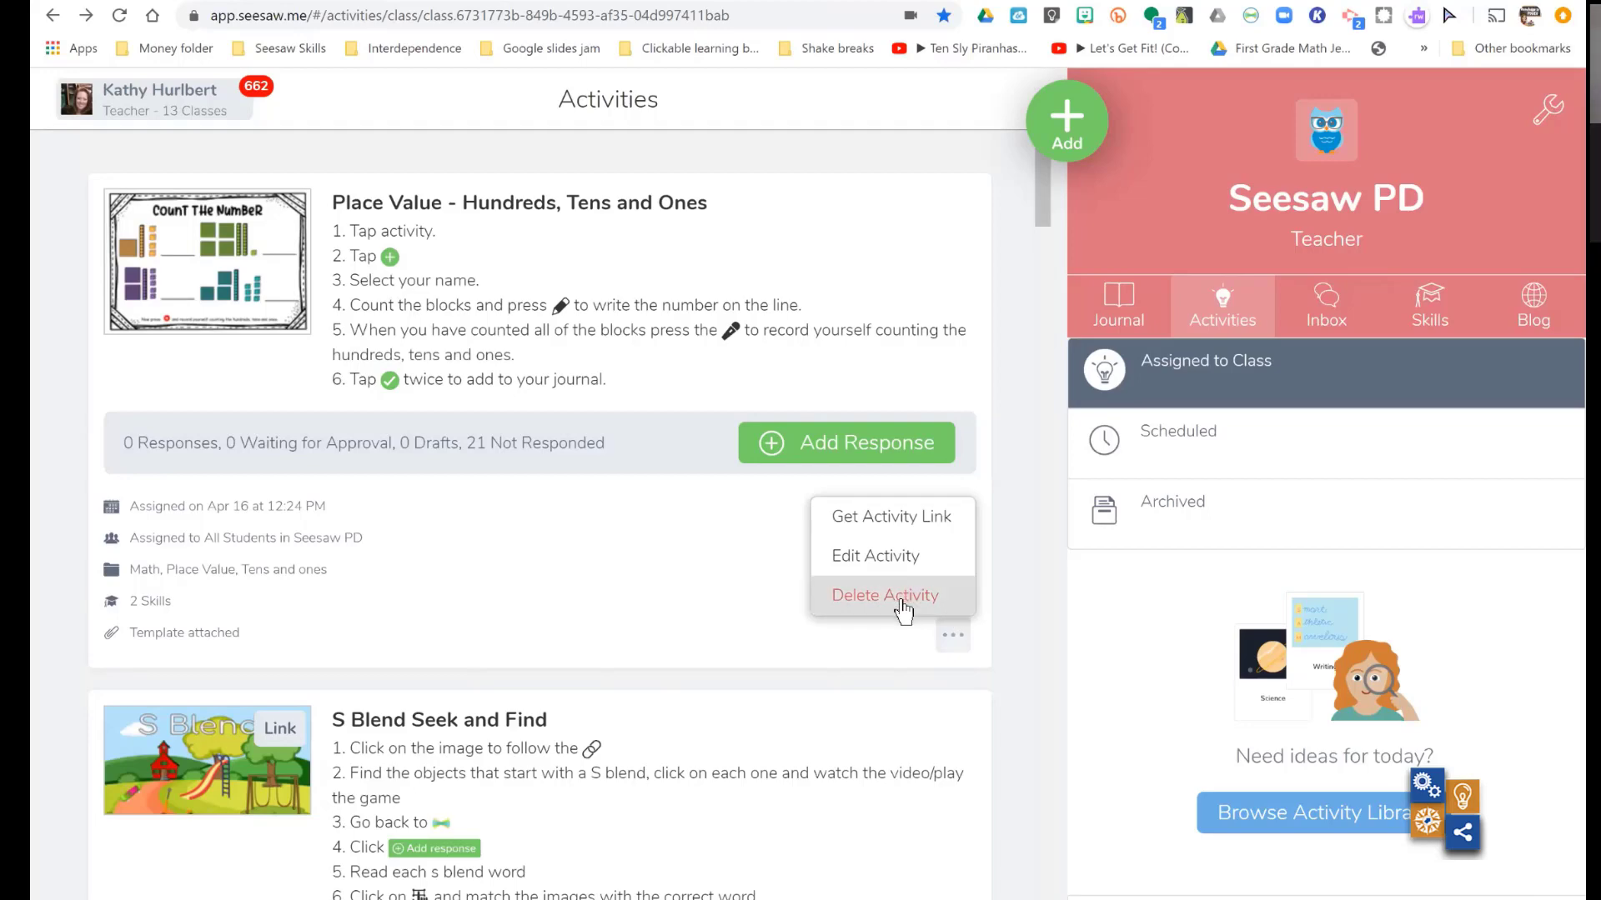
- Show the available actions for the assigned activity "Interdependence-Plants and Animals Need Each Other2" for comparison
scroll(903, 611, "down", 10)
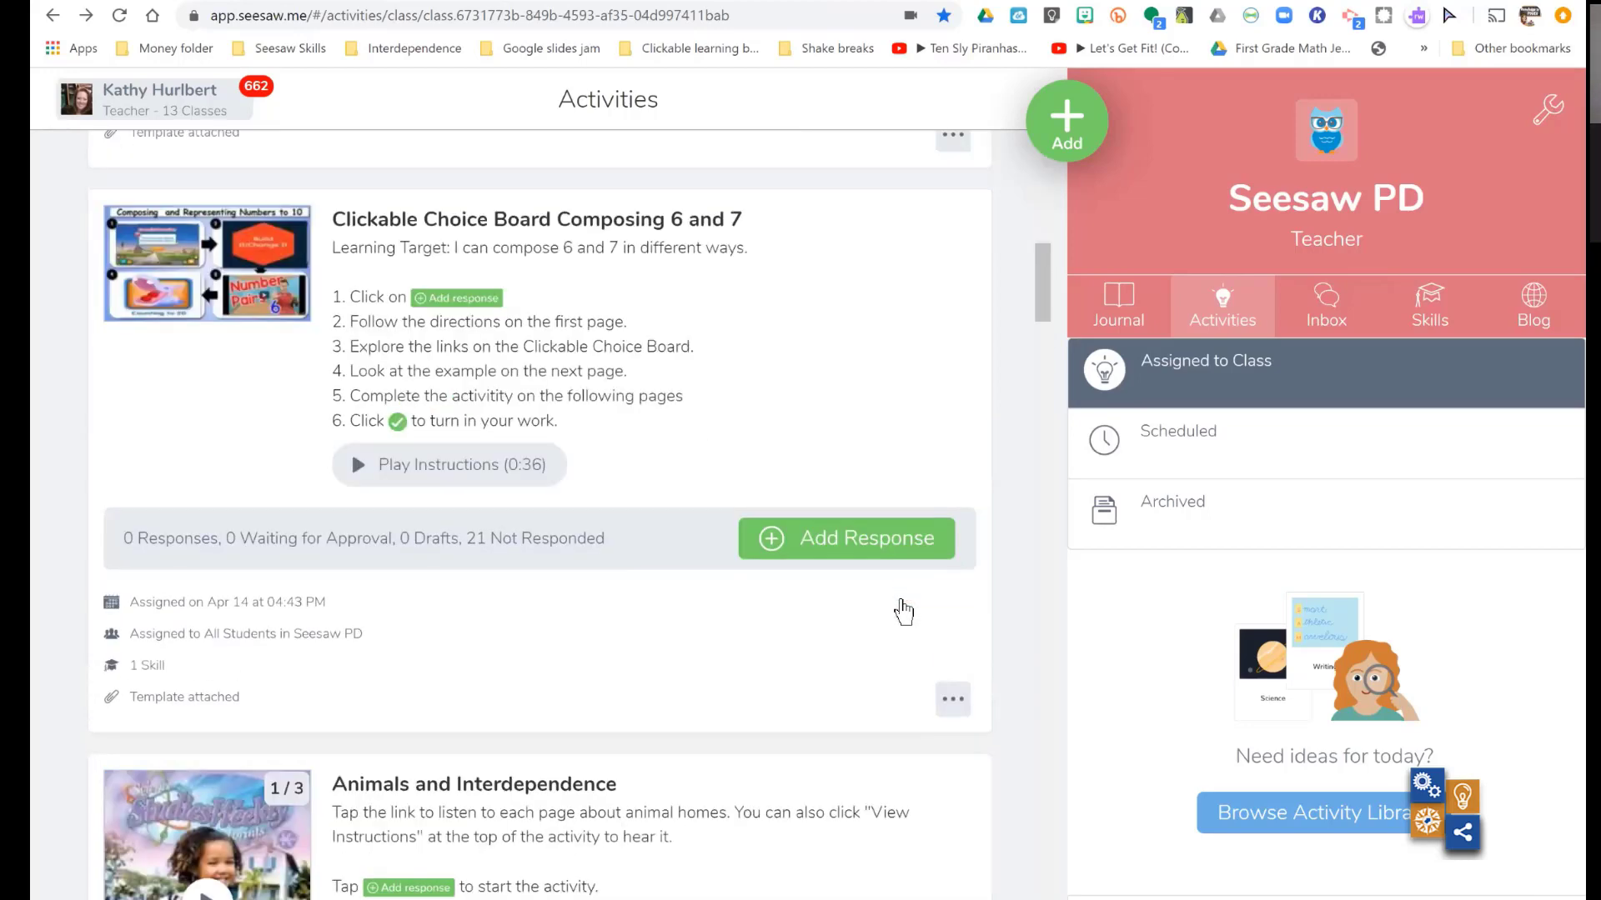
scroll(902, 611, "down", 20)
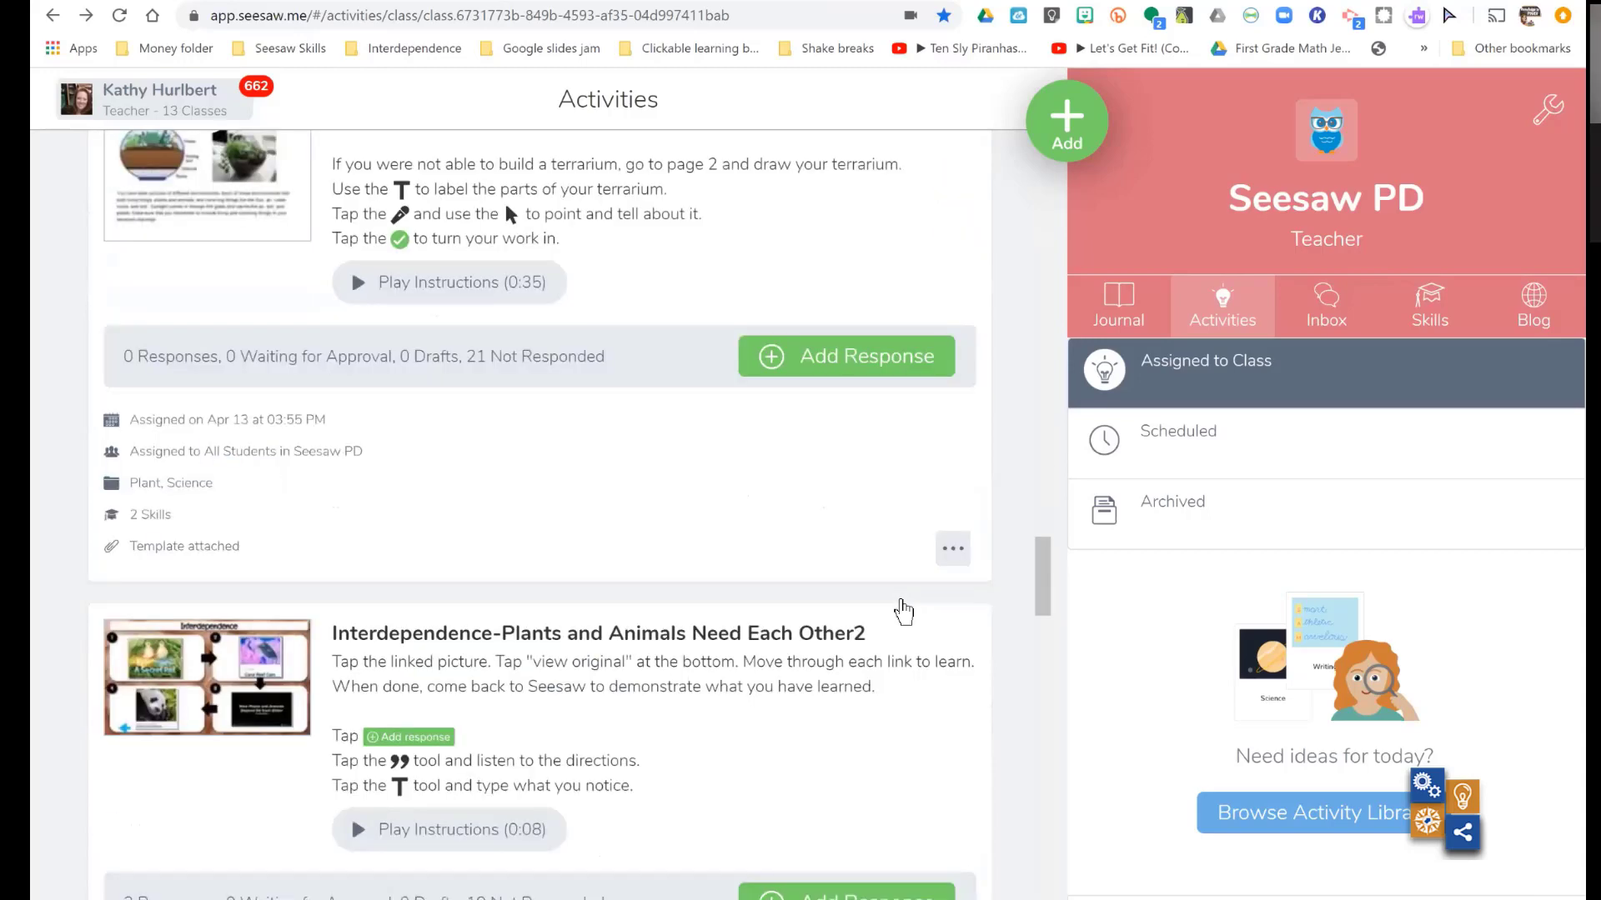
scroll(903, 611, "down", 4)
scroll(904, 612, "down", 1)
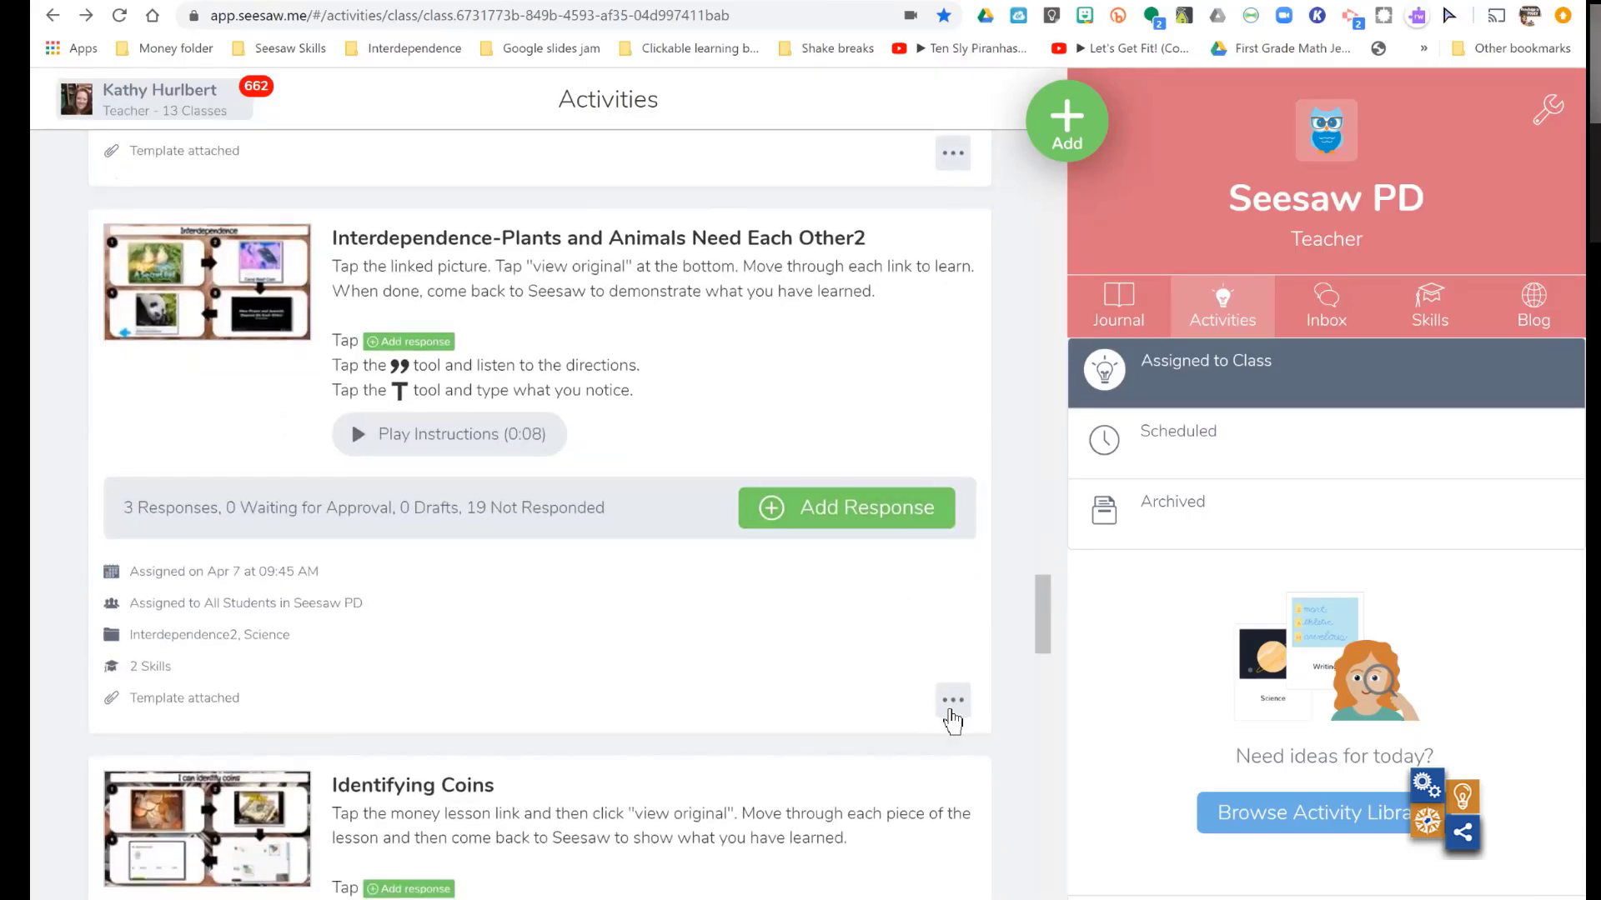
left_click(952, 702)
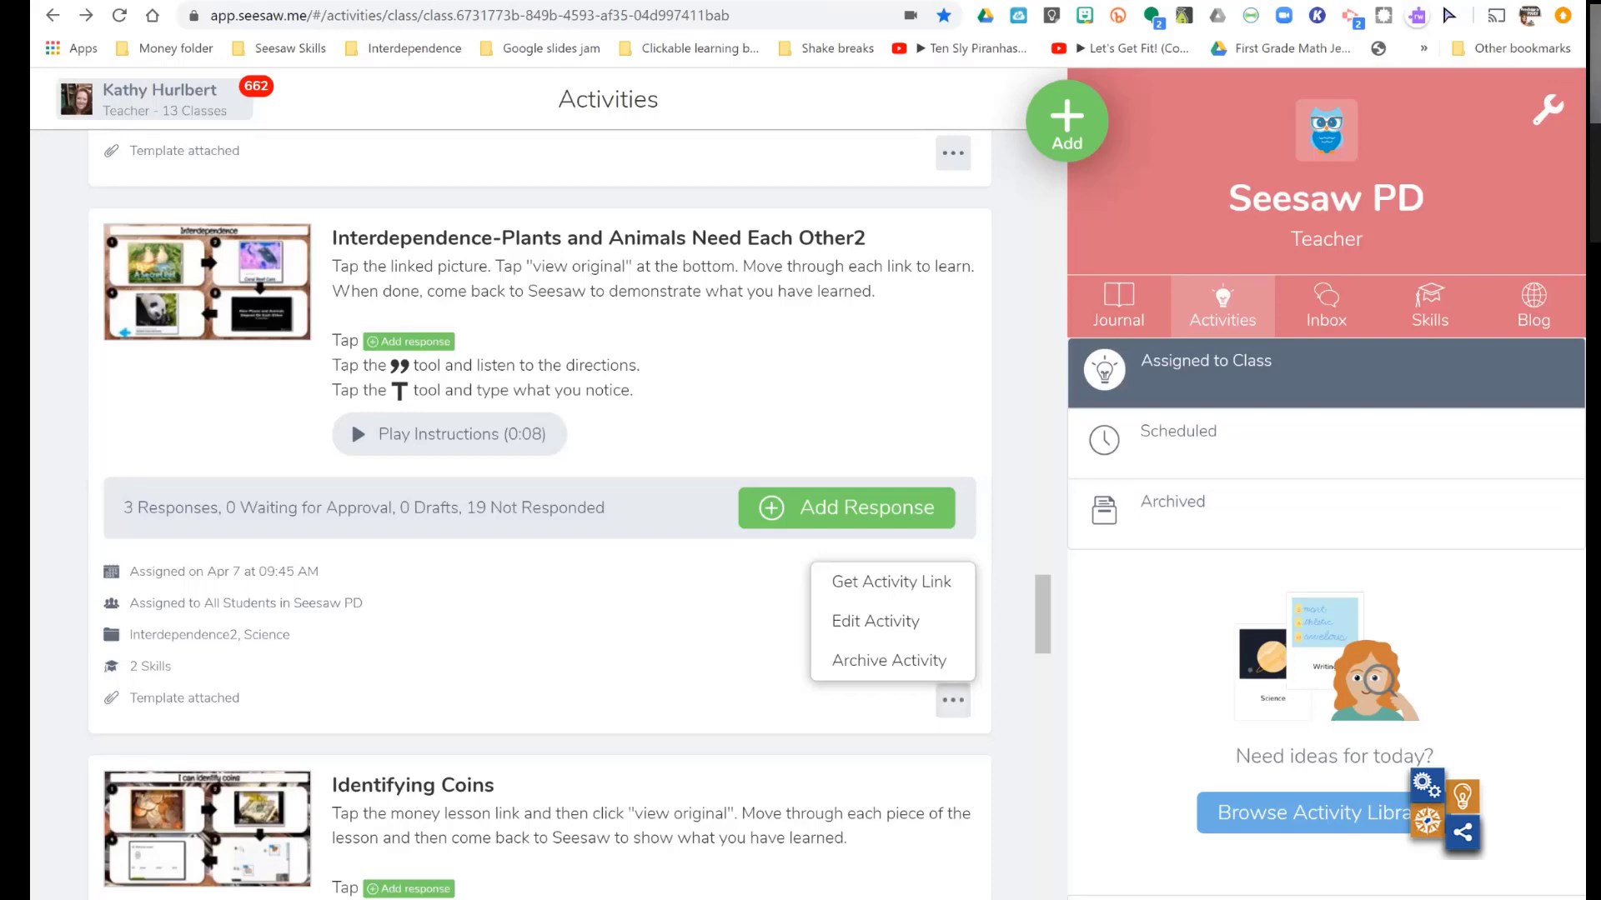
- Review the student permissions in the Seesaw PD class settings and close the settings
left_click(1548, 110)
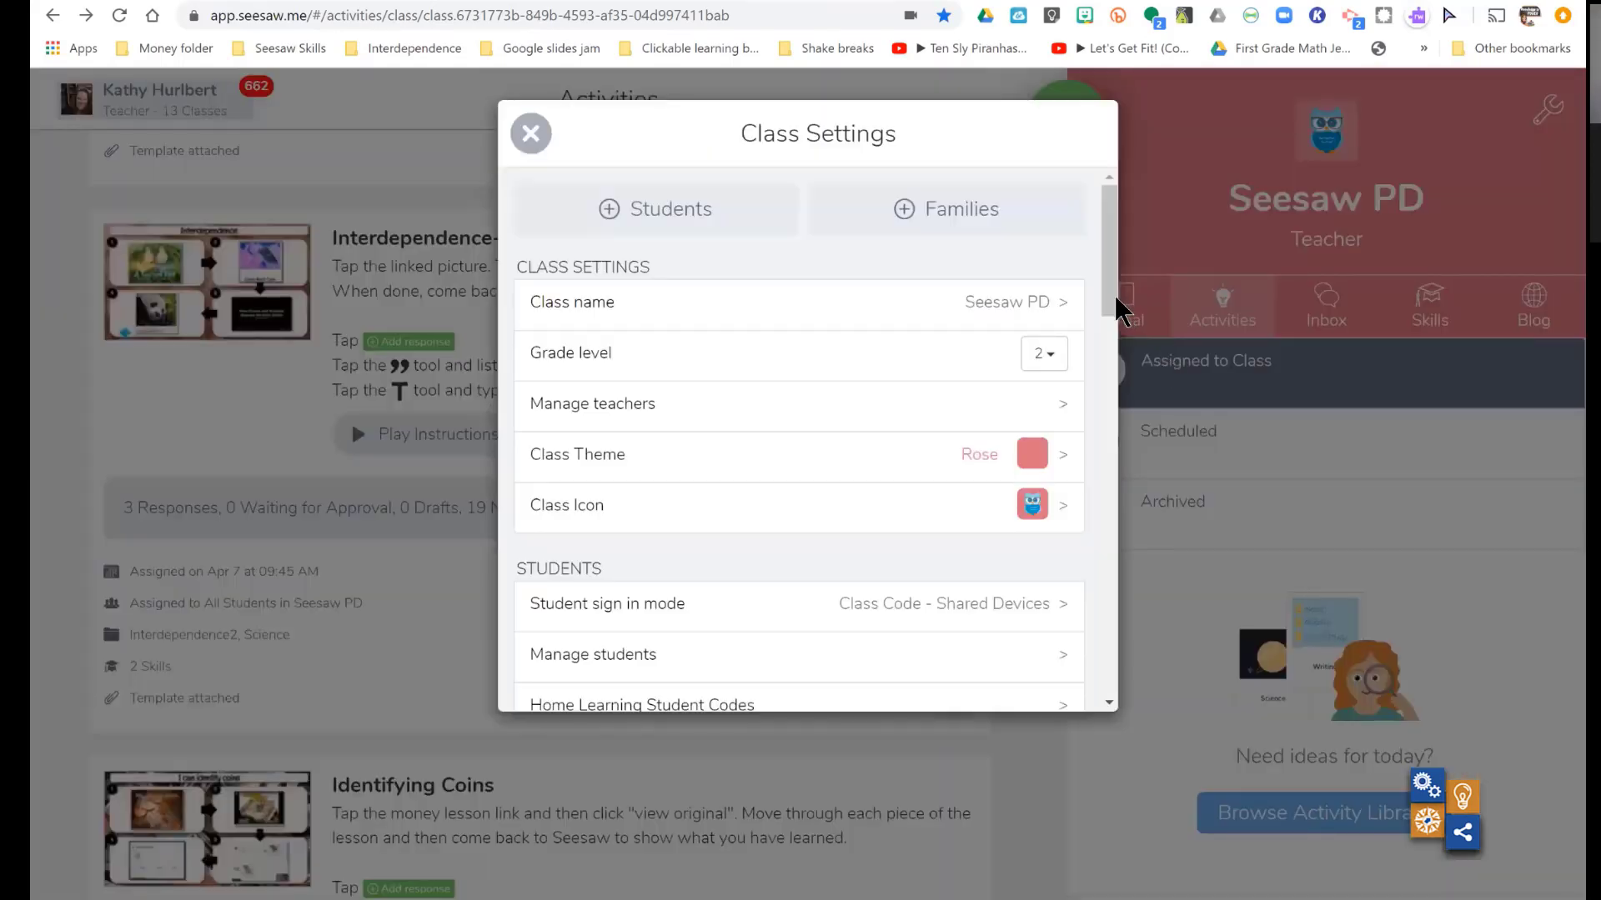
left_click_drag(1115, 317, 1121, 414)
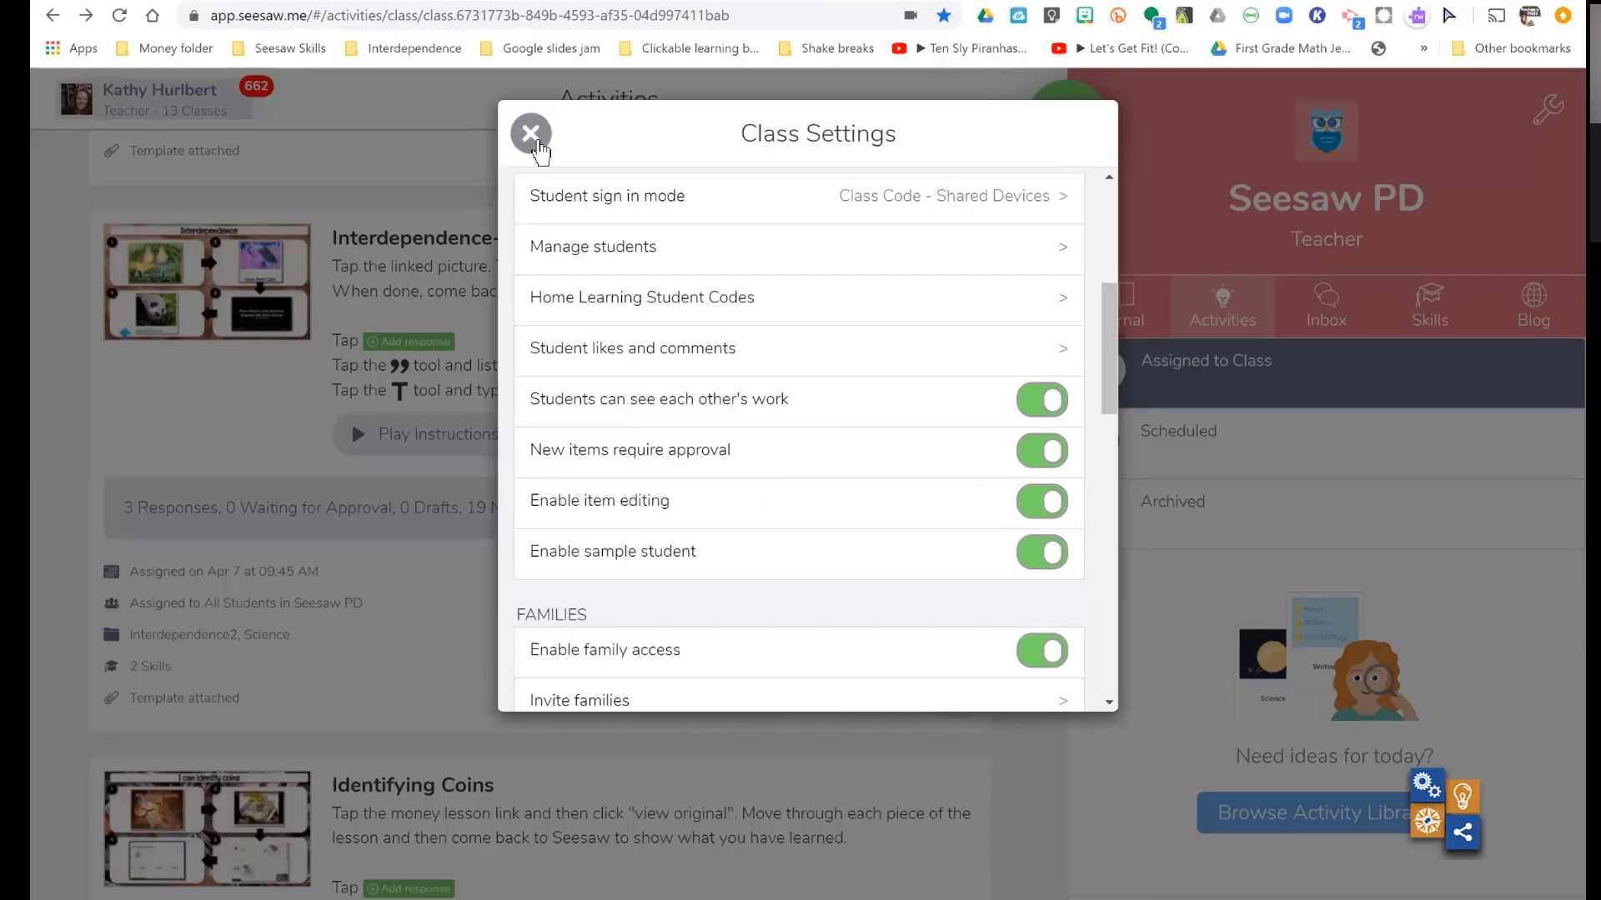
left_click(538, 149)
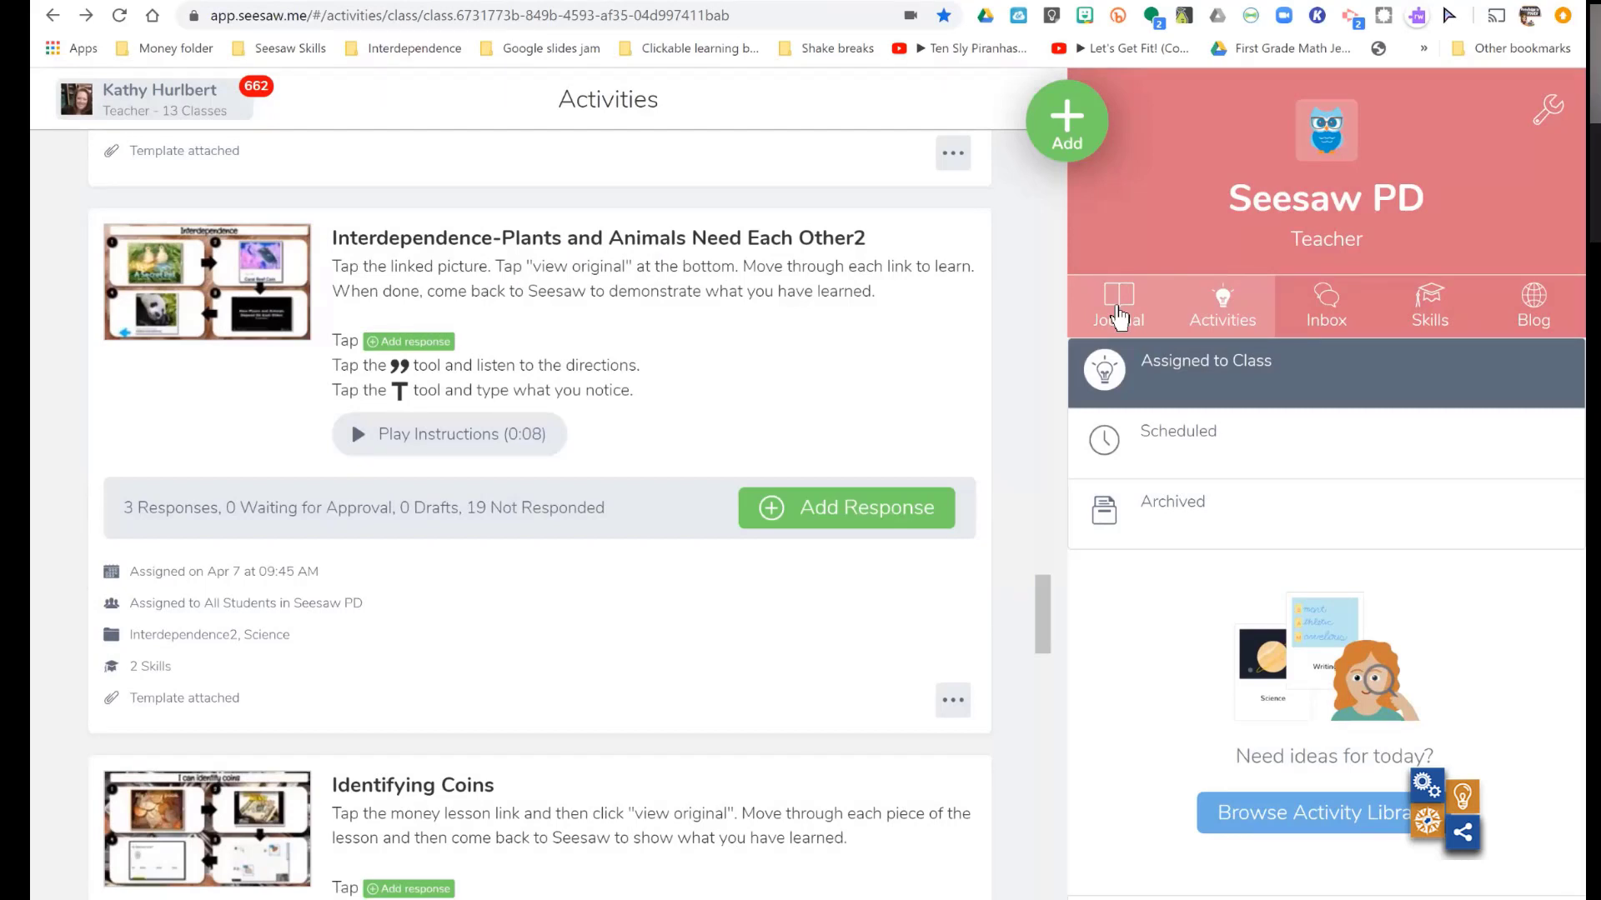
- Open the class journal and examine the actions available for the first "Let's Learn About Plants" response
left_click(1118, 316)
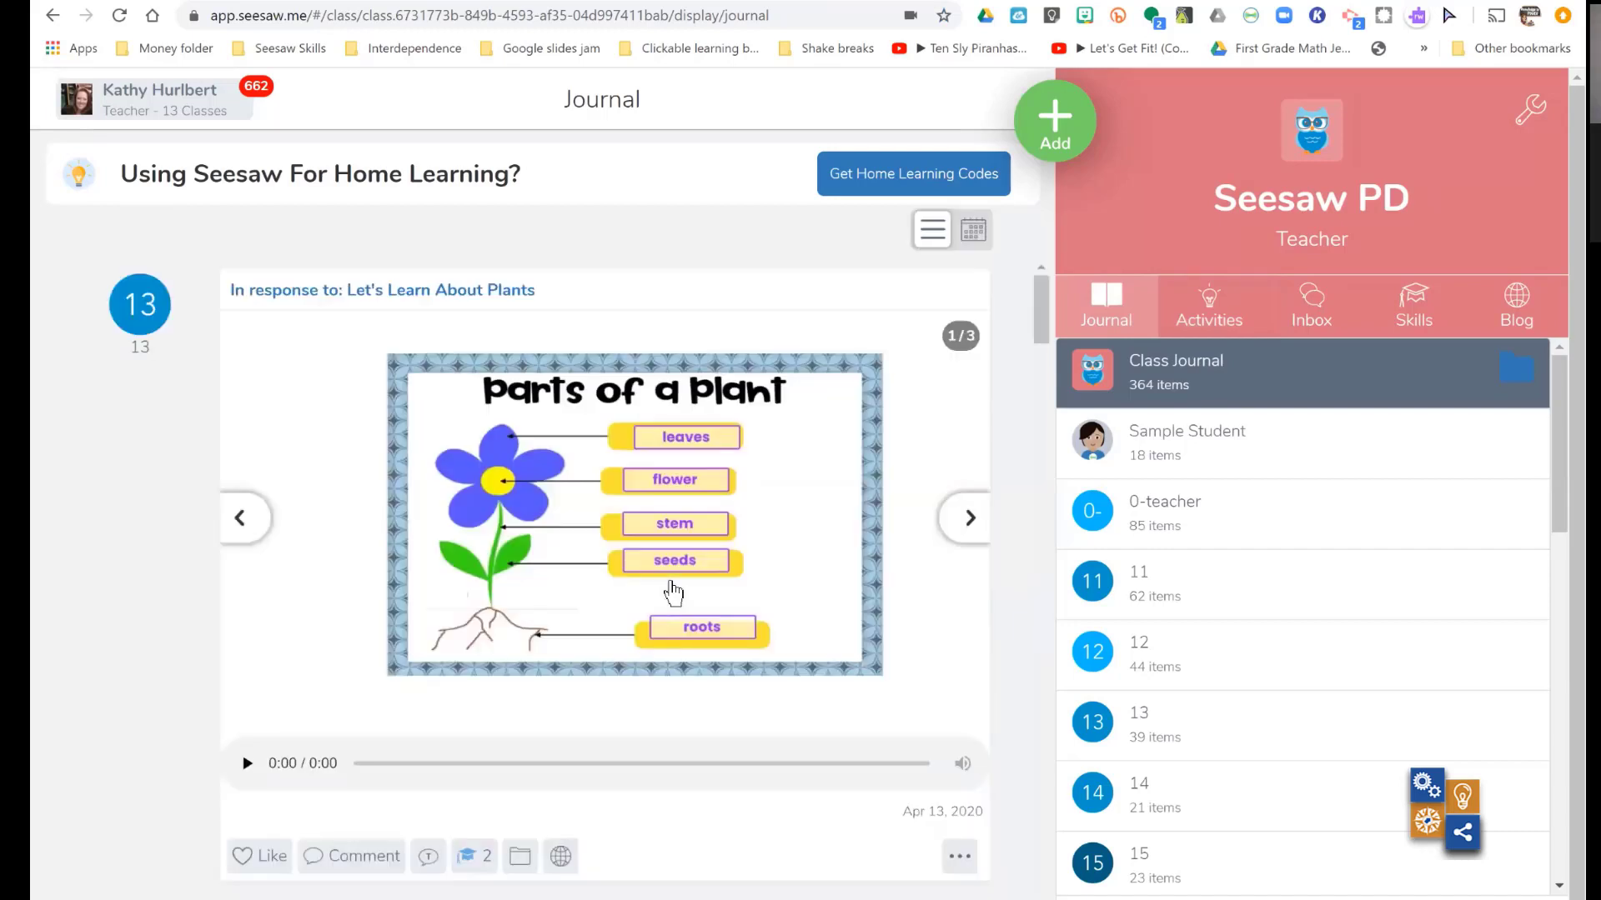
scroll(674, 592, "down", 2)
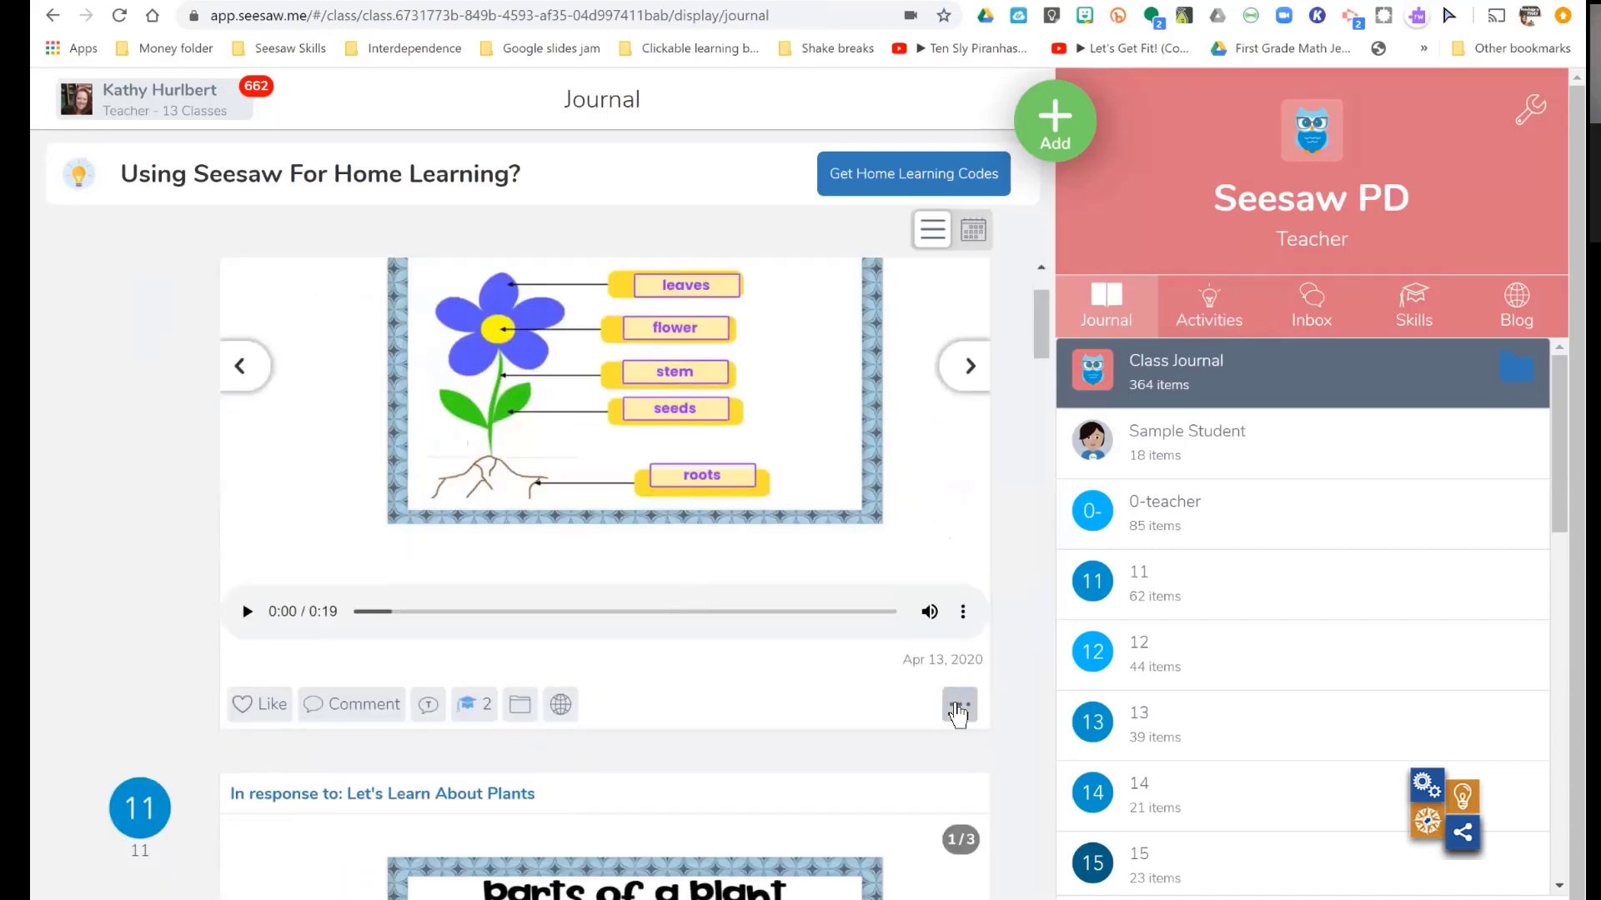
left_click(958, 707)
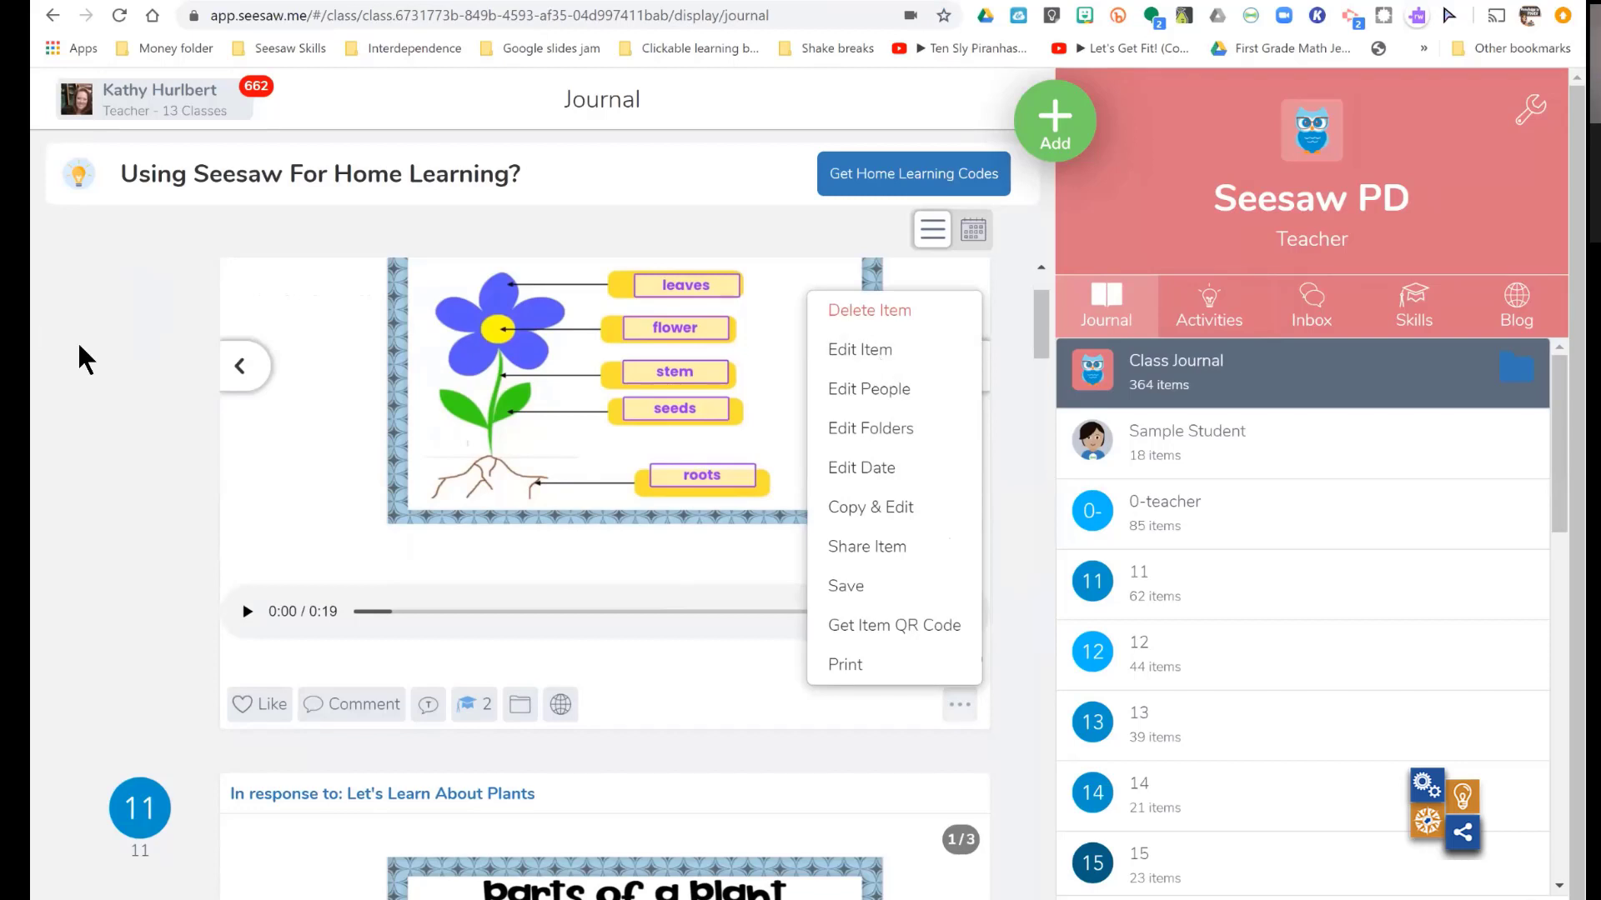
left_click(1041, 267)
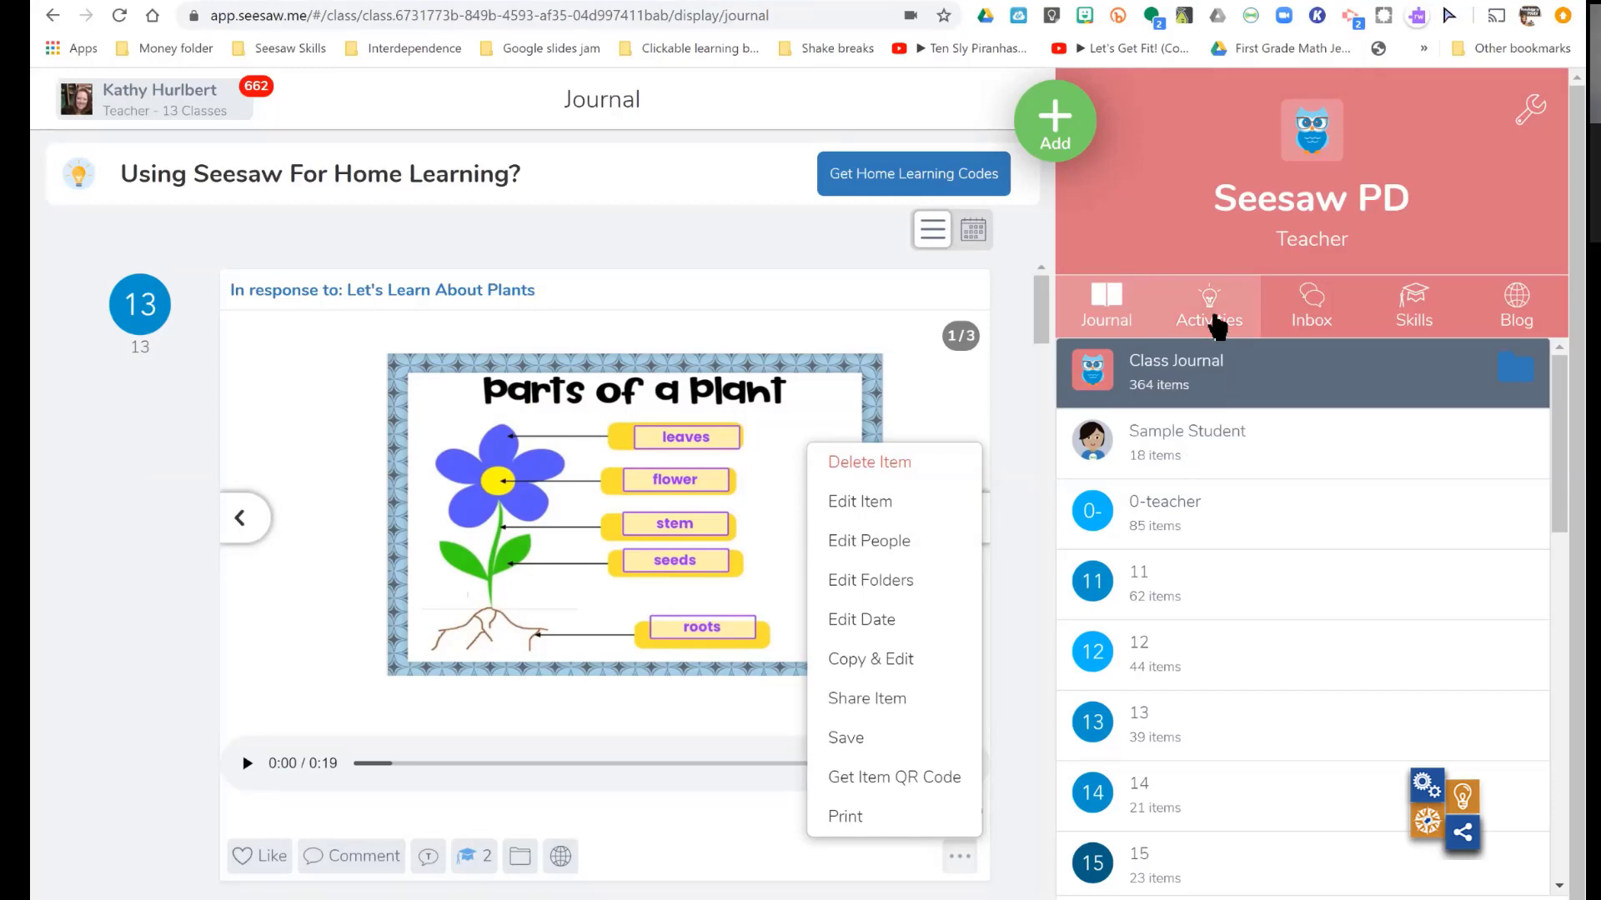
- Return to the list of activities assigned to the Seesaw PD class
left_click(1217, 323)
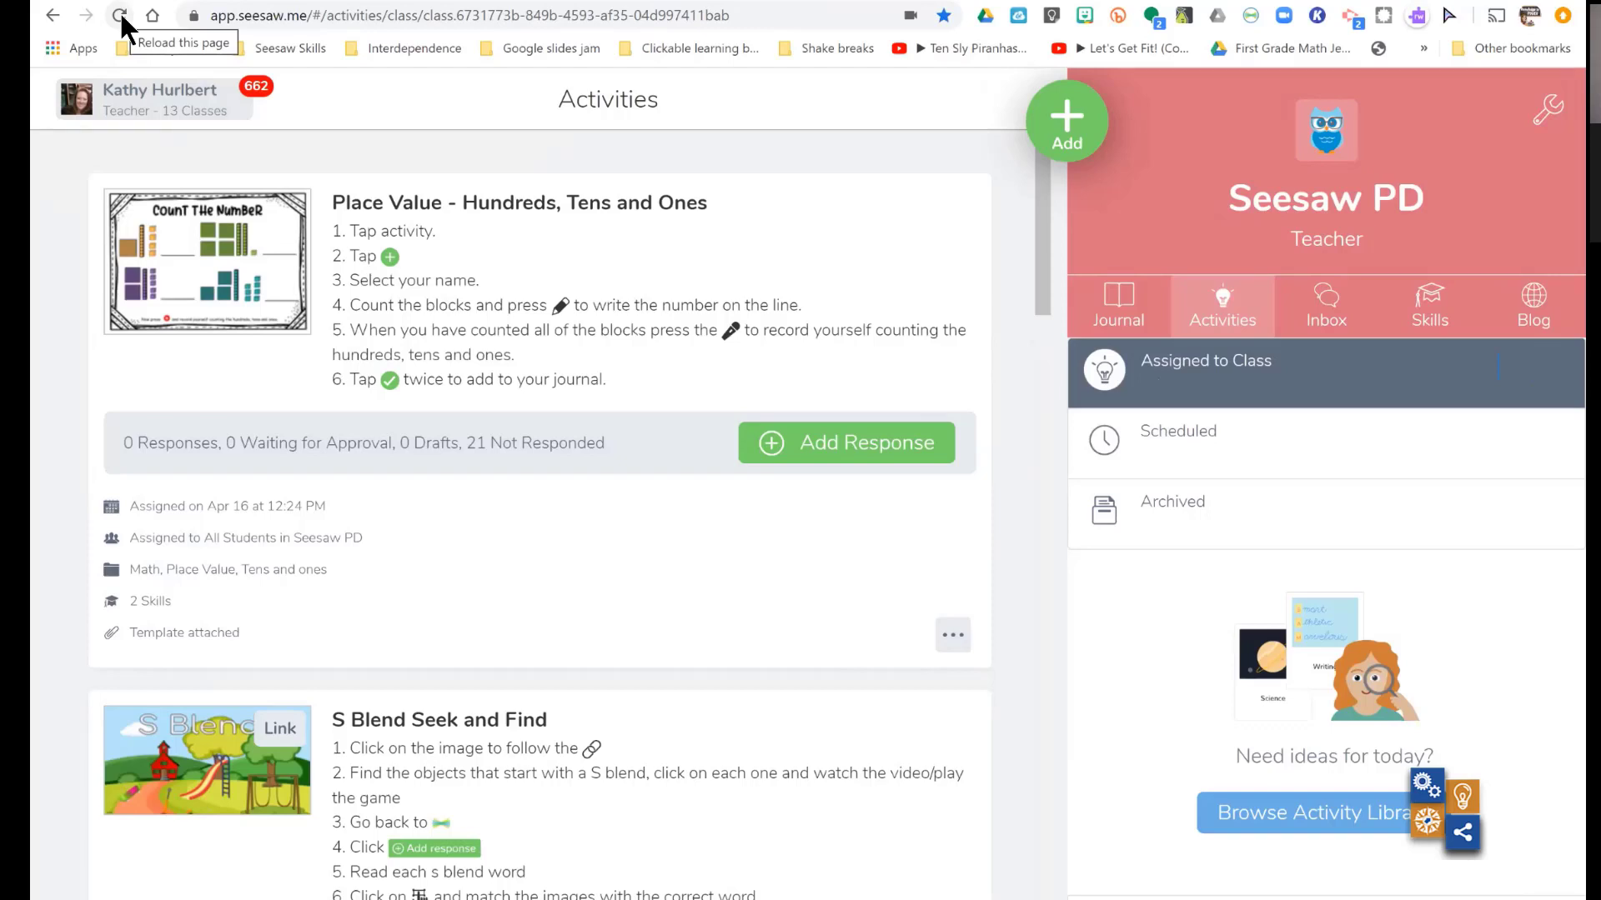
left_click(1325, 309)
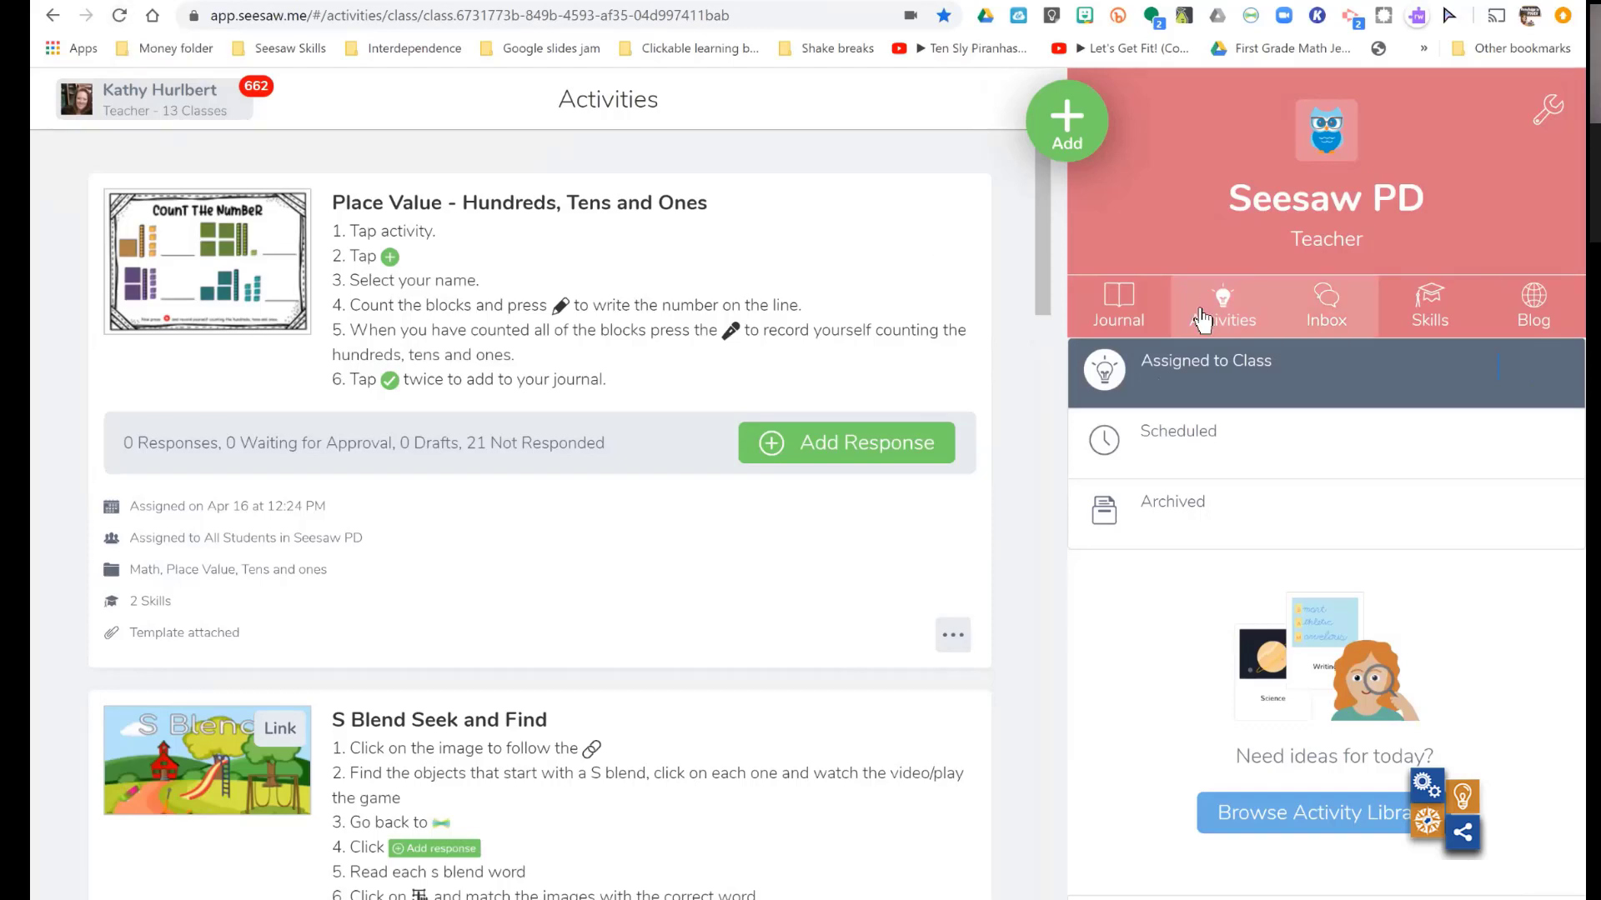
left_click(1221, 323)
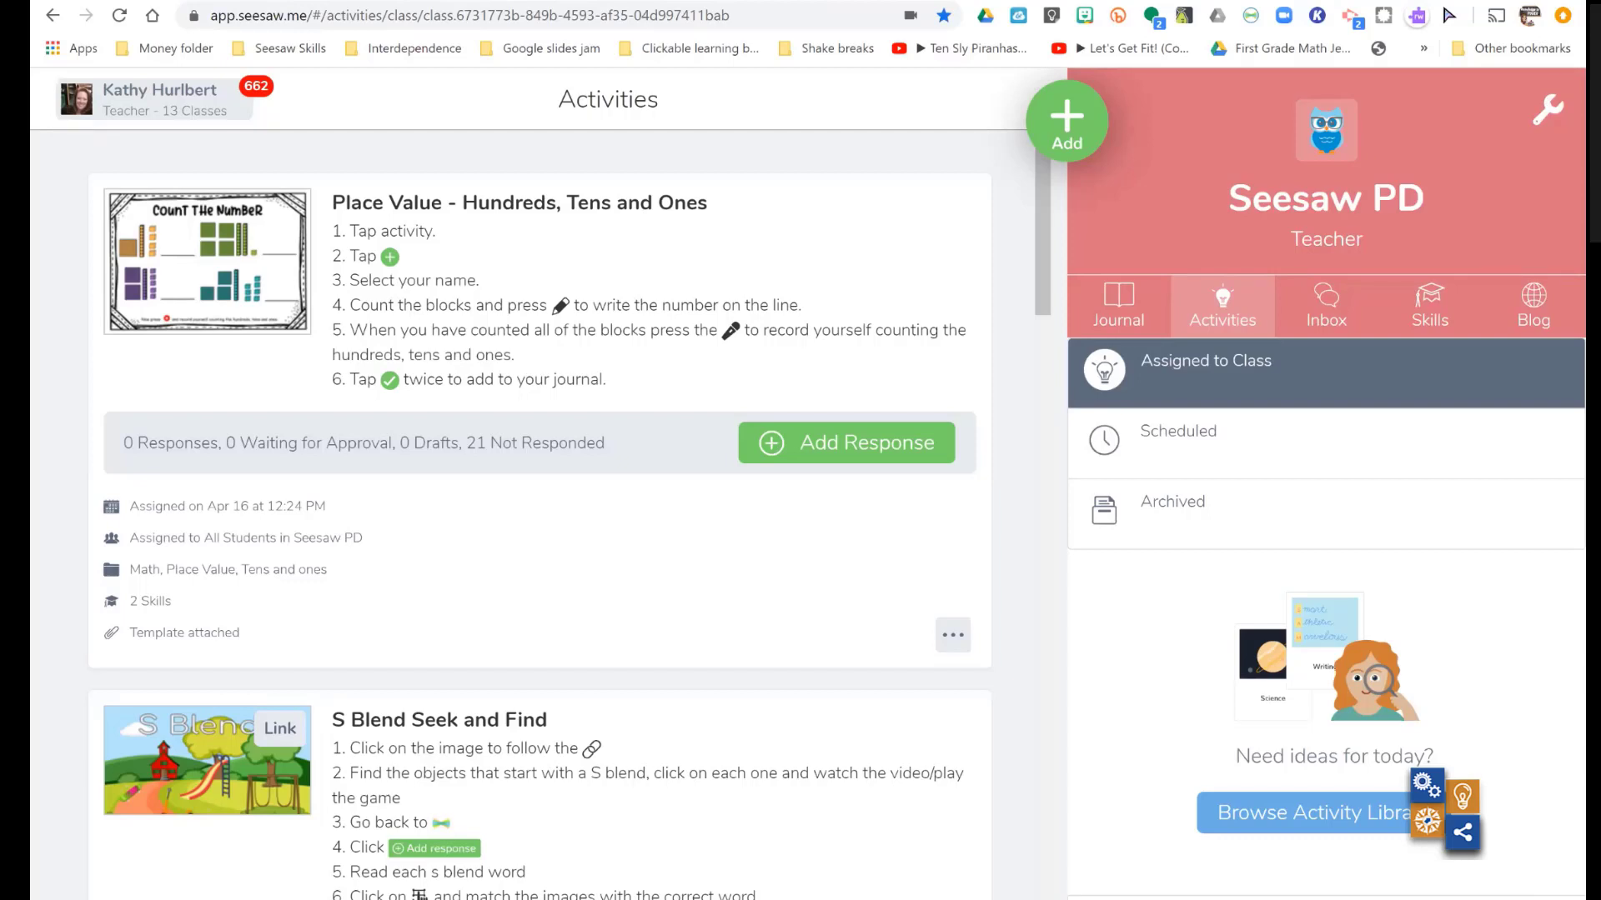
- Find the skills section in the Seesaw PD class settings, review the list of active skills and close that list
left_click(1547, 109)
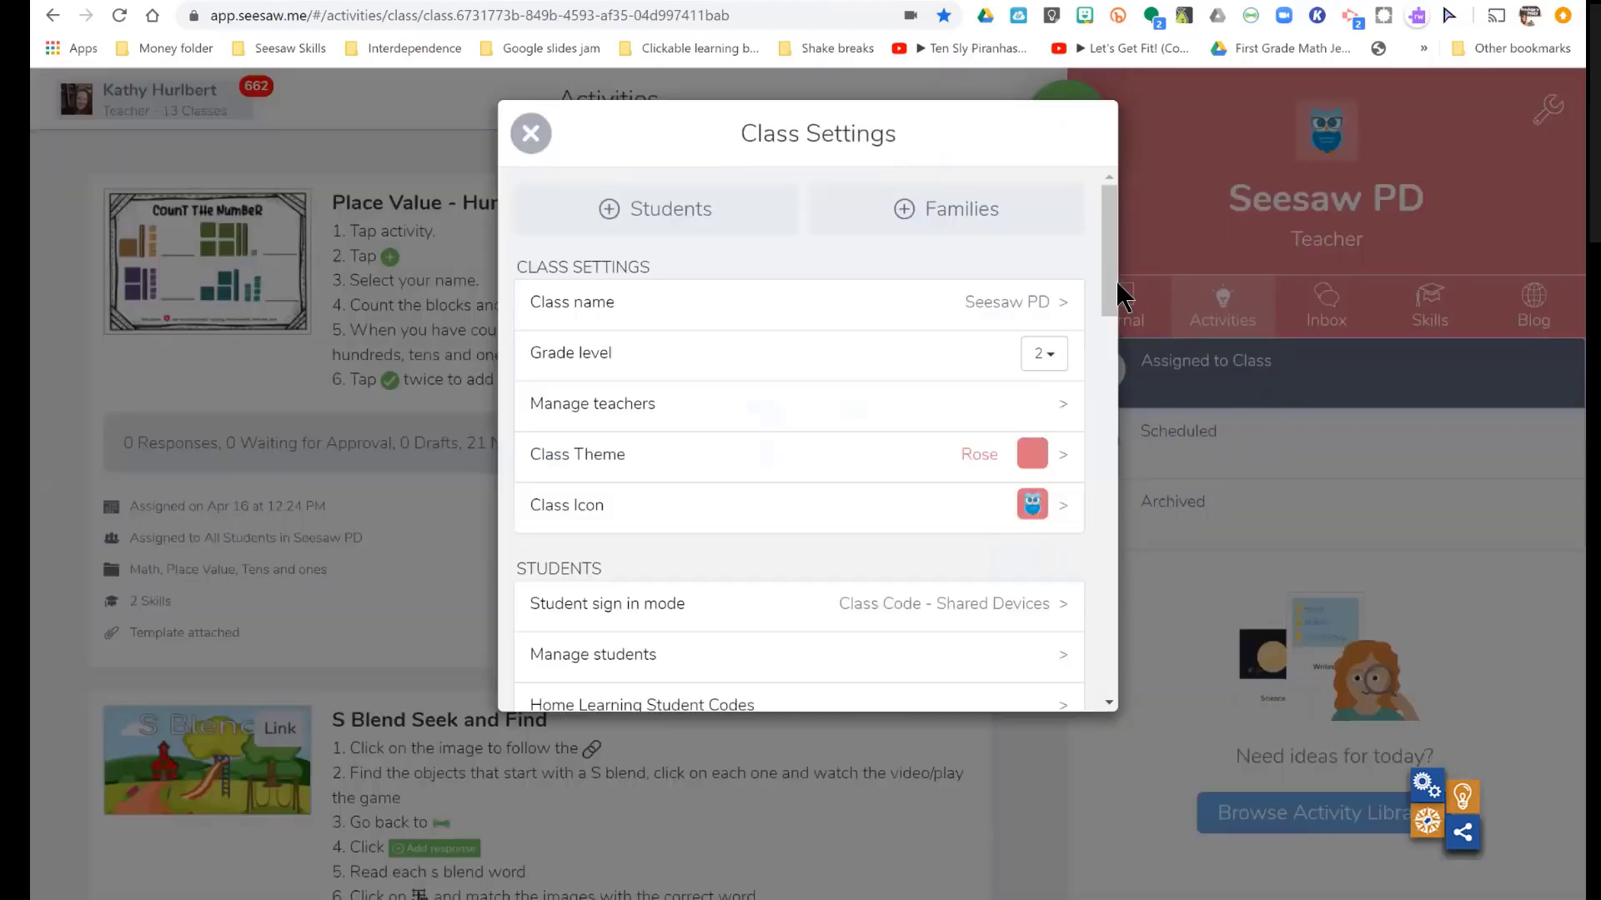
scroll(1099, 406, "down", 10)
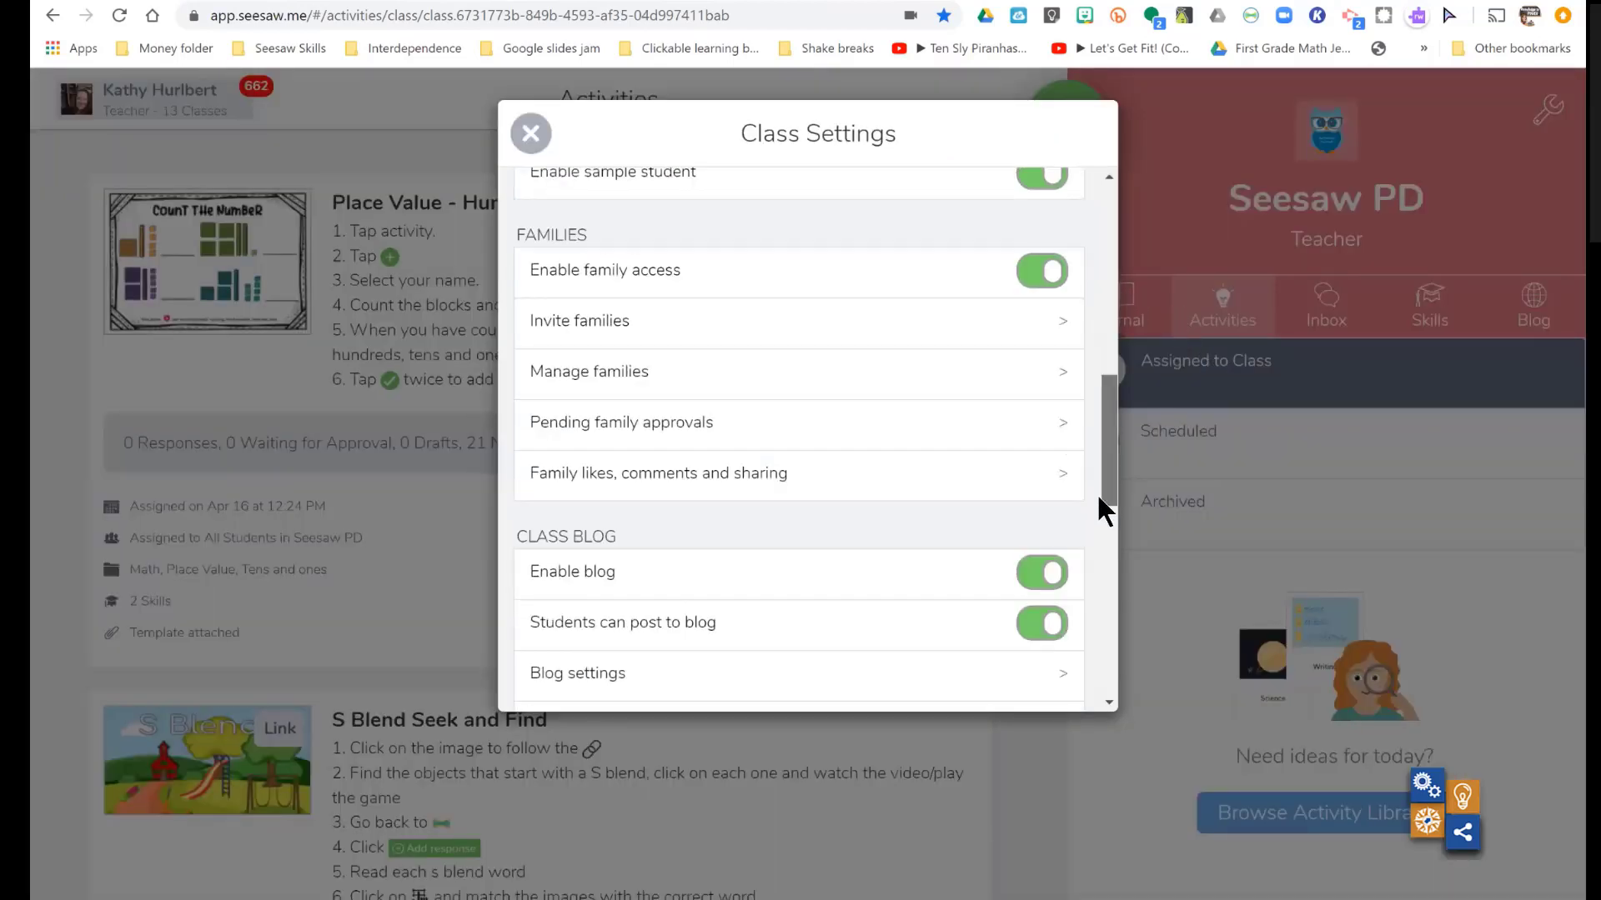
scroll(1101, 544, "down", 5)
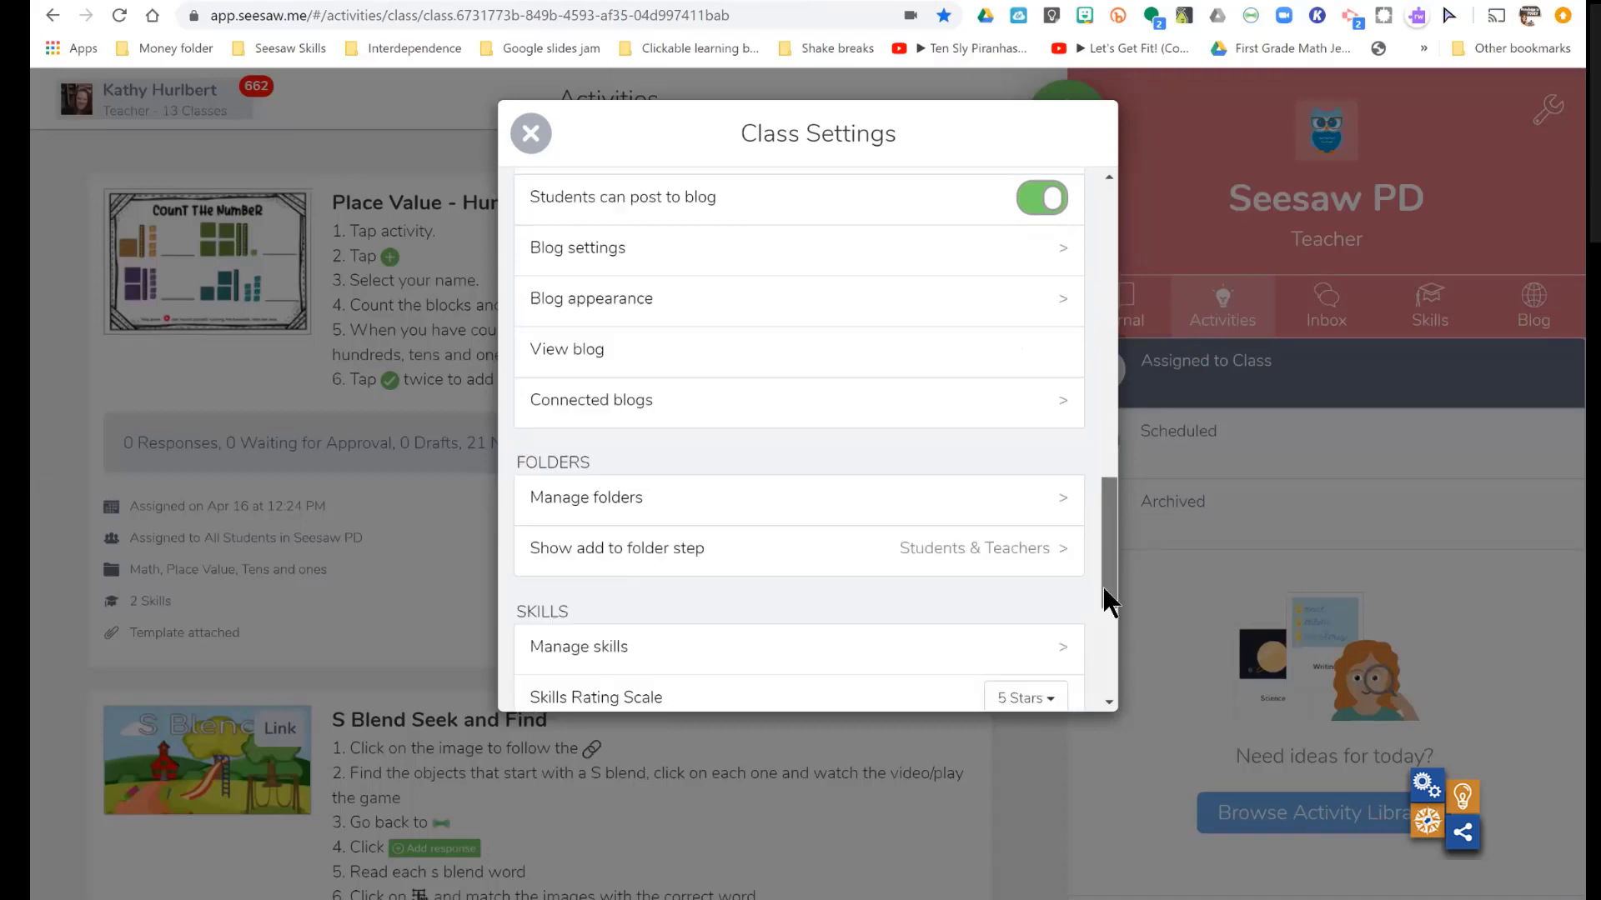
left_click_drag(1110, 636, 1110, 644)
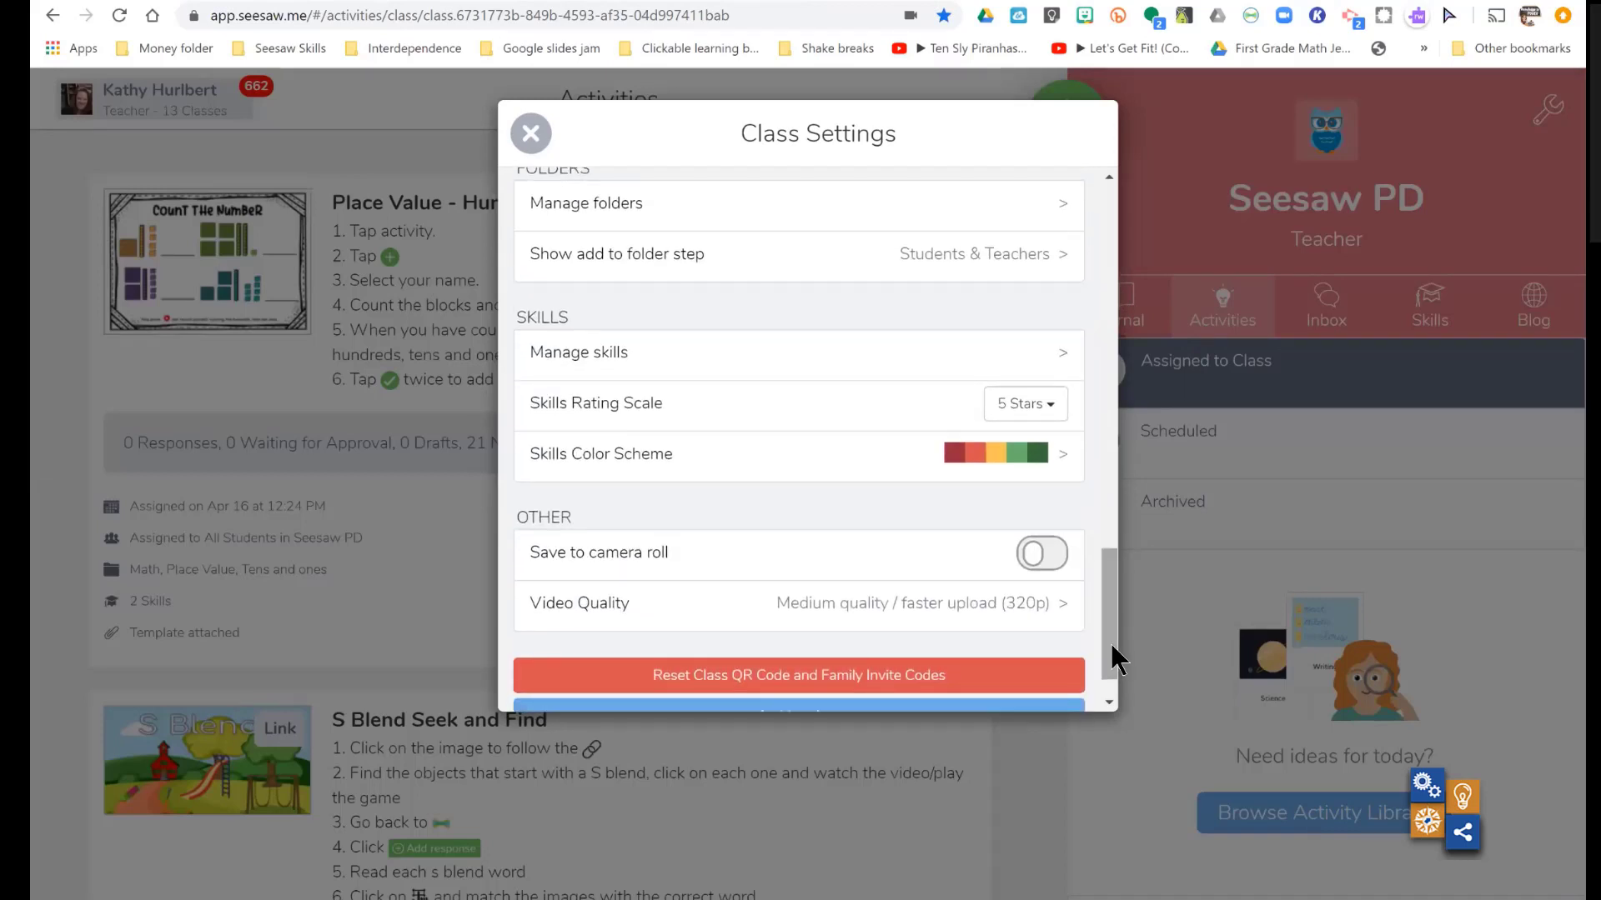
left_click(651, 359)
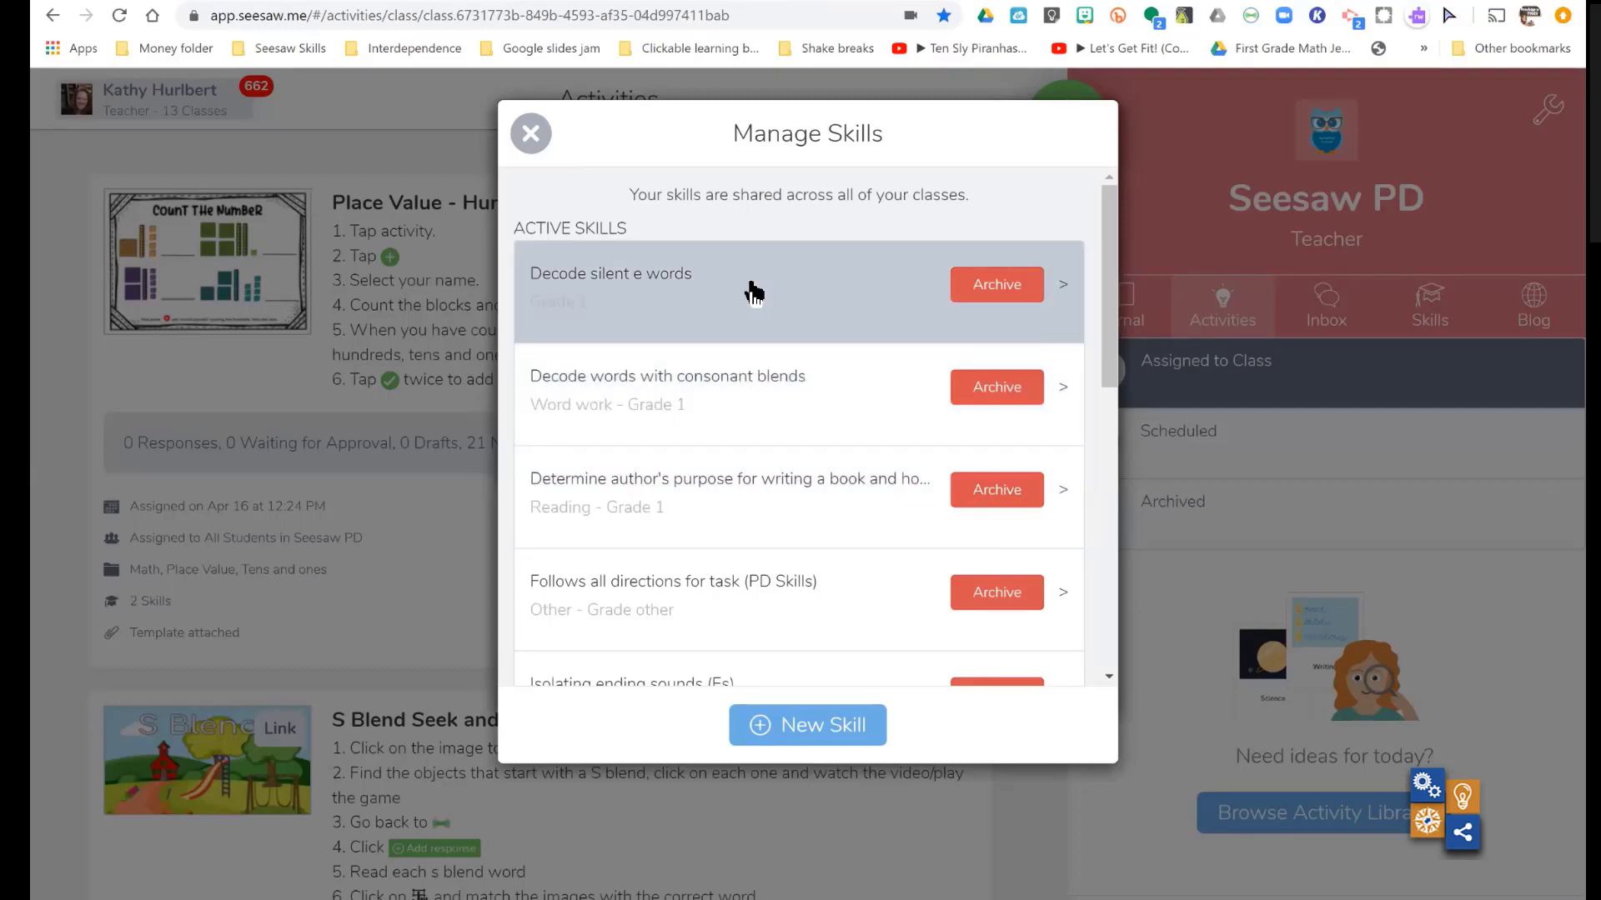
left_click(531, 137)
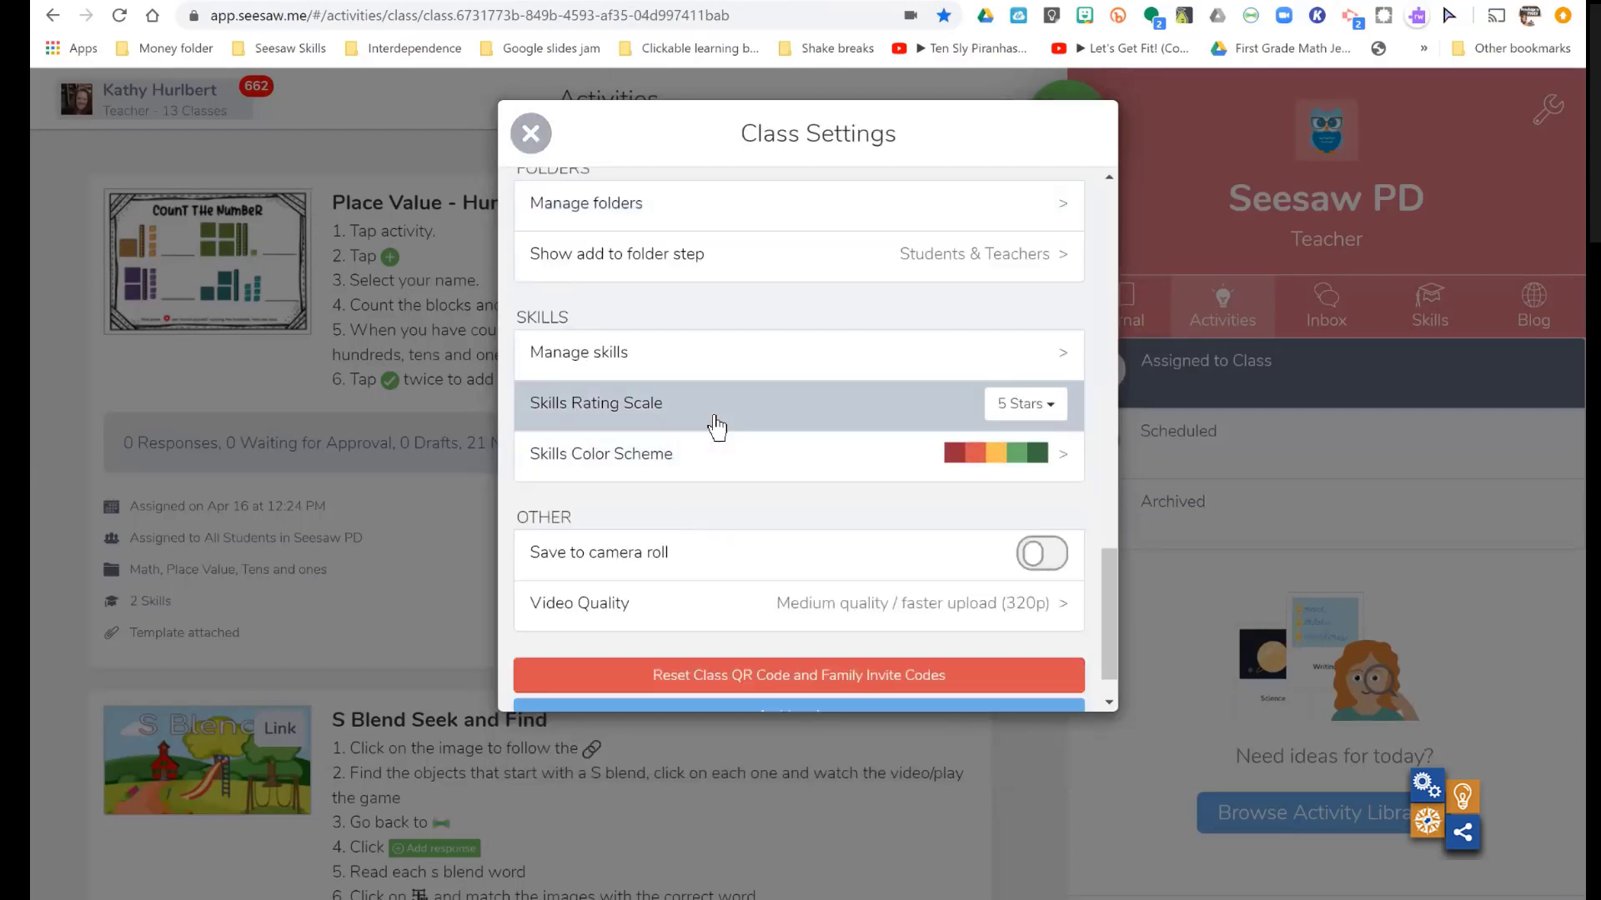
- Review the star options for the skills rating scale and the available skills color schemes, and close the class settings
left_click(1057, 415)
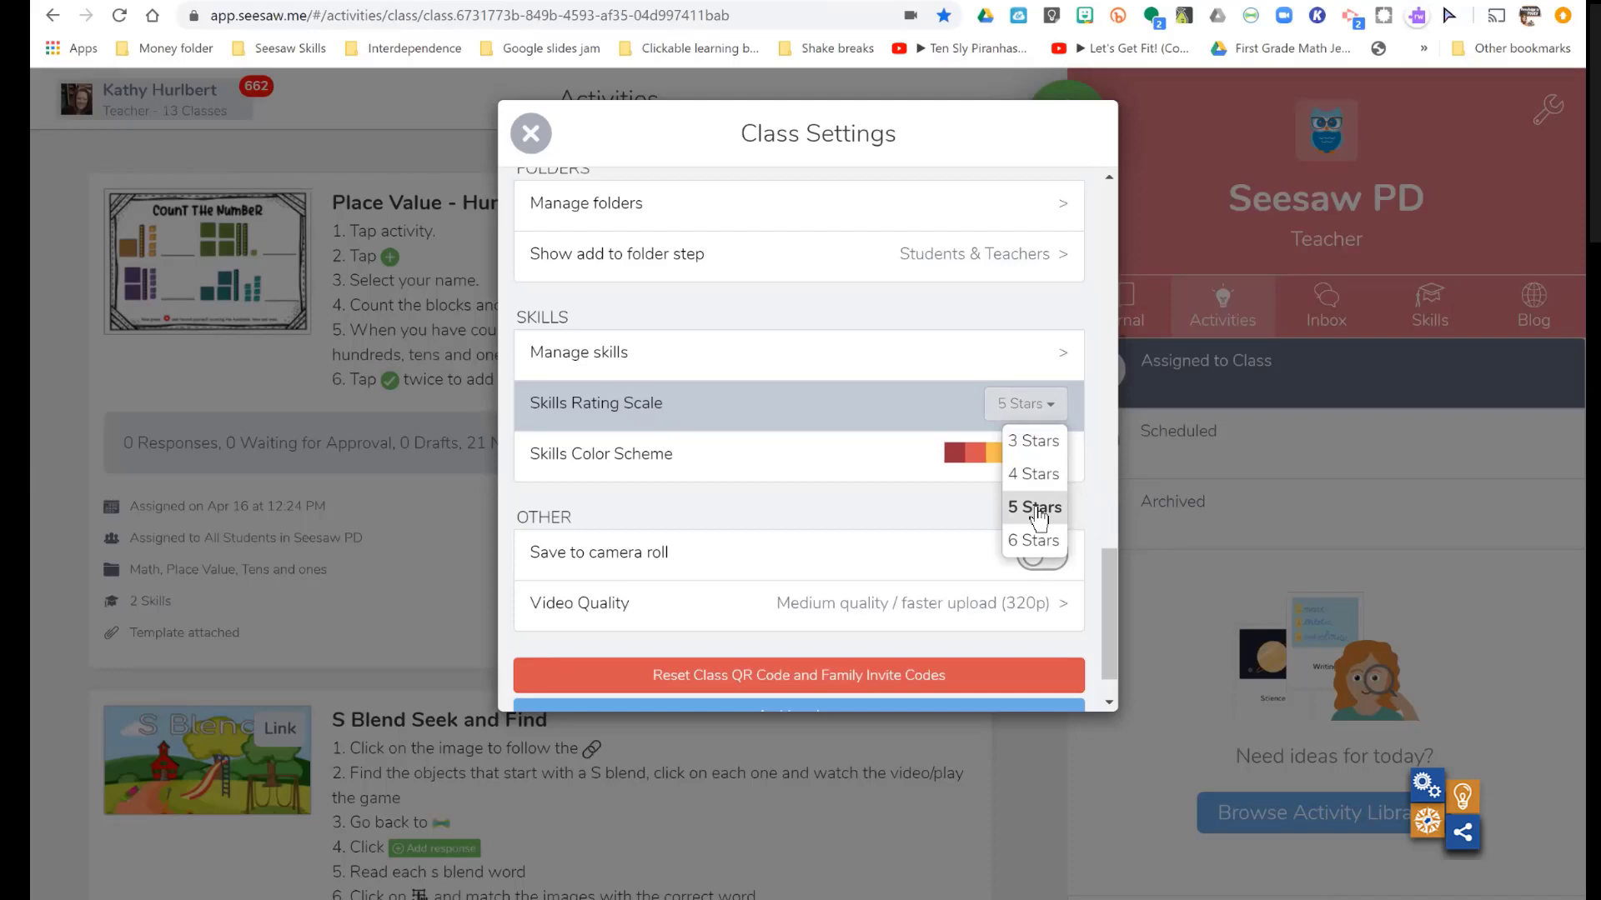
left_click(908, 451)
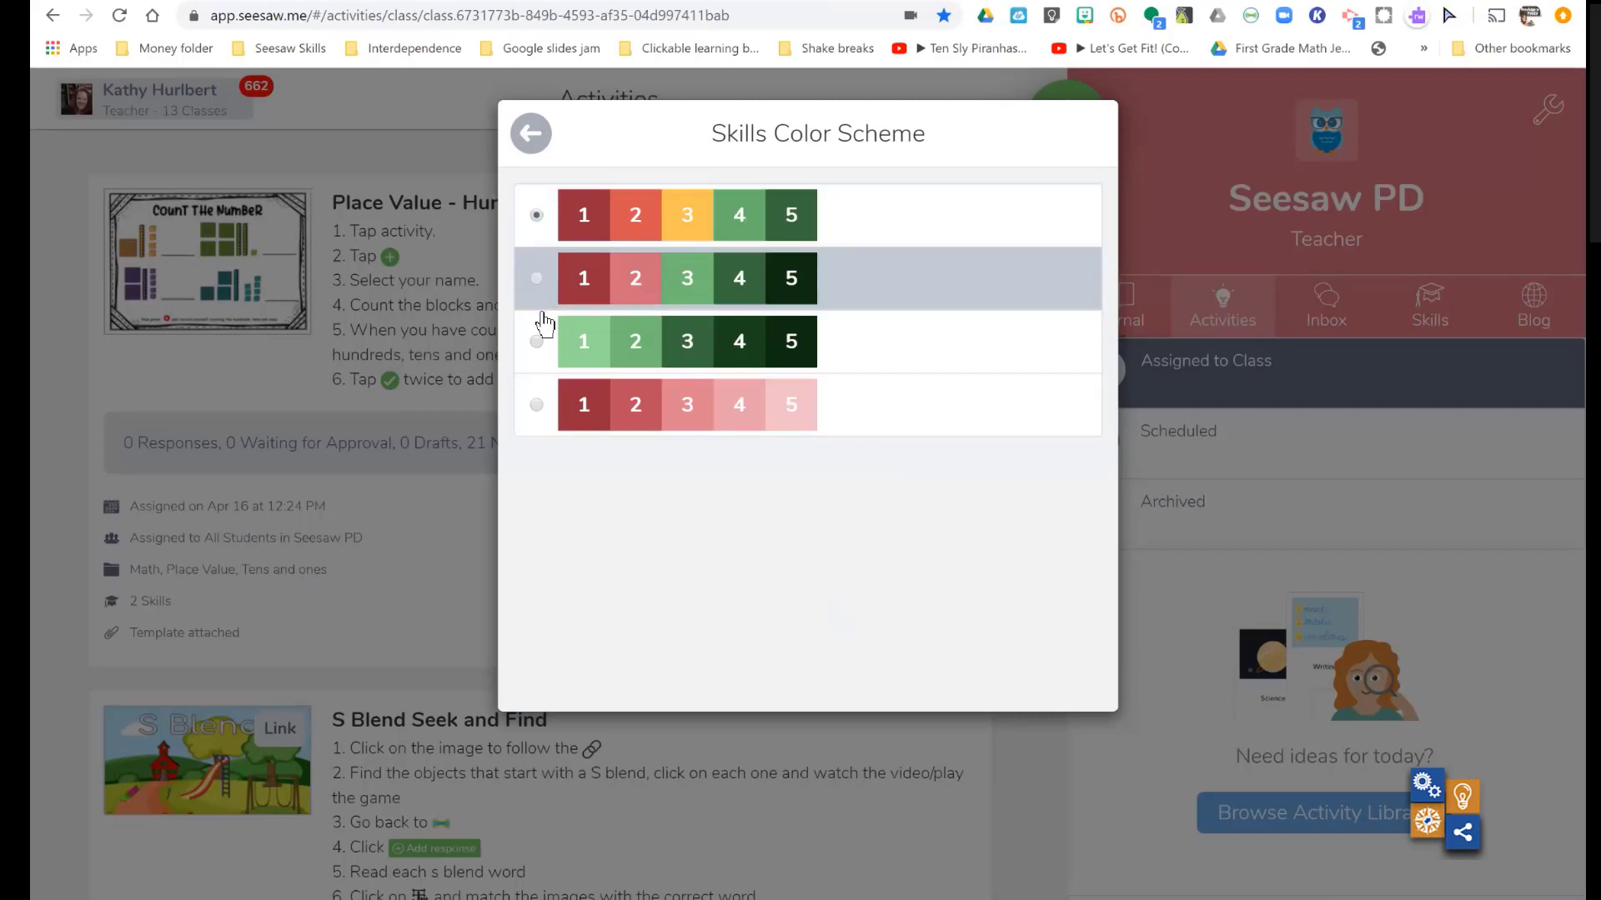
left_click(531, 134)
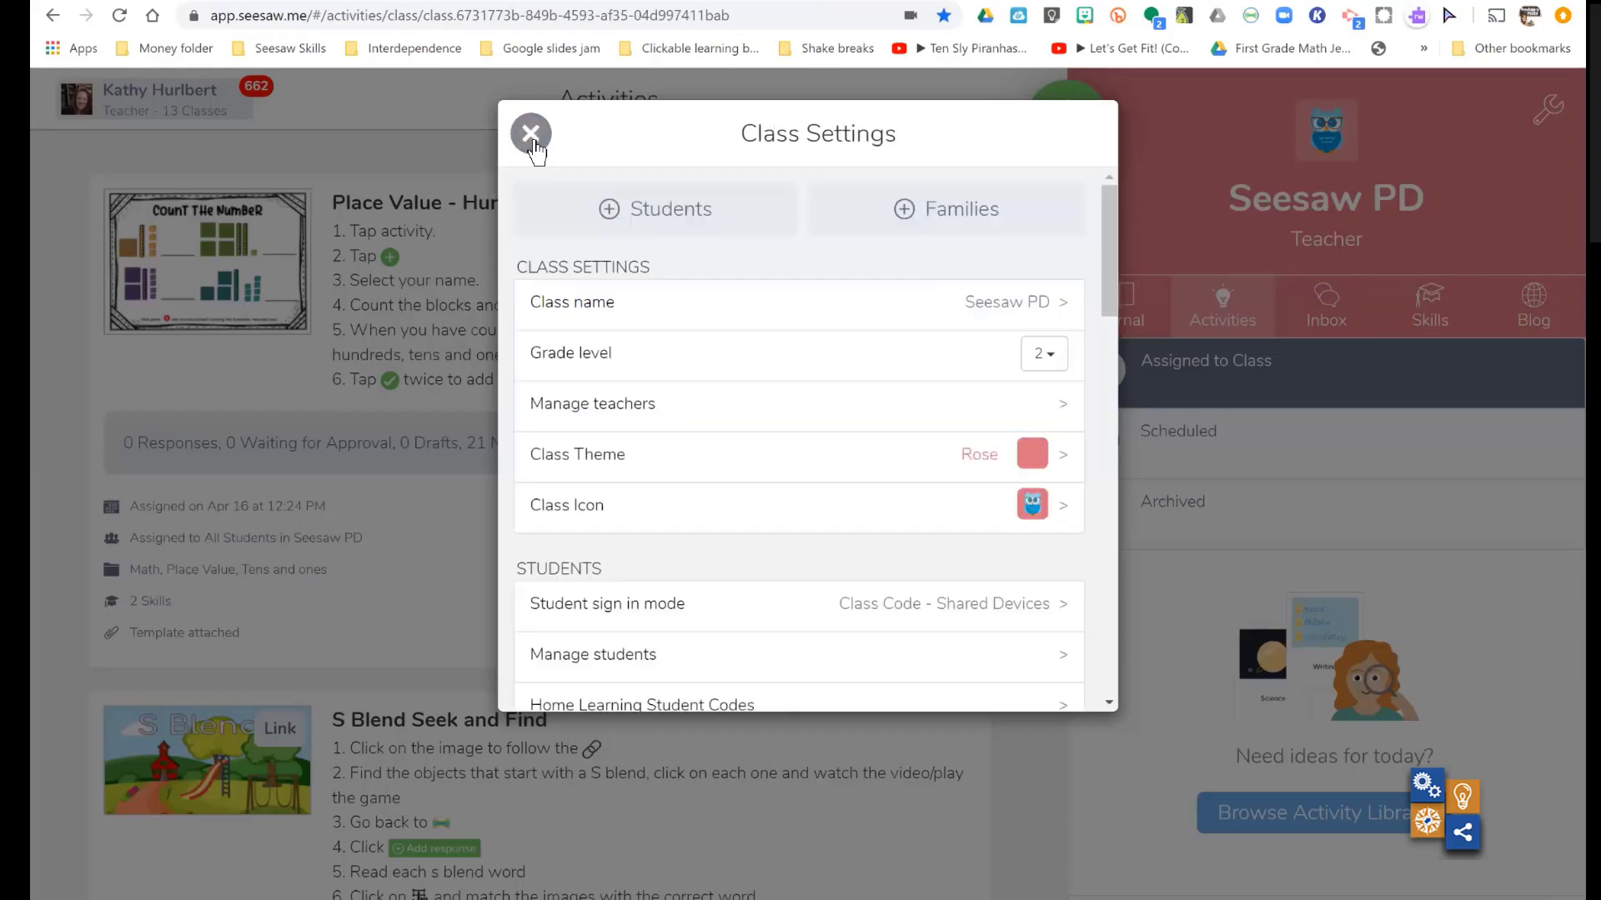
left_click(530, 134)
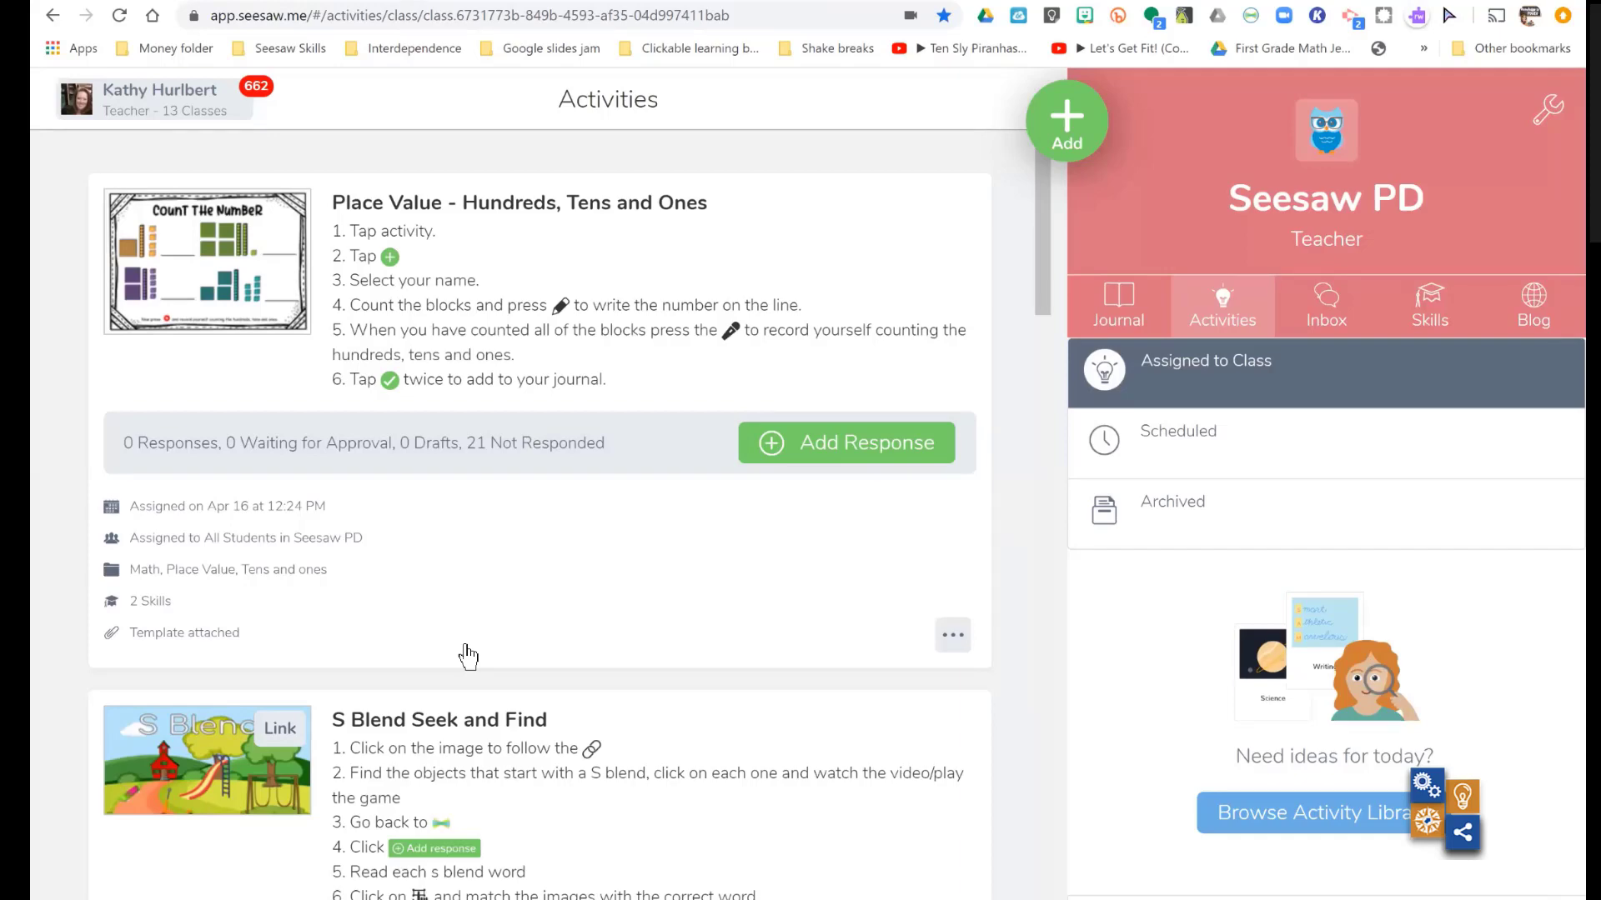
- Look through the activities assigned to the class for one with skills and student responses, and open the Identifying Coins activity
scroll(468, 656, "down", 15)
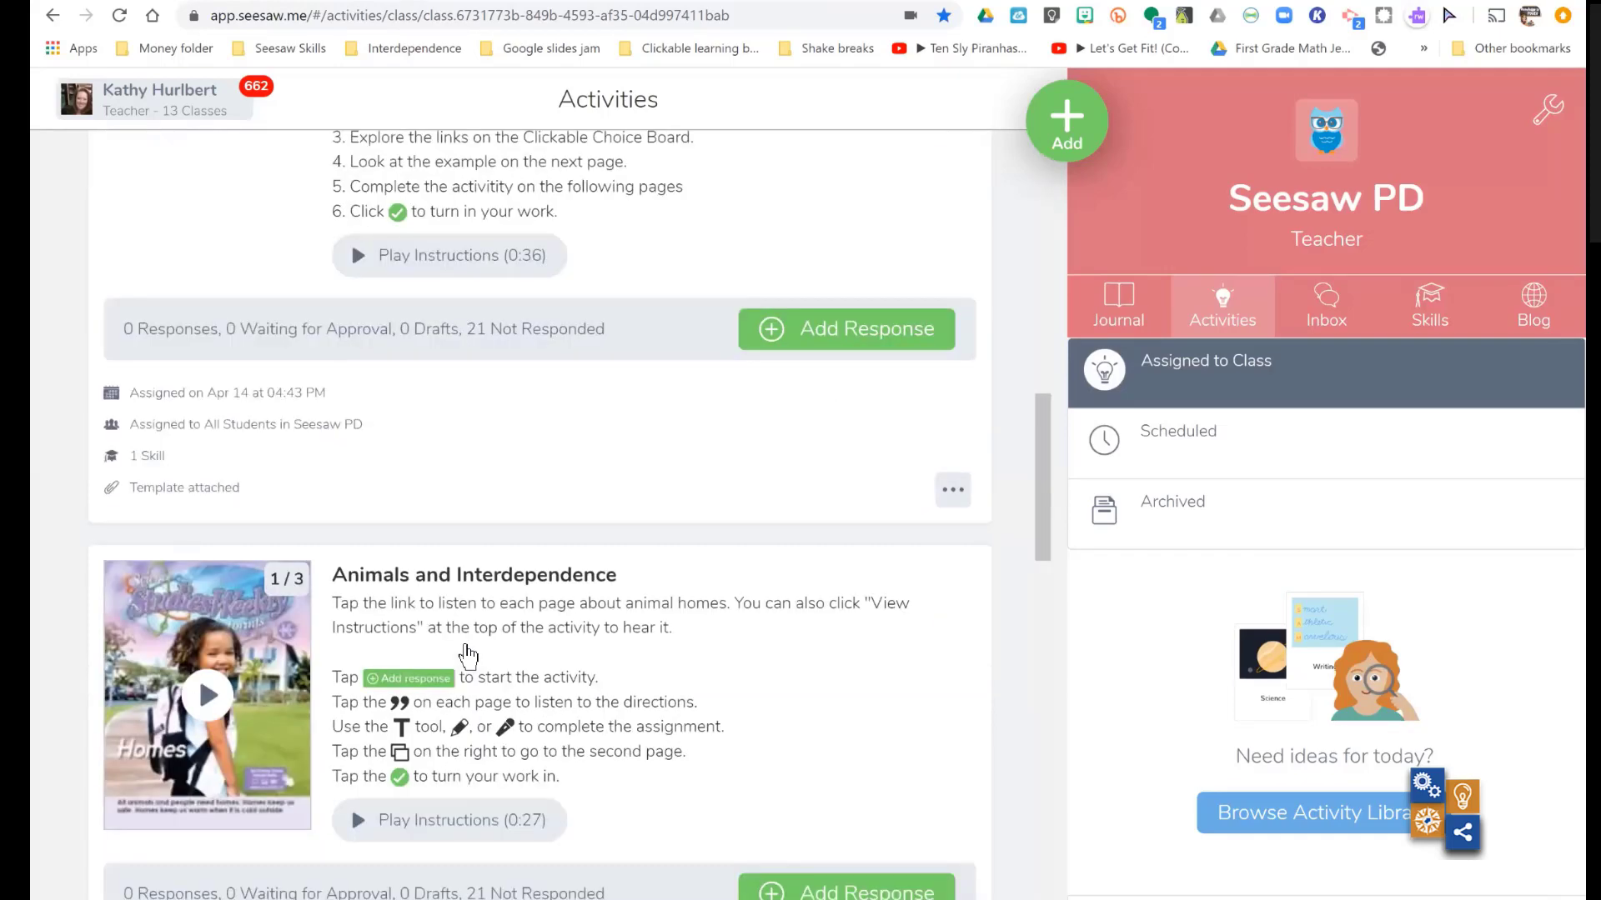
scroll(467, 656, "down", 15)
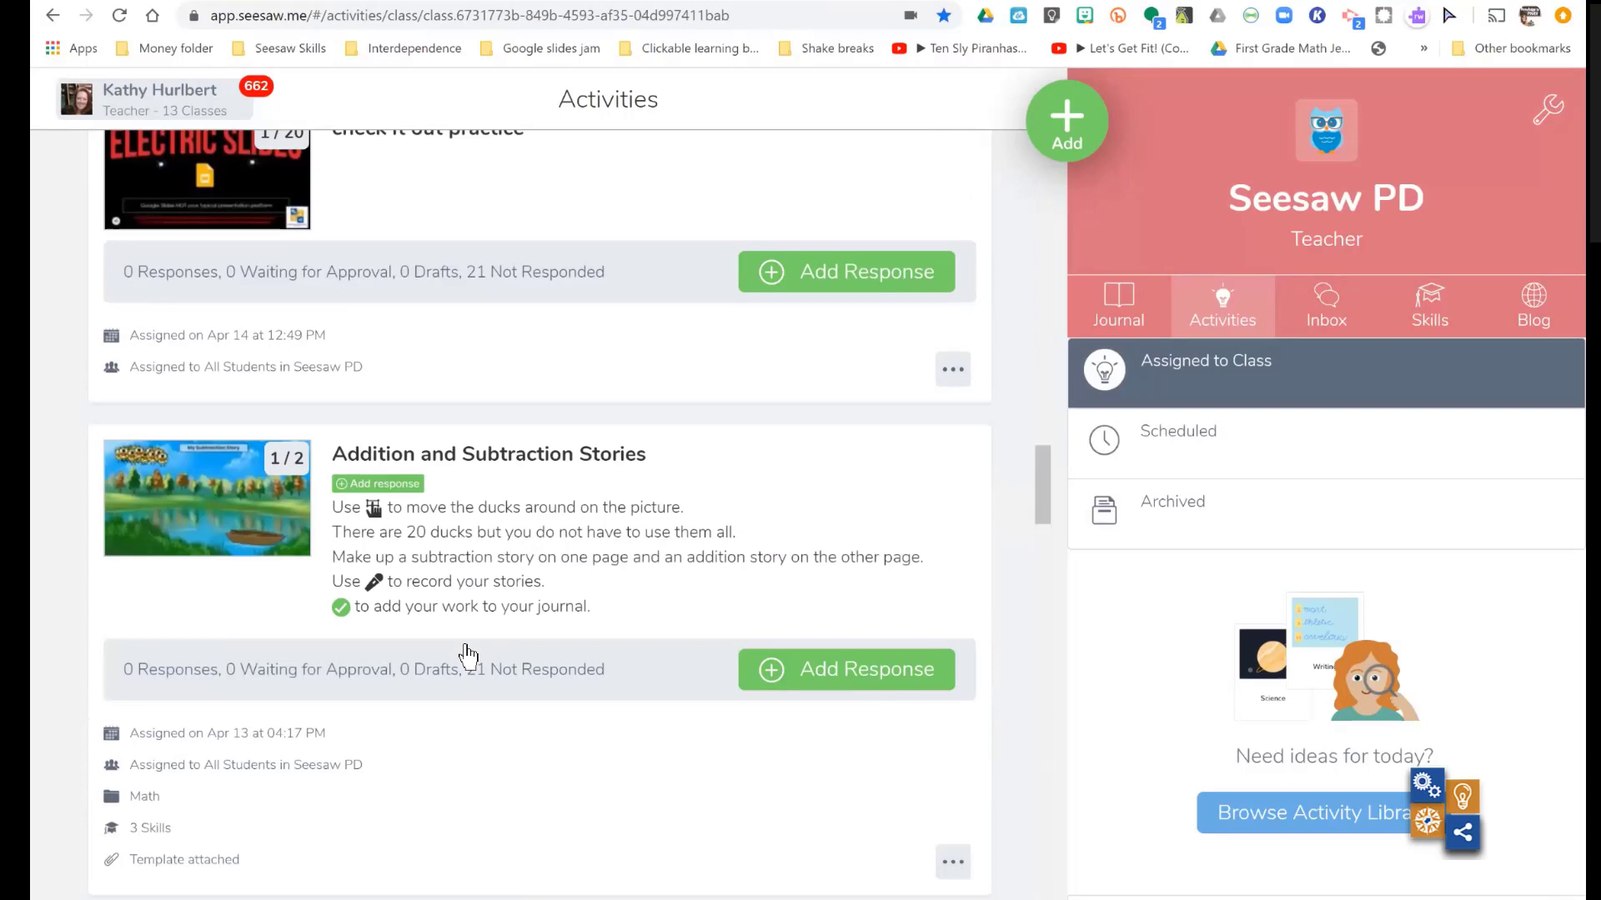
scroll(467, 656, "down", 15)
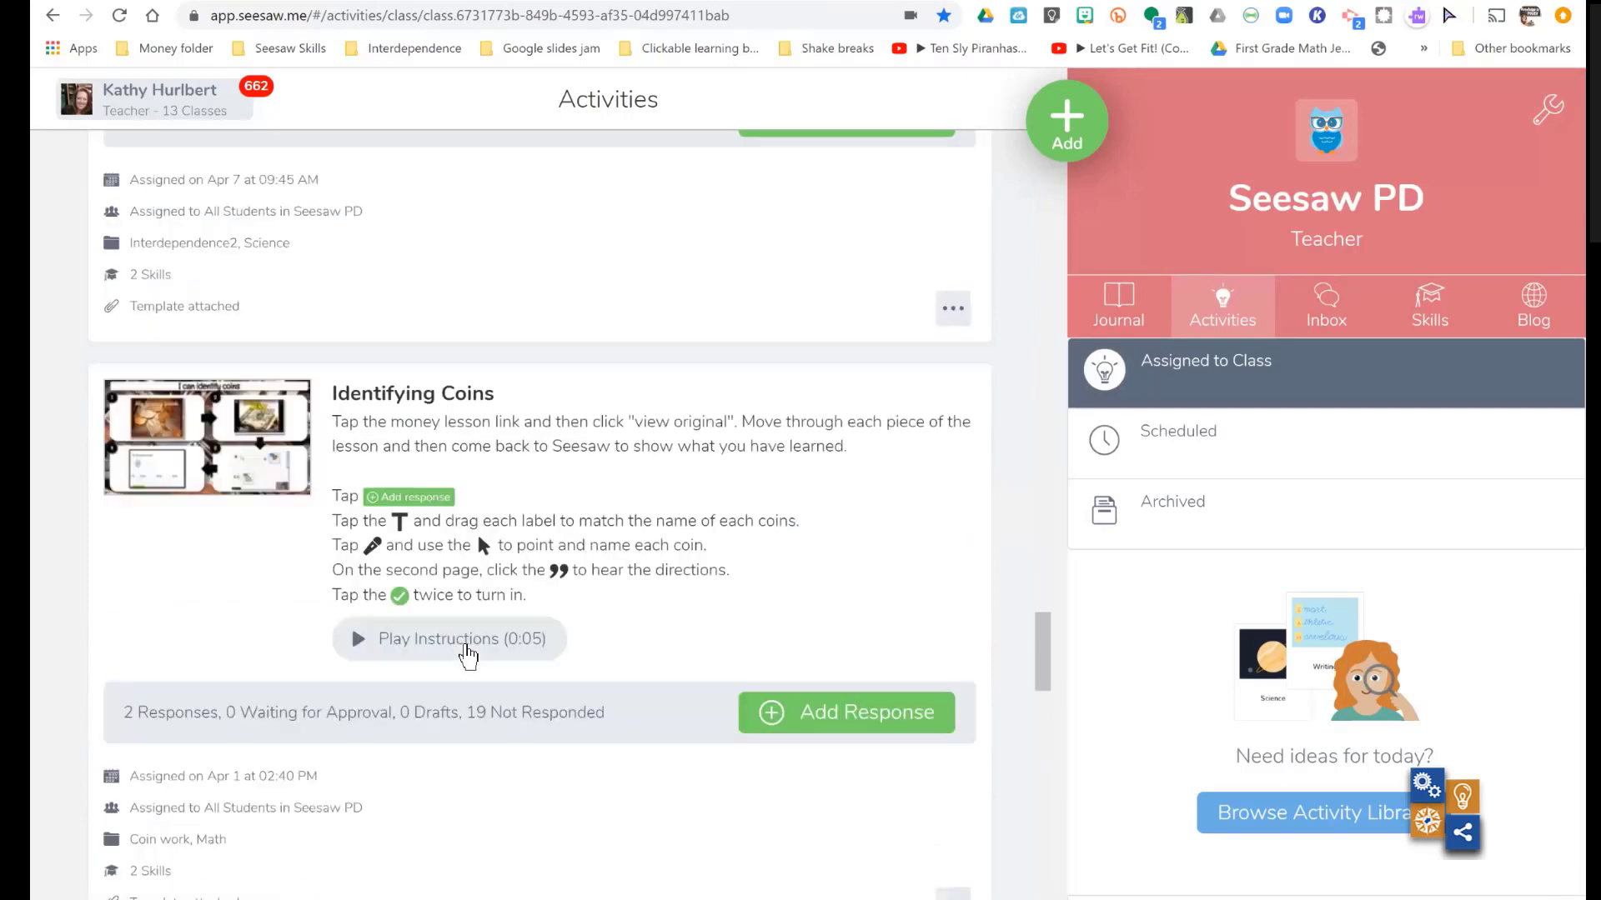
scroll(468, 656, "down", 15)
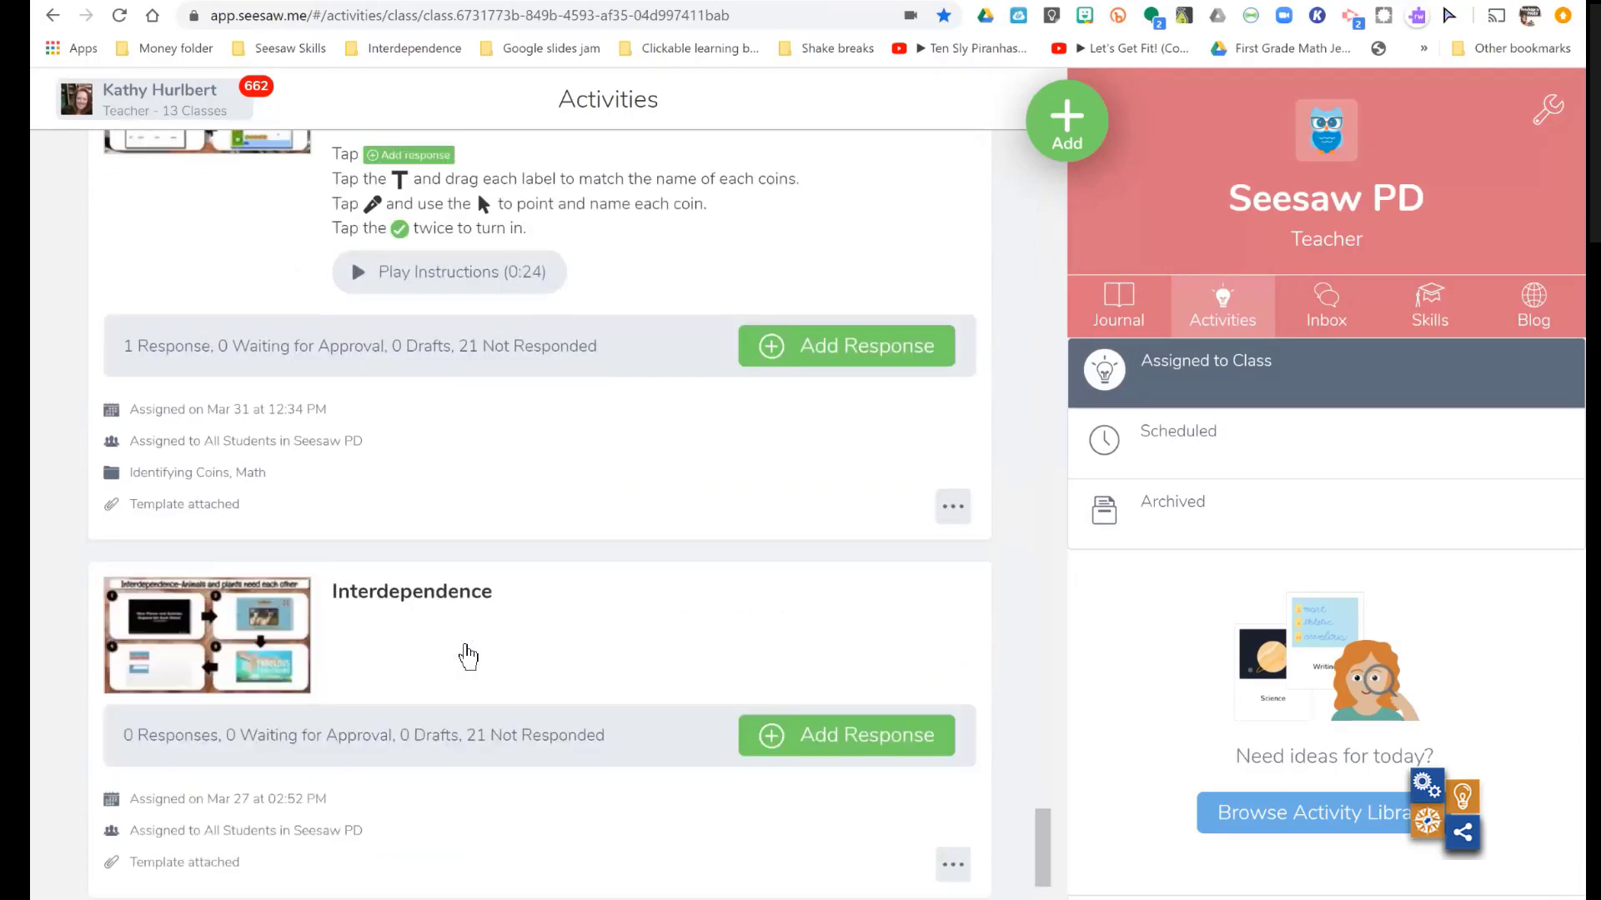
scroll(468, 656, "down", 15)
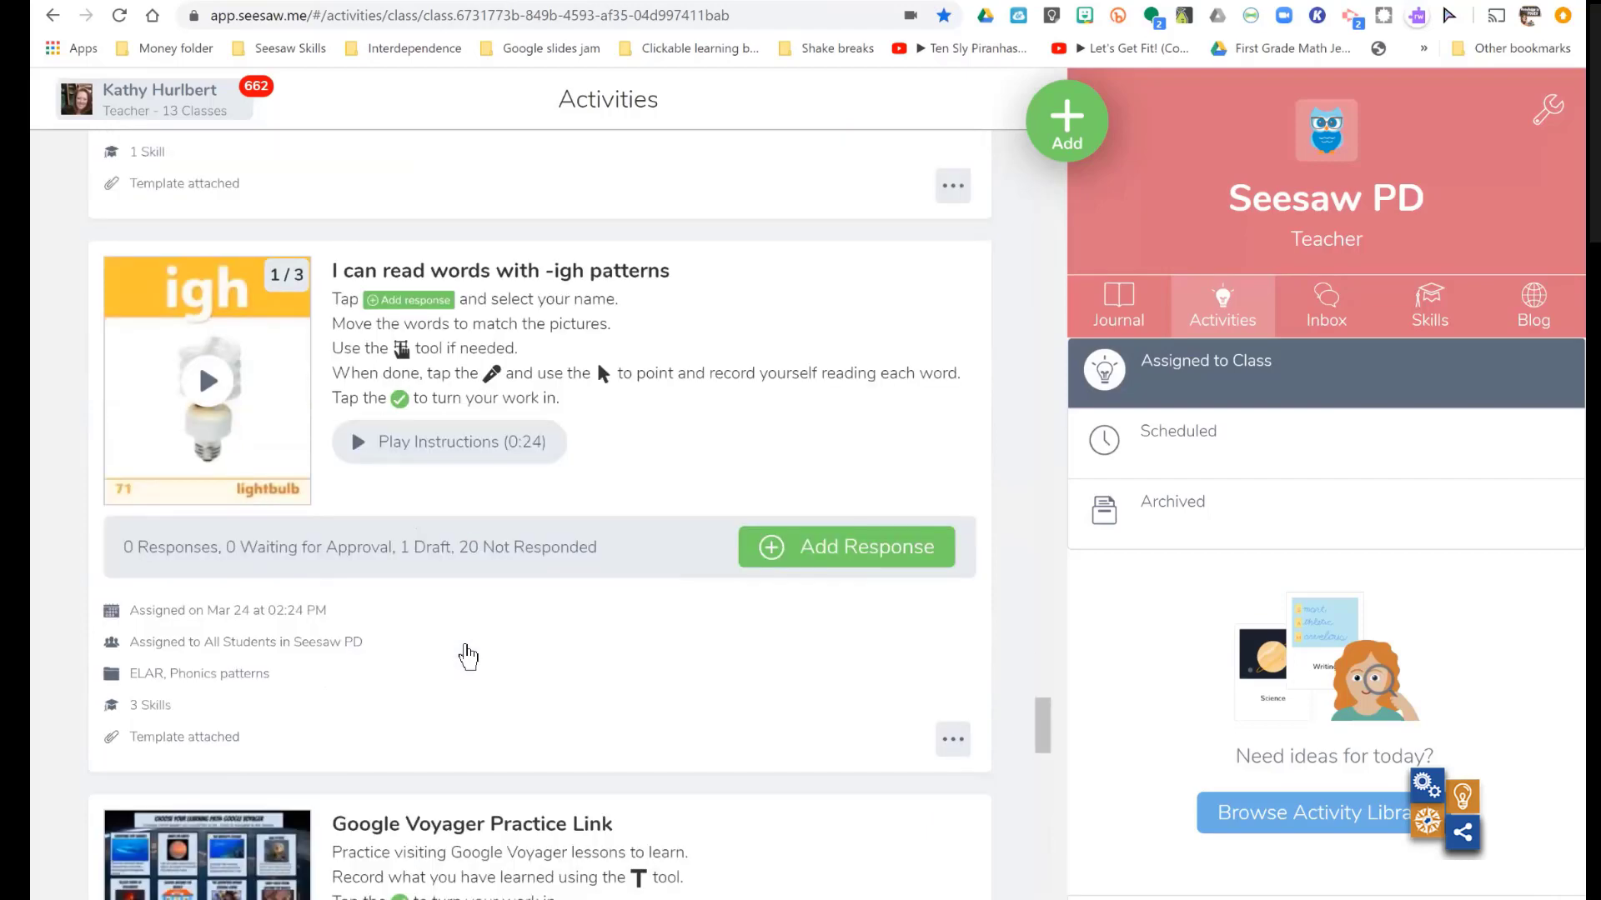
scroll(467, 656, "up", 15)
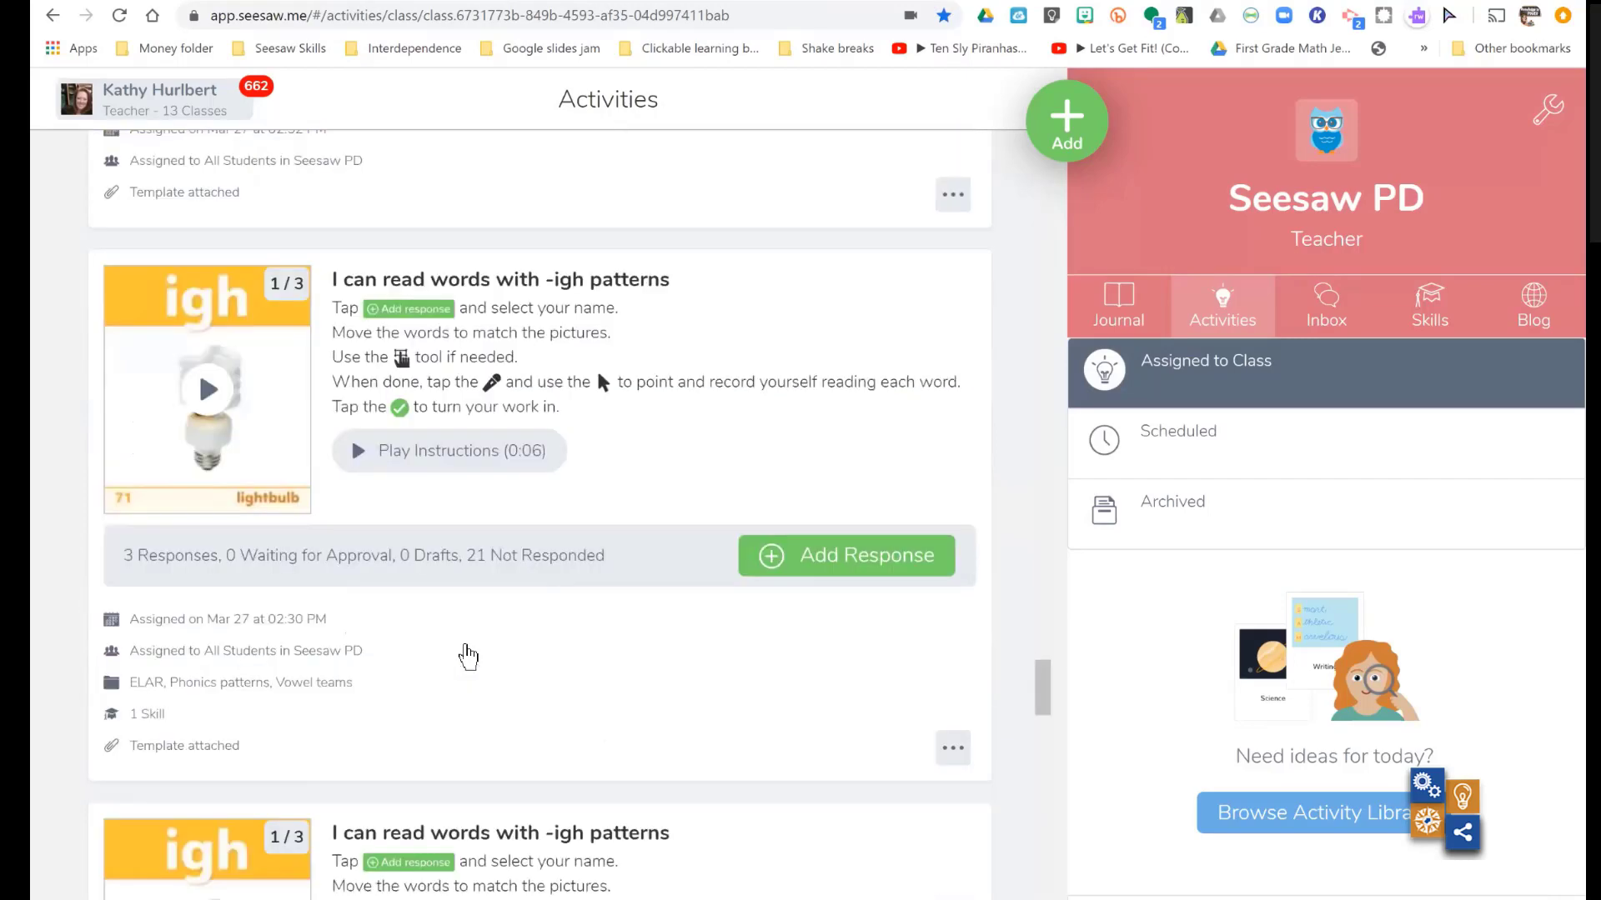
scroll(467, 656, "up", 10)
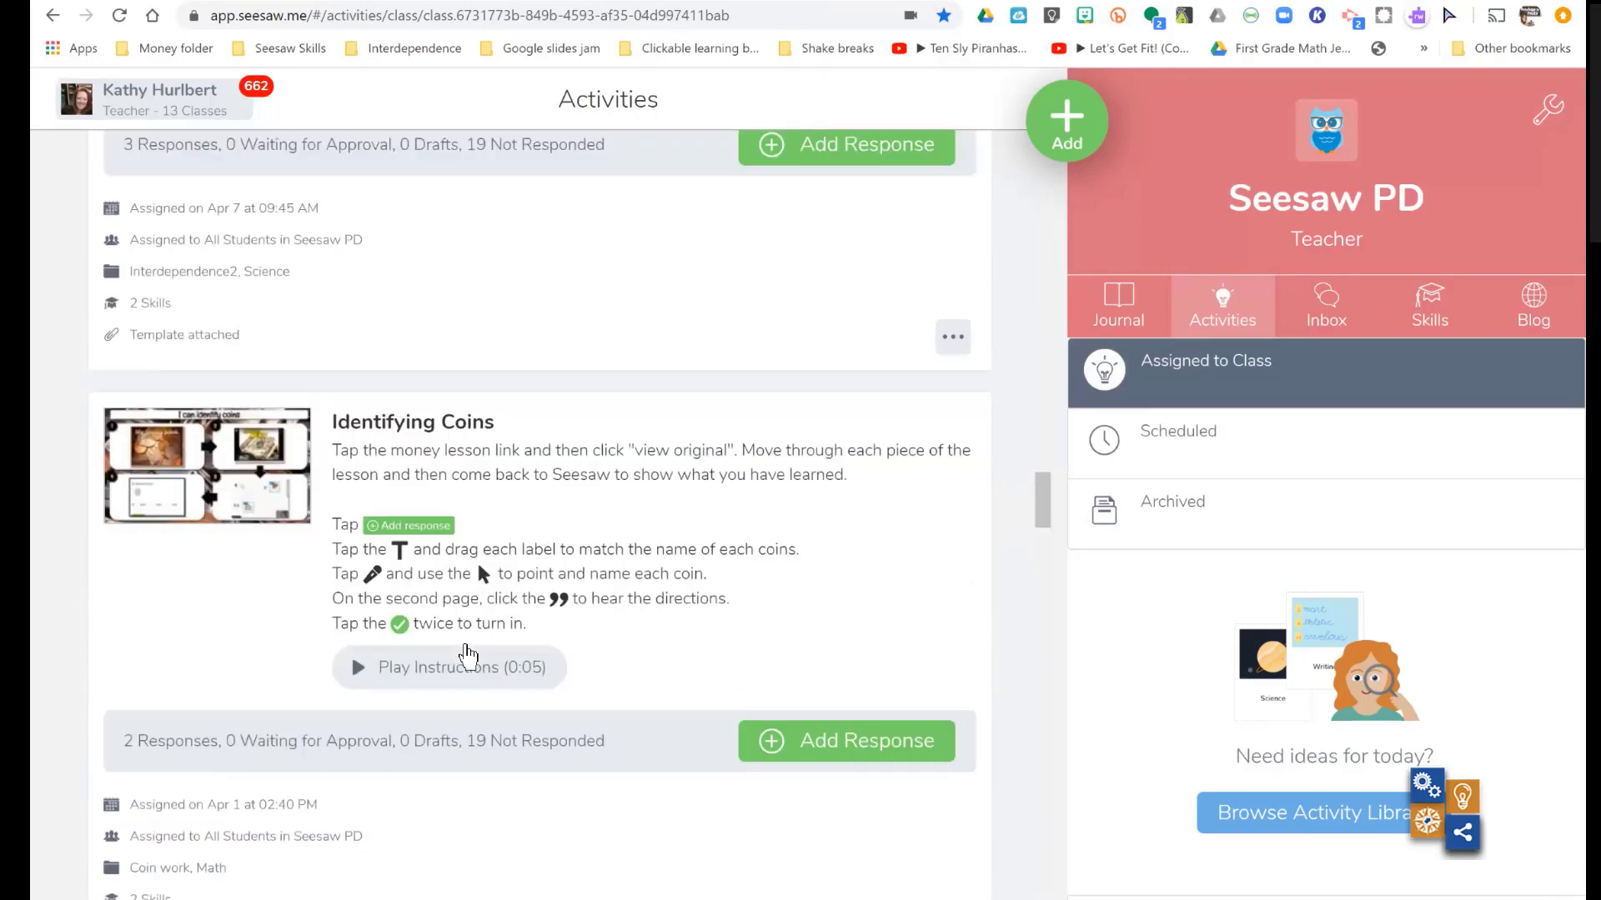
scroll(468, 656, "down", 1)
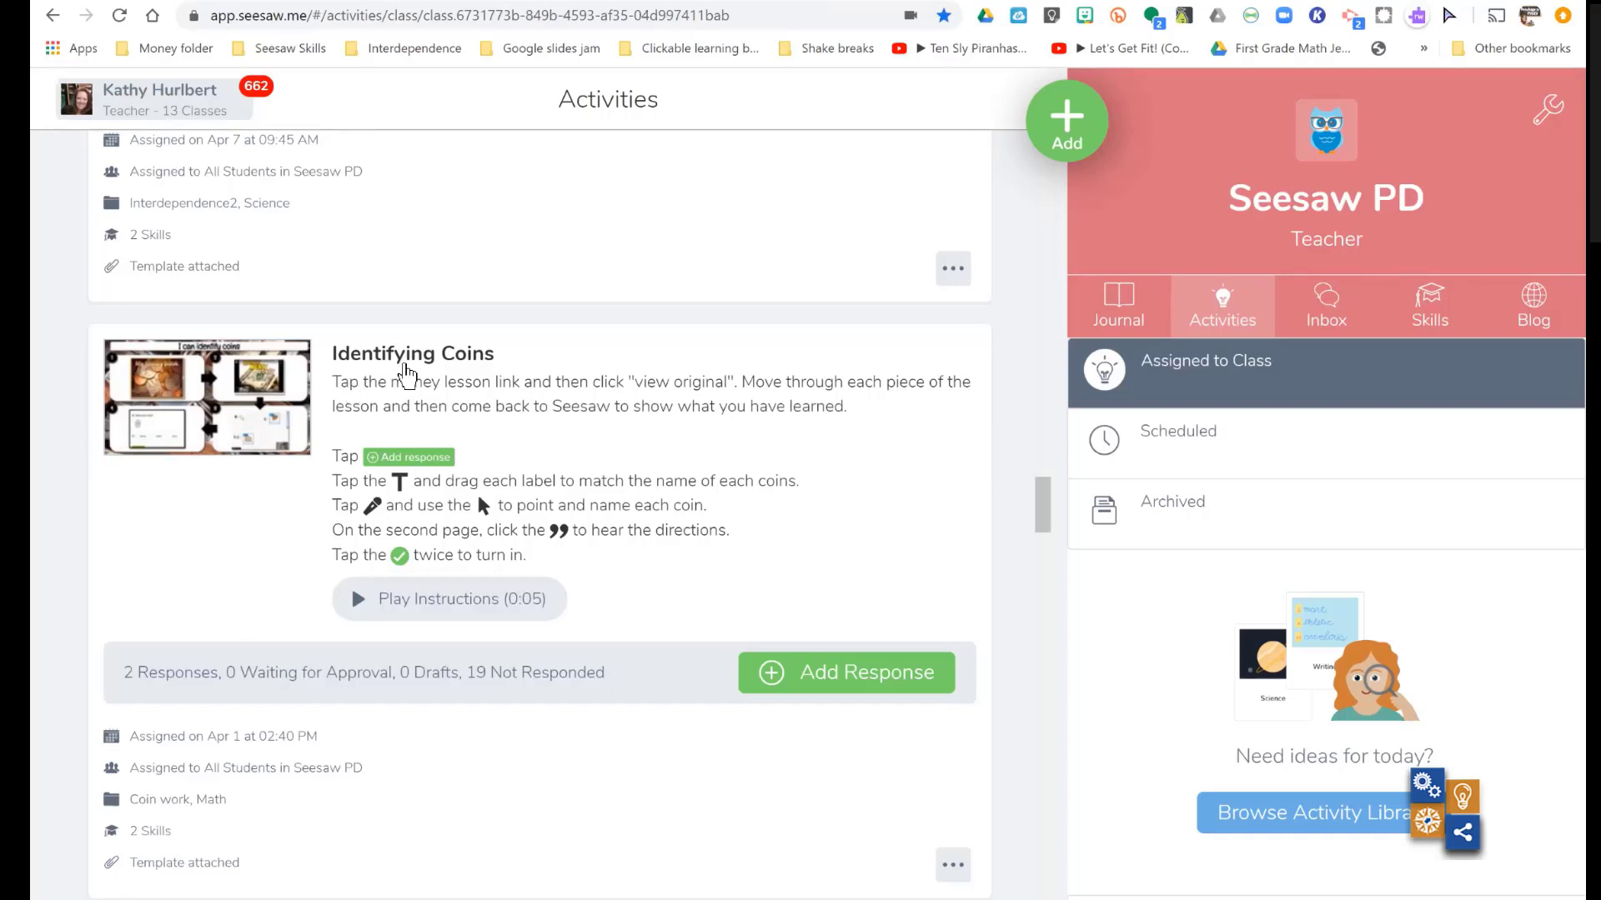
left_click(406, 375)
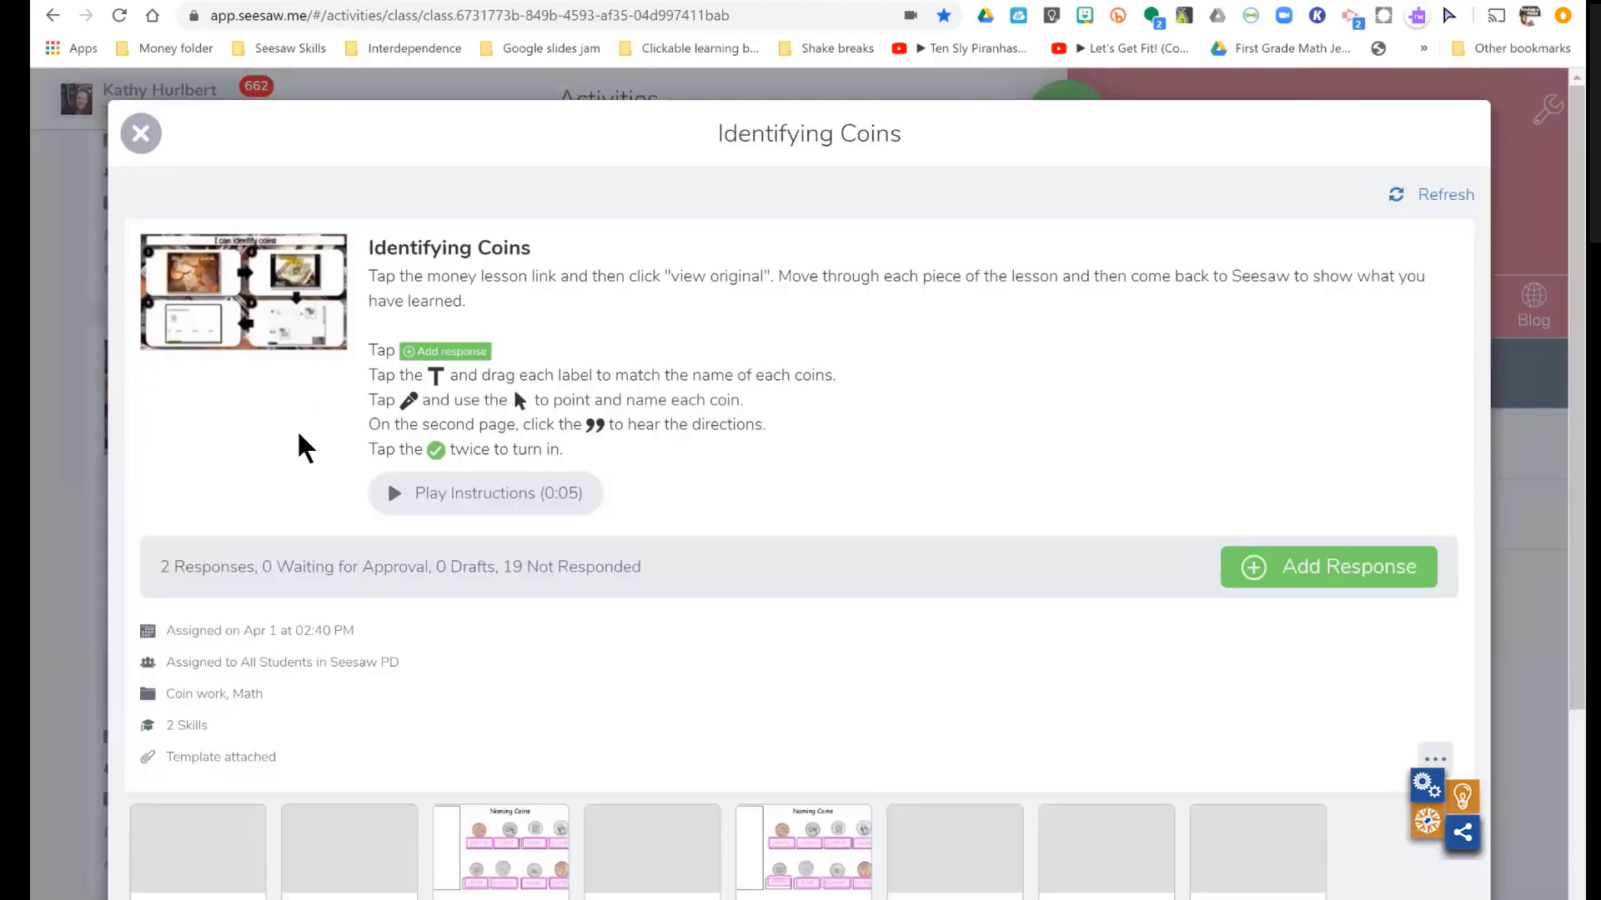
- Open student 11's response to the Identifying Coins activity and view its folders and the actions below the work
scroll(300, 435, "down", 2)
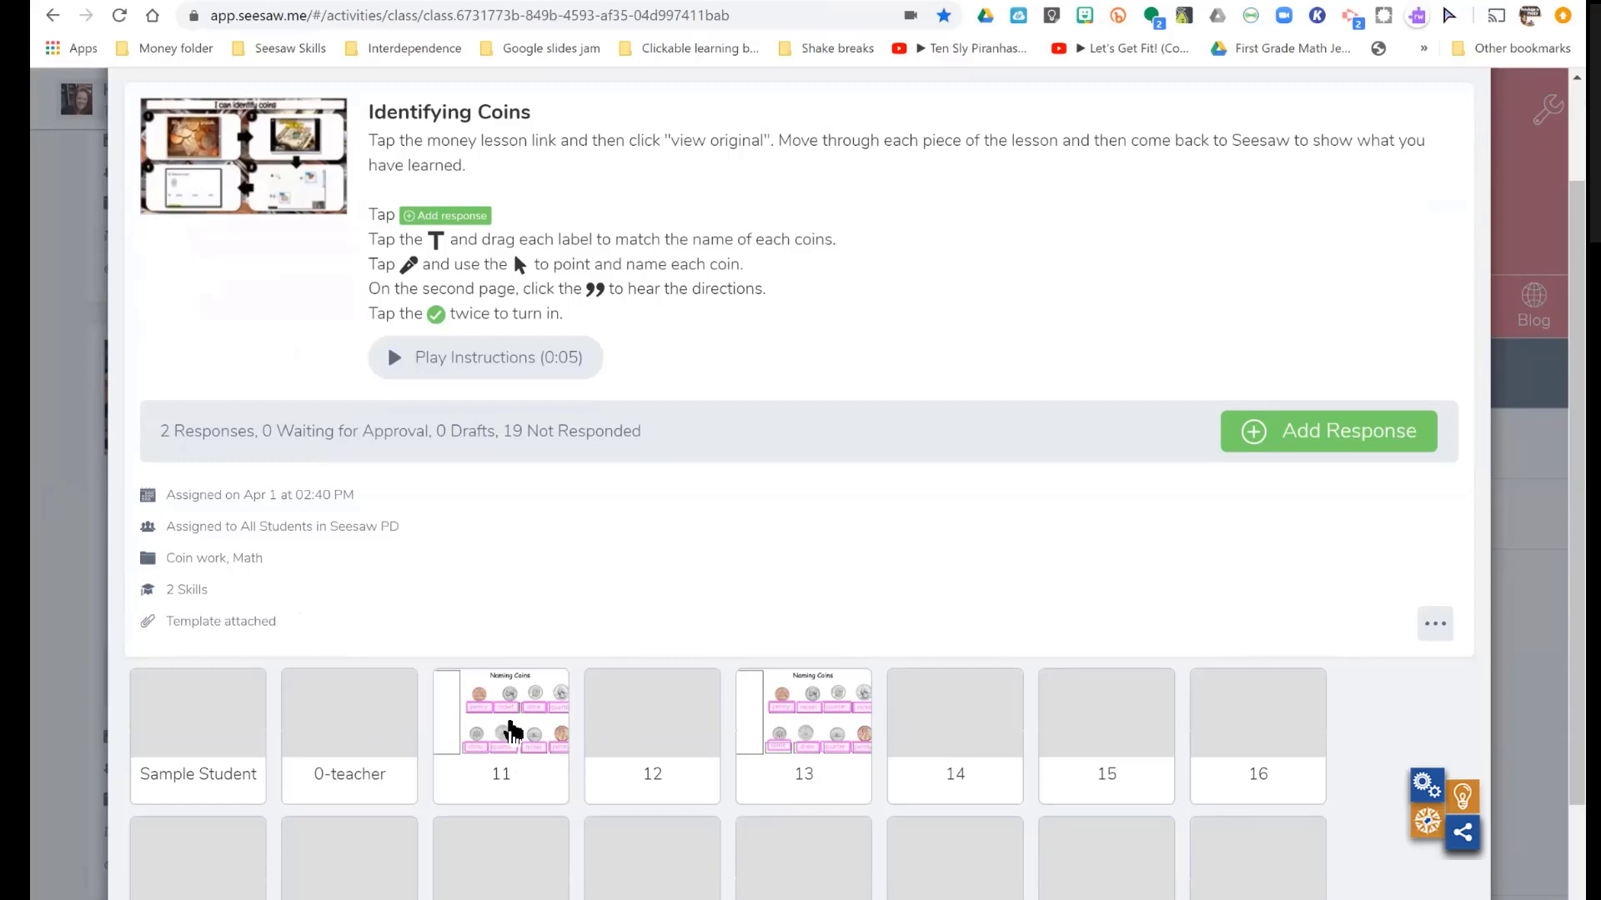
left_click(512, 732)
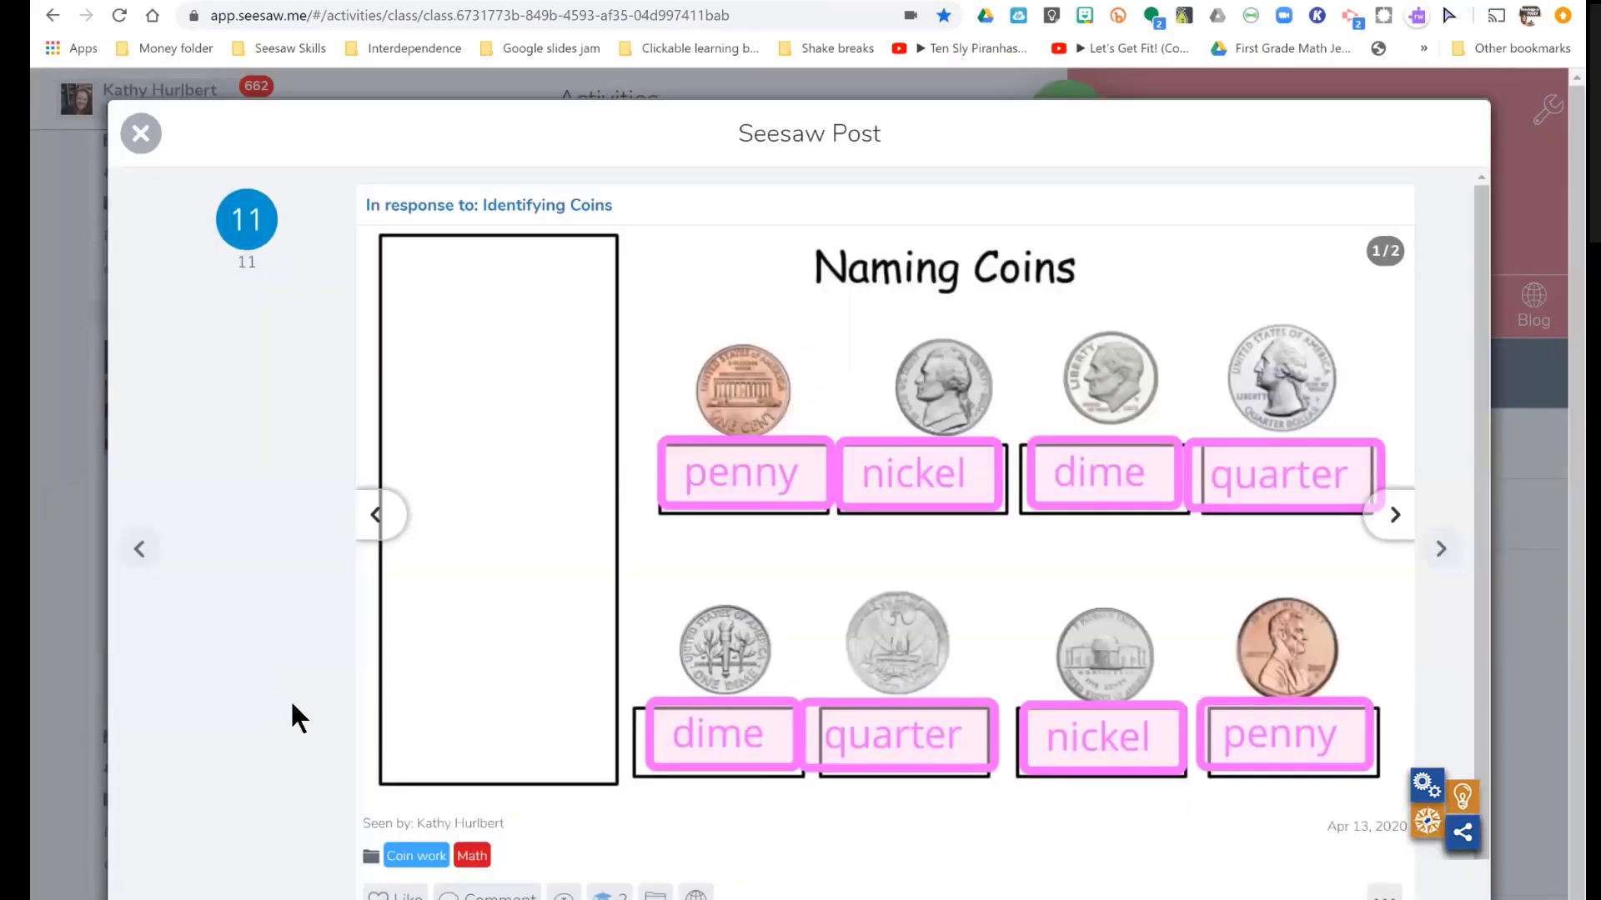
scroll(288, 705, "down", 1)
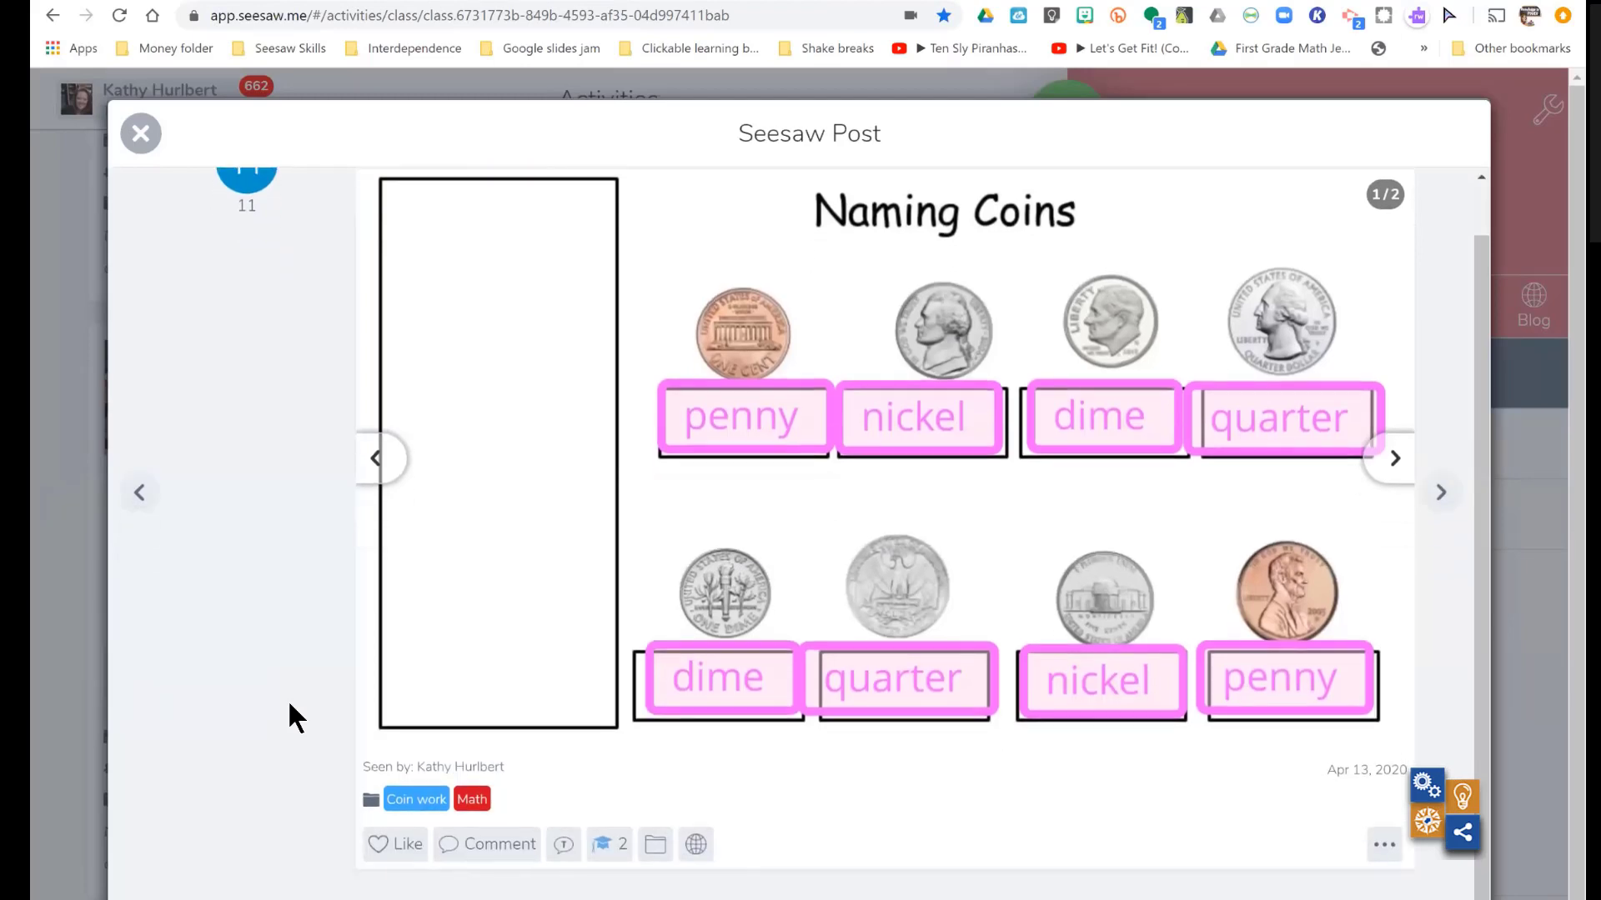
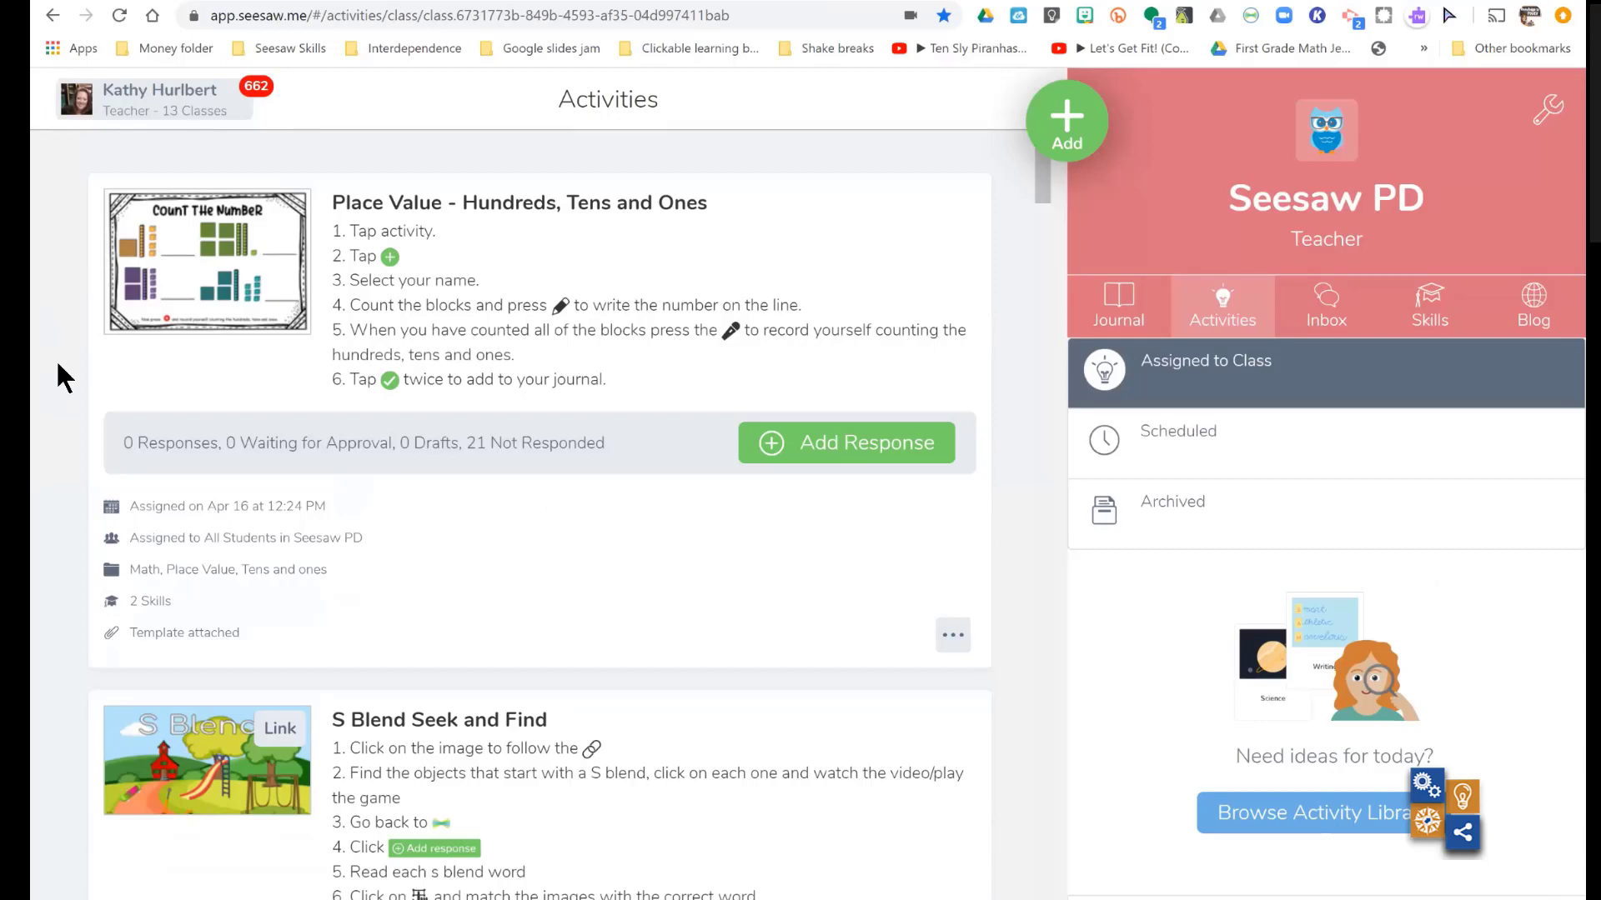
- Open 0-teacher's response to the Place Value - Hundreds, Tens and Ones activity and view the folders and actions below the work
left_click(430, 213)
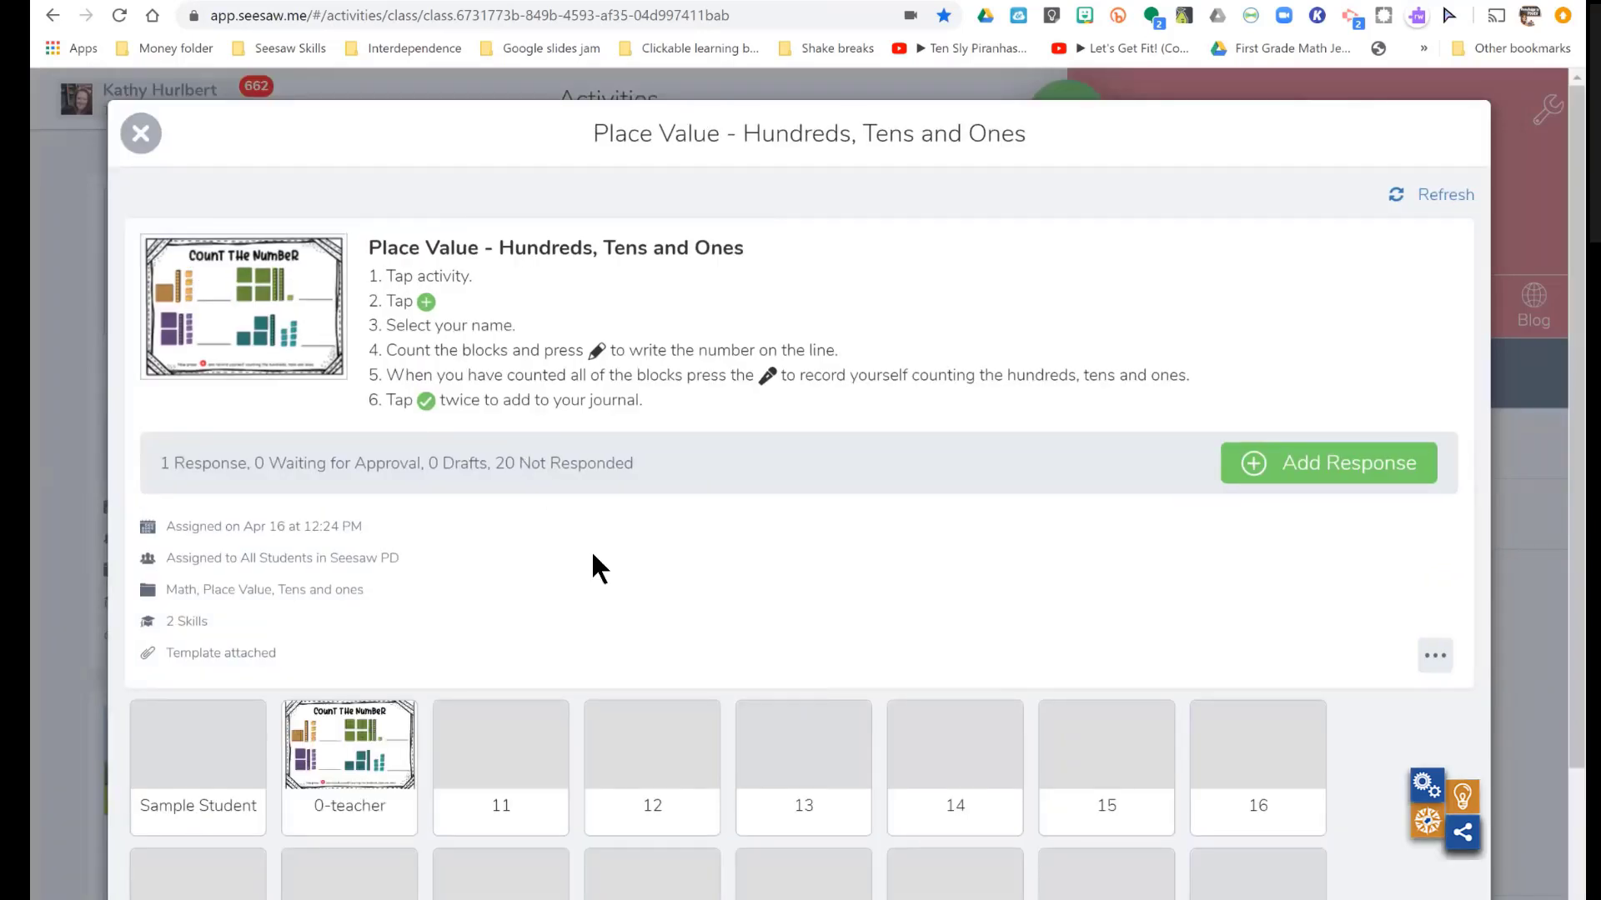
scroll(593, 557, "down", 1)
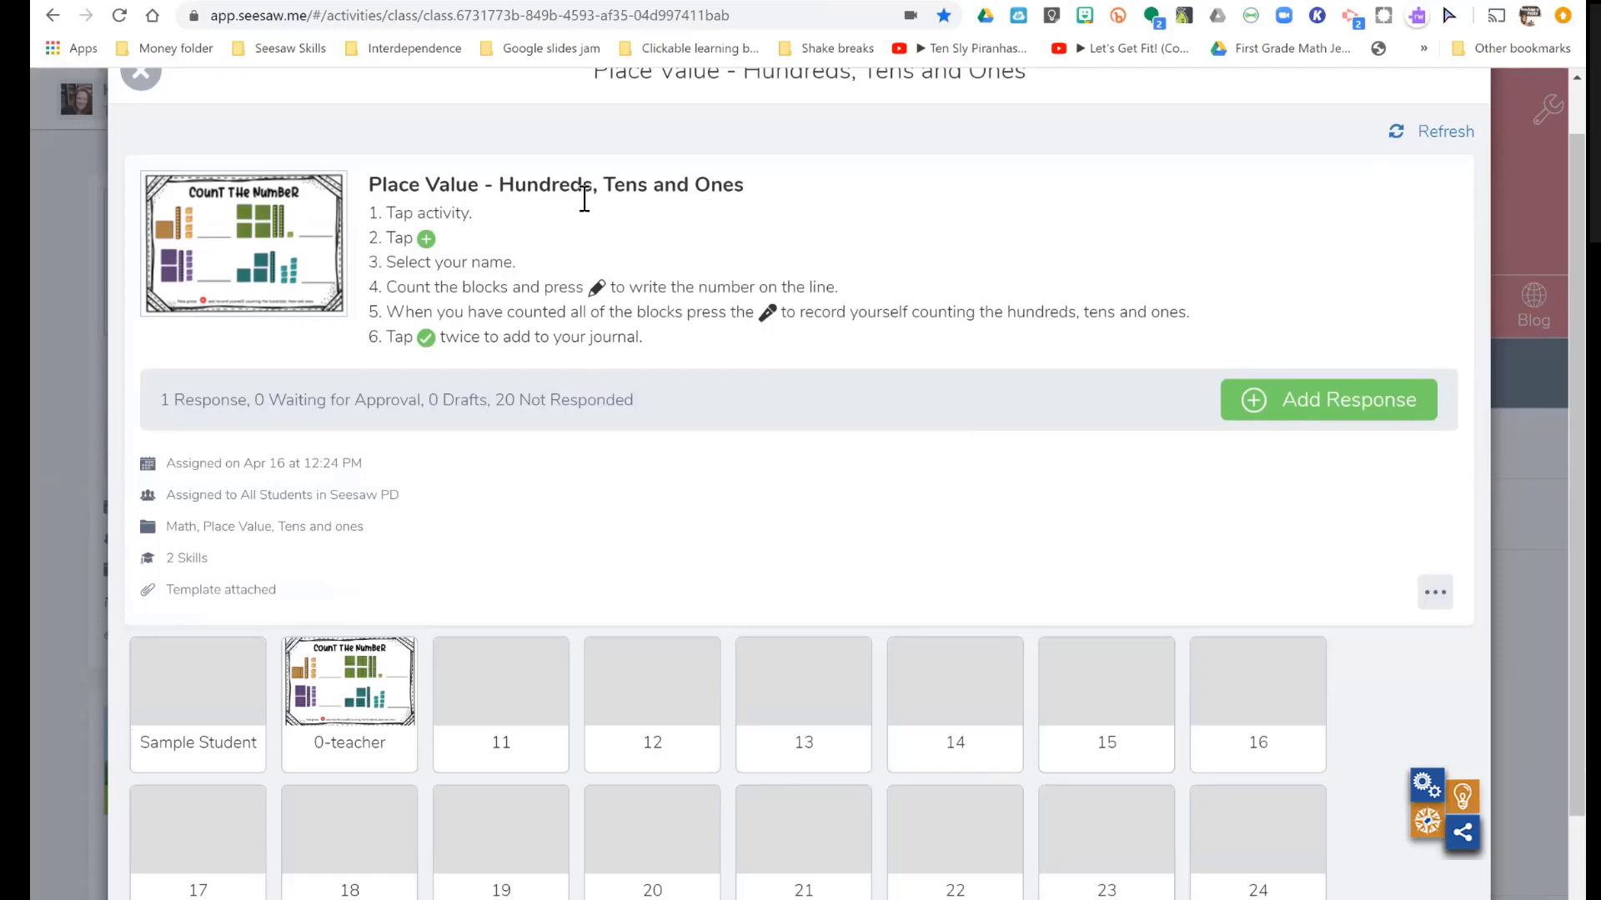
left_click(354, 680)
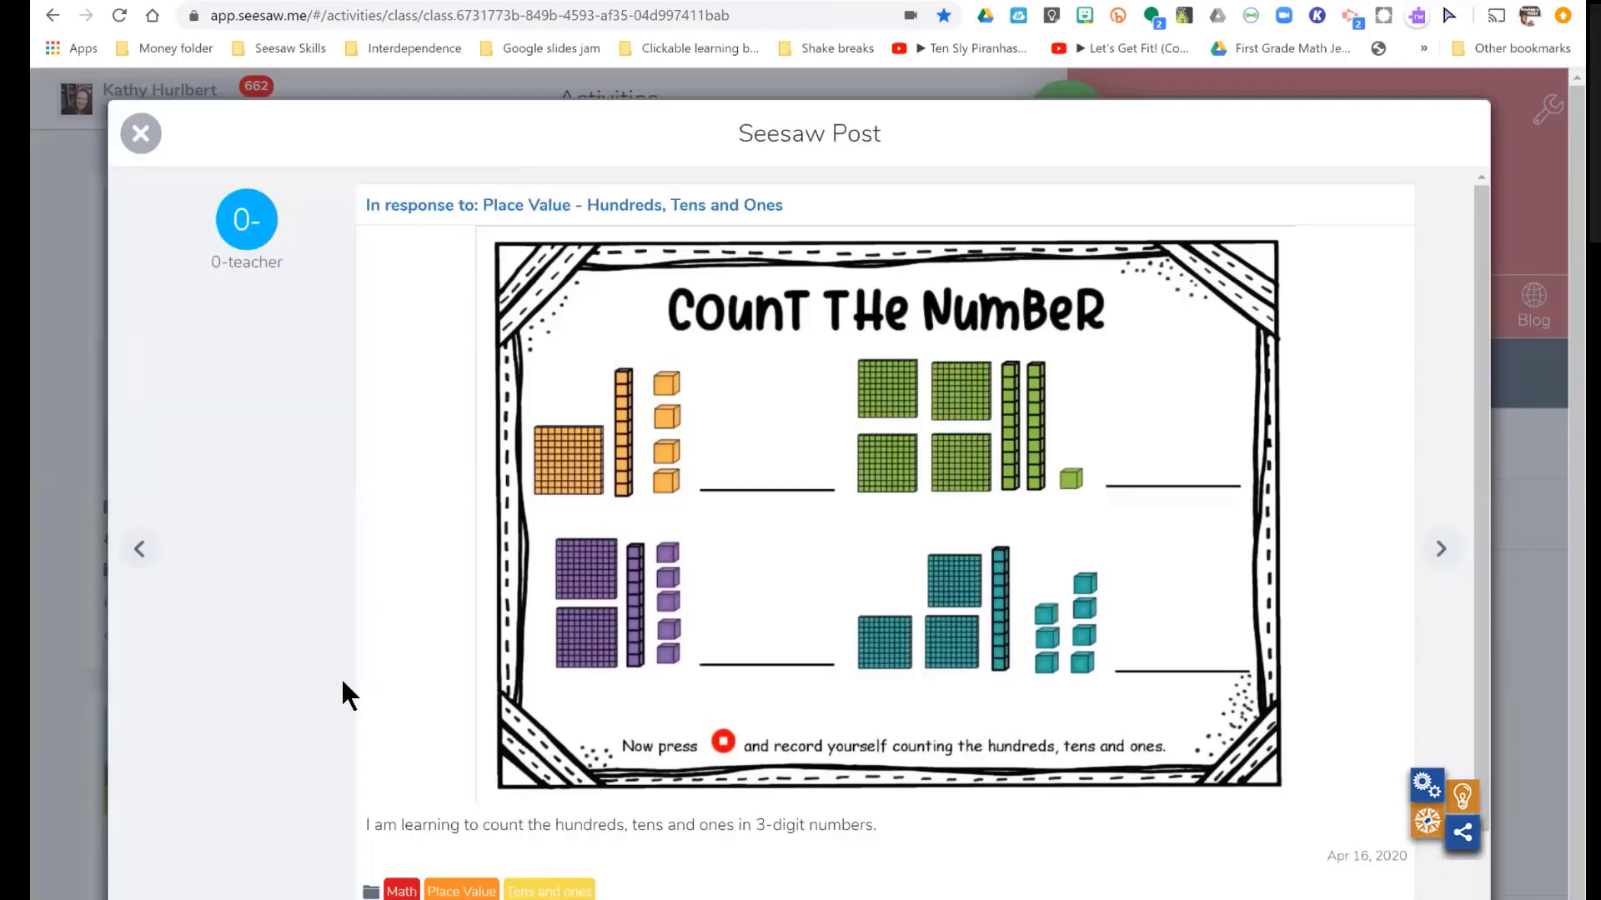
scroll(343, 682, "down", 1)
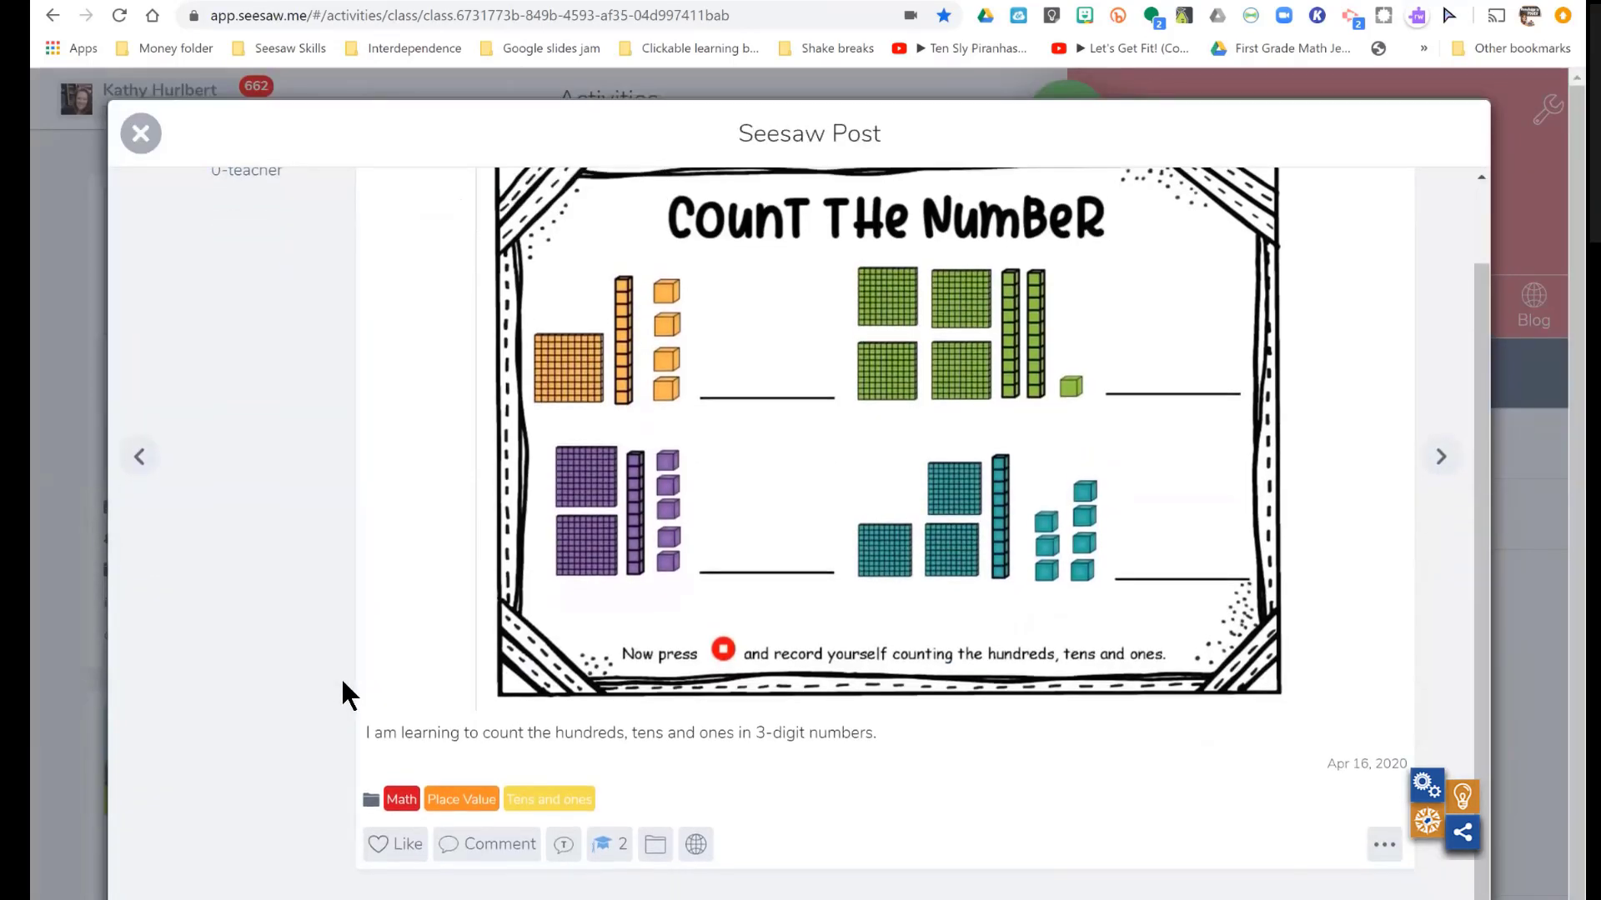
- Rate the response's tagged skills, giving M.2.2D one star and M.2.7B four stars
left_click(607, 846)
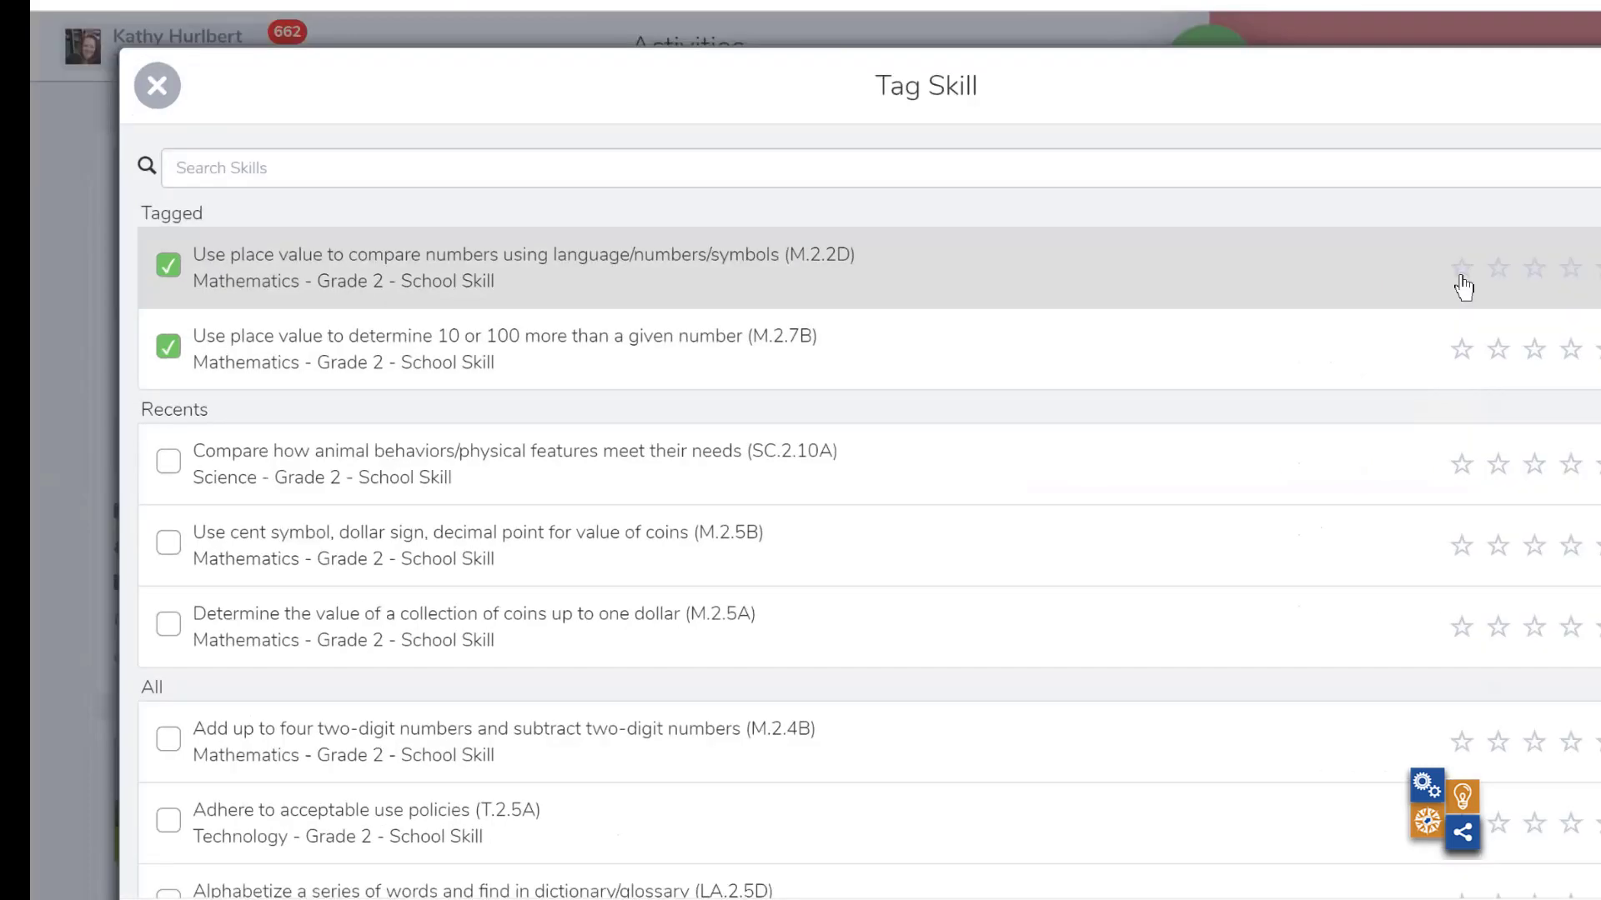
left_click(1462, 278)
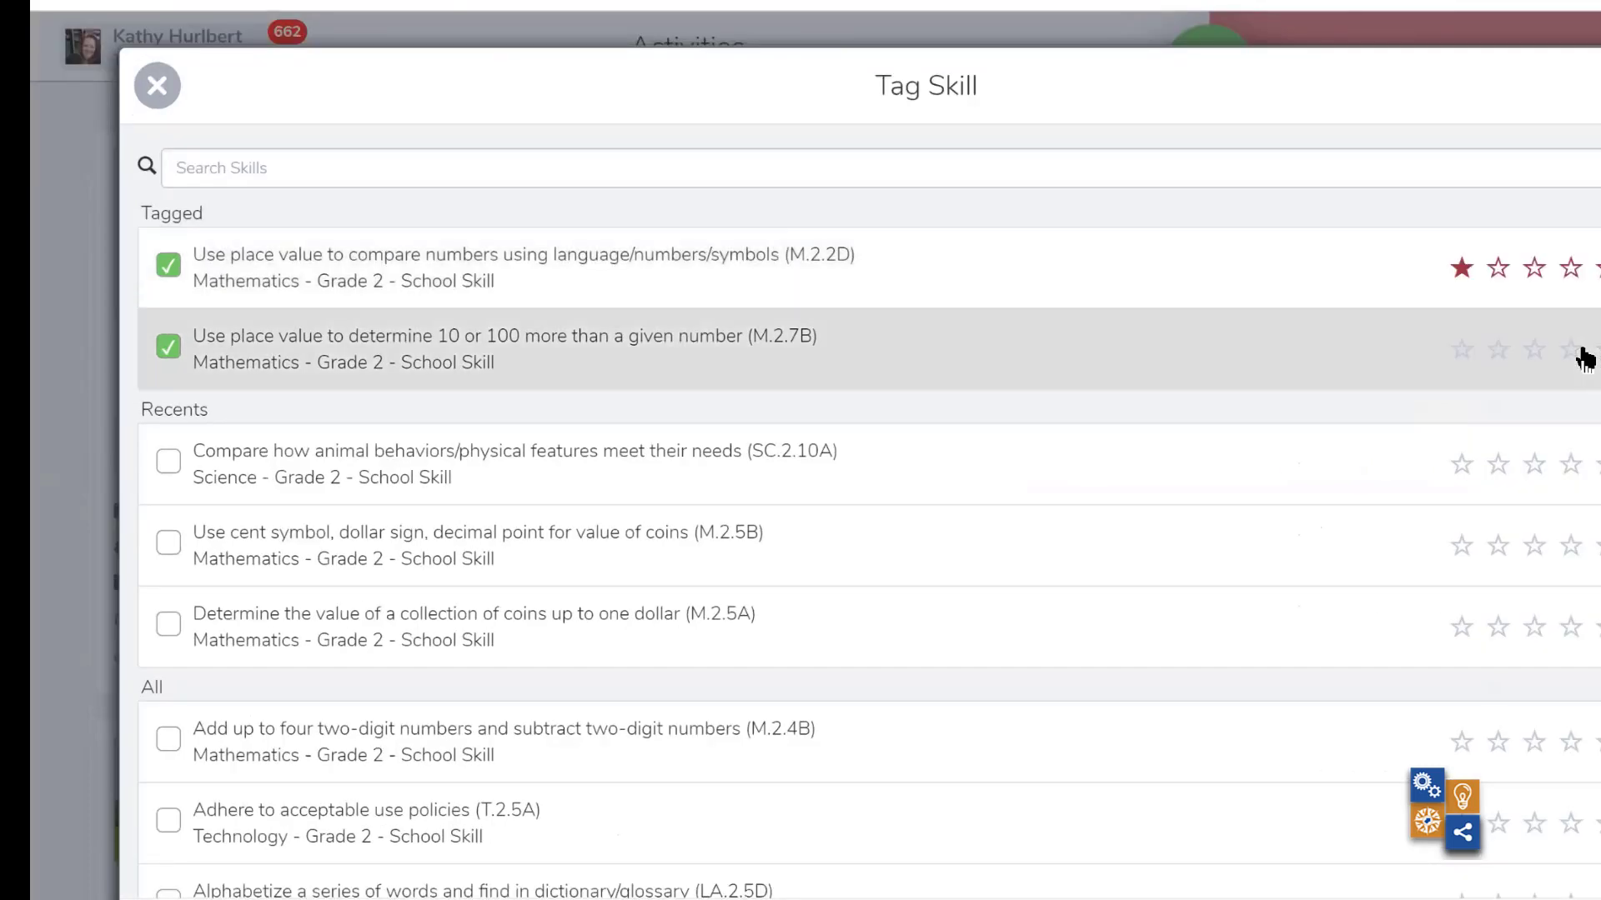
left_click(1582, 357)
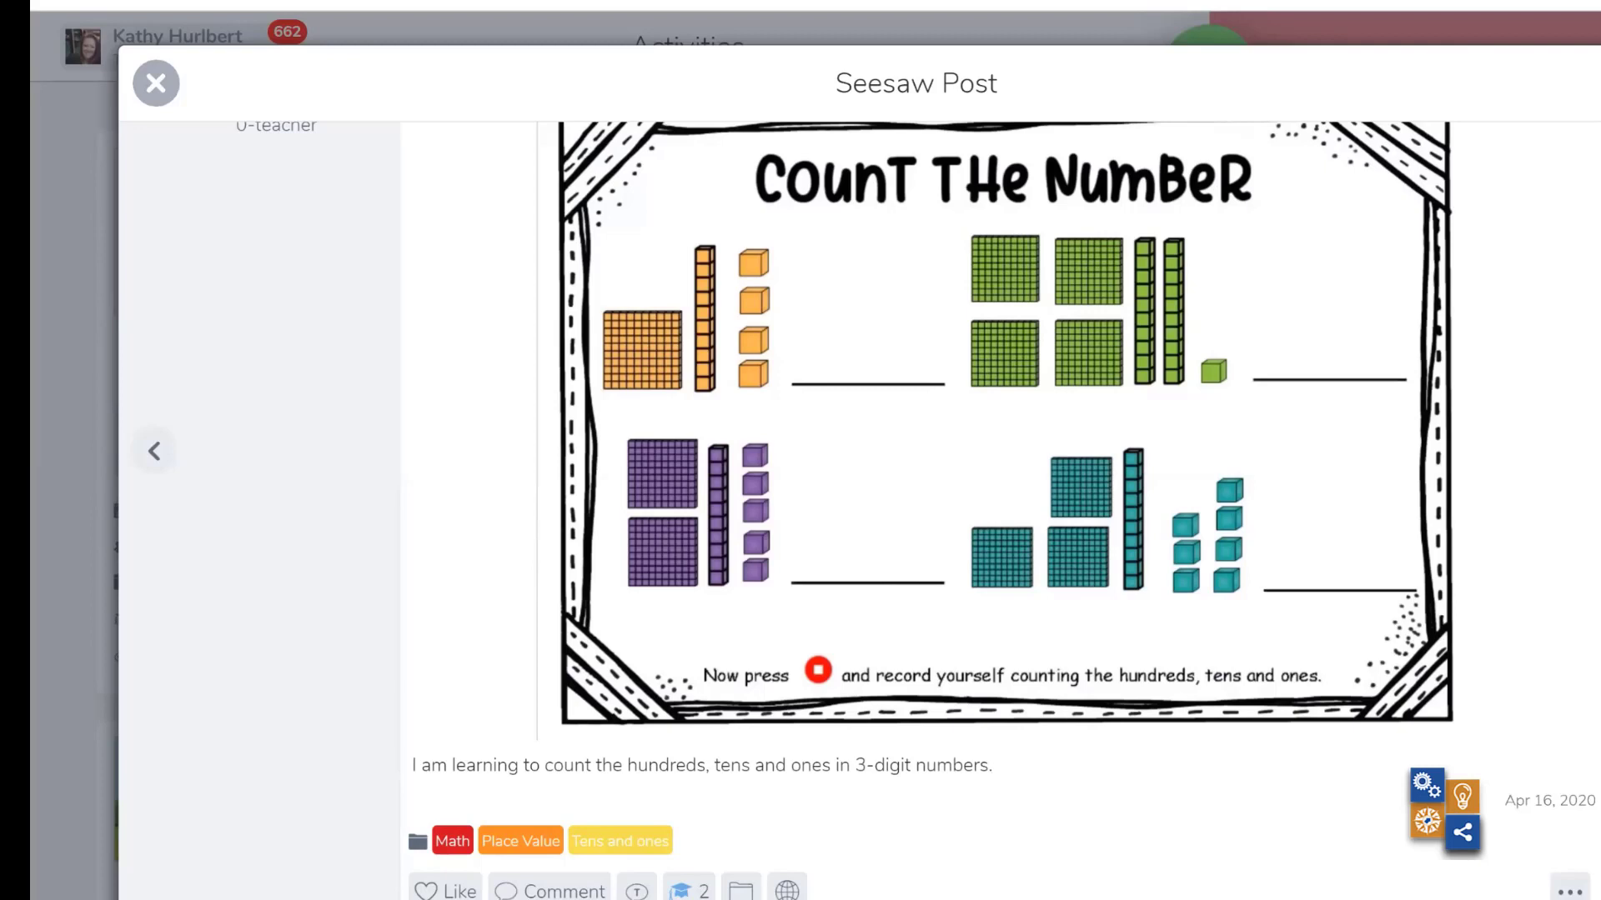
- Go through the next responses as far as student 12, and close the response and the Place Value activity
key("Right")
key("Right")
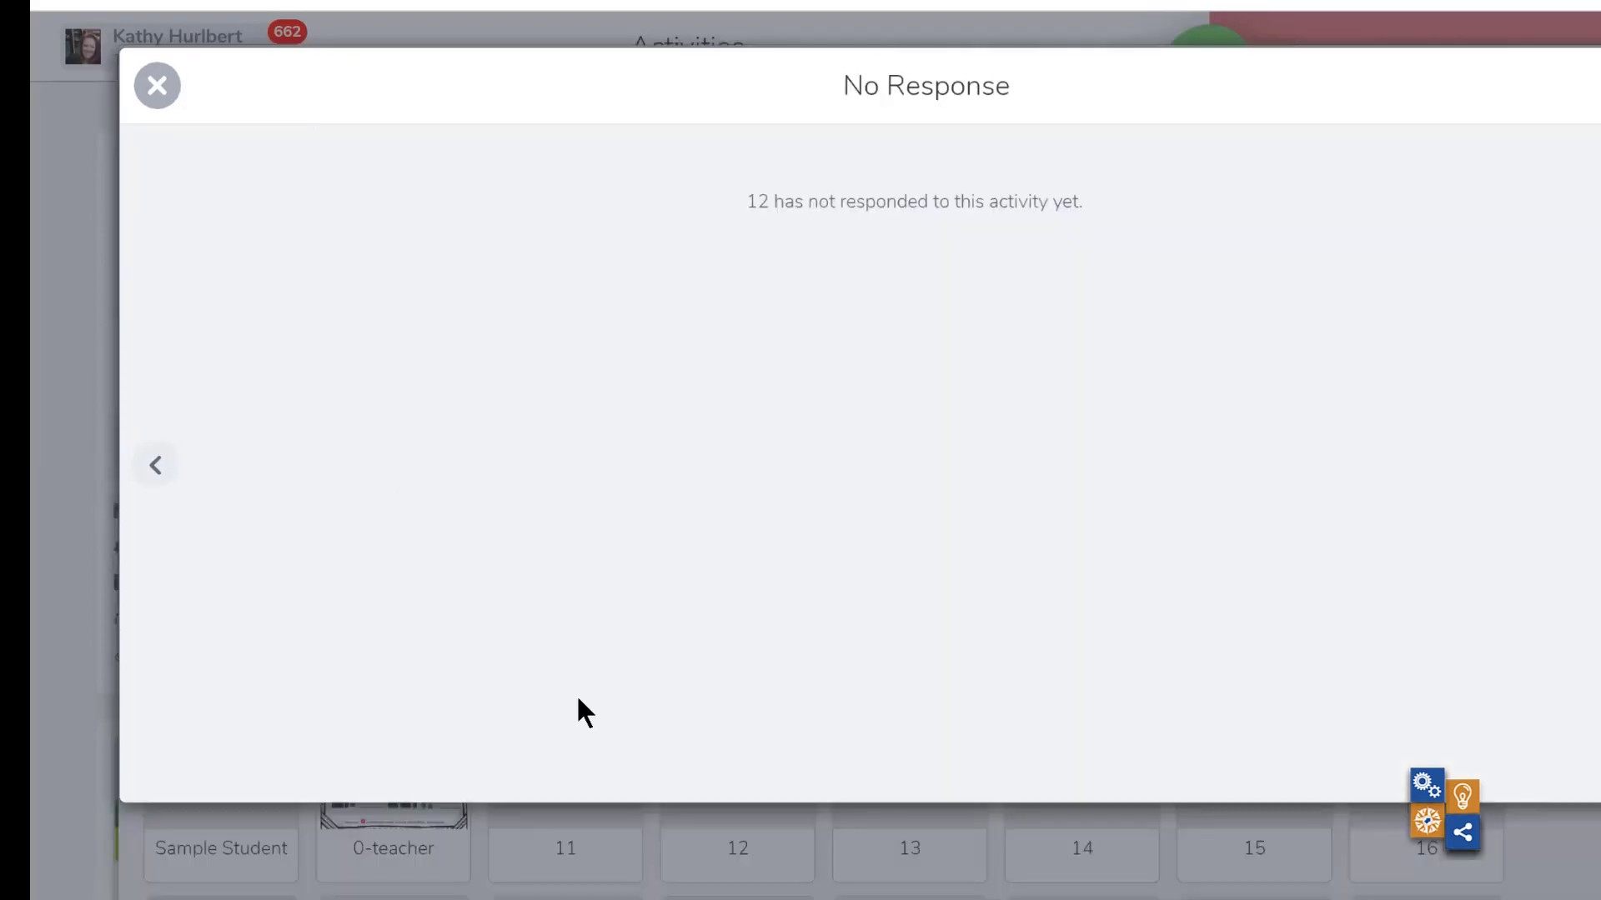
left_click(157, 85)
left_click(157, 83)
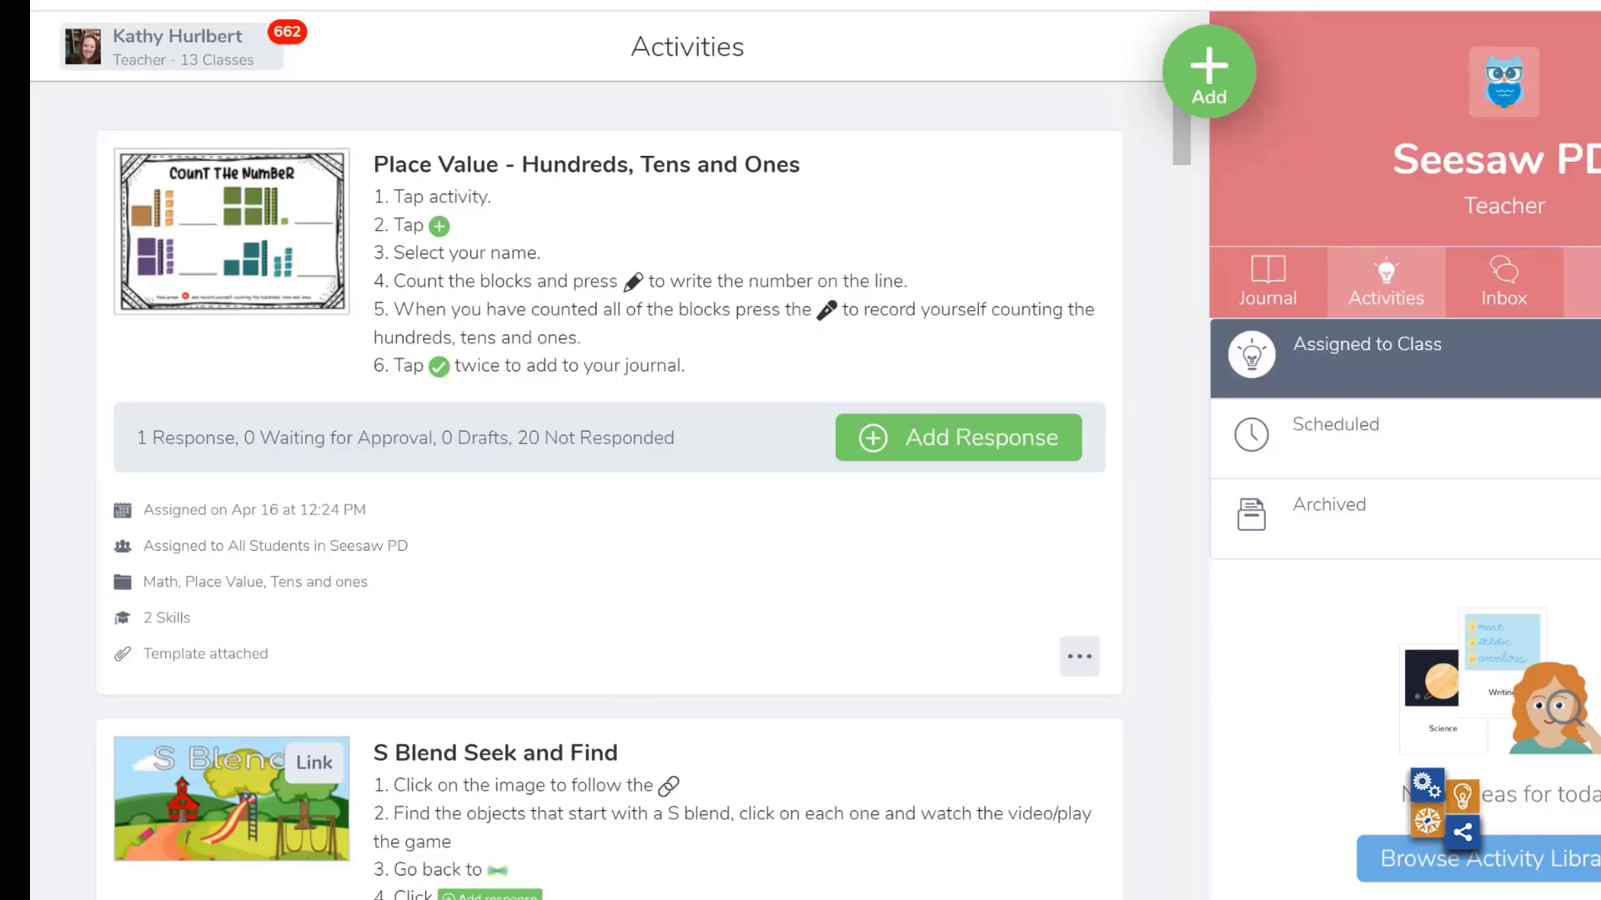
- Open the class skills overview and examine the color-coded grid across all skills and students
left_click(1584, 282)
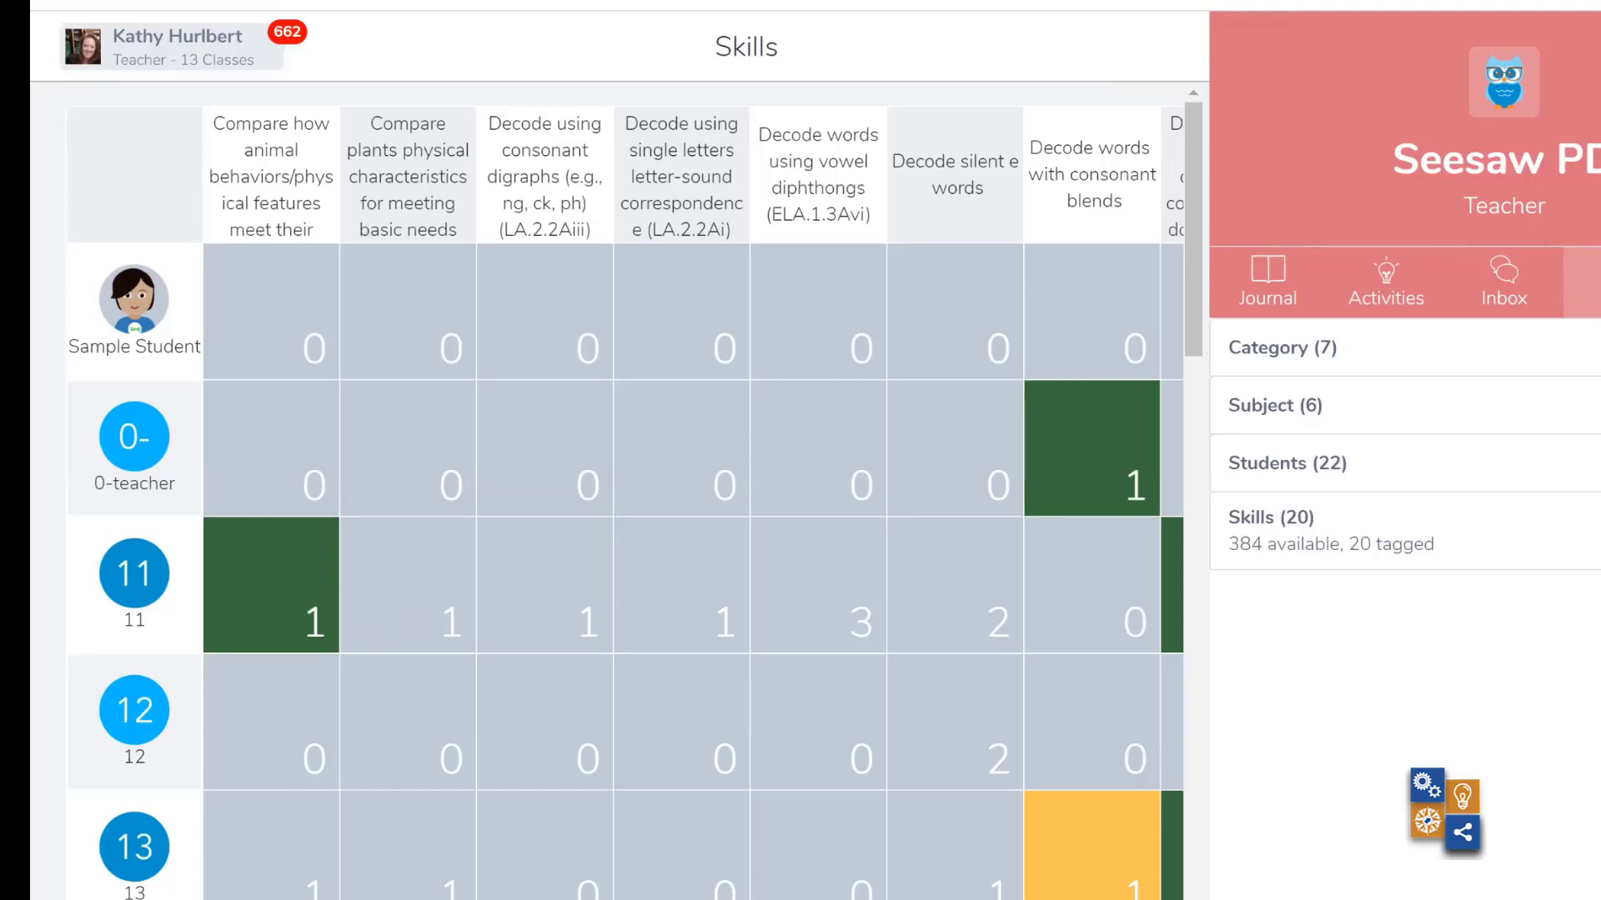
scroll(615, 504, "right", 5)
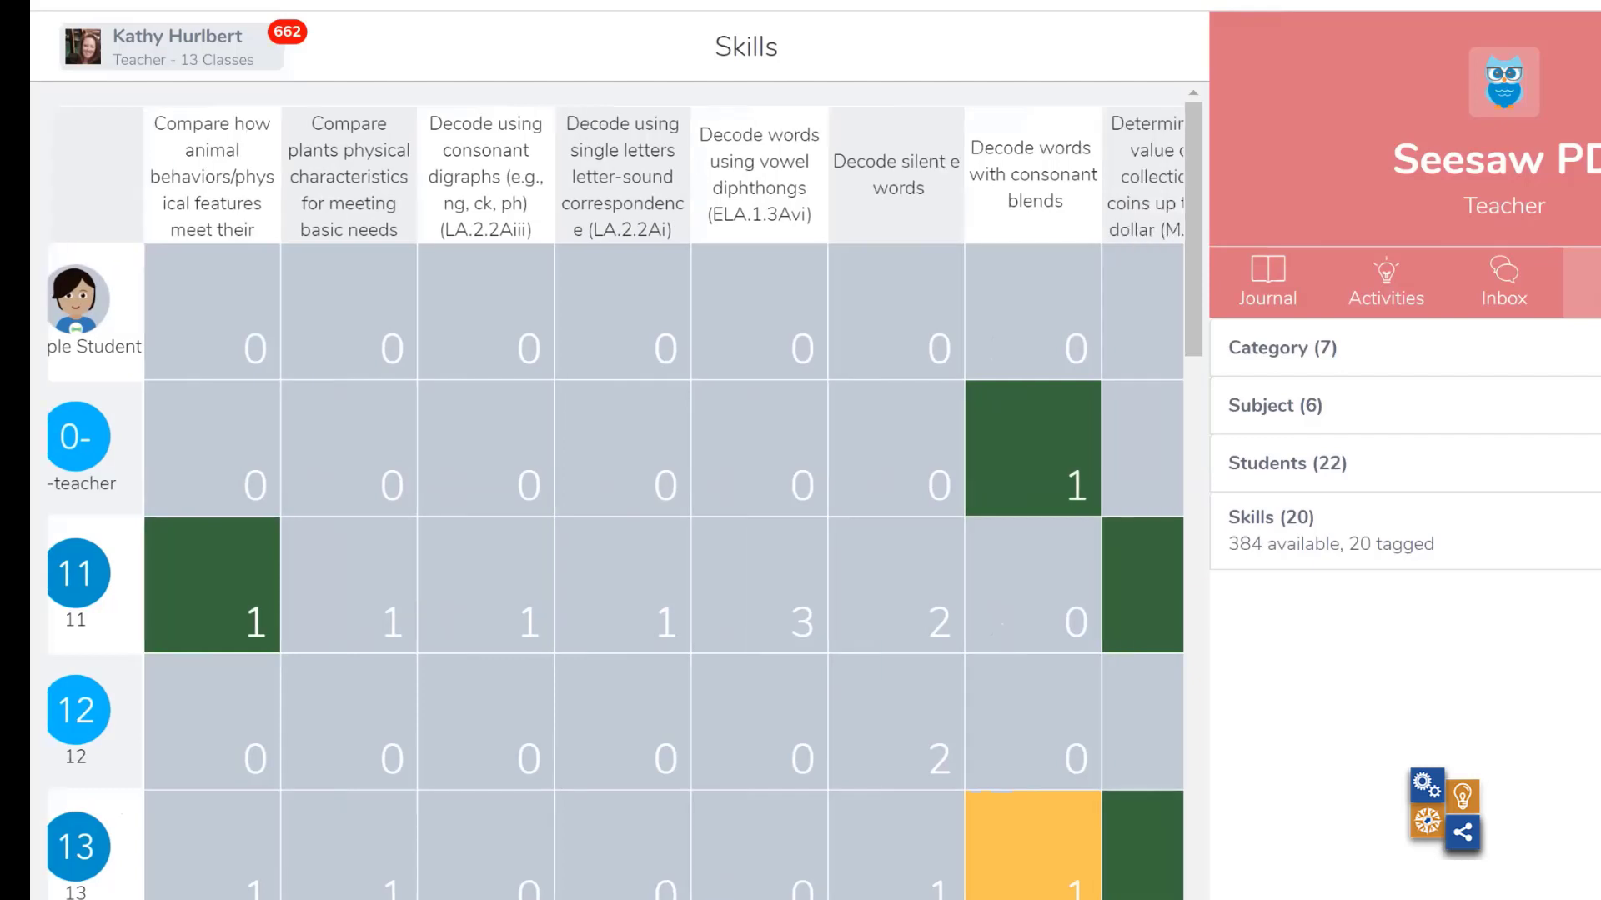
scroll(615, 504, "right", 10)
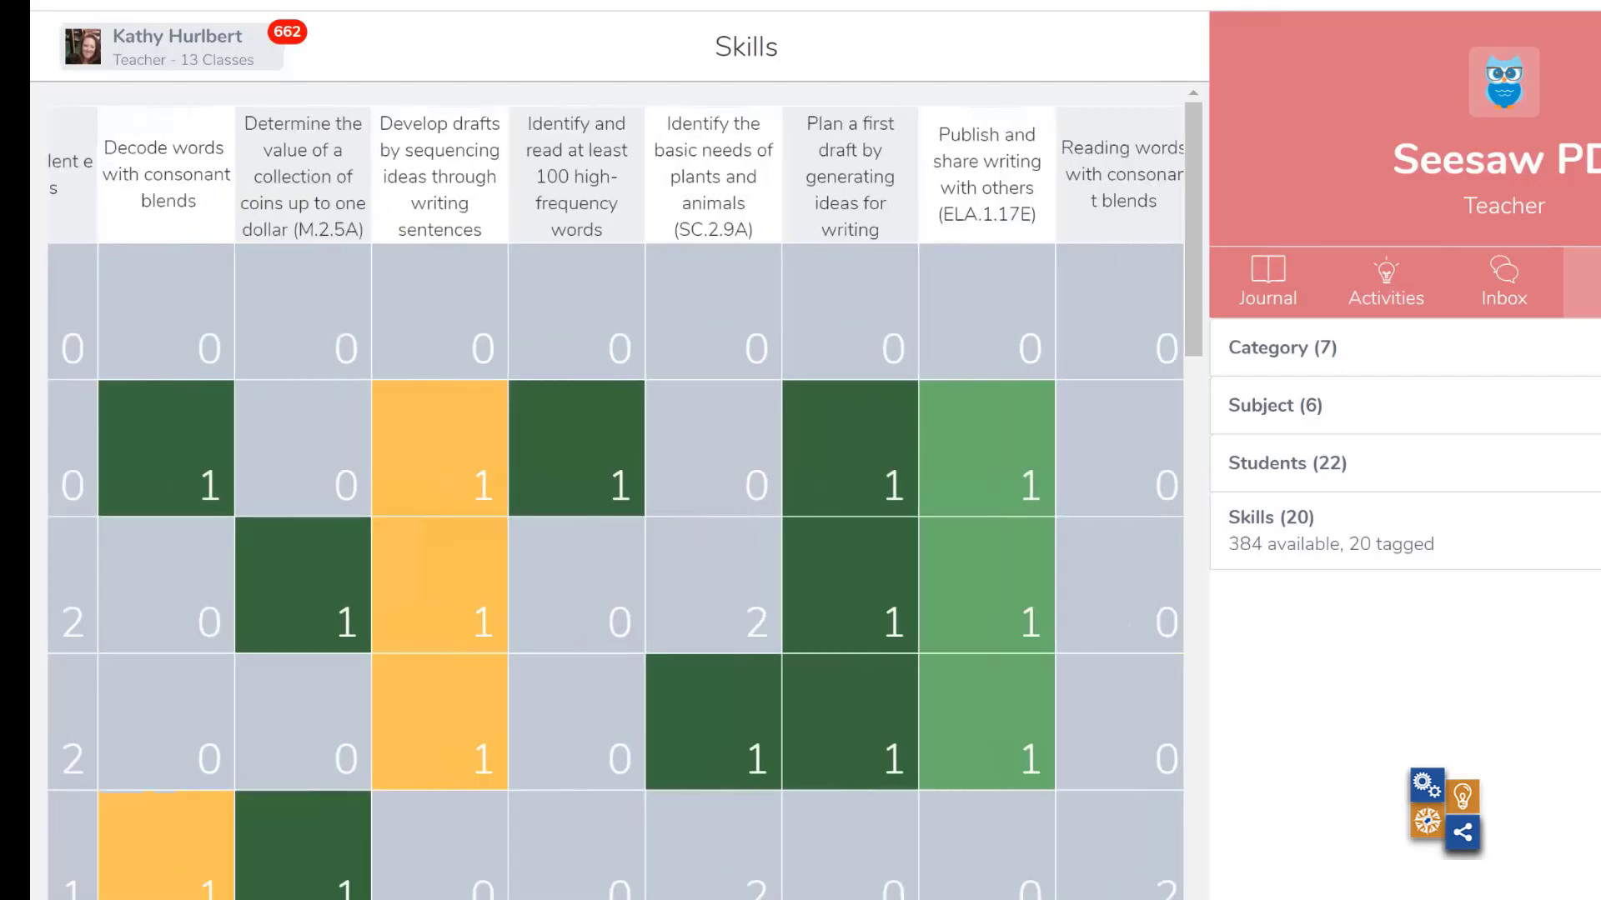
scroll(616, 504, "right", 1)
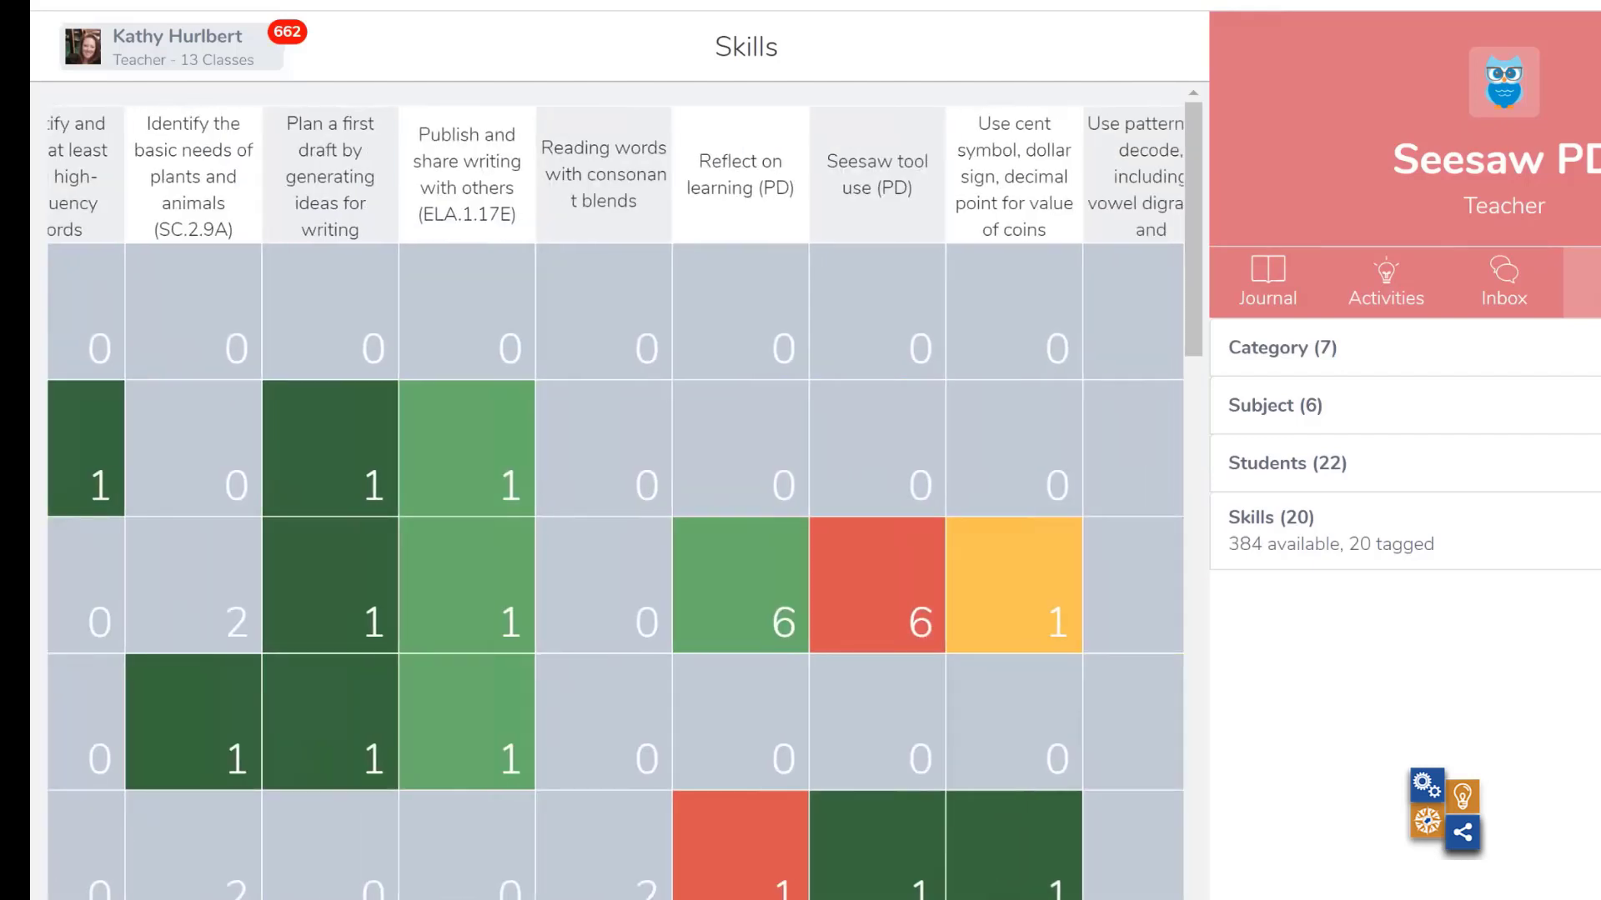
mouse_move(870, 899)
scroll(615, 490, "down", 8)
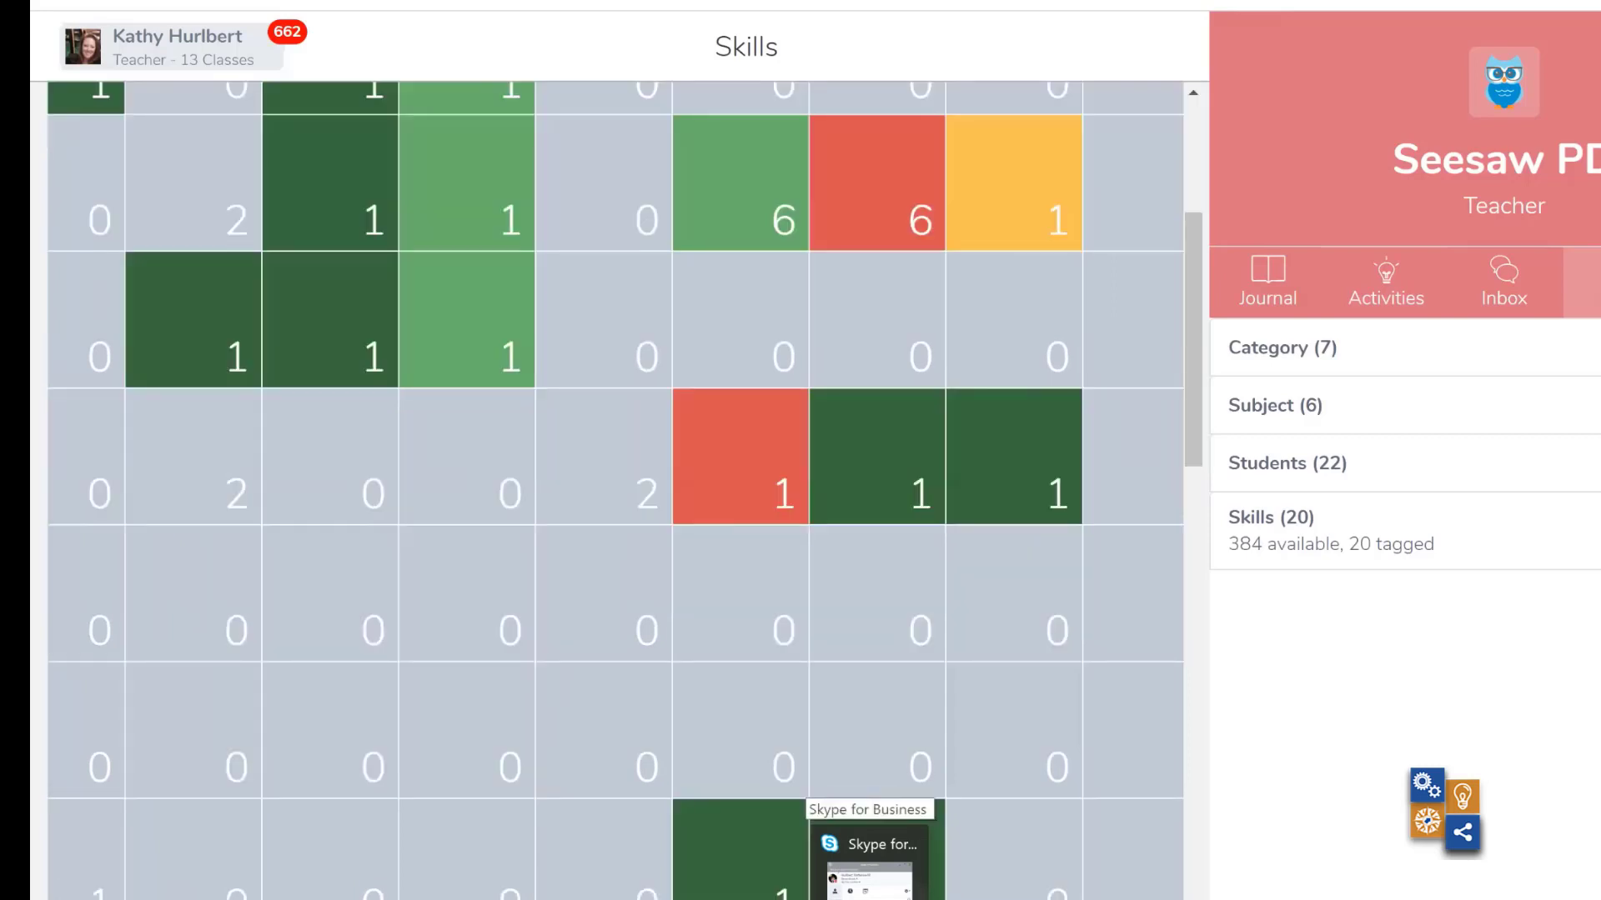
scroll(616, 491, "up", 8)
scroll(615, 490, "up", 1)
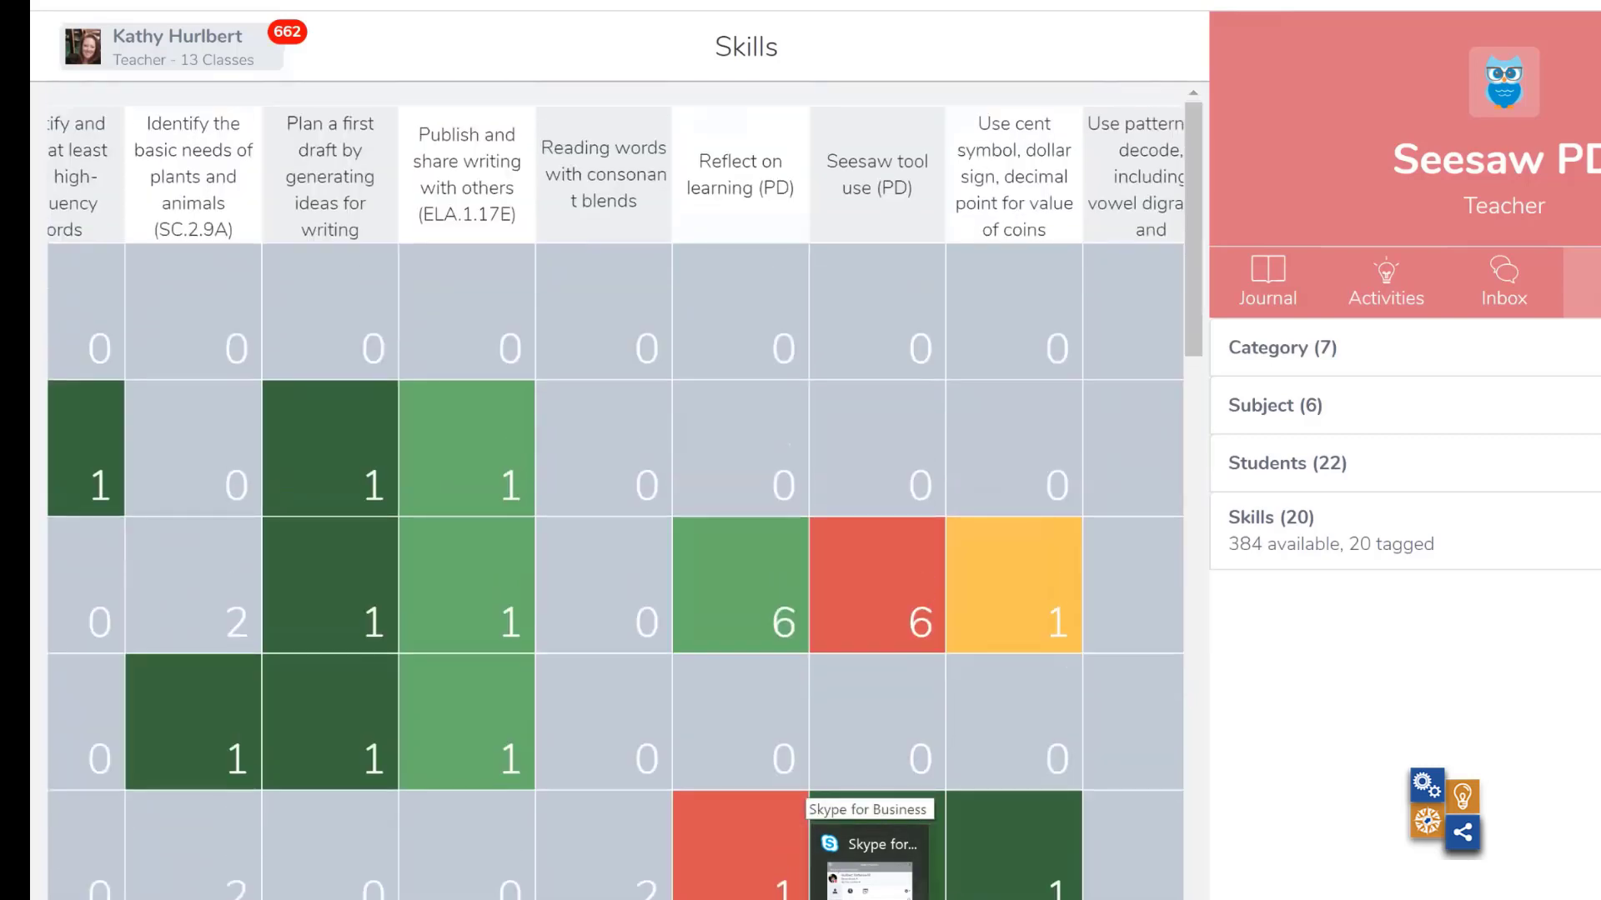
scroll(615, 504, "left", 5)
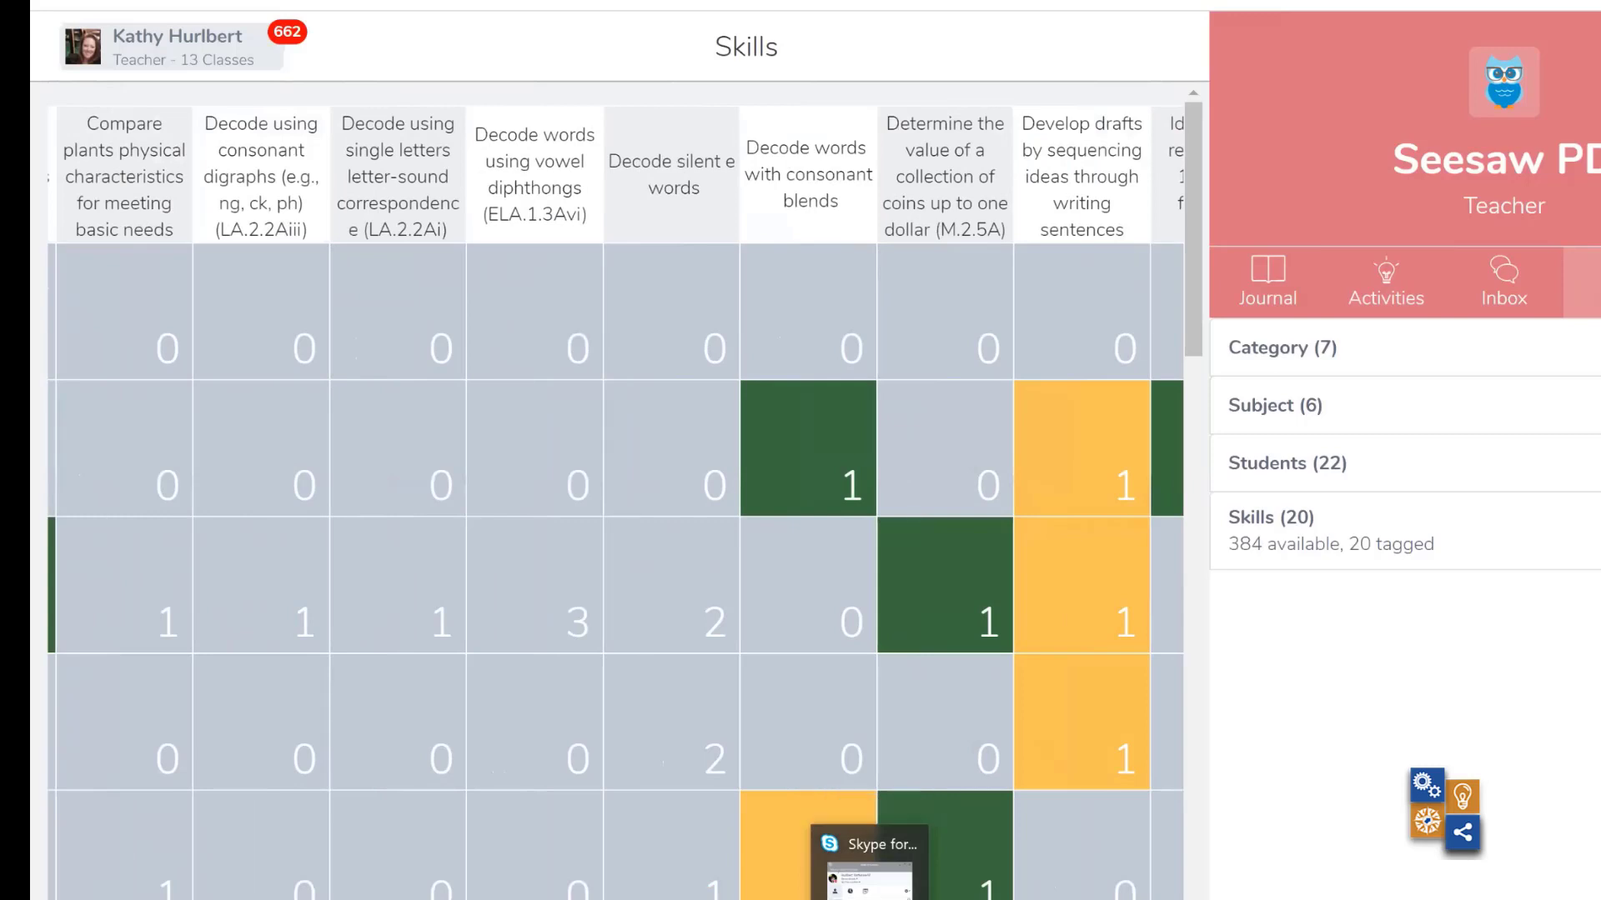
scroll(615, 503, "left", 2)
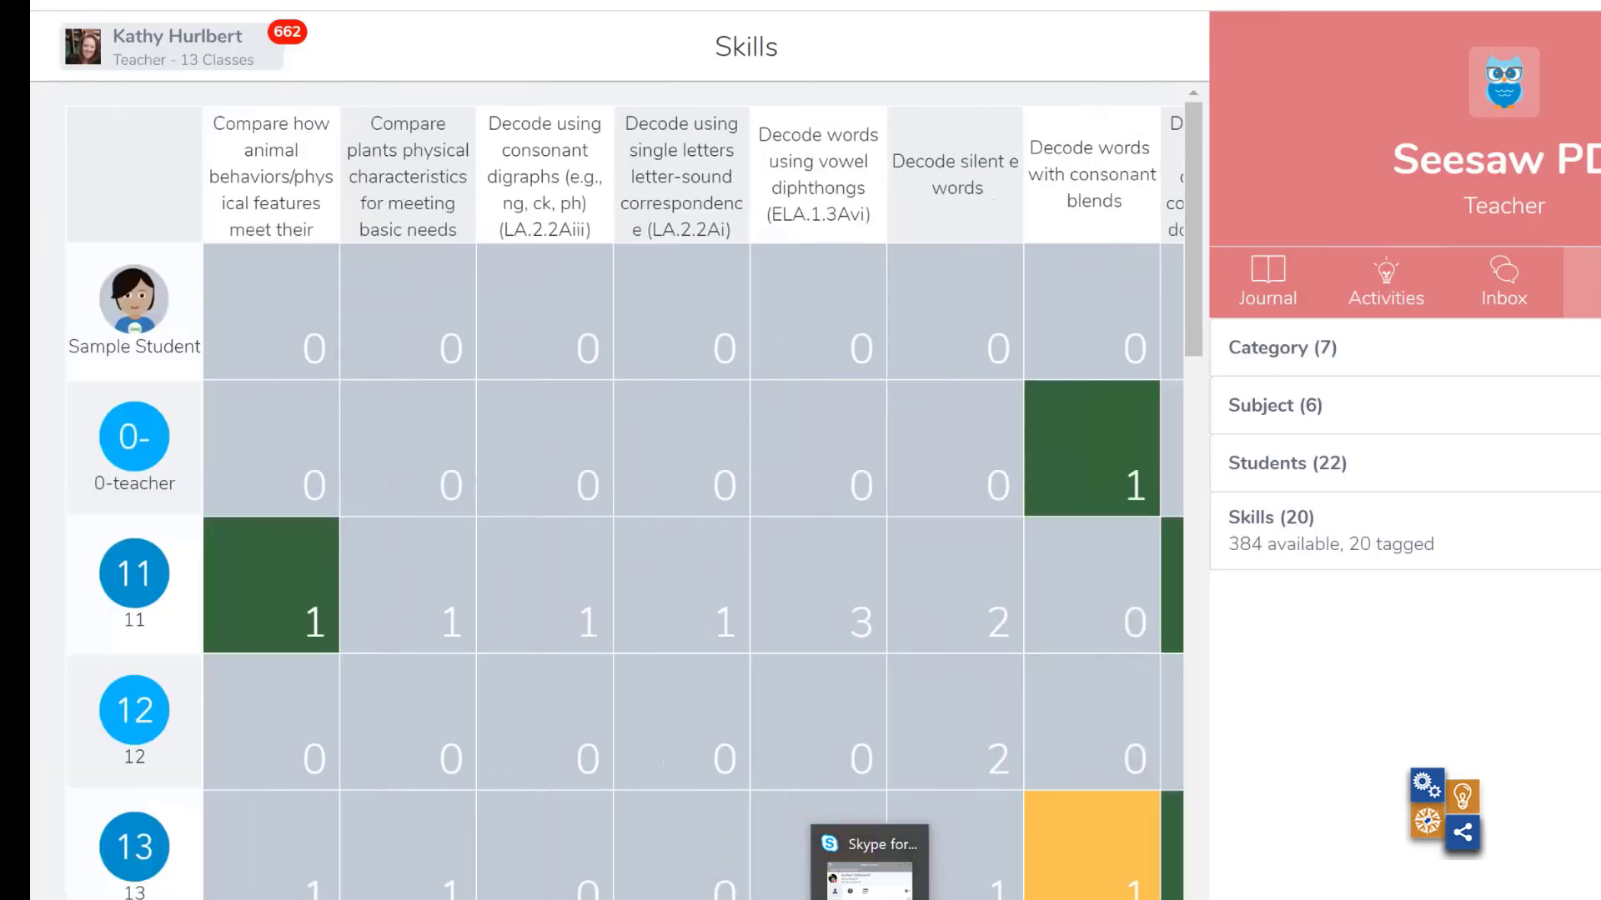
- Filter the skills grid by the Word work category, review the students' tags, and clear the filter
left_click(1298, 361)
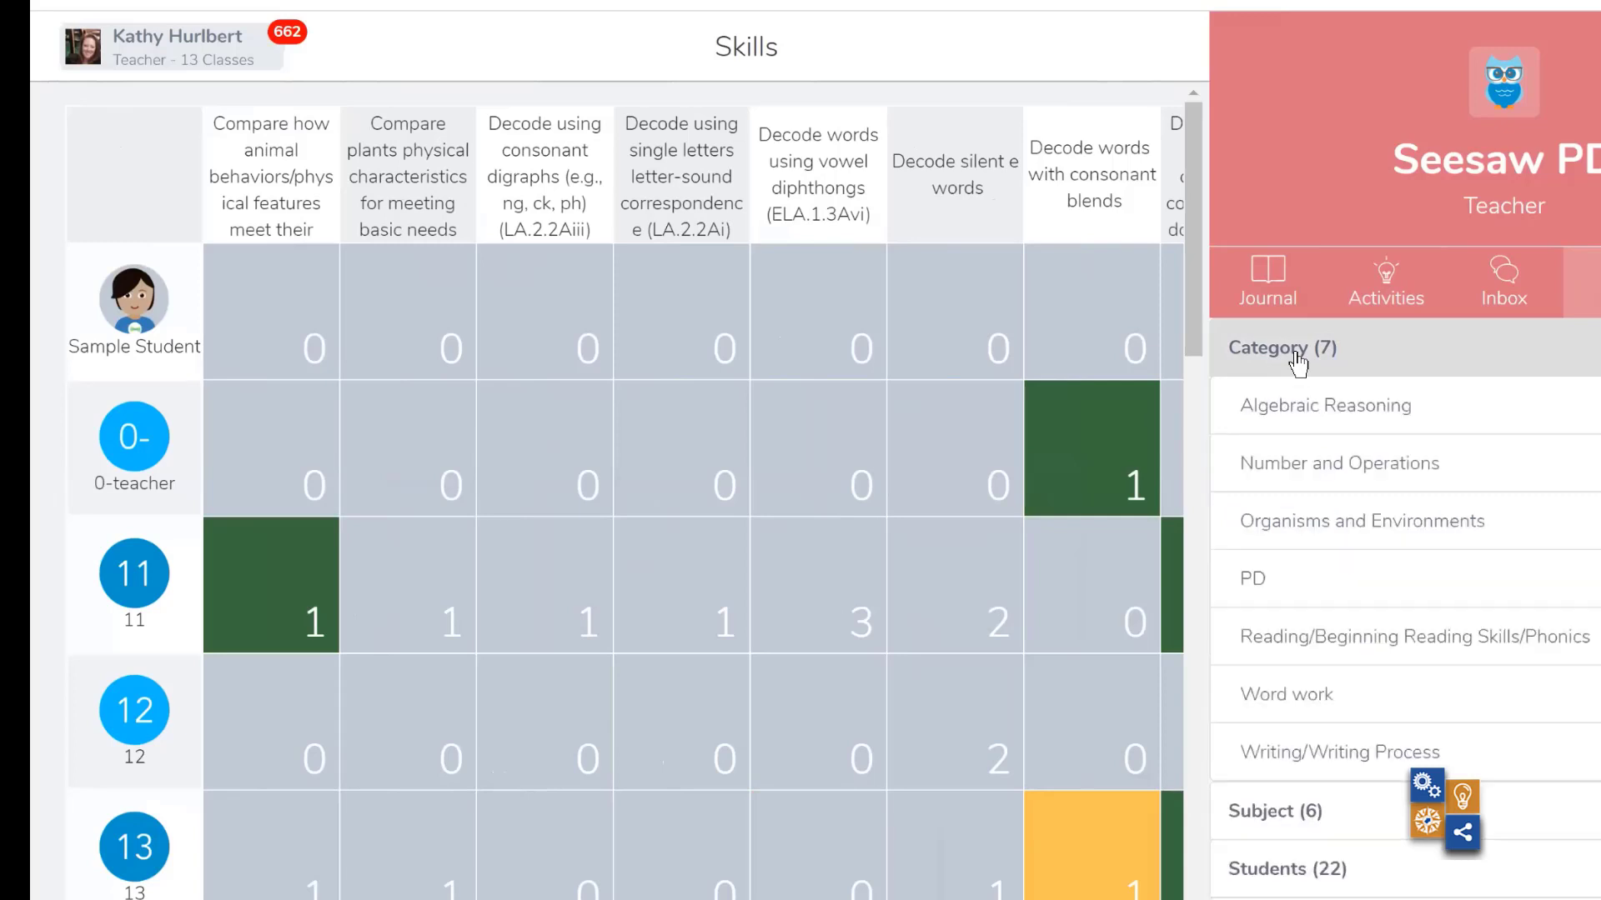
double_click(1336, 699)
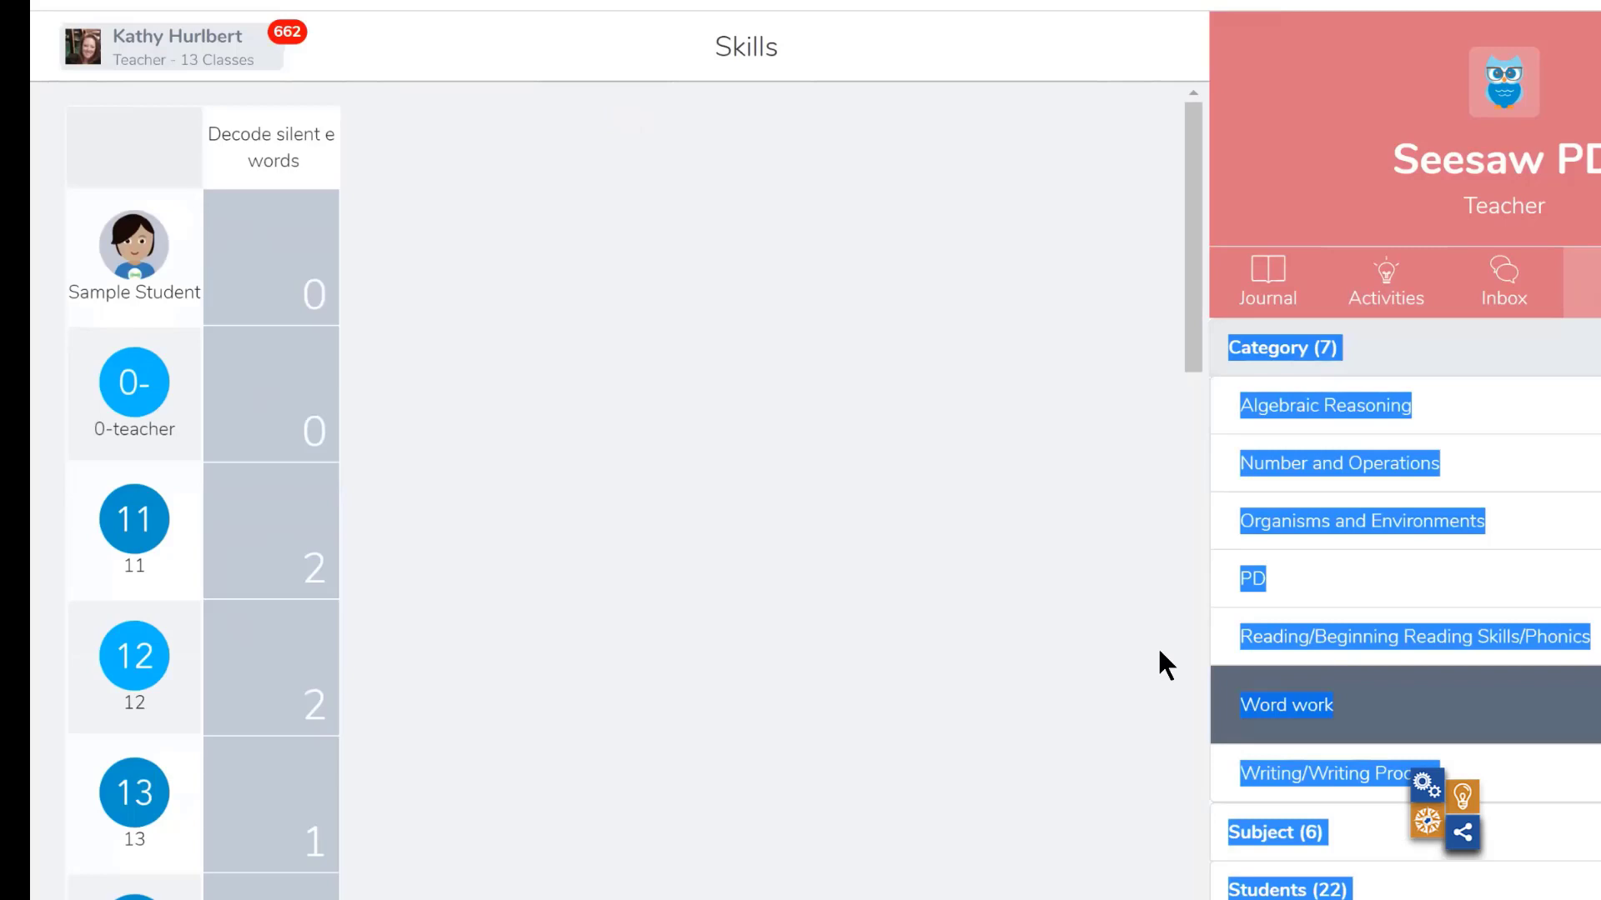
scroll(819, 586, "down", 13)
scroll(819, 586, "up", 7)
scroll(807, 534, "up", 6)
left_click(881, 488)
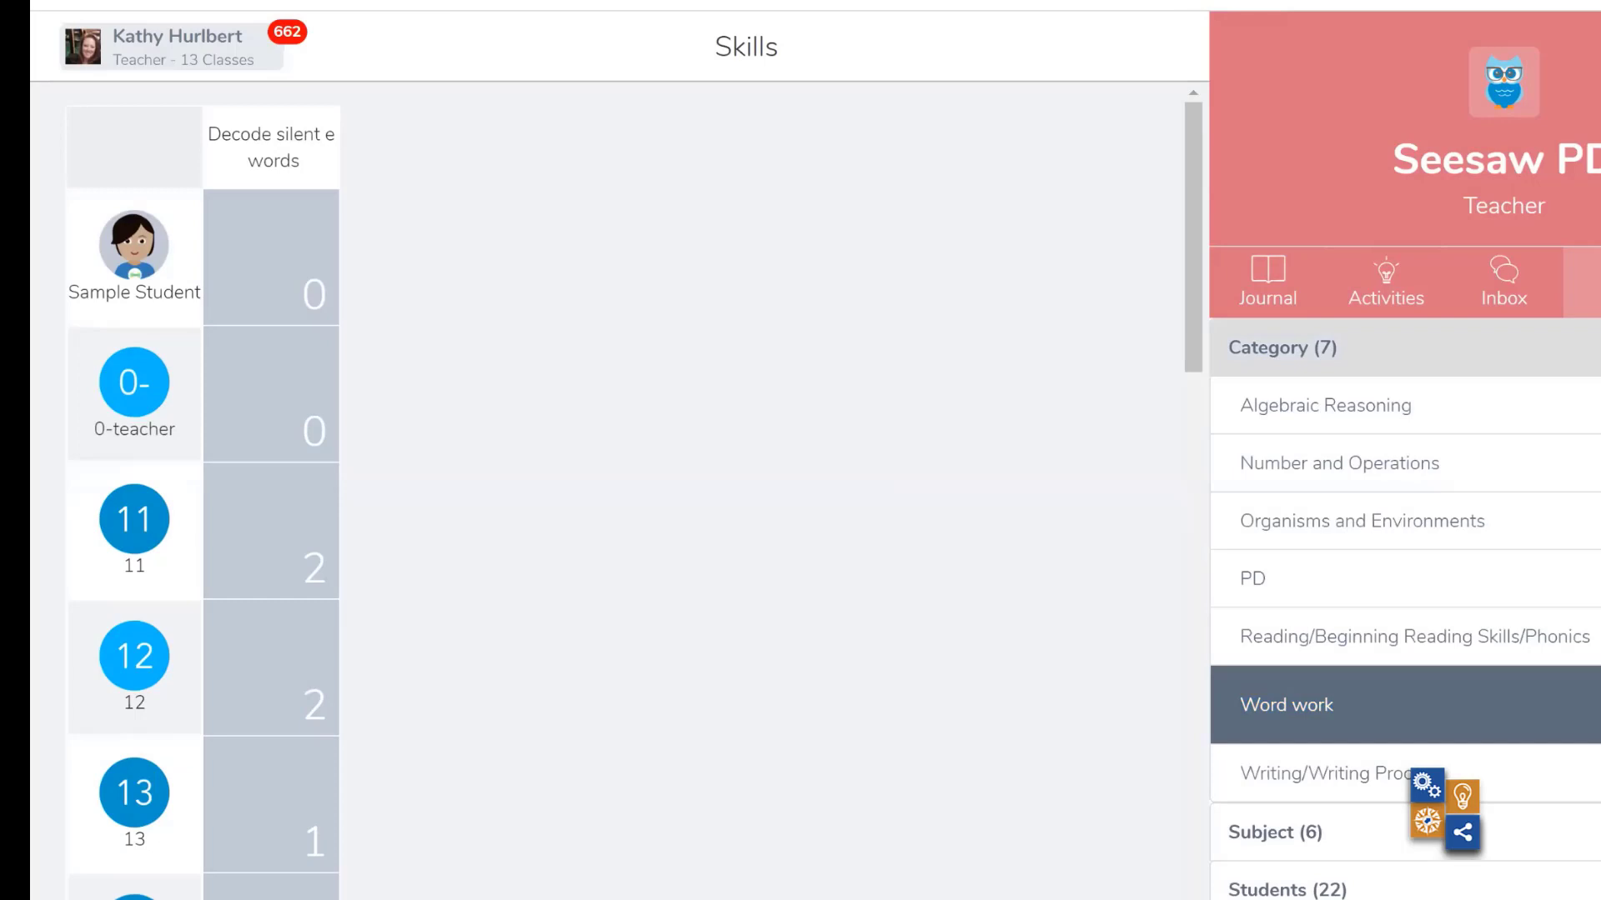
left_click(1594, 704)
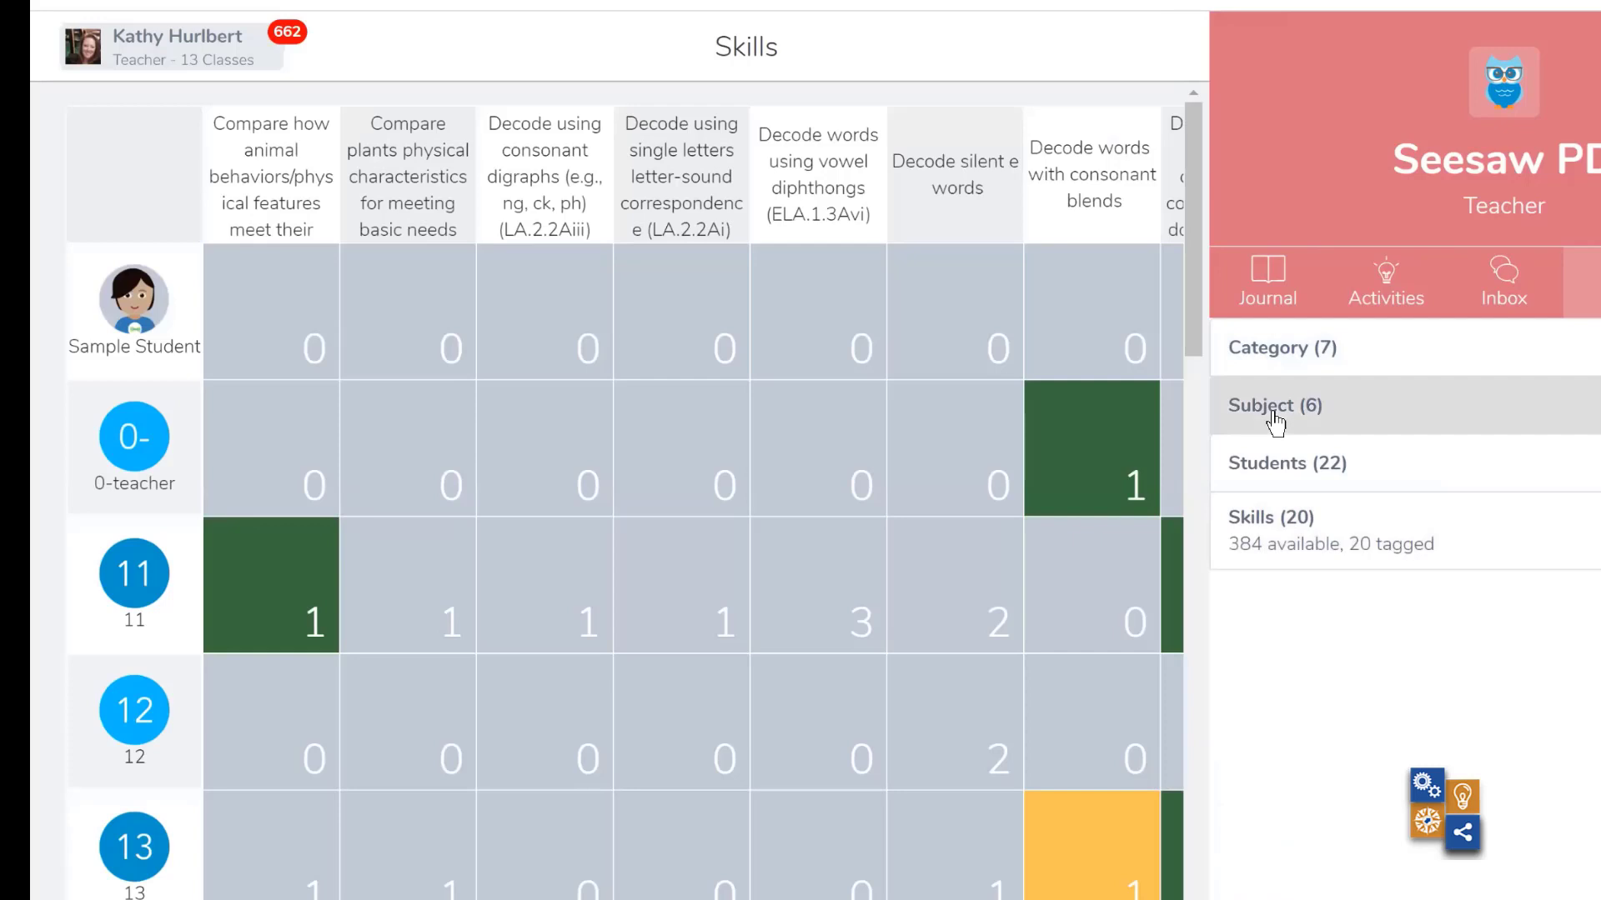
- Review the subject filter options, and filter the skills grid to show only student 12
left_click(1274, 416)
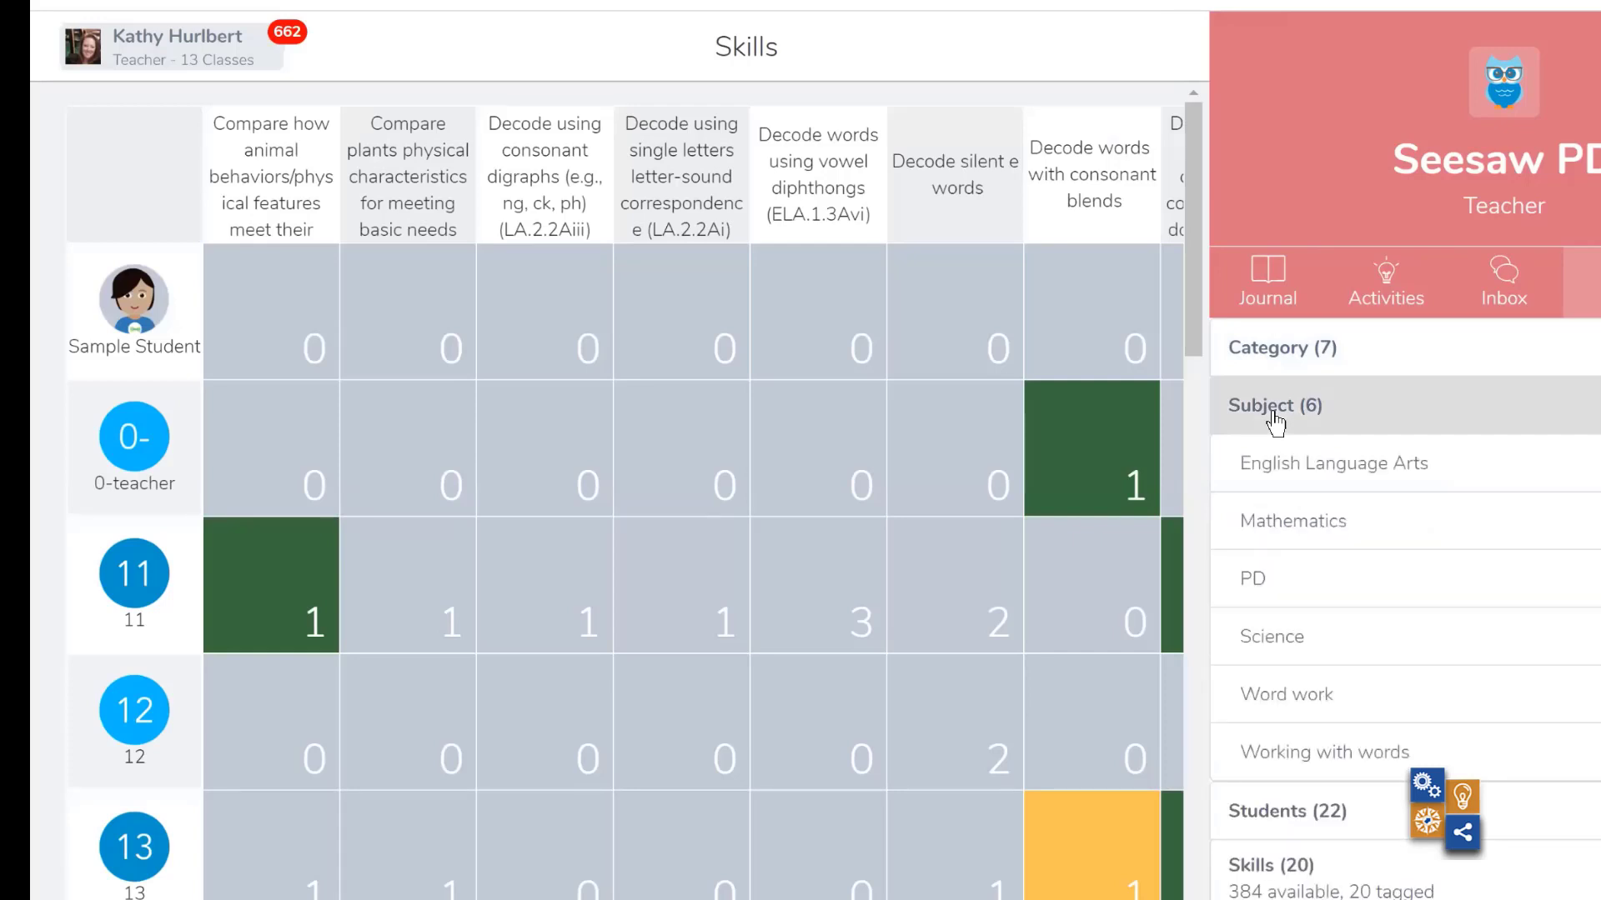
left_click(1275, 416)
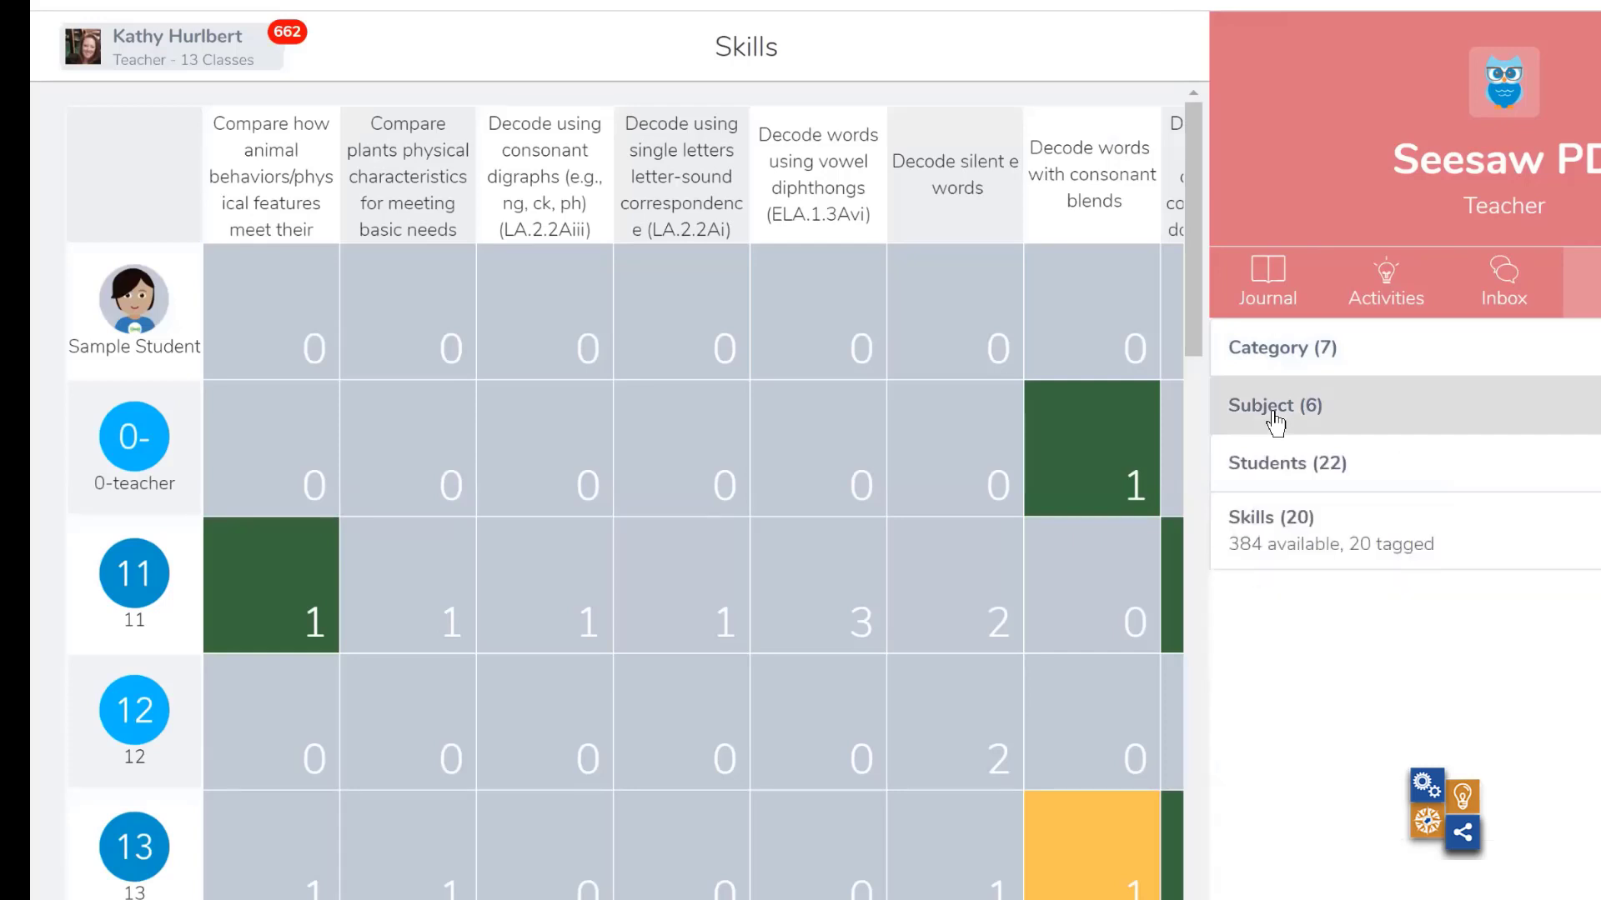
double_click(1282, 463)
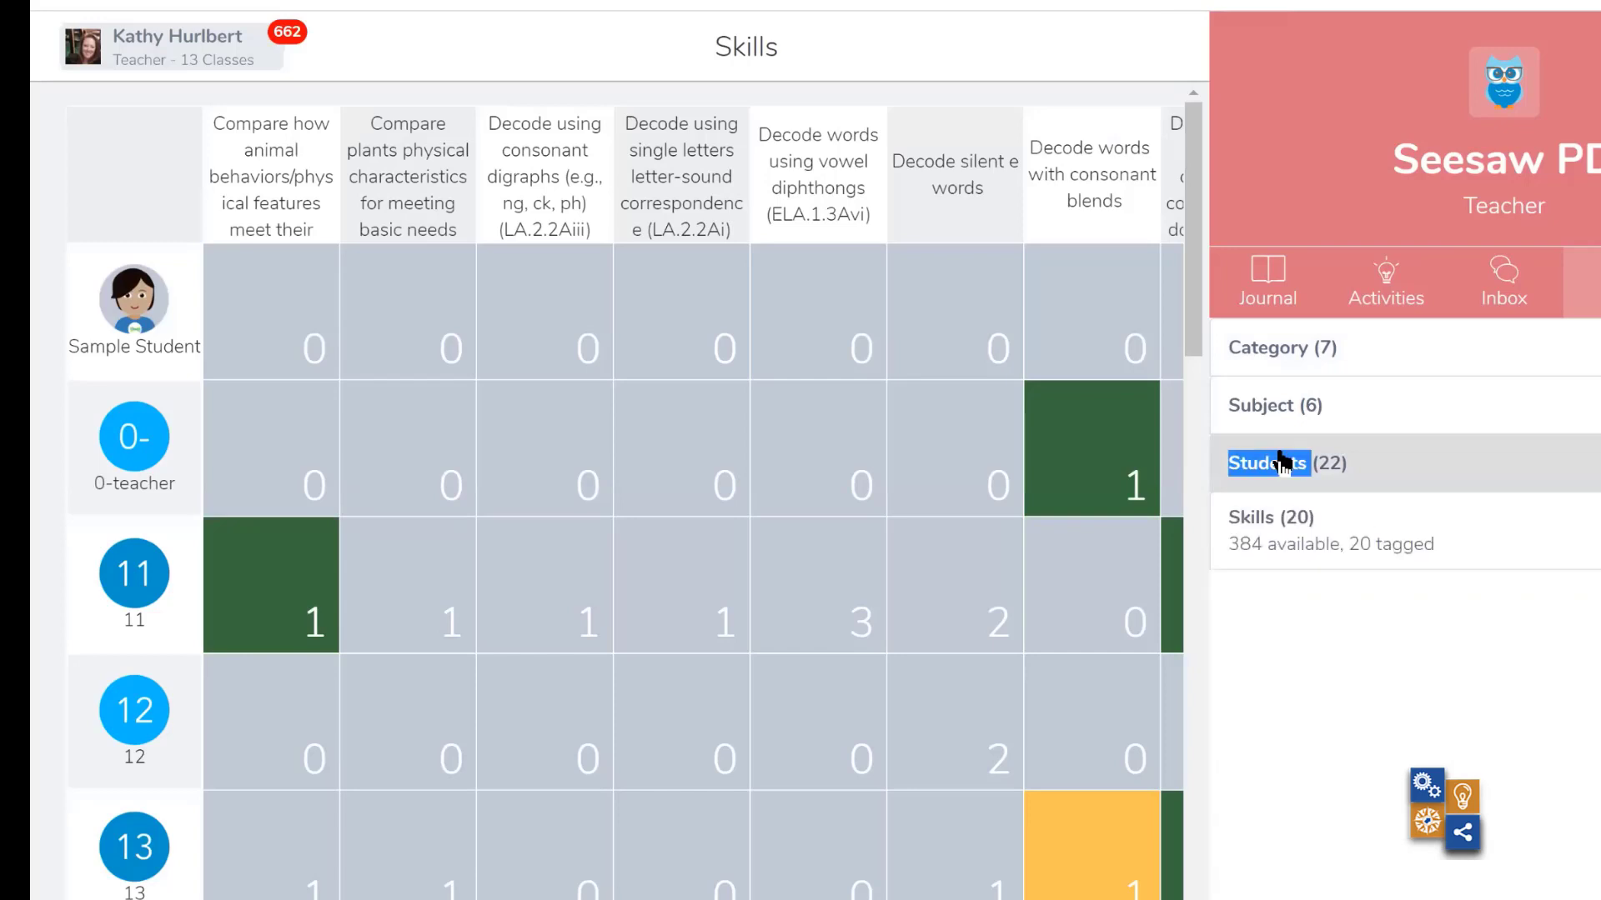
left_click(1284, 463)
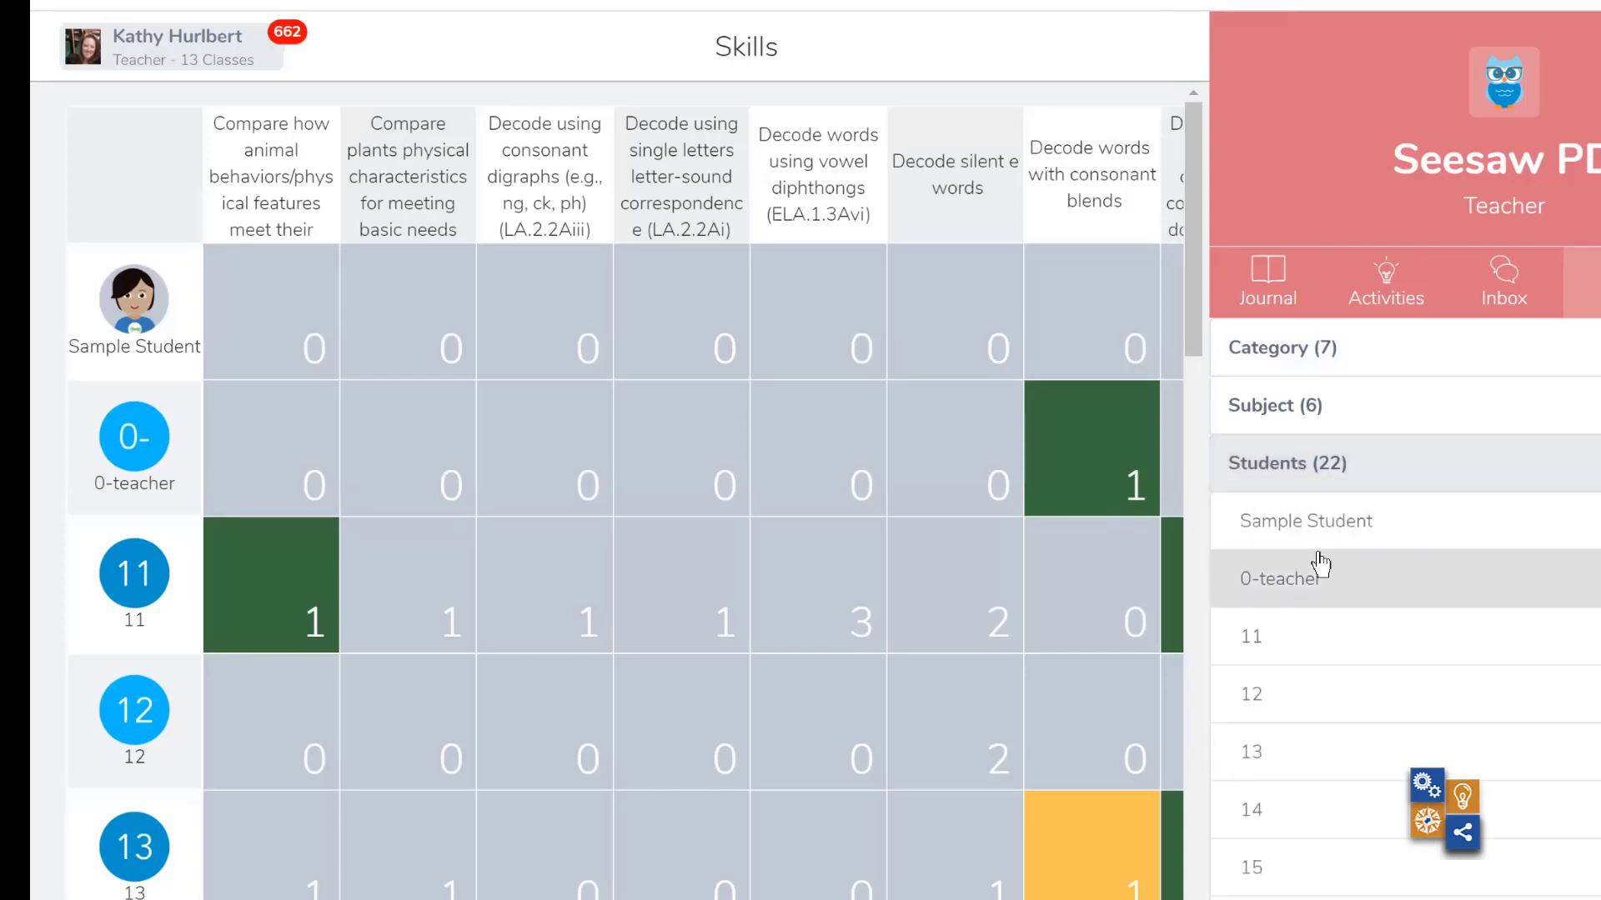
left_click(1301, 713)
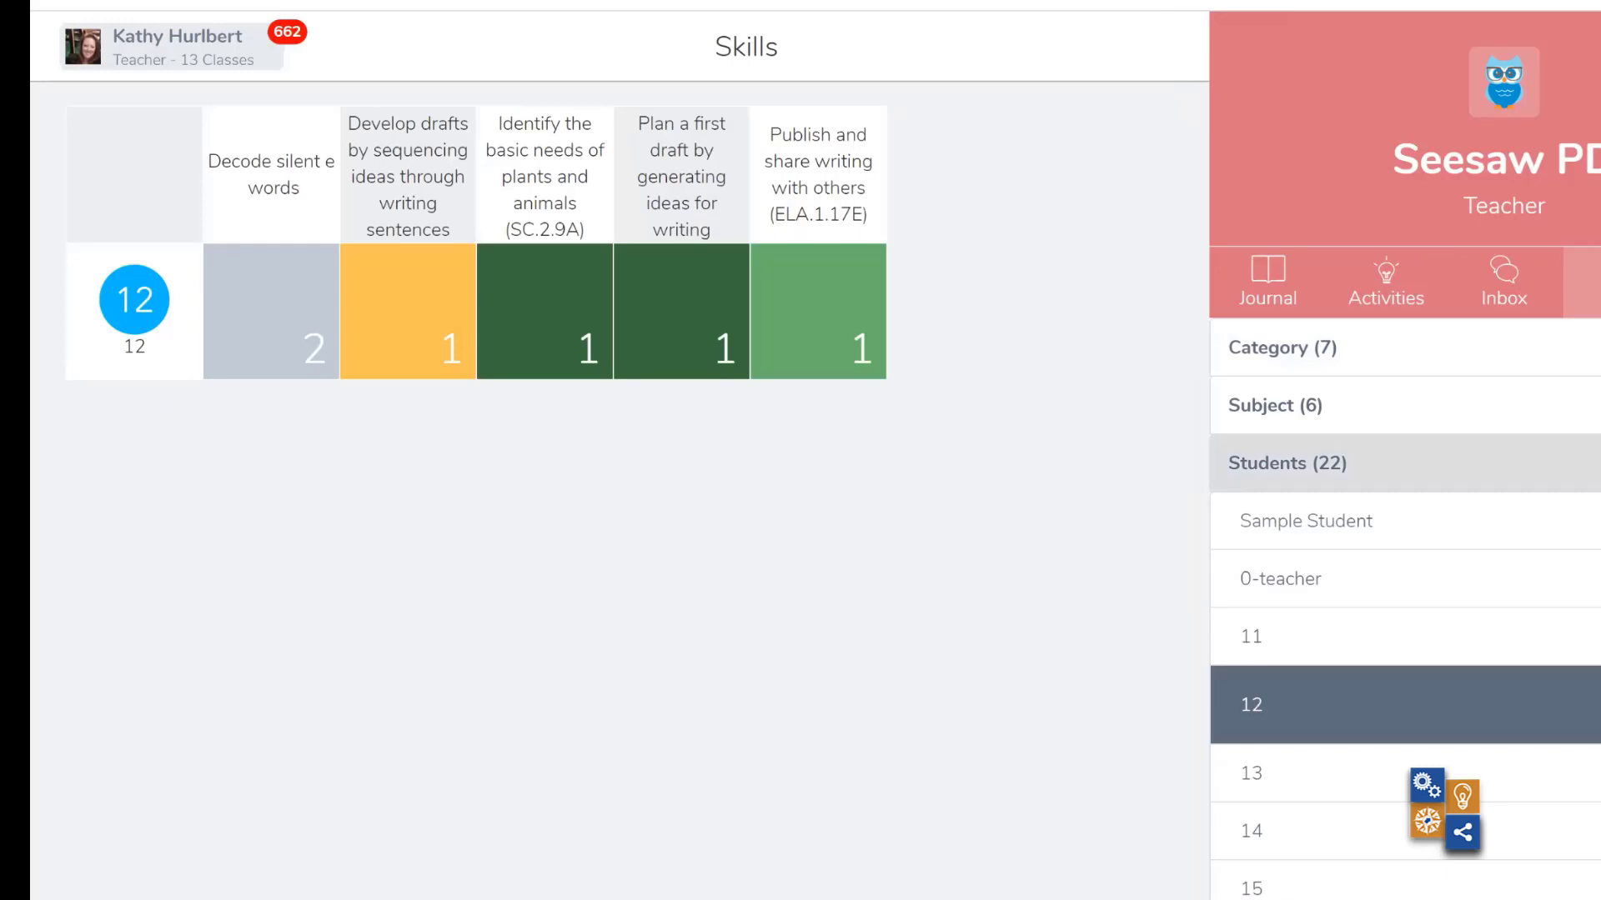
left_click(1575, 464)
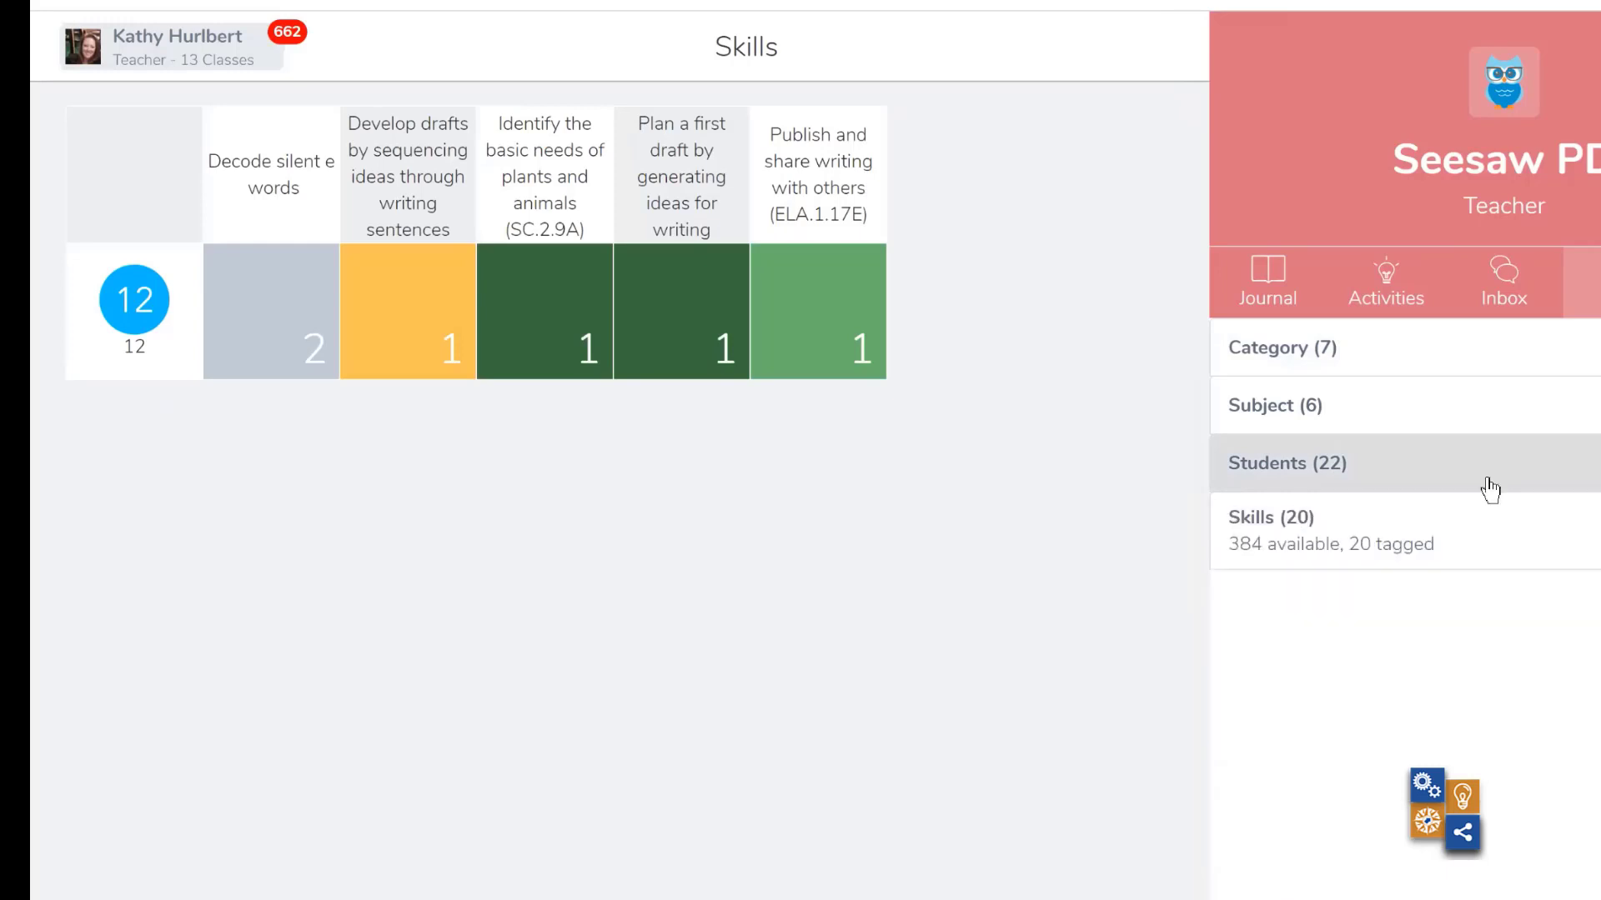
- Filter the grid by the skill Decode using consonant digraphs (LA.2.2Aiii), review all students, and open student 11's items for that skill
left_click(1390, 535)
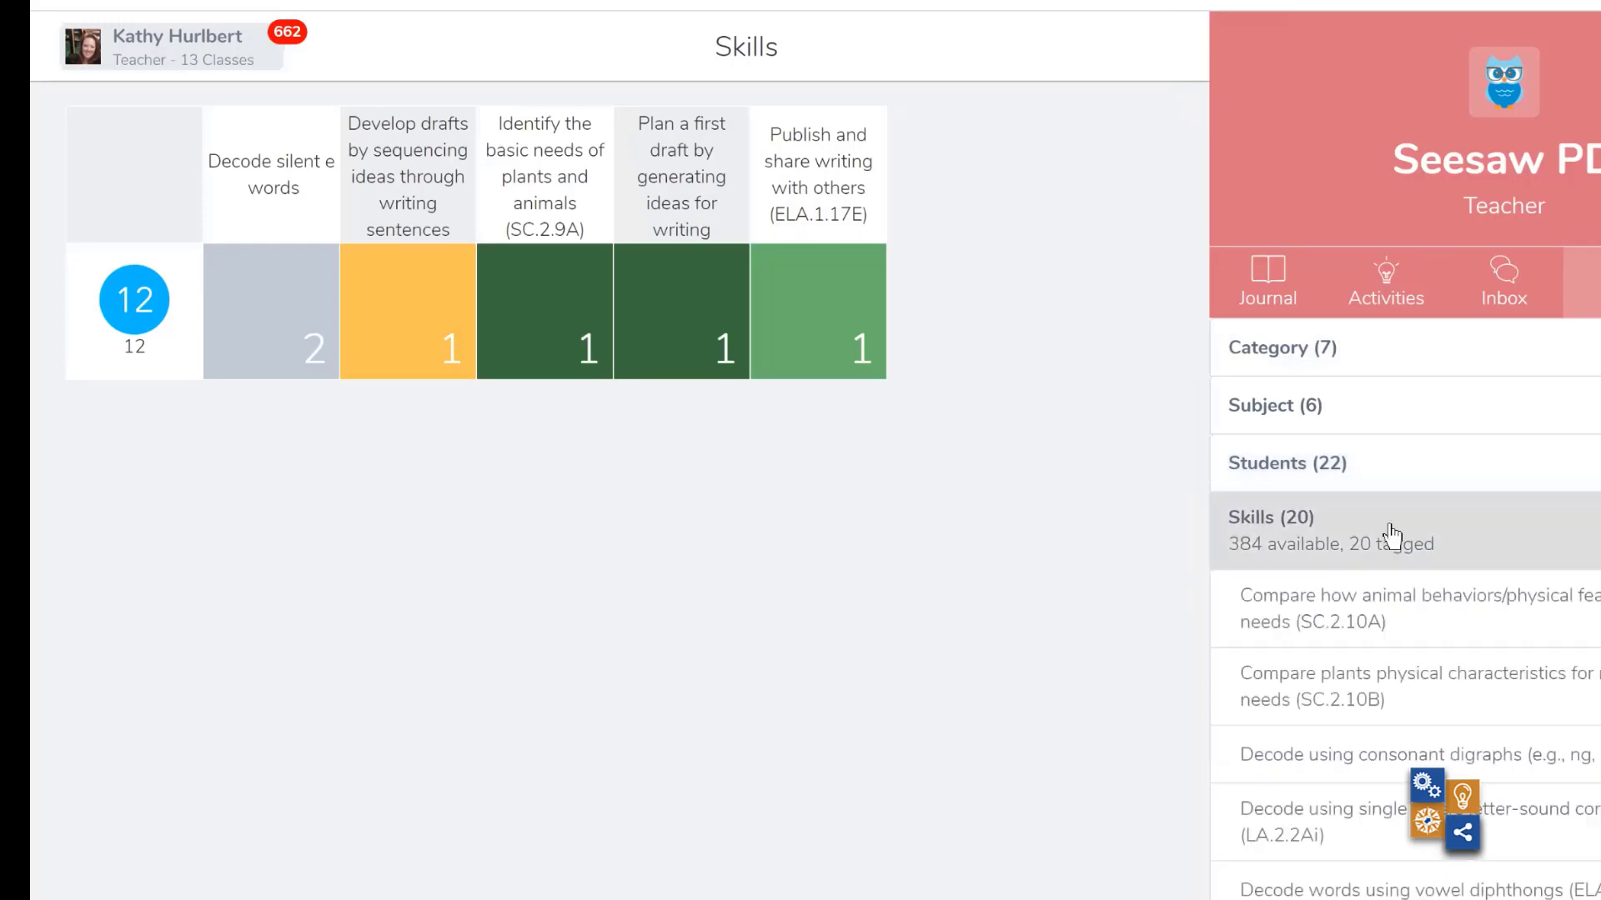
left_click(1406, 759)
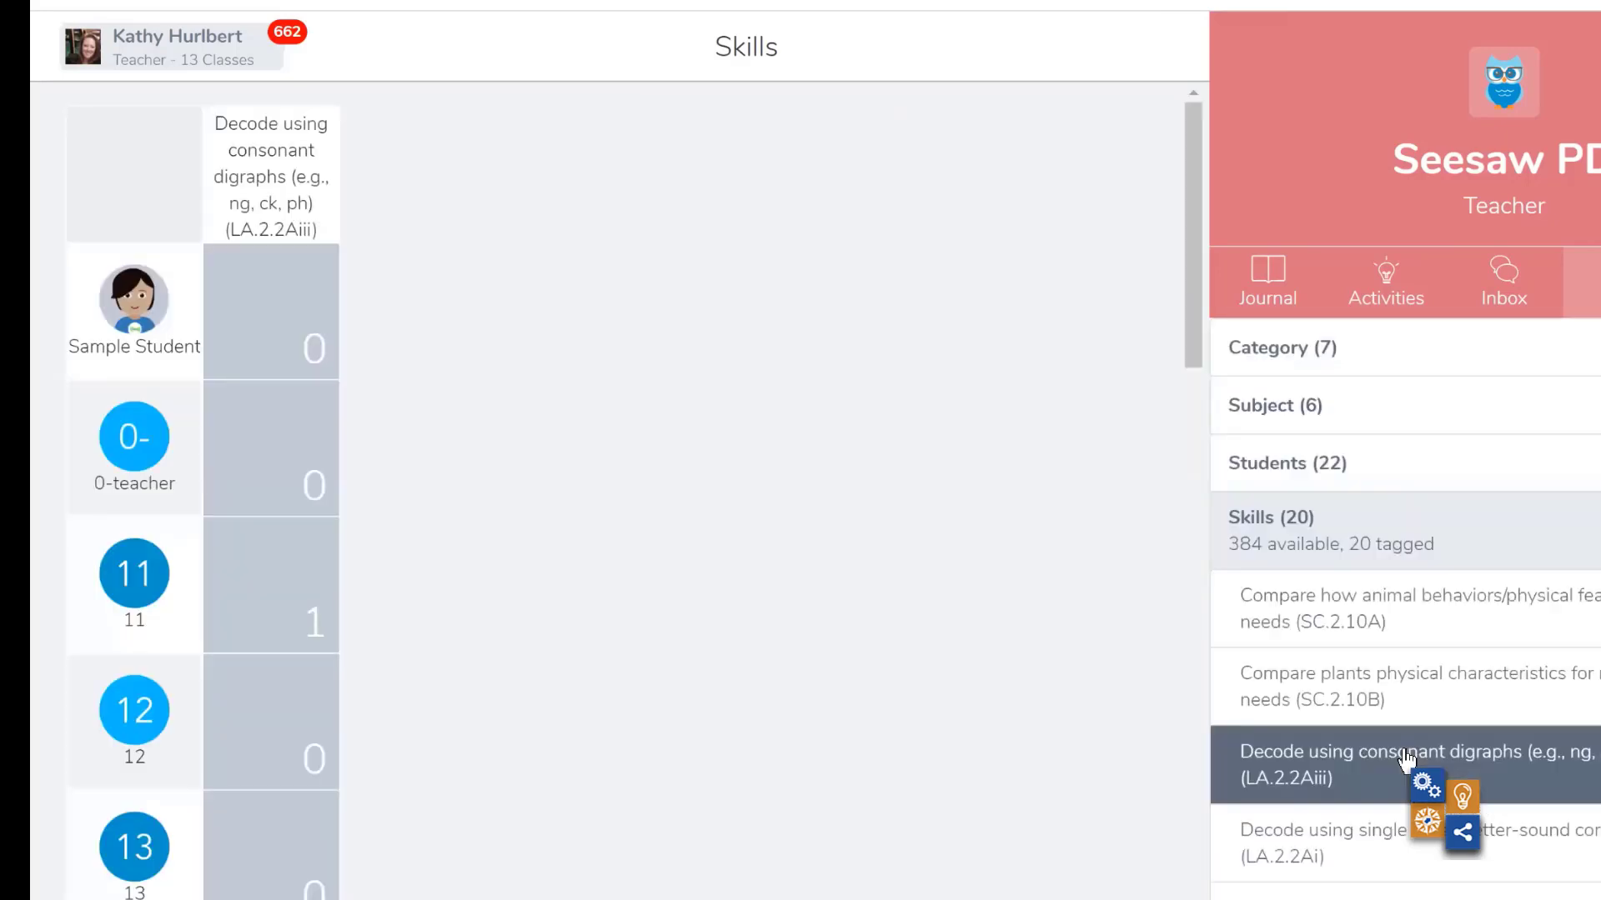
scroll(1406, 759, "down", 15)
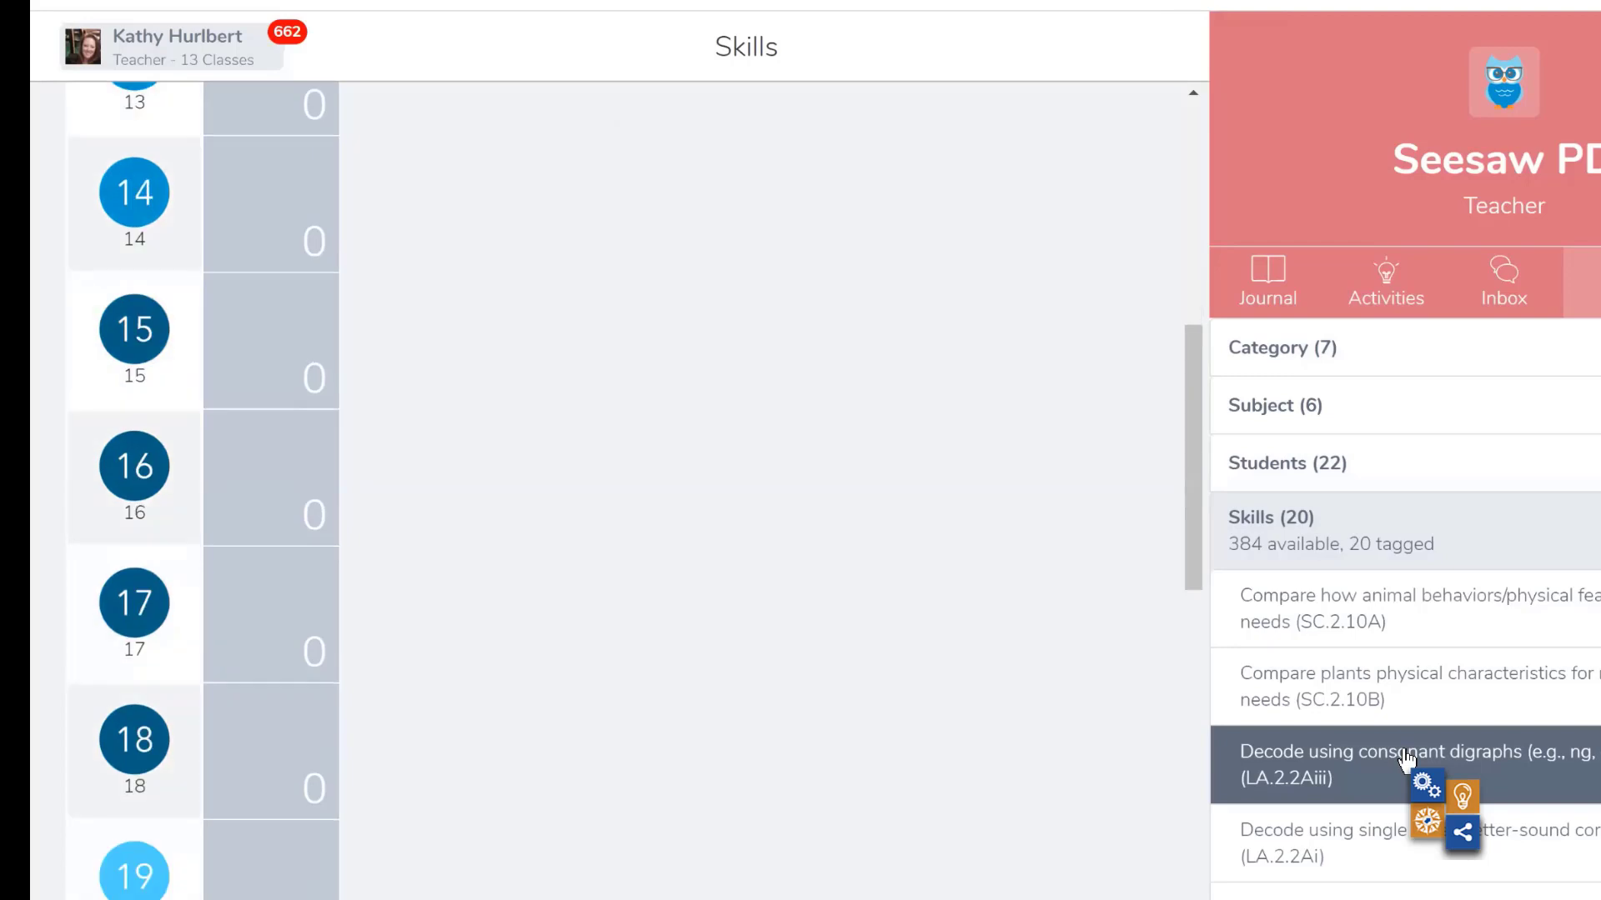
scroll(1406, 759, "down", 5)
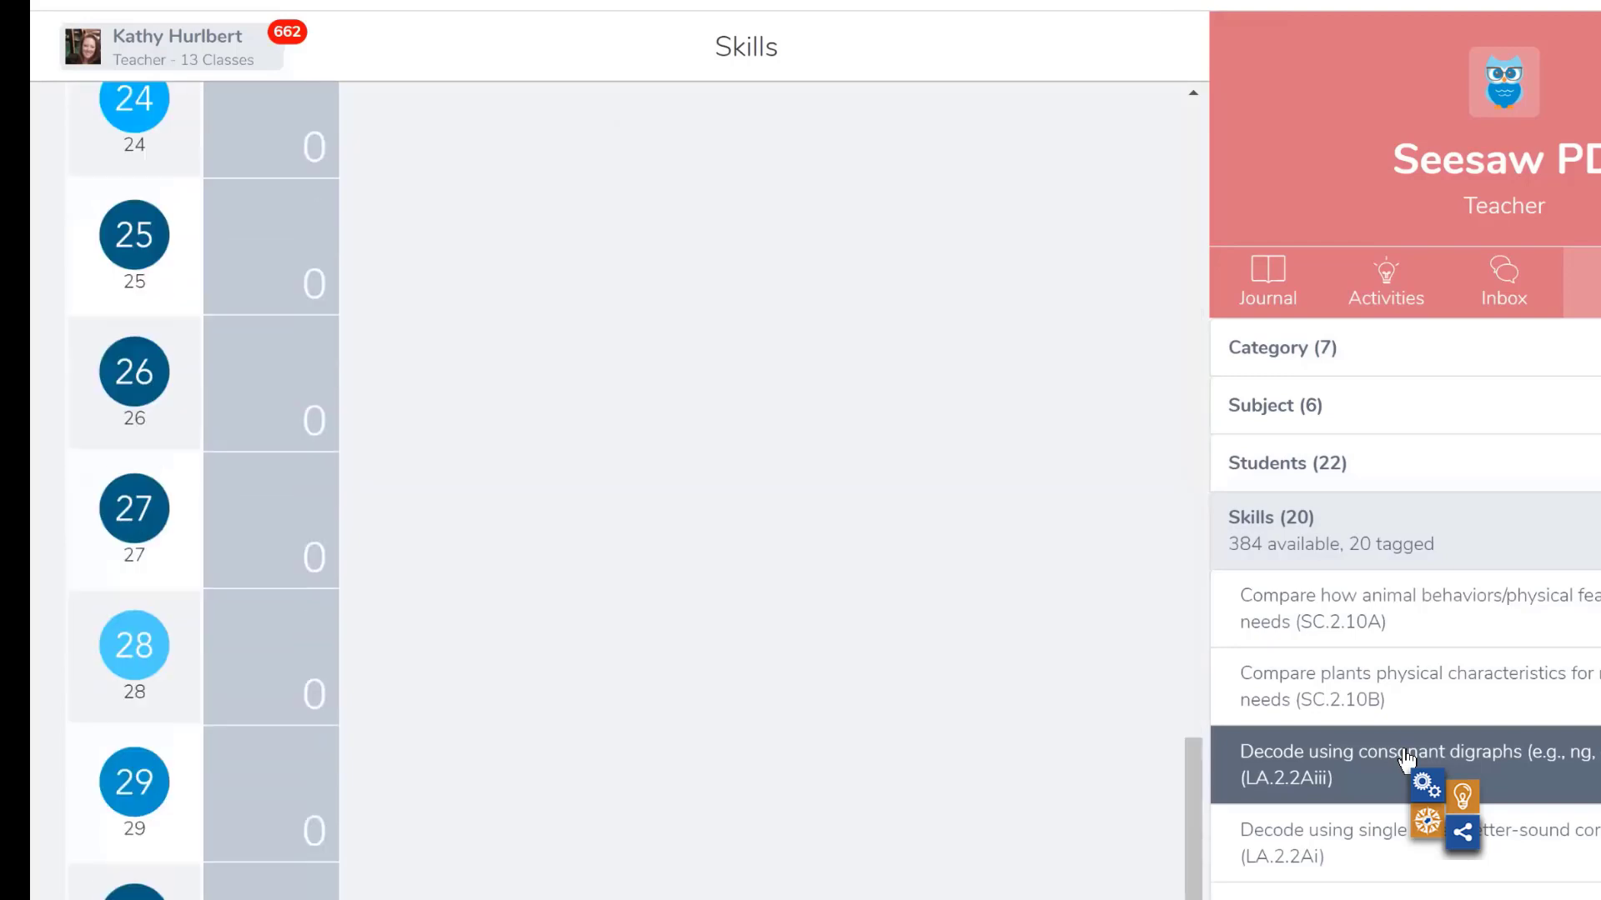
scroll(1406, 759, "up", 15)
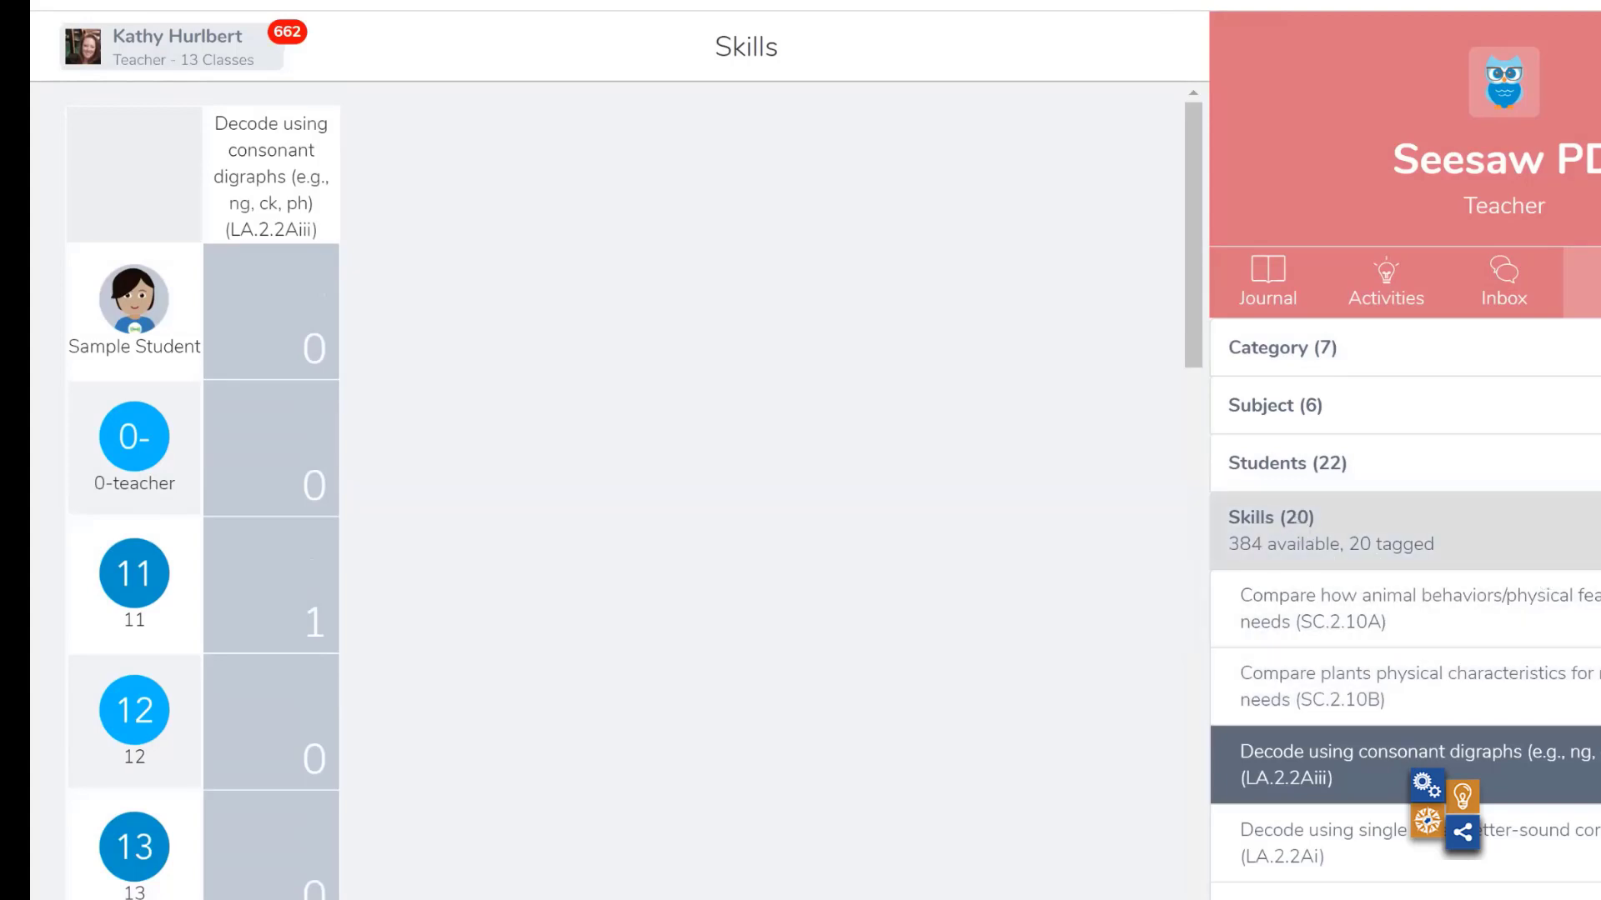
left_click(1254, 531)
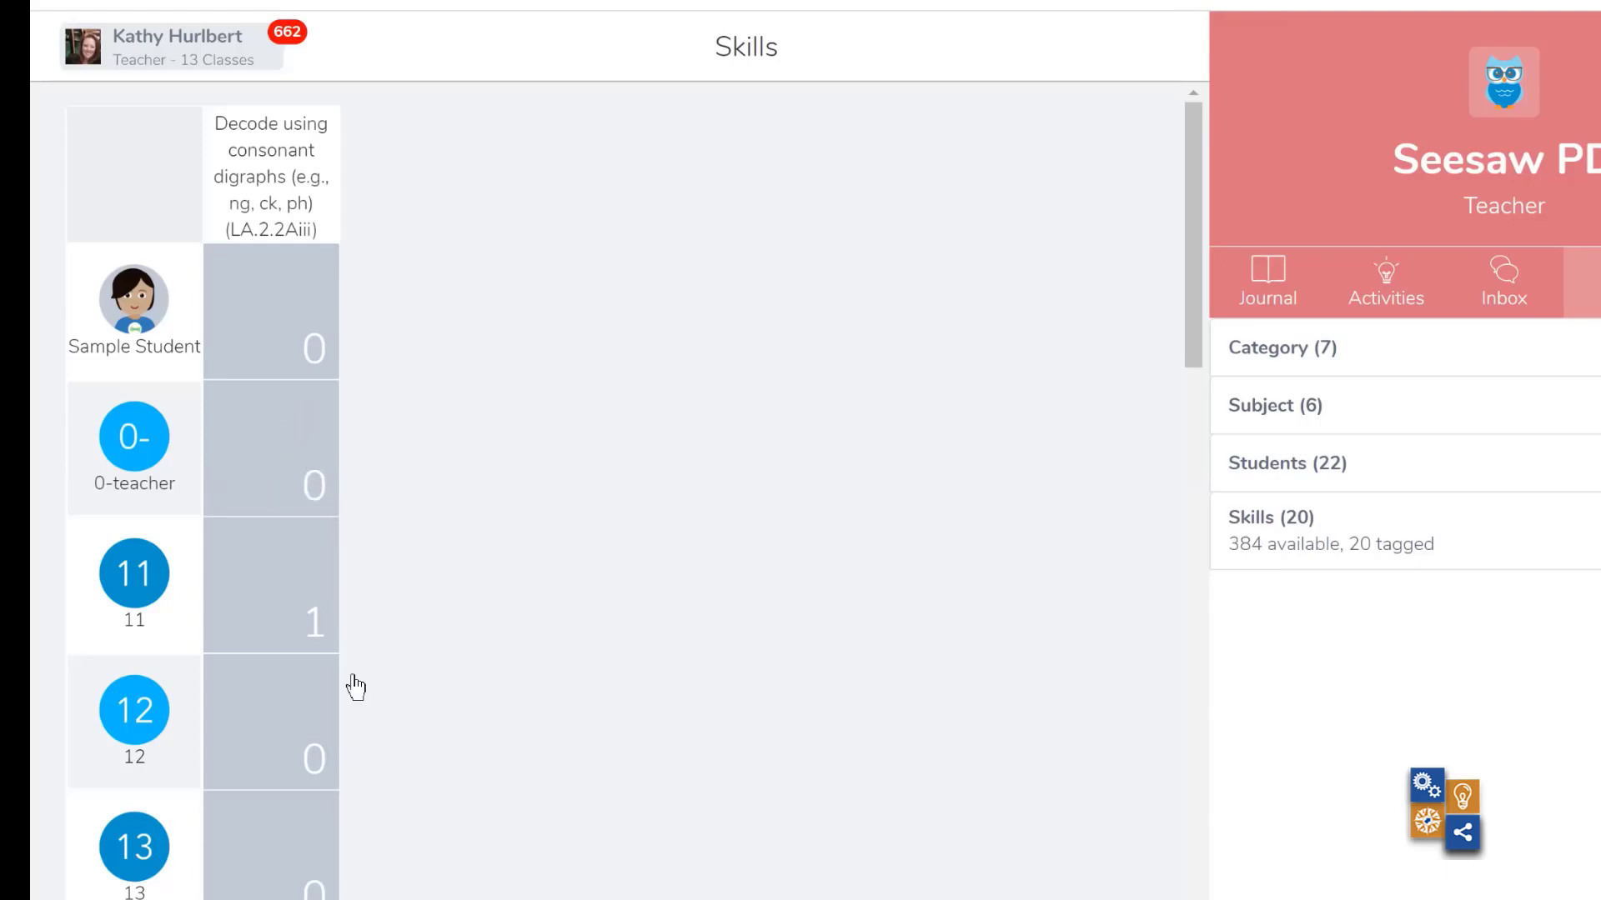
left_click(277, 581)
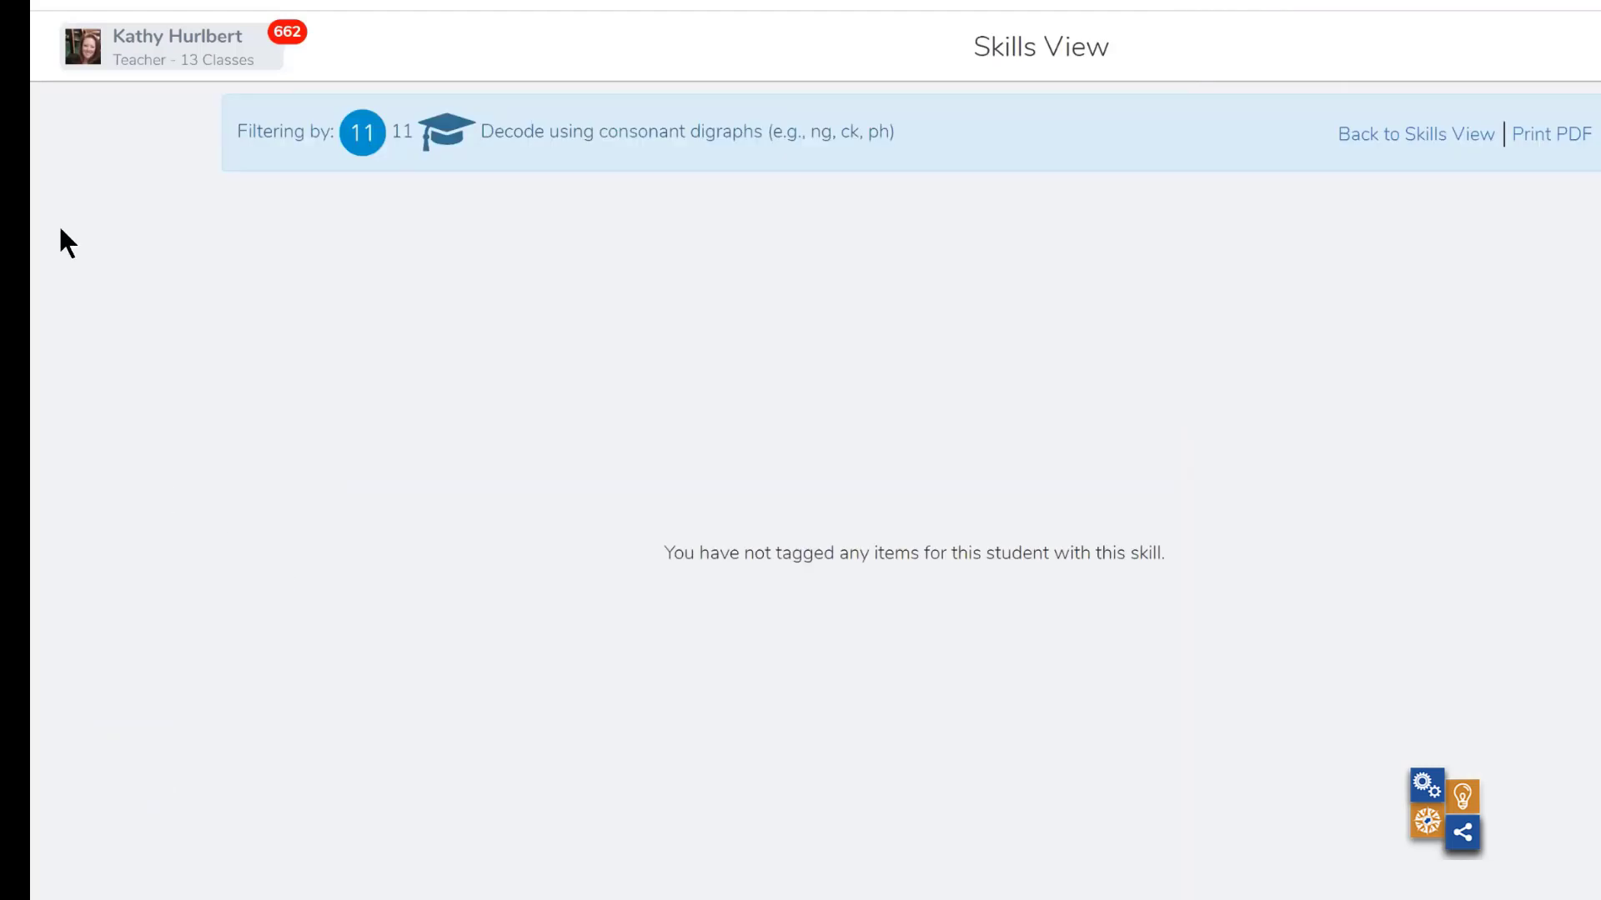
- Switch to the 17-18 class, open its skills overview, and view the third student's item for the skill Apply math to problems in everyday life
left_click(169, 92)
scroll(250, 275, "down", 3)
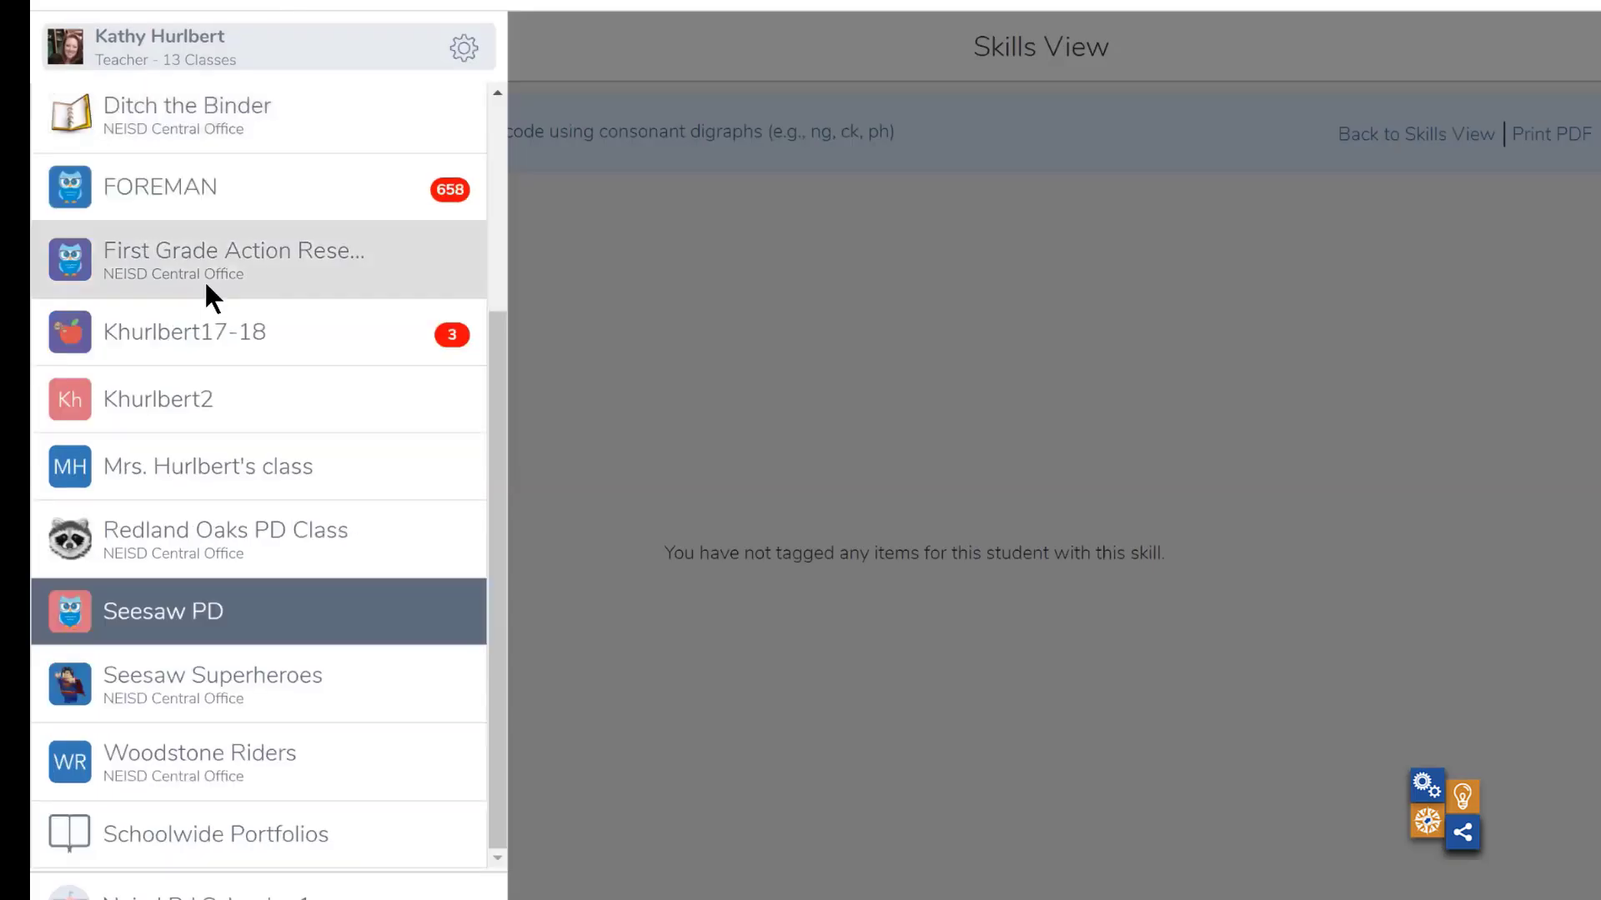
left_click(203, 321)
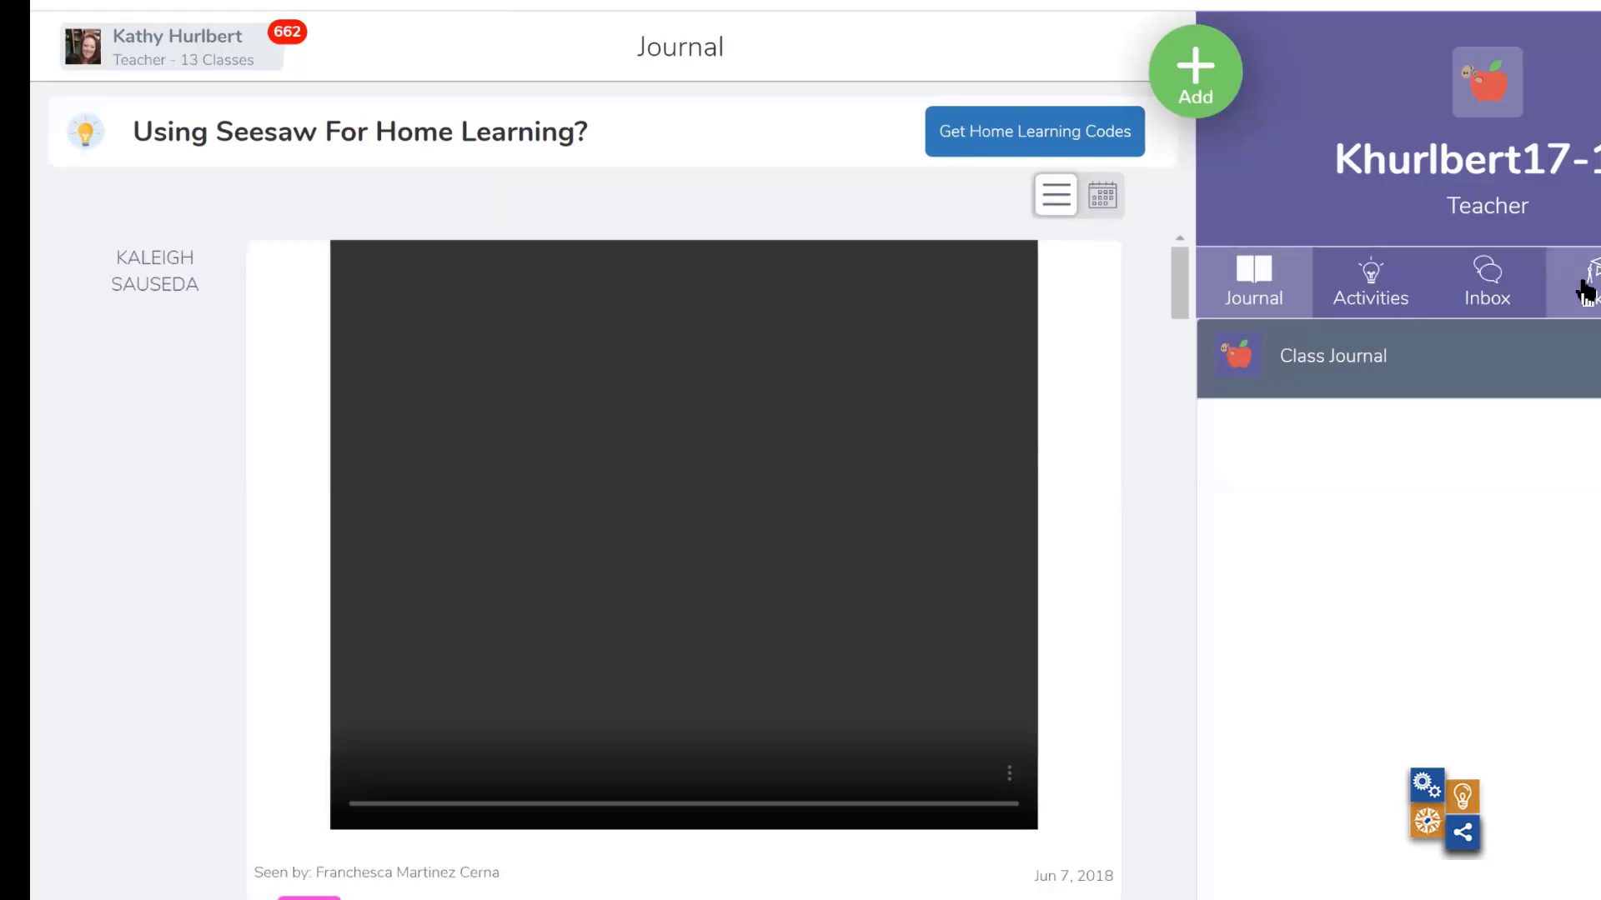
left_click(1586, 292)
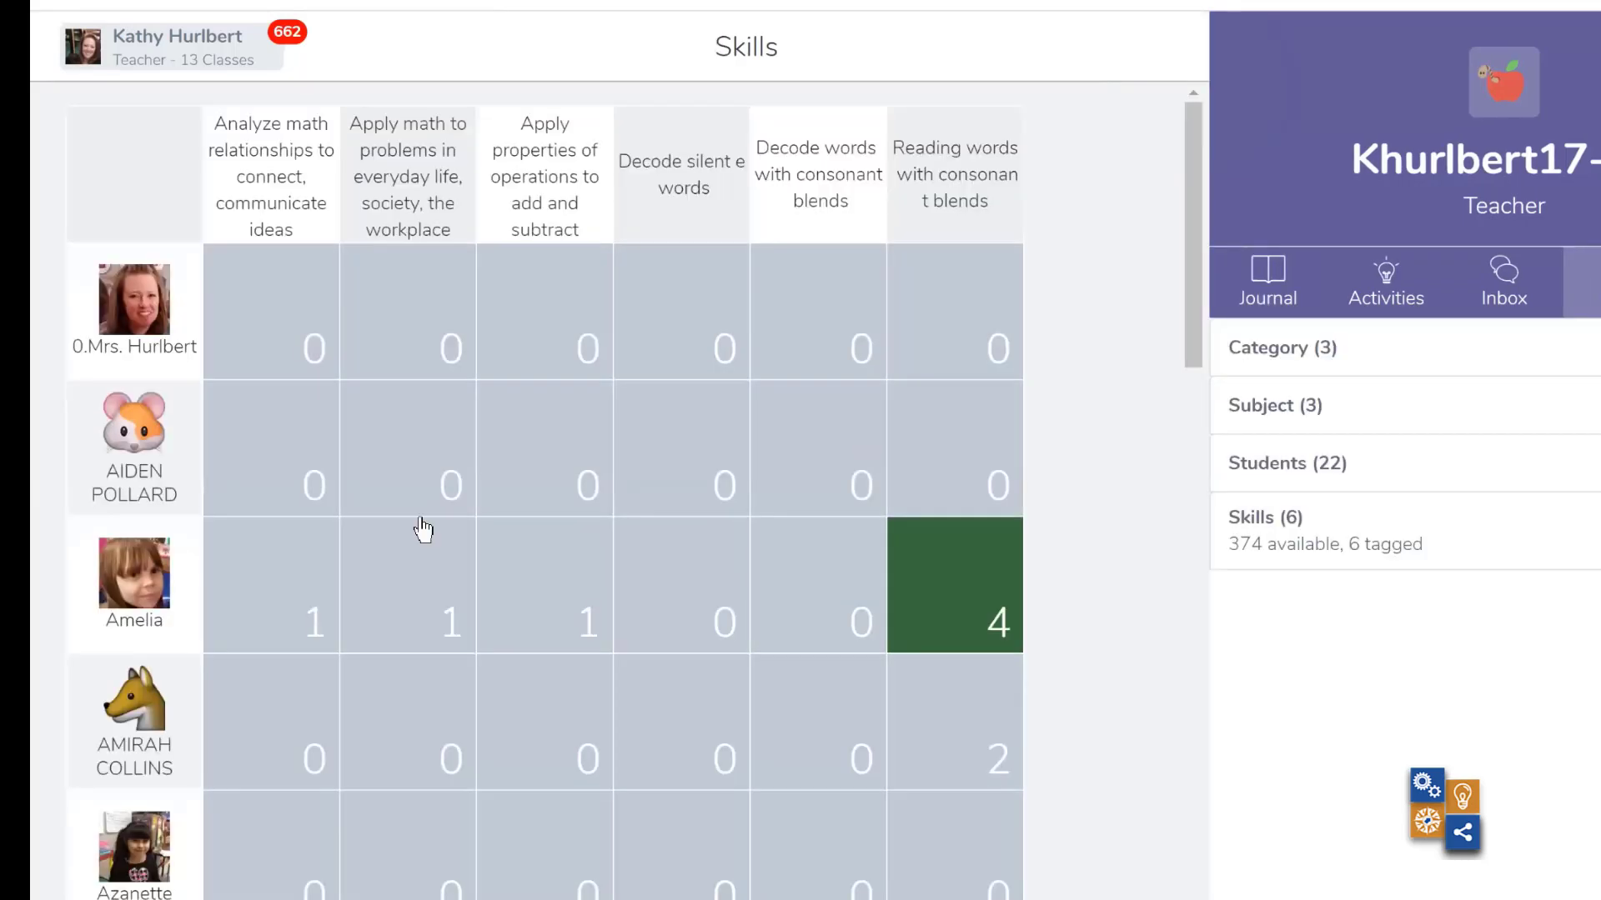
left_click(421, 593)
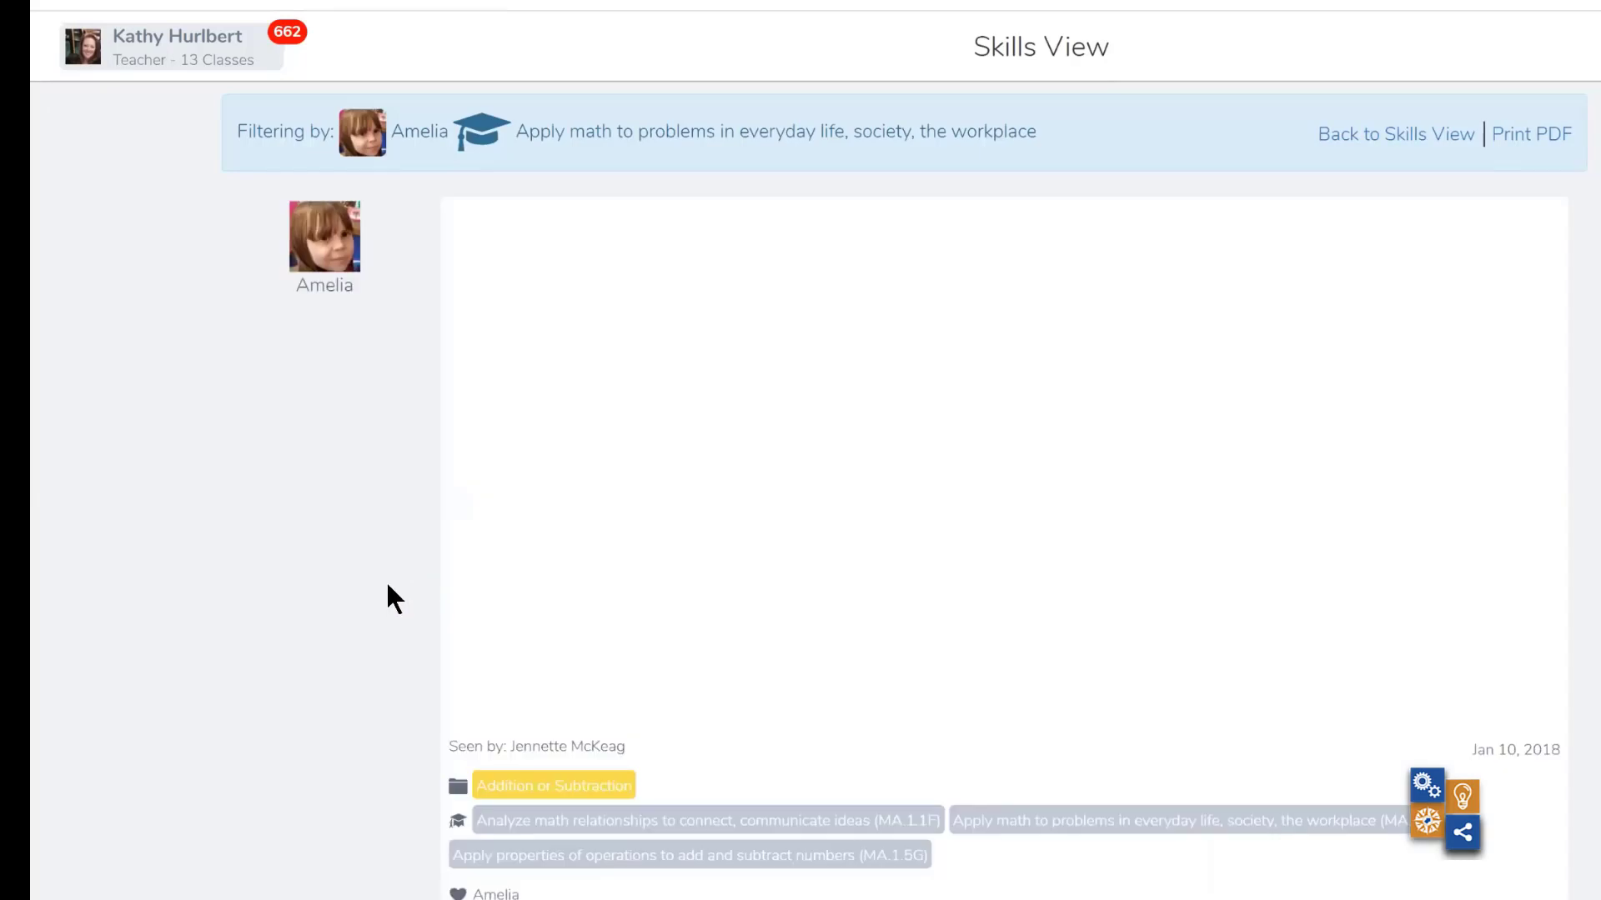
scroll(345, 609, "down", 1)
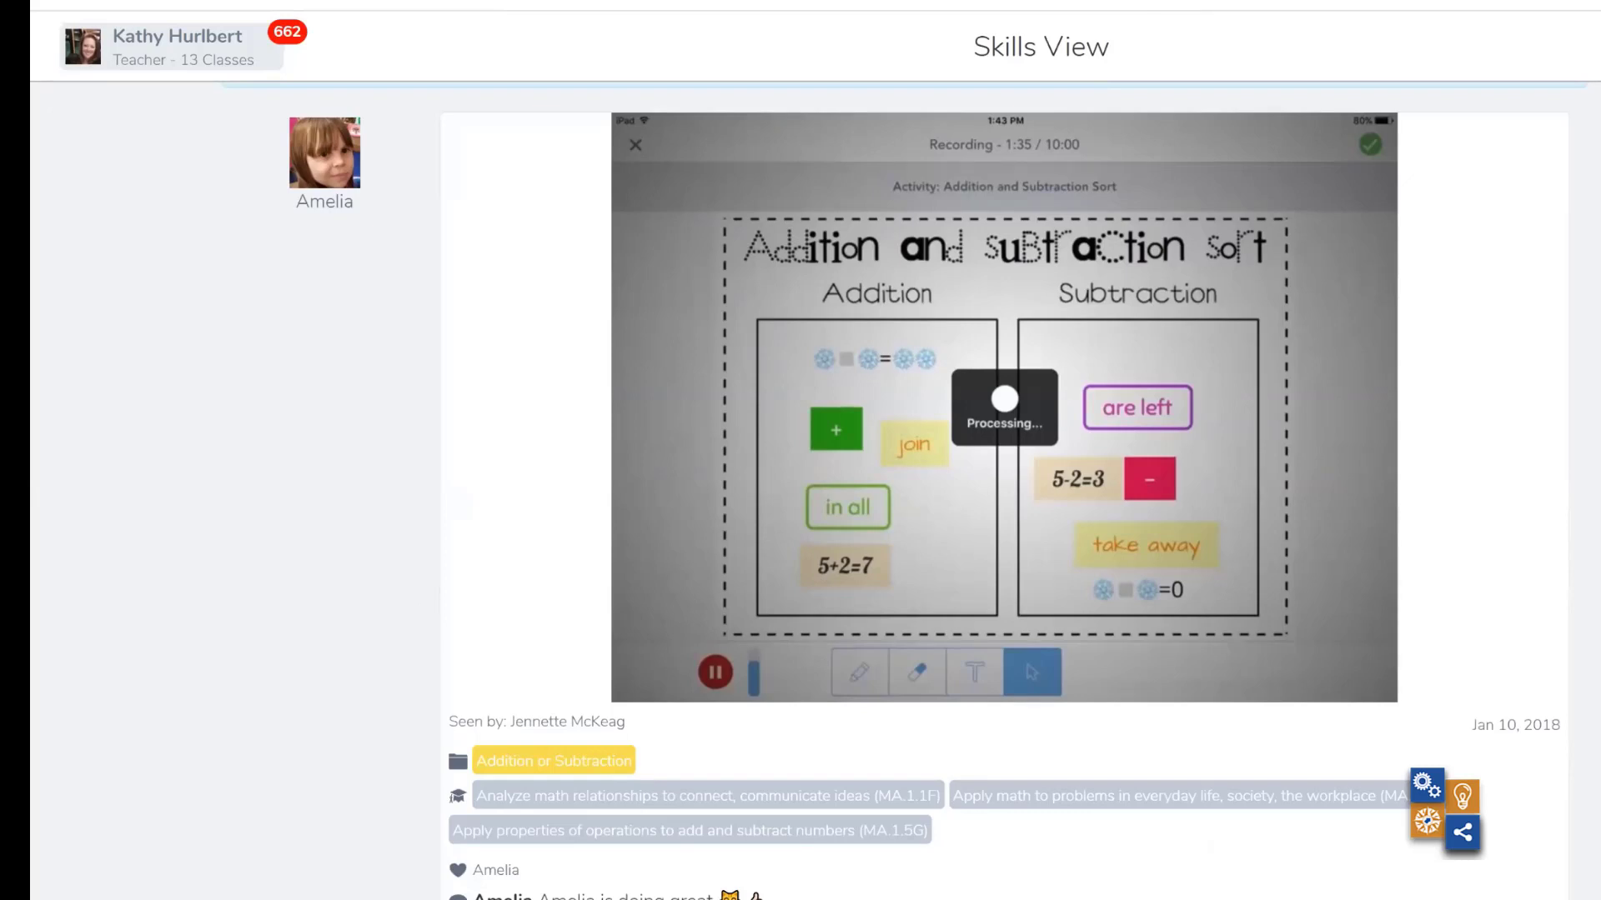
- Rate the item's tagged skills MA.1.1F, MA.1.1A and MA.1.5G four stars each, save, and return to the skills grid
left_click(707, 796)
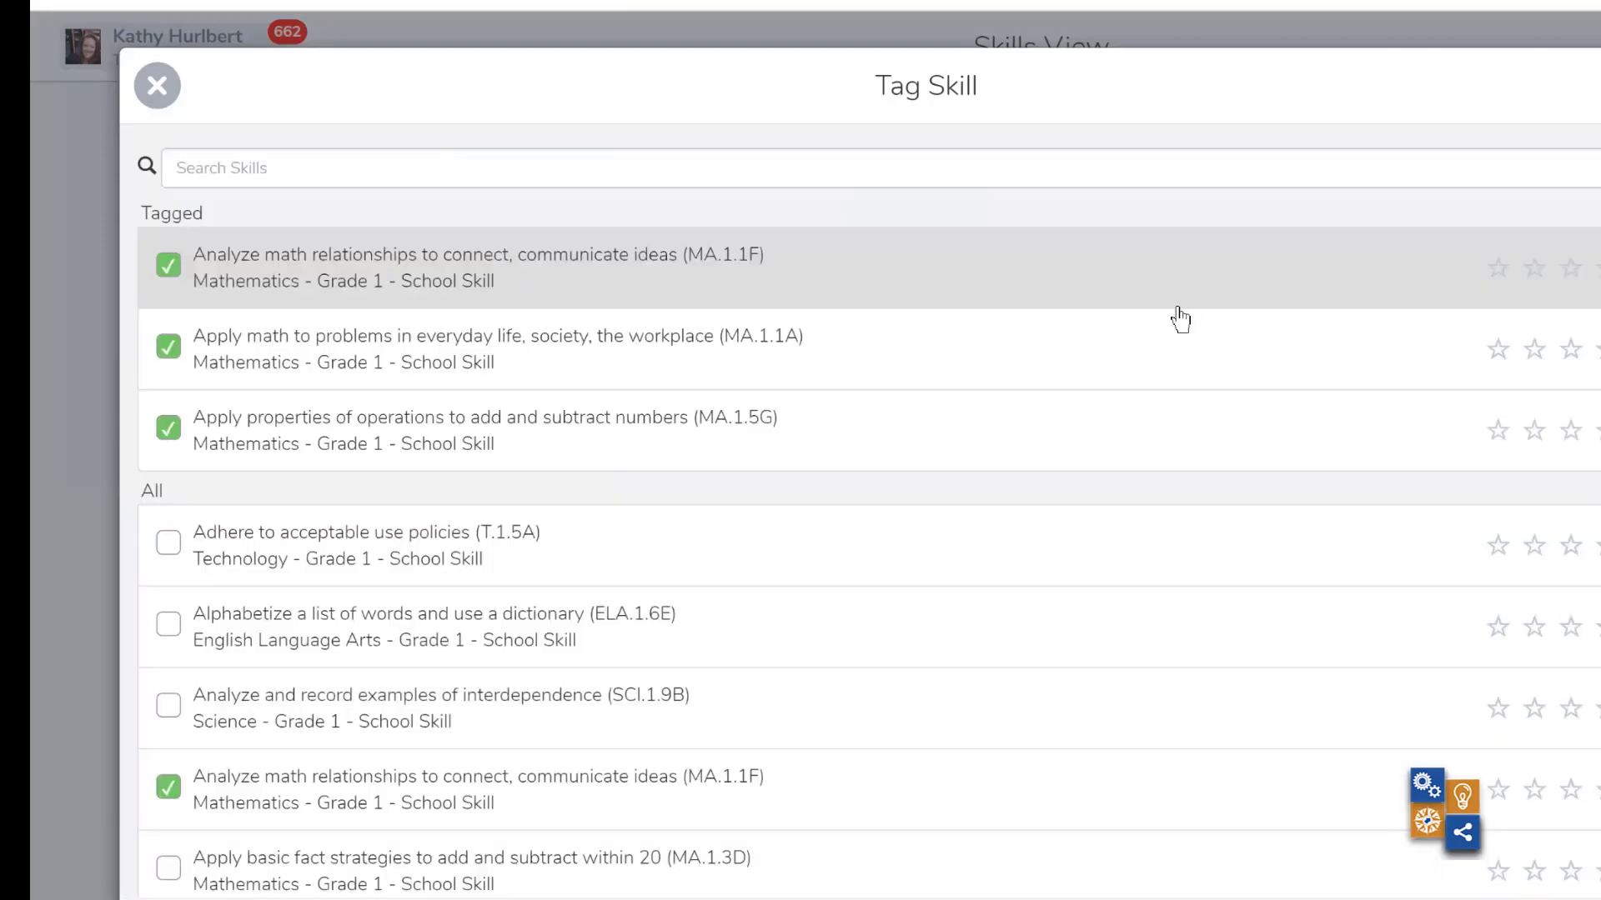
left_click(1576, 277)
left_click(1580, 354)
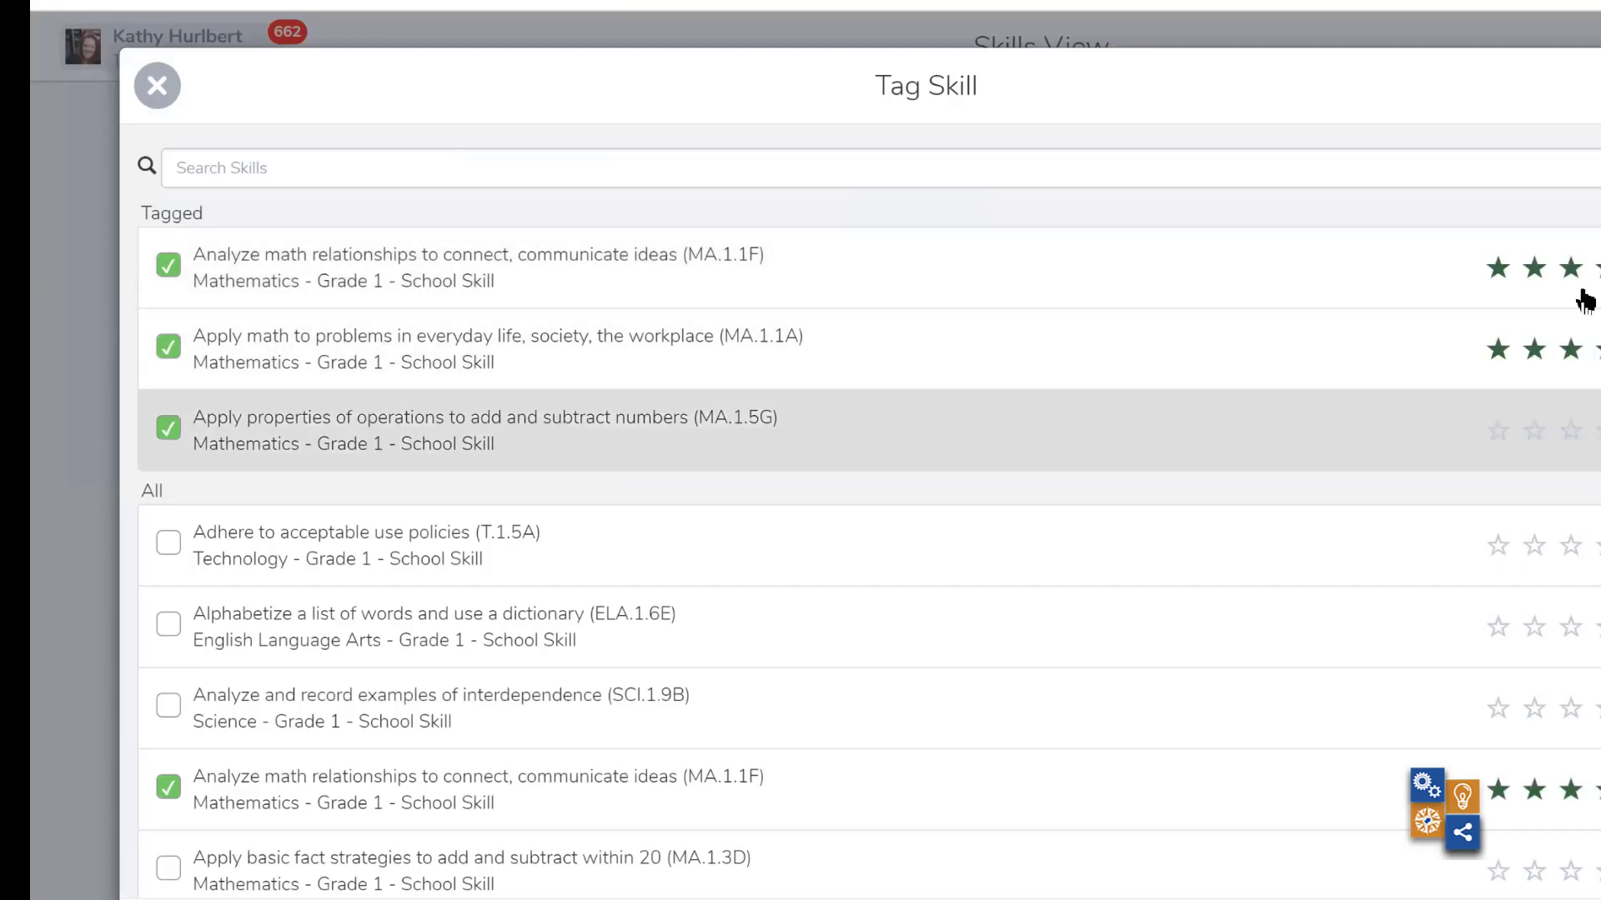
left_click(1580, 433)
left_click(1599, 86)
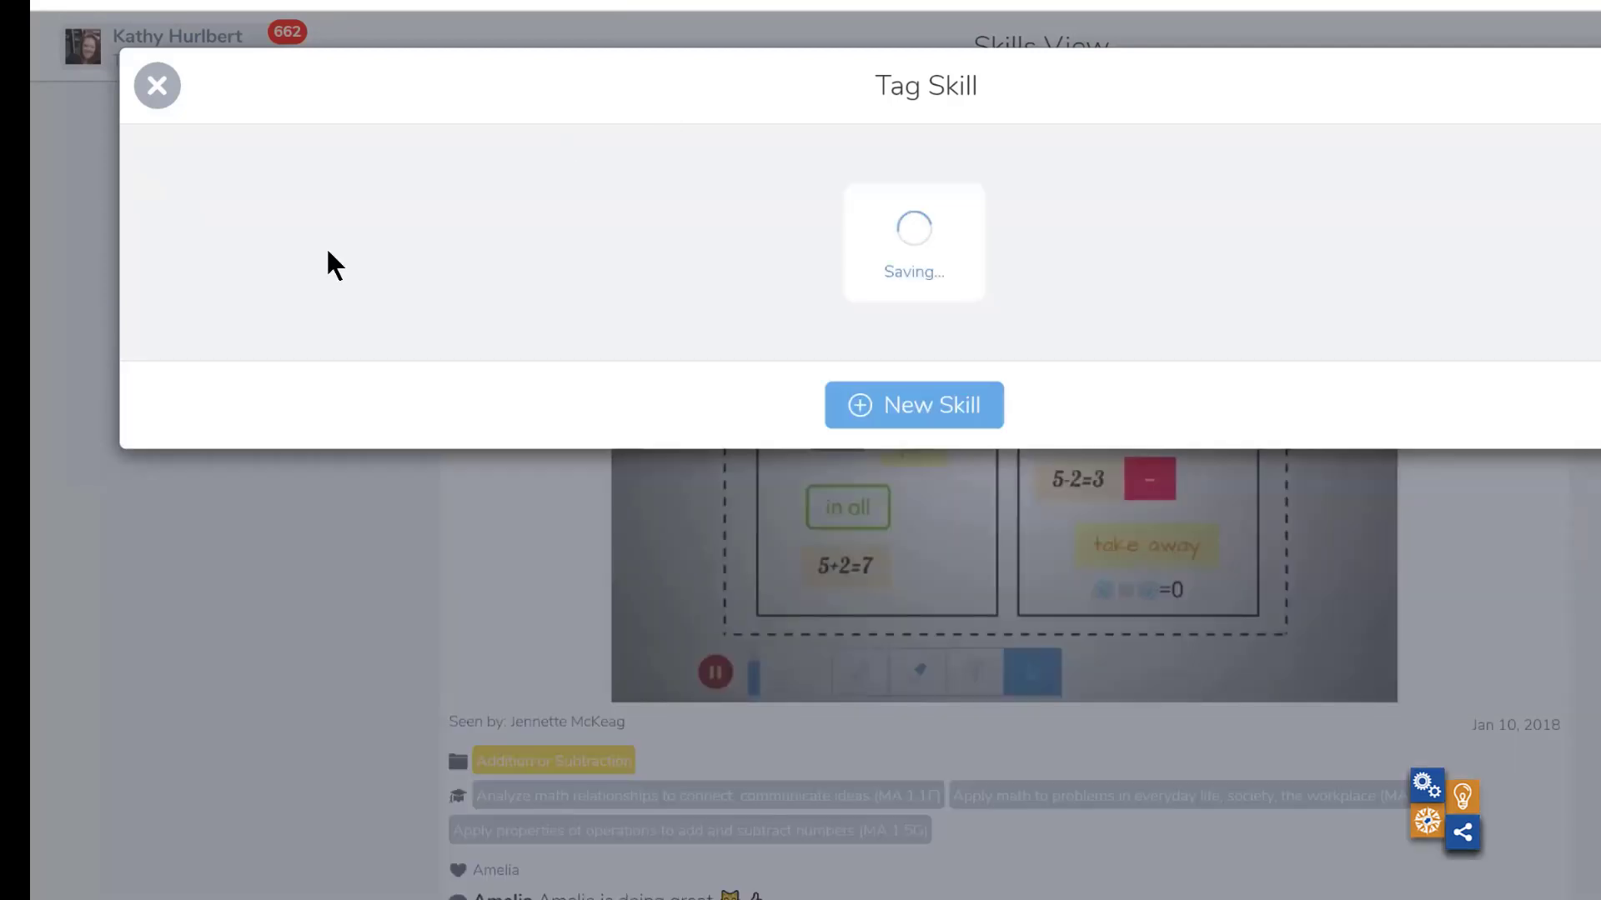
left_click(146, 95)
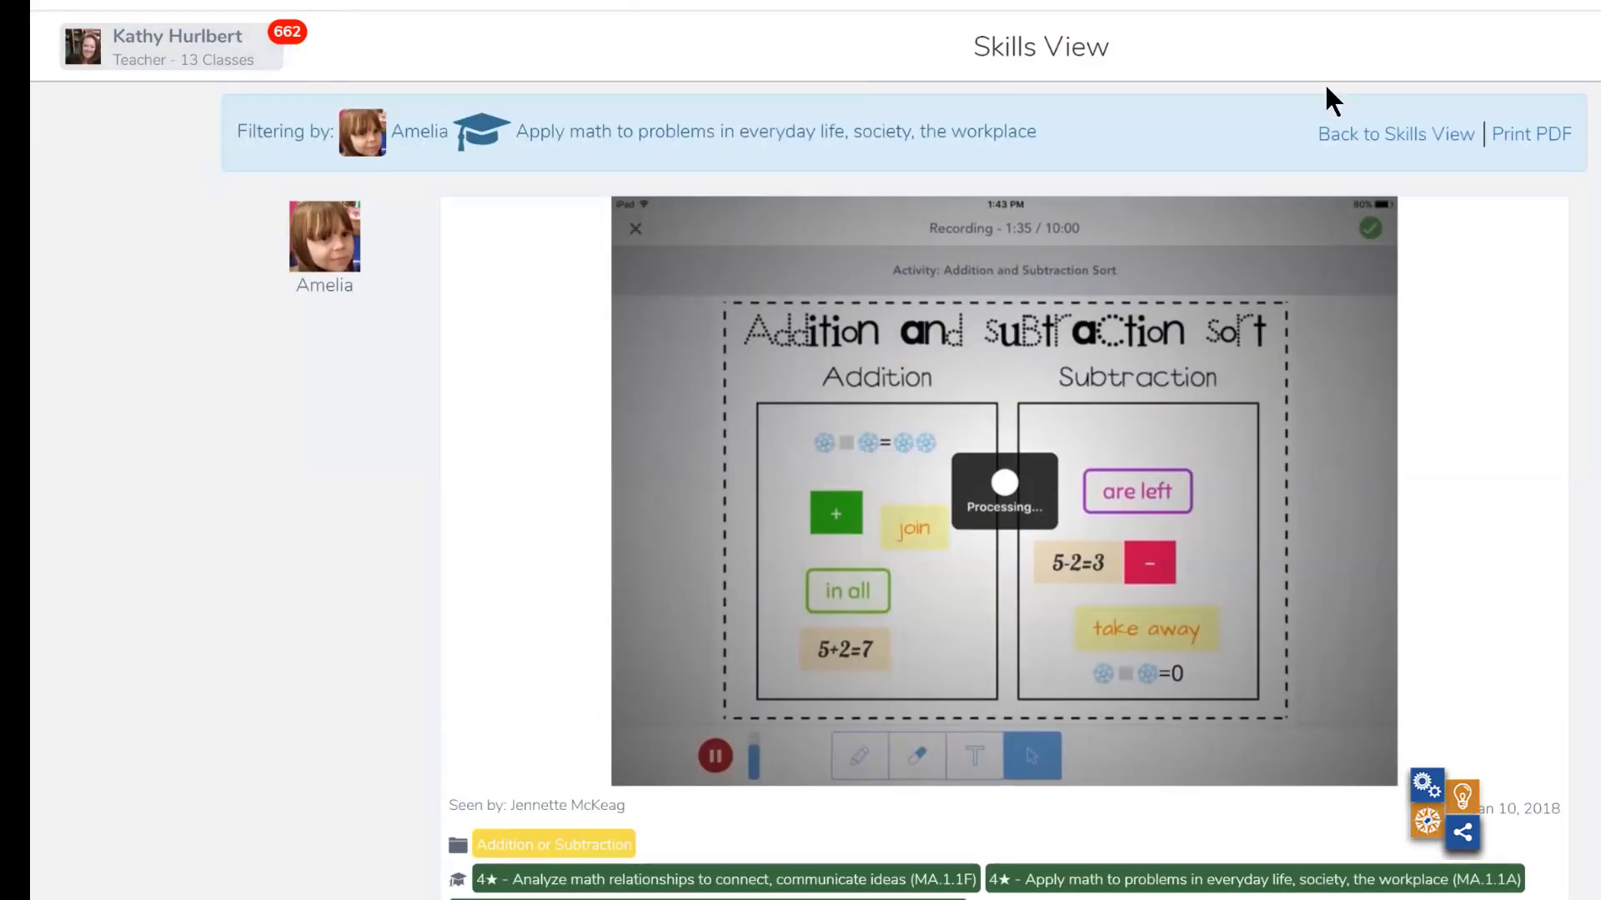
left_click(1349, 145)
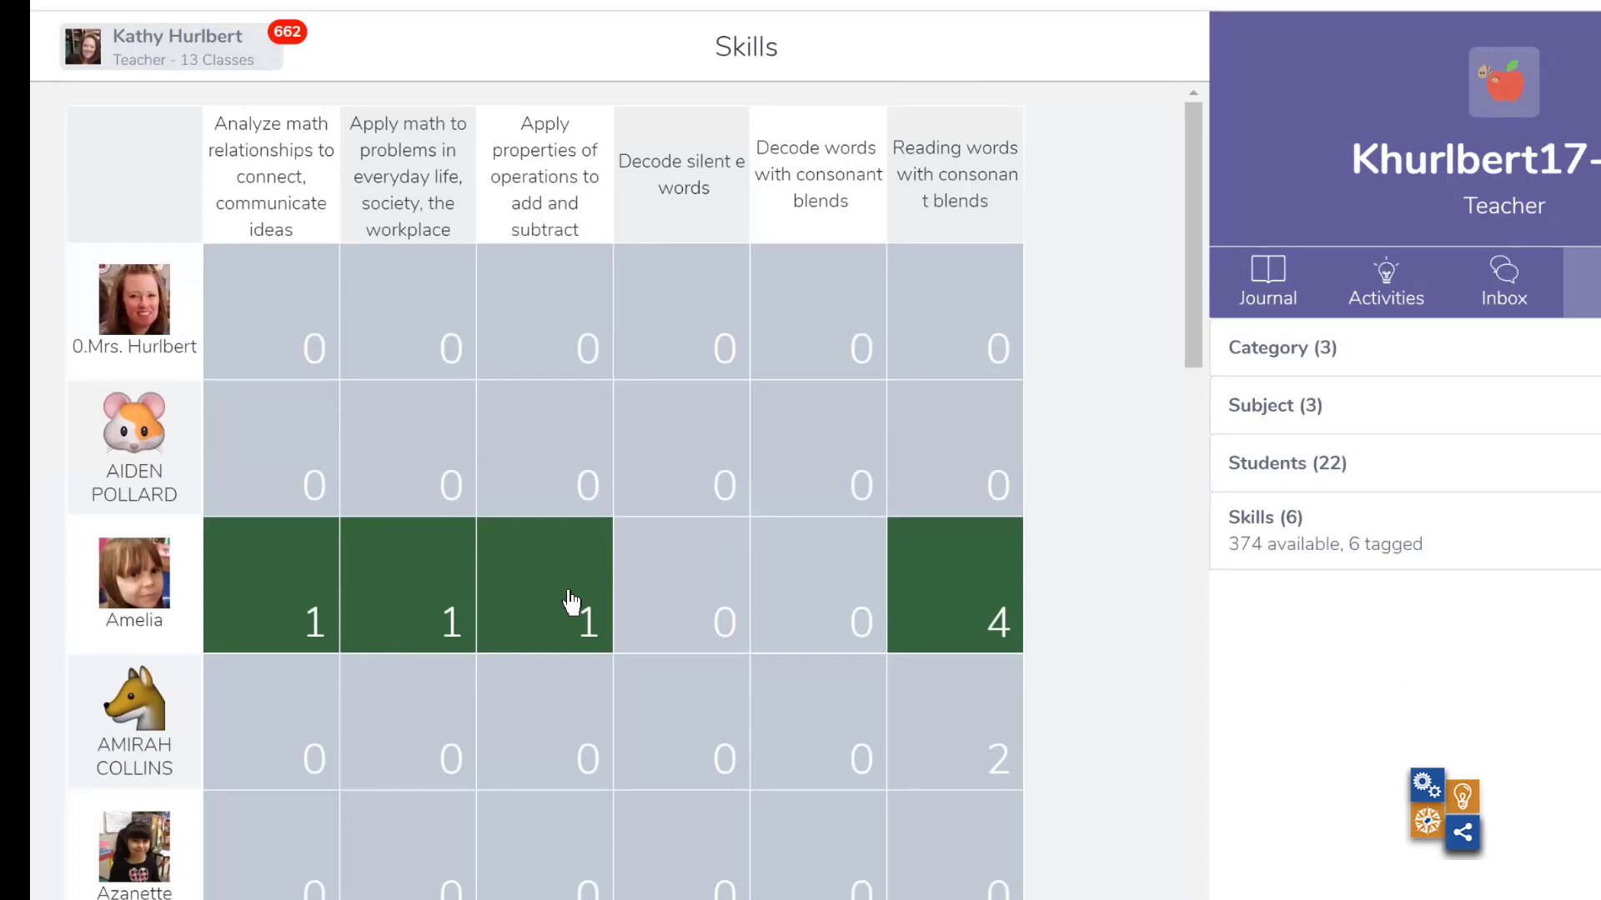
- Switch back to the Seesaw PD class, open its skills overview, and examine the color-coded ratings across the skills
left_click(214, 73)
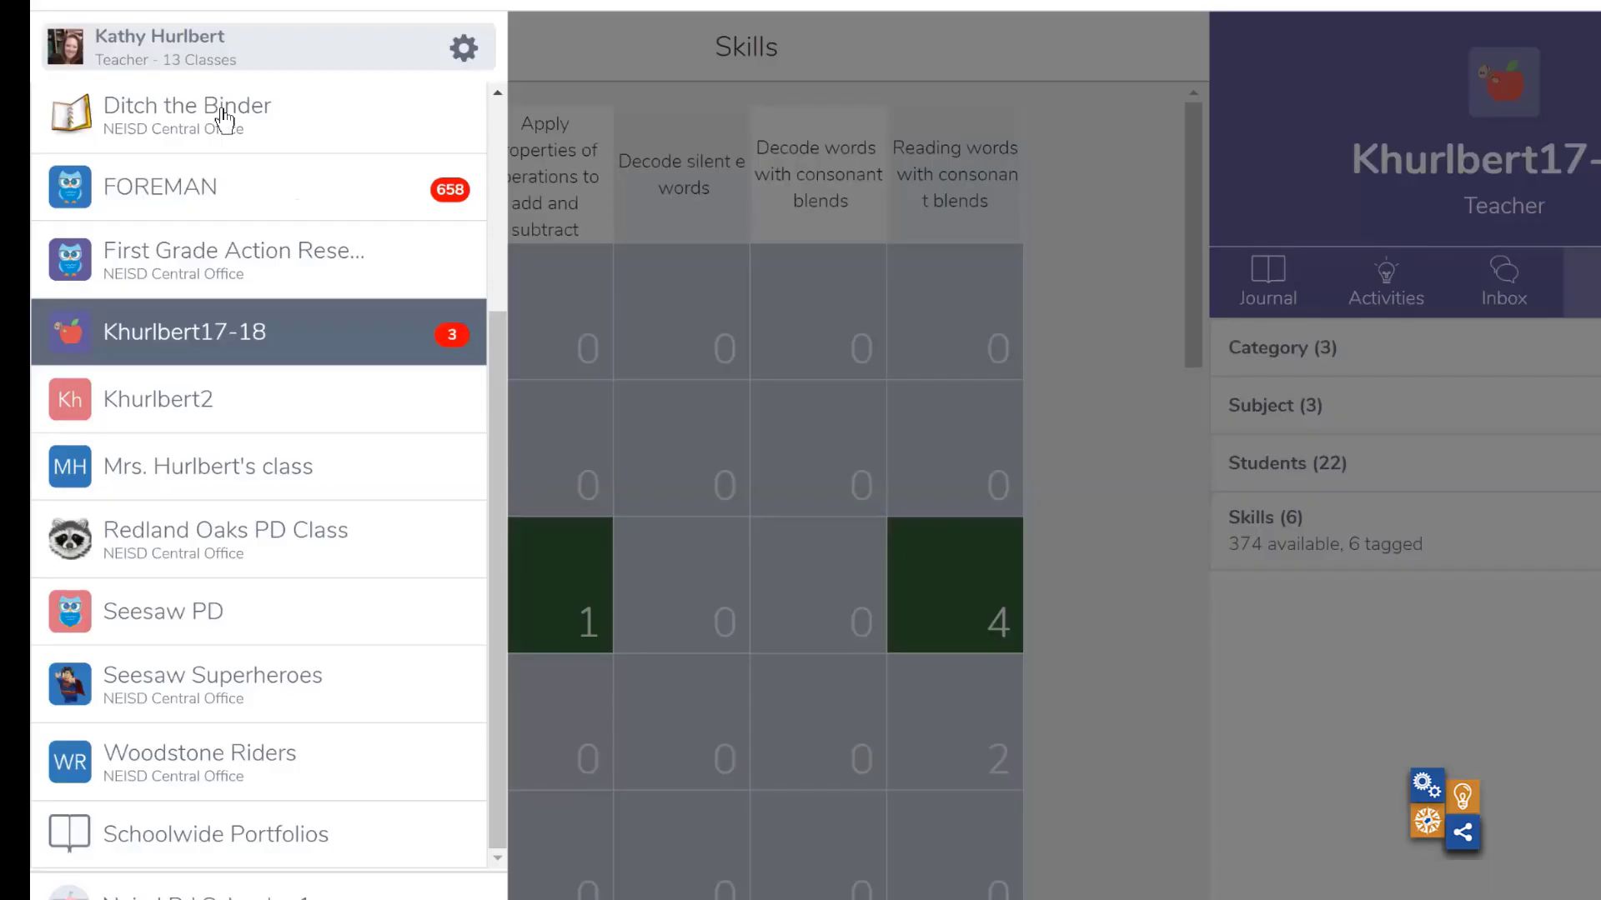
left_click(182, 604)
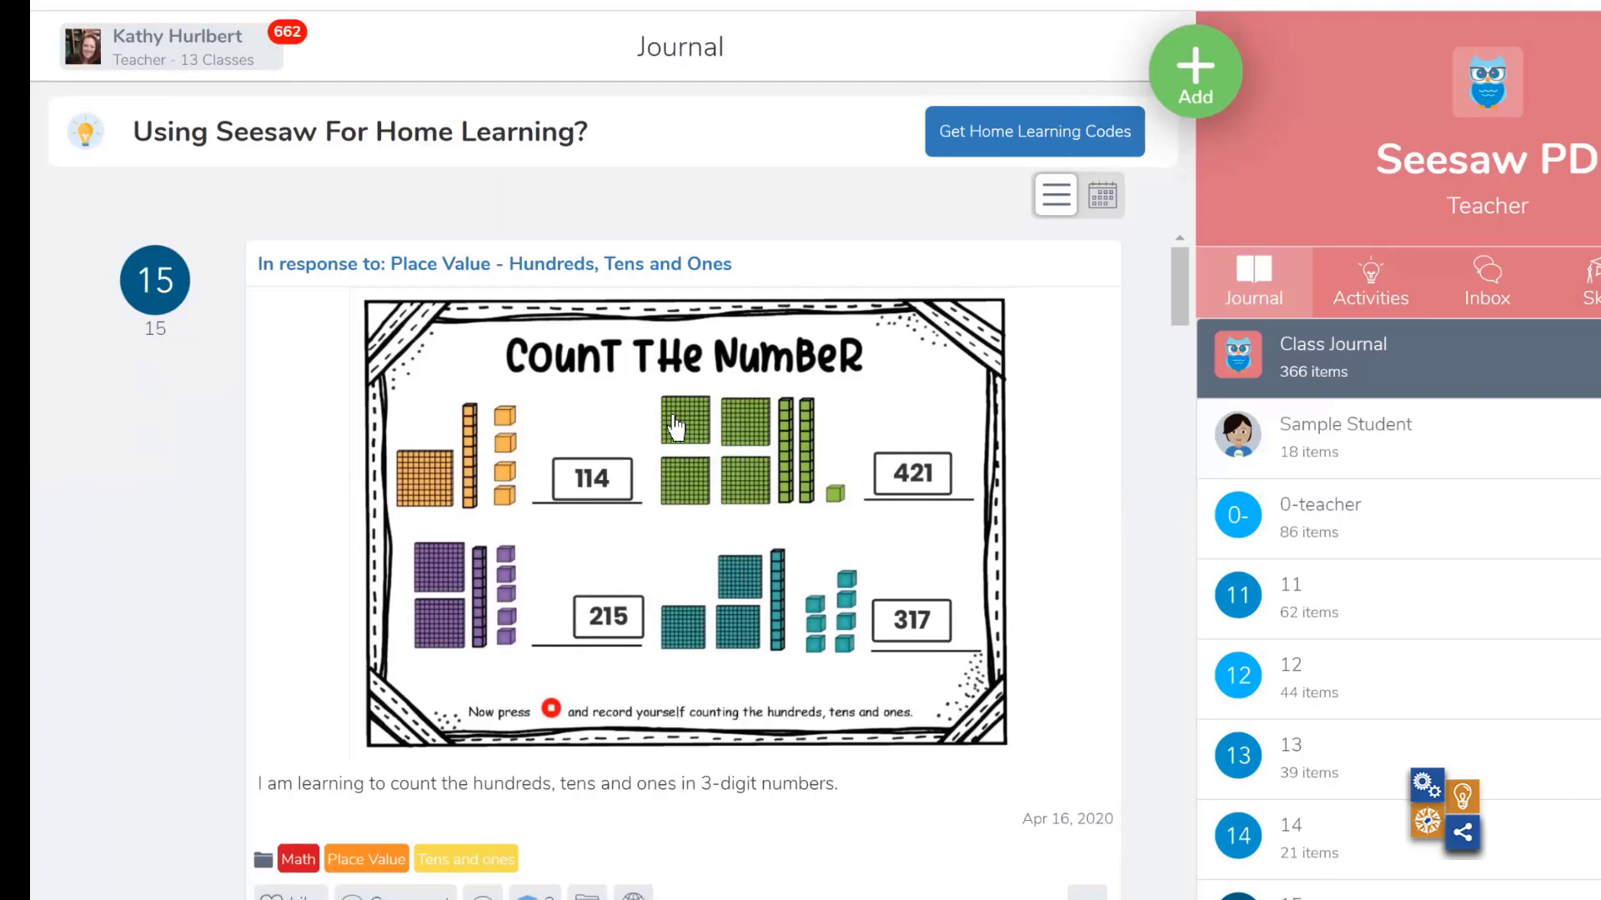
left_click(1584, 271)
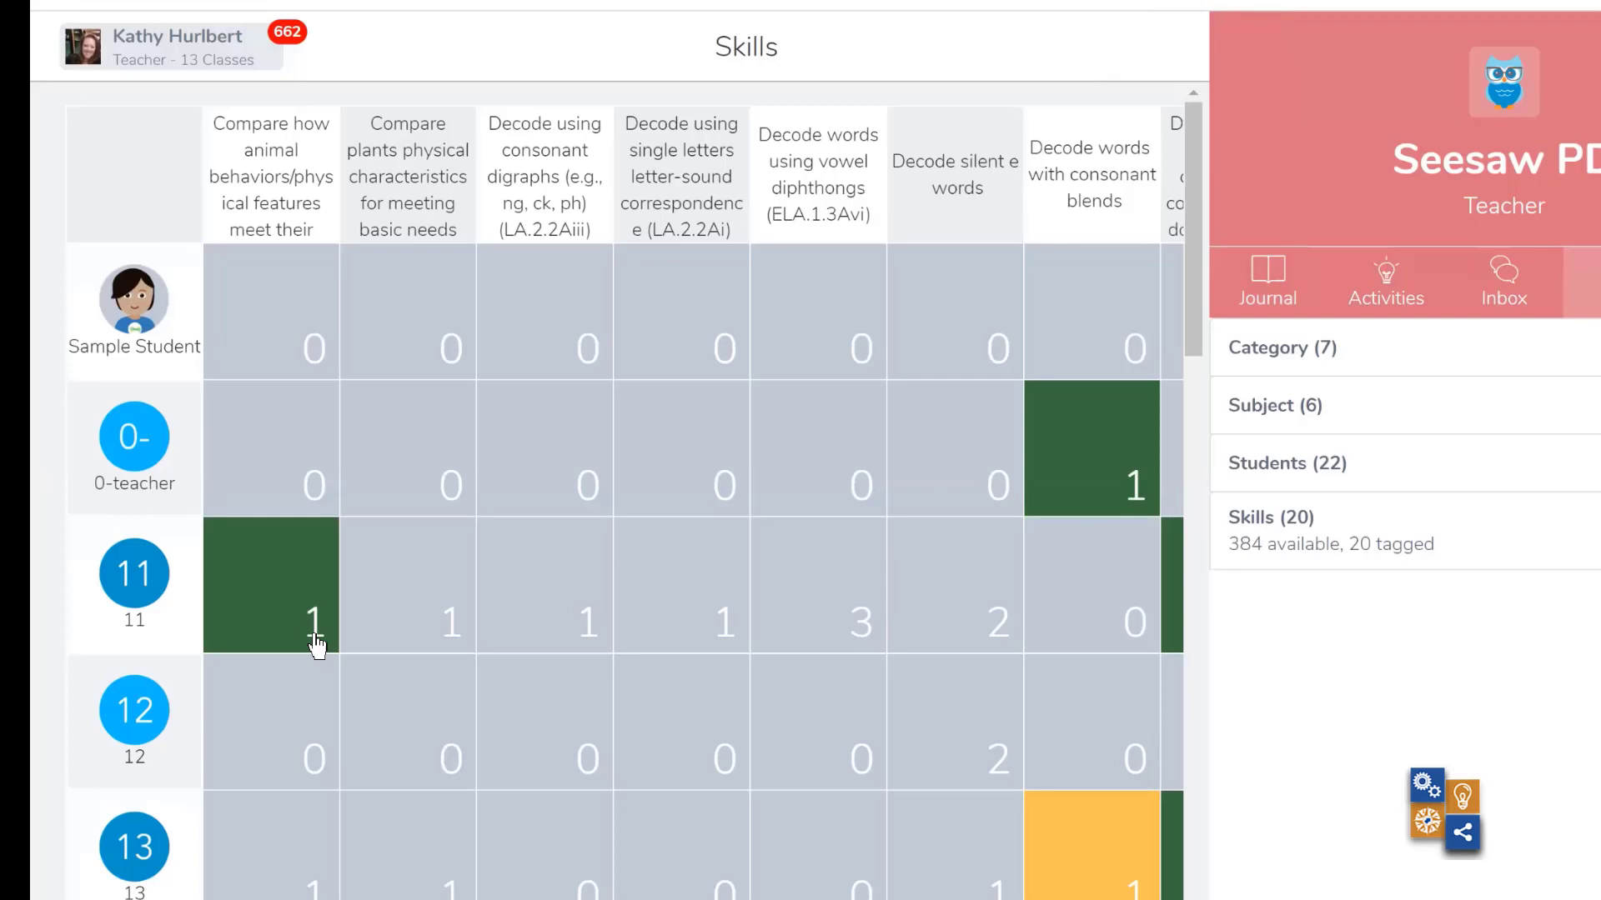
scroll(317, 645, "right", 4)
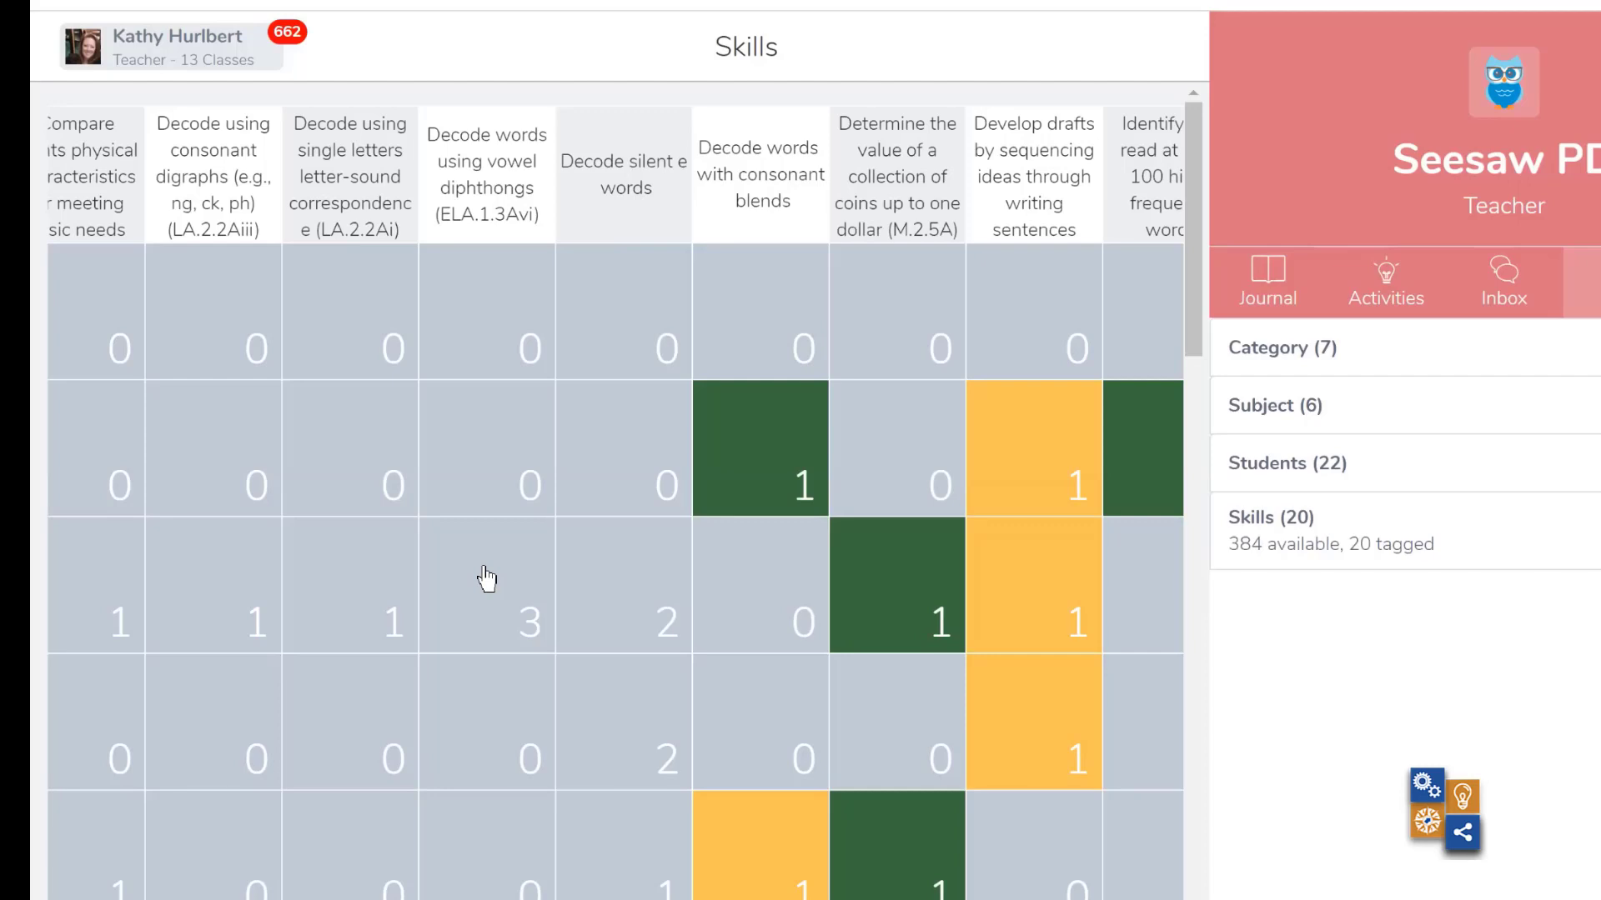
scroll(487, 579, "right", 8)
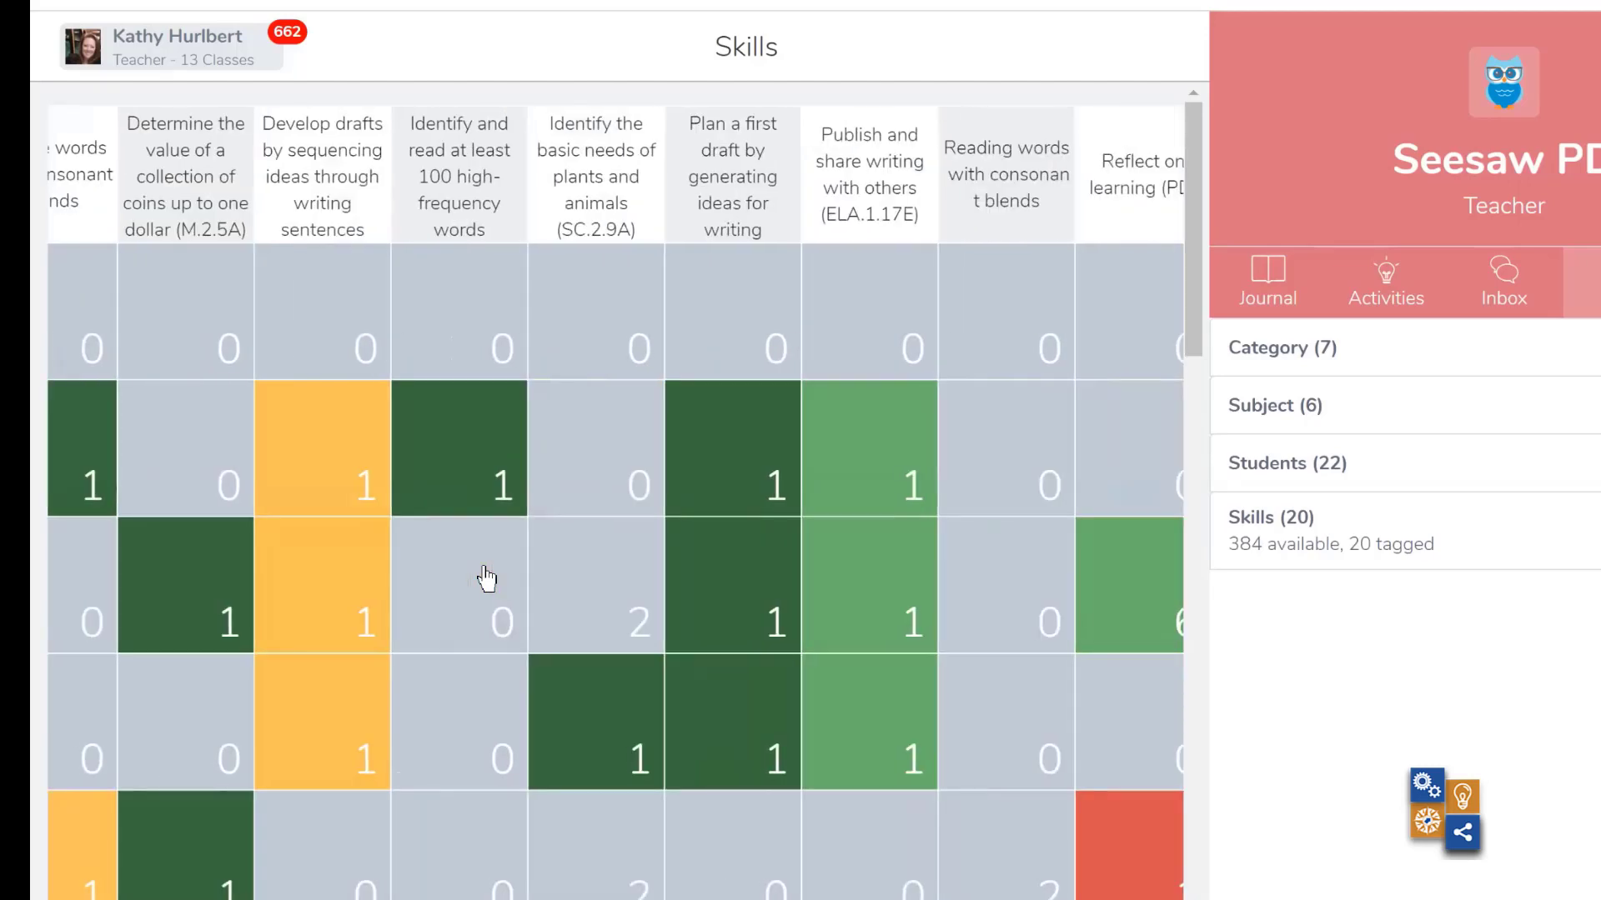
scroll(487, 579, "down", 2)
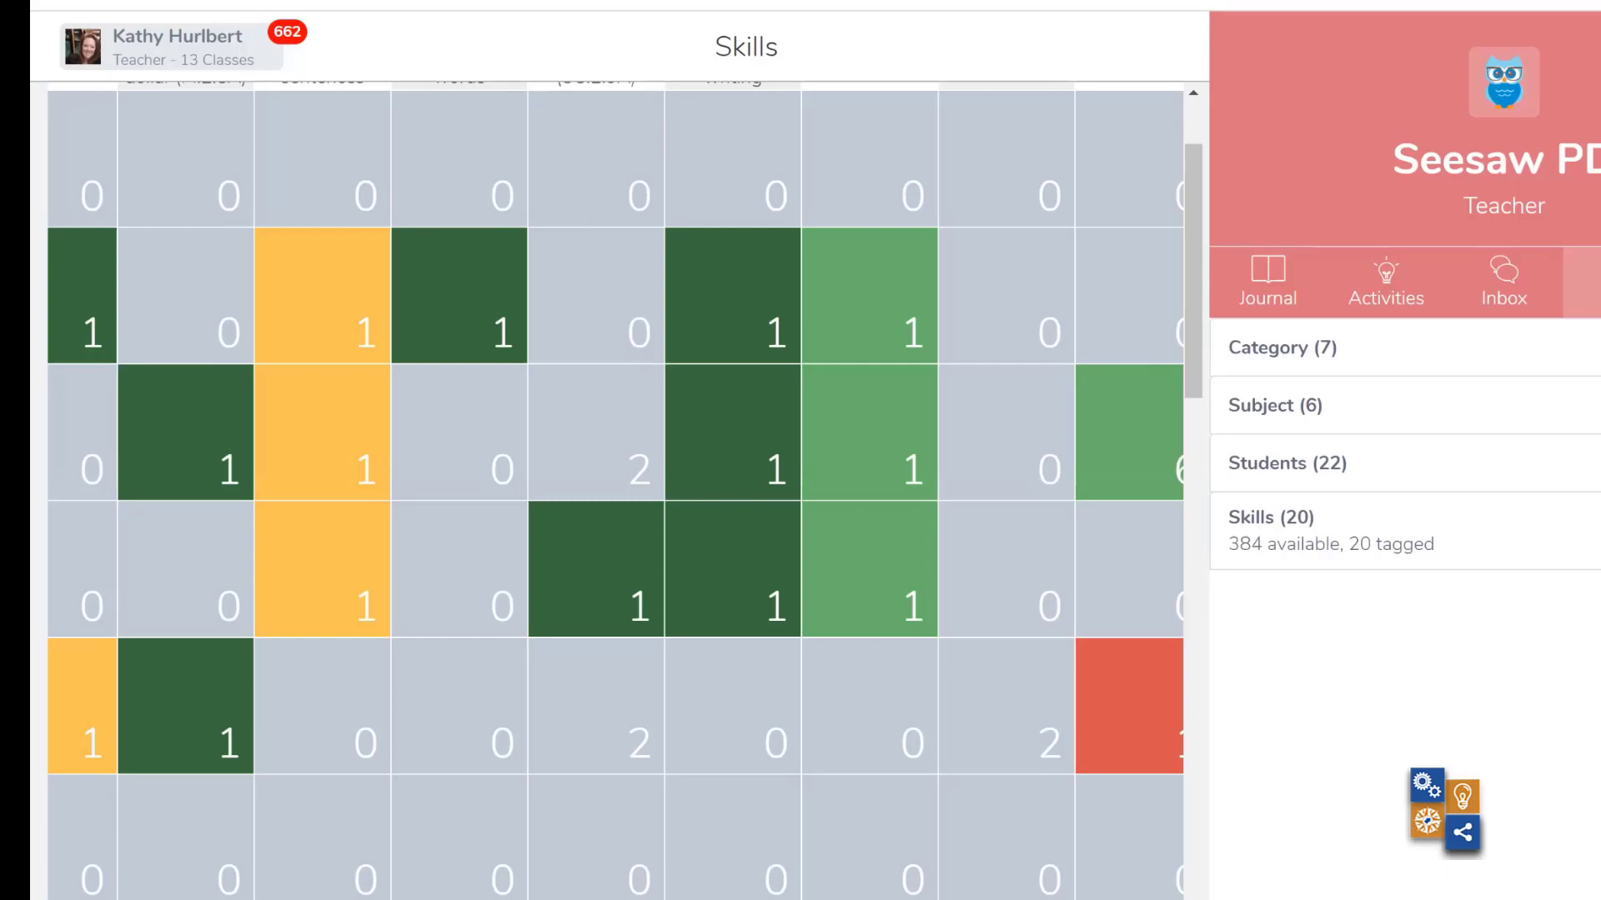
- Download the class skills export as a CSV report and open the downloaded file in Excel
left_click(1596, 405)
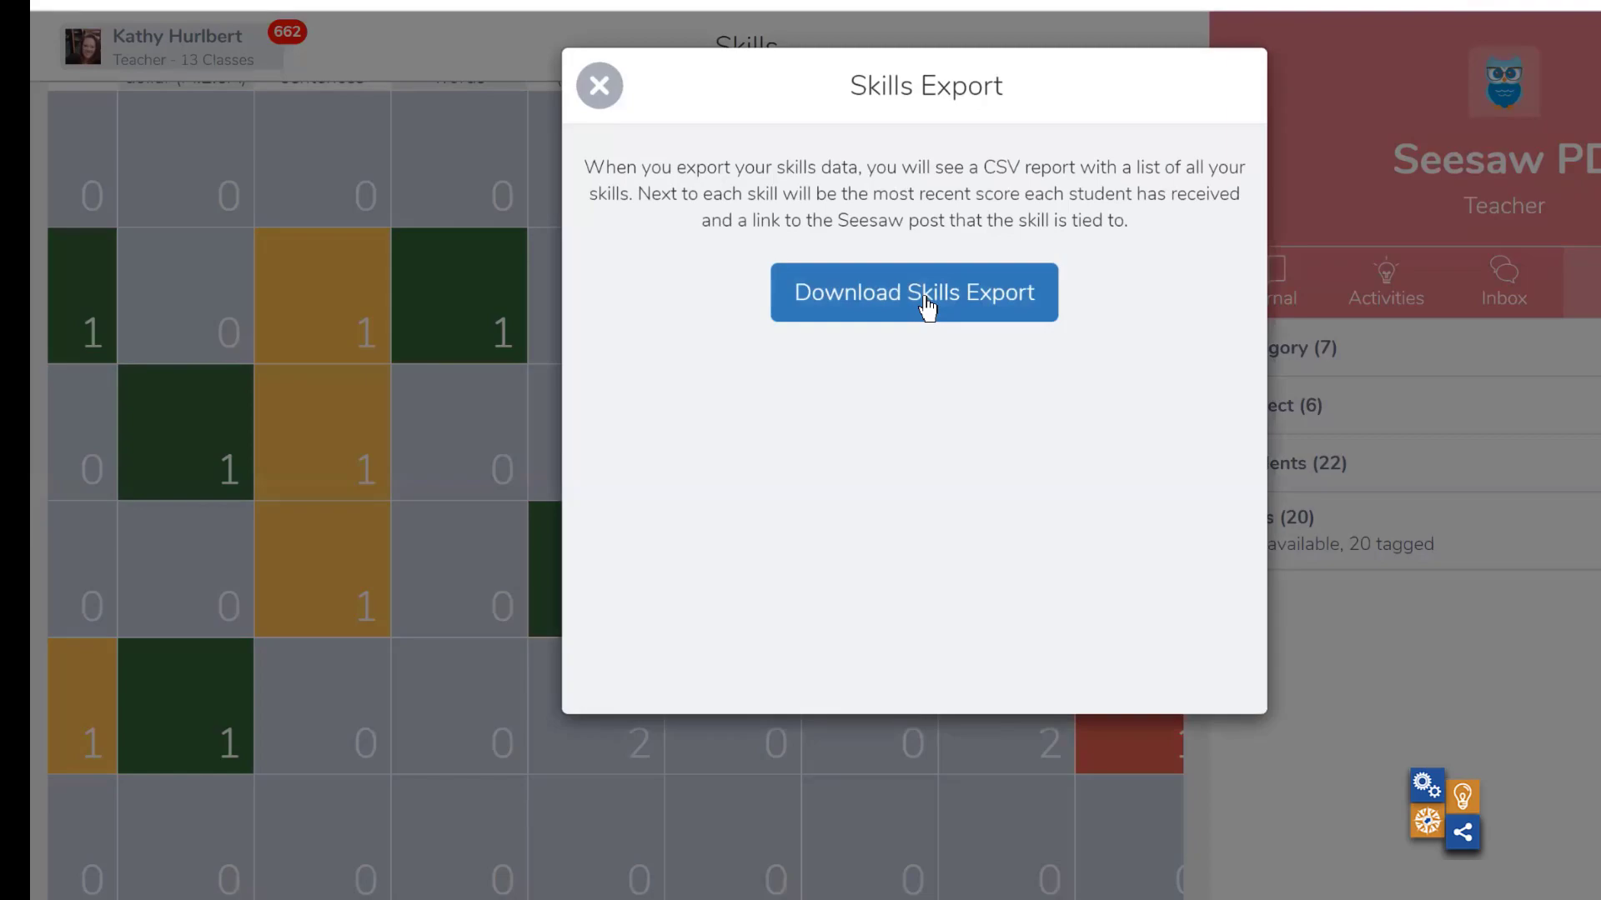
left_click(925, 303)
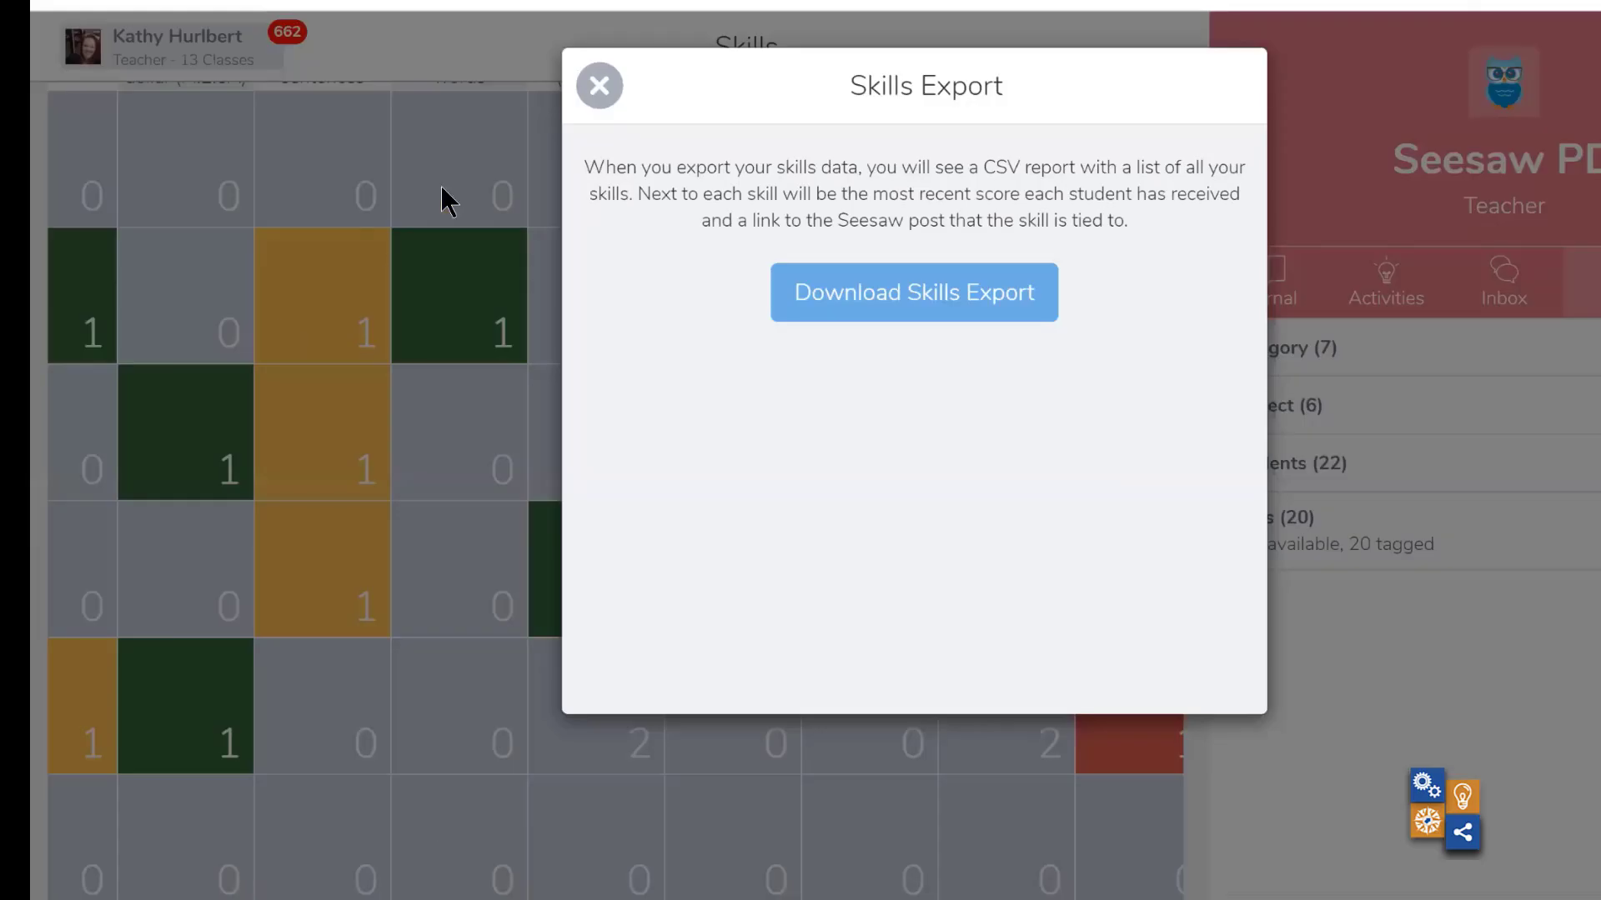
left_click(599, 86)
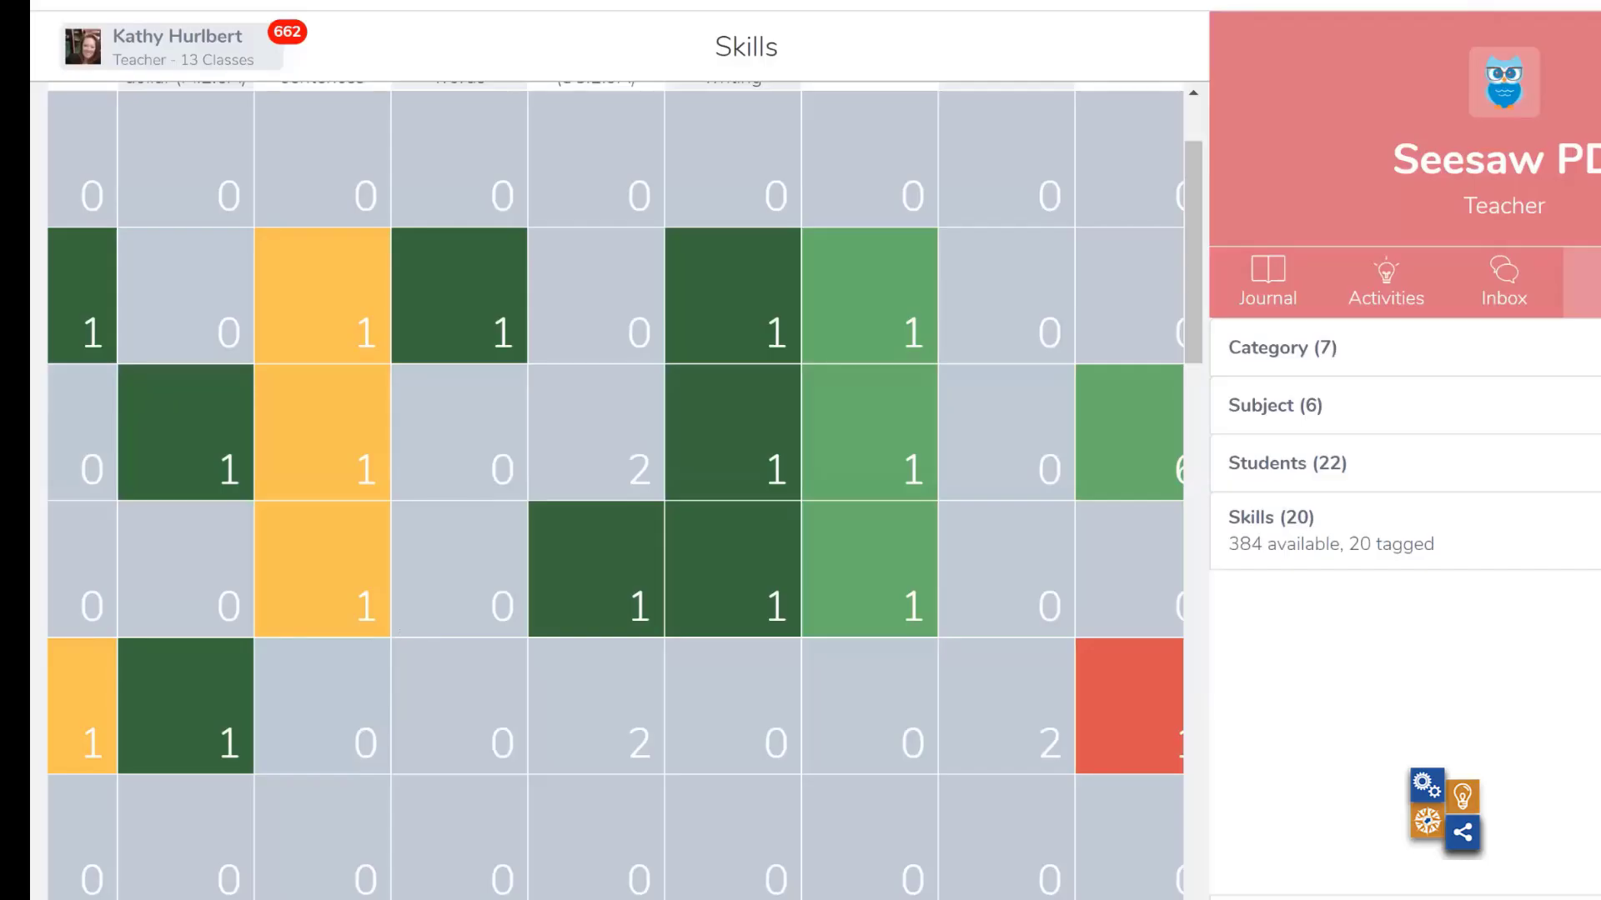
left_click(279, 899)
left_click(303, 841)
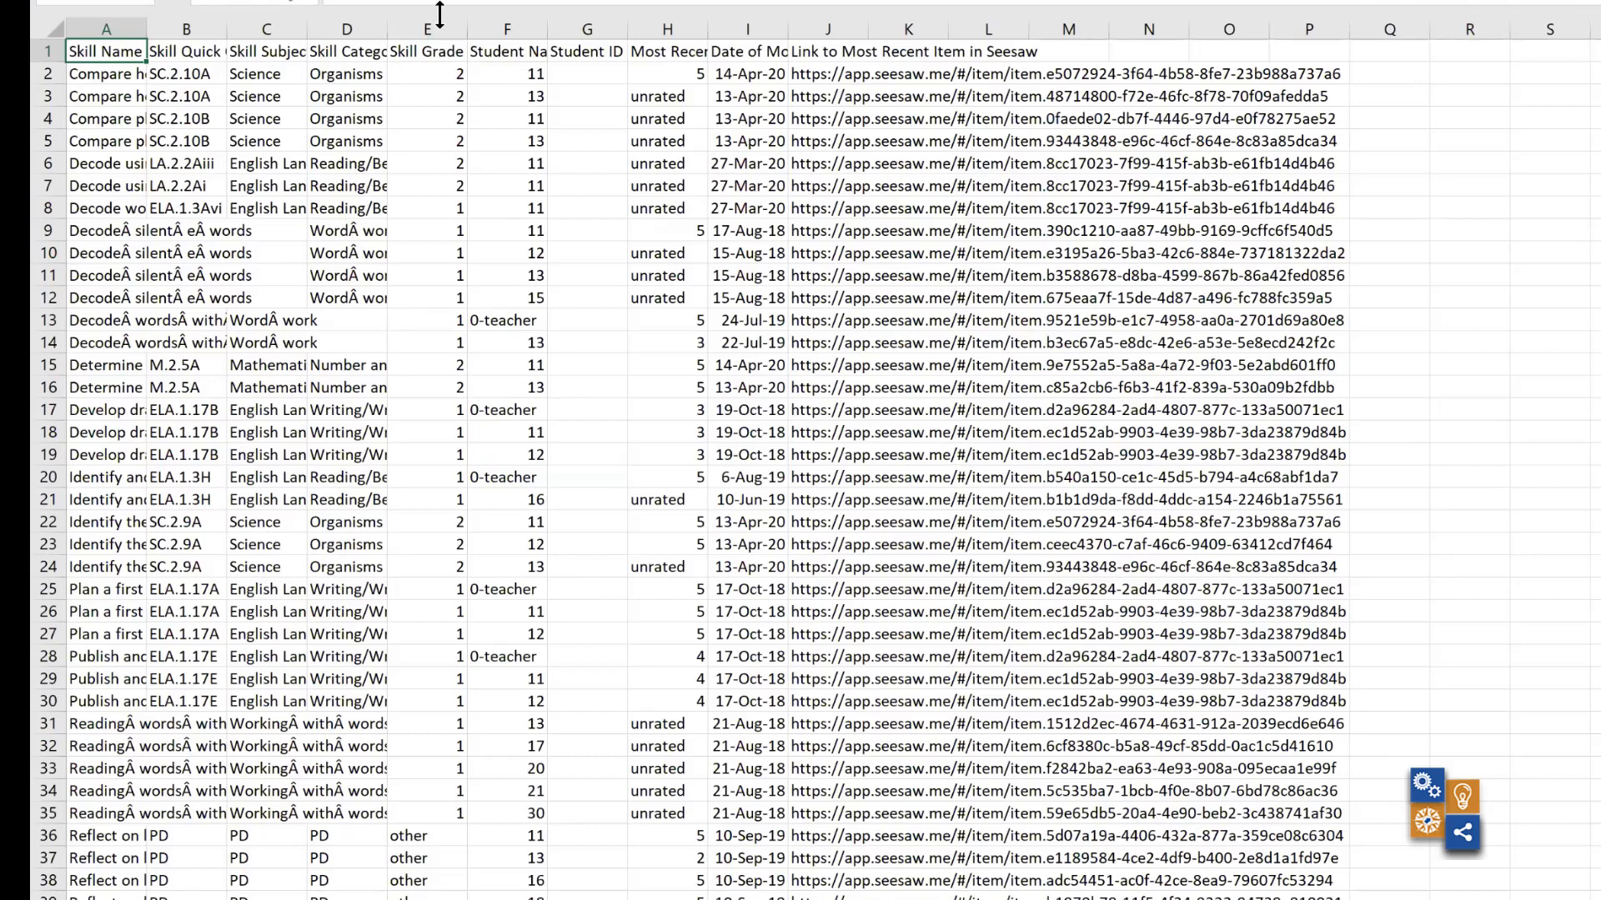
- Turn on filtering for the spreadsheet's header row and view the filter options for Skill Grade Level
left_click(499, 0)
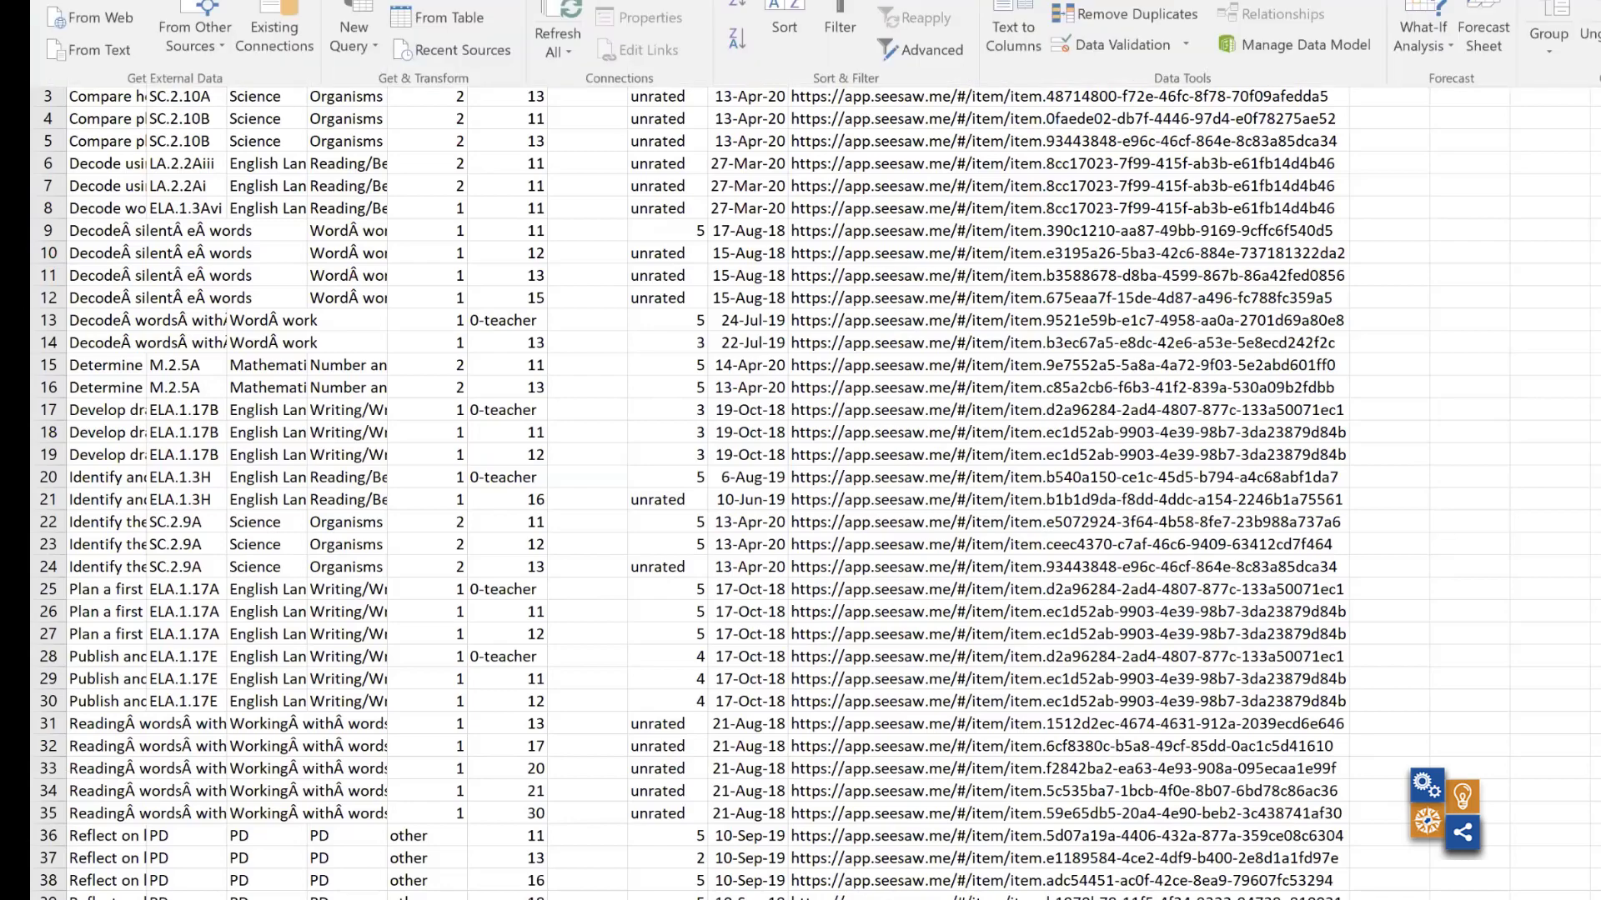
left_click(840, 12)
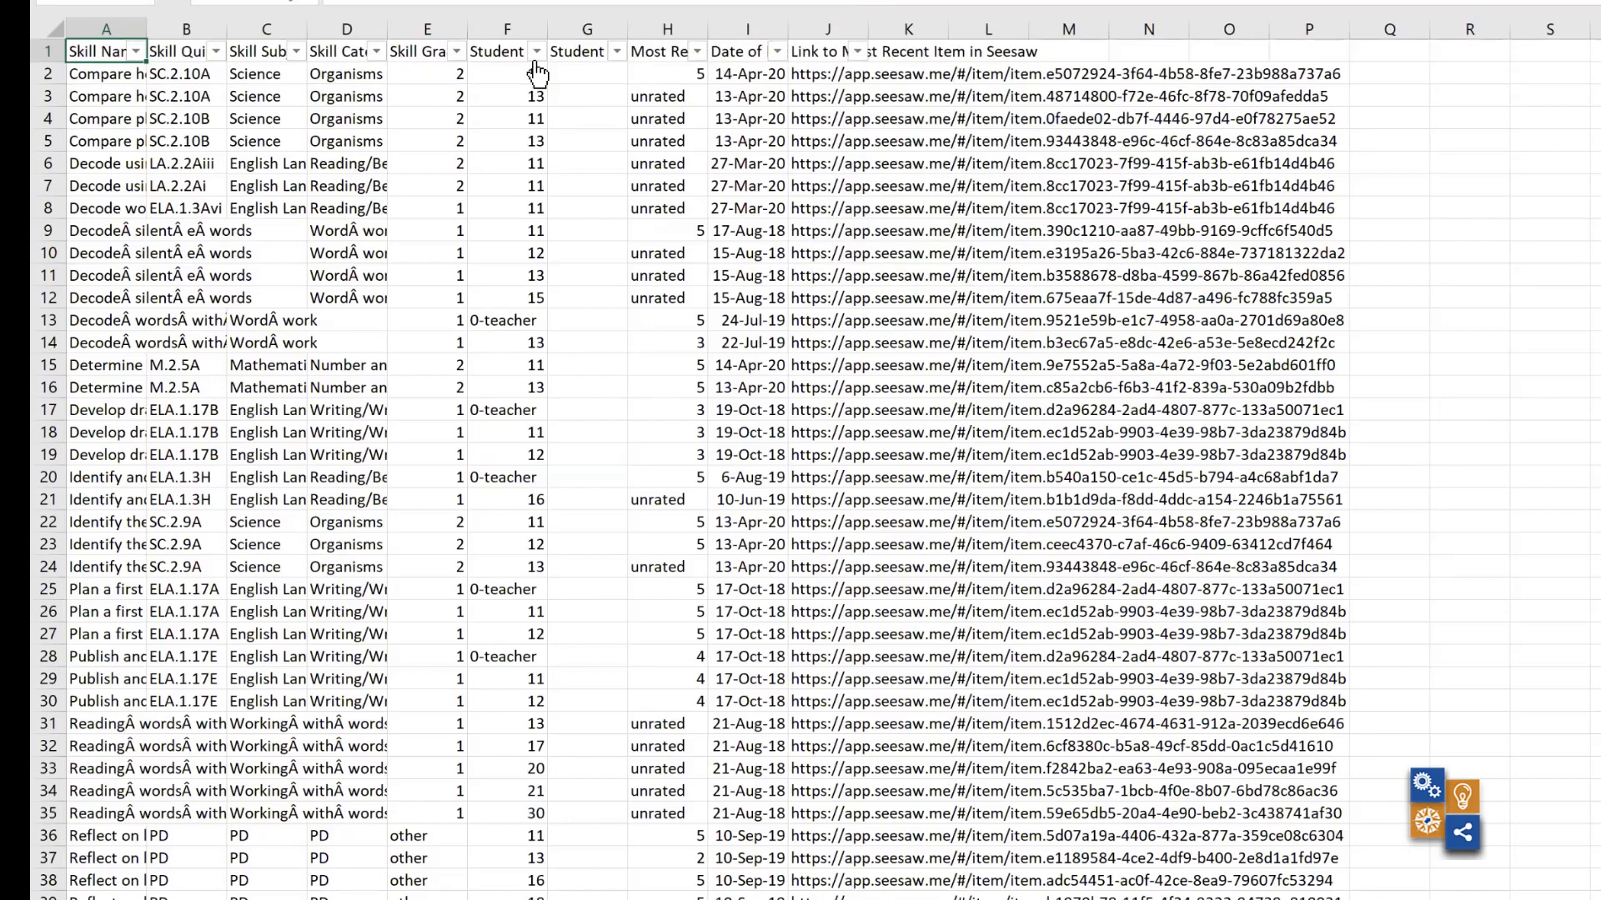
left_click(457, 51)
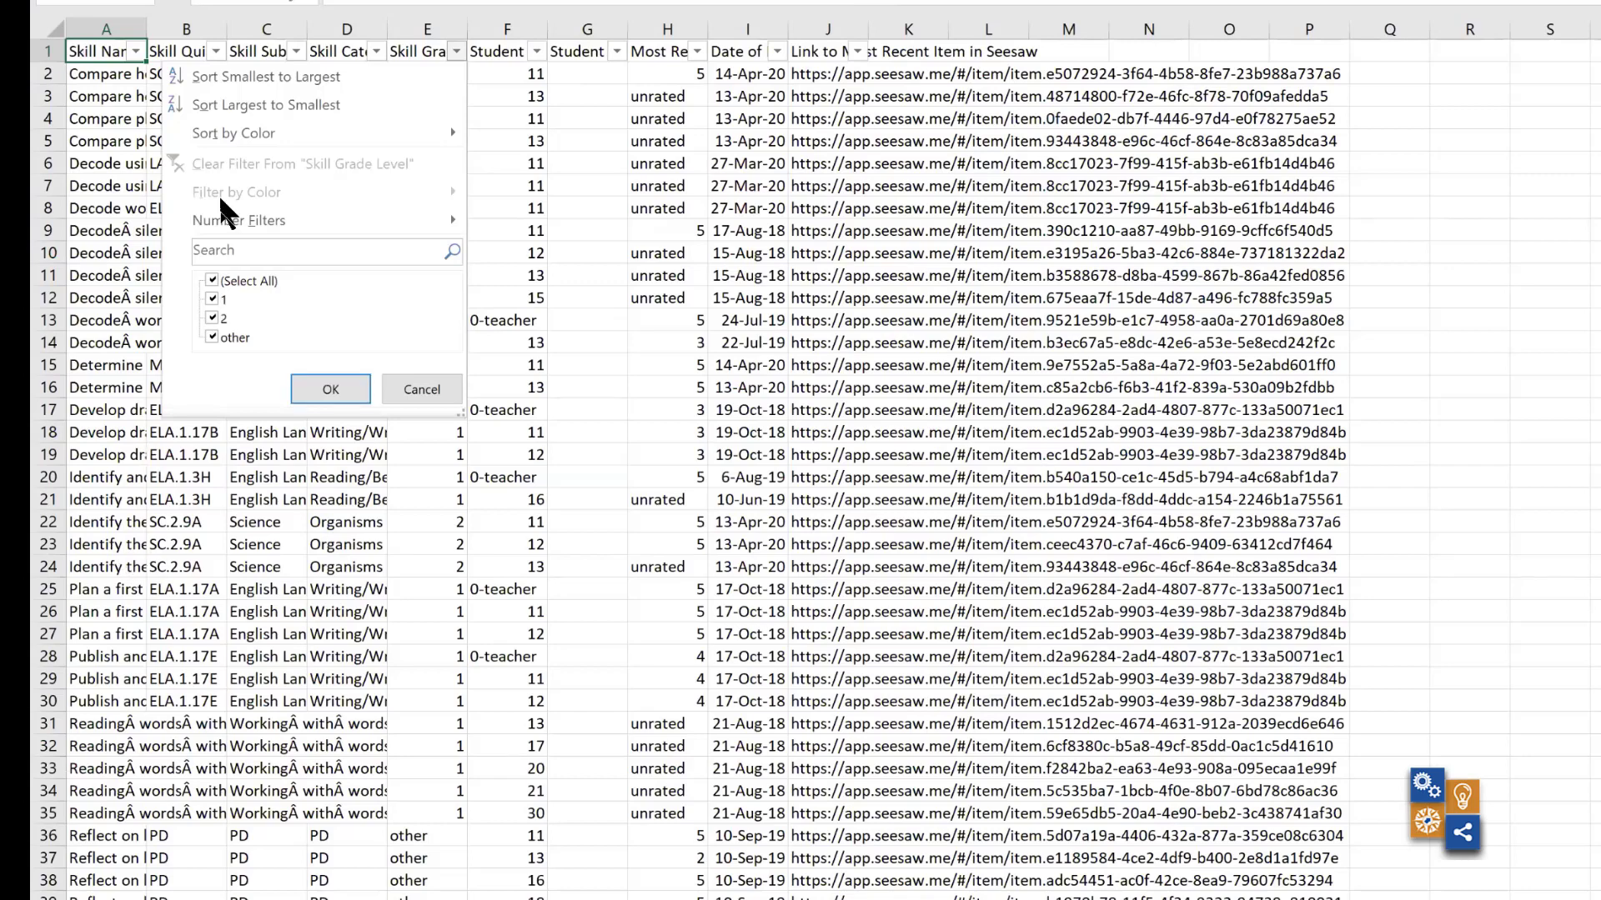
left_click(1549, 370)
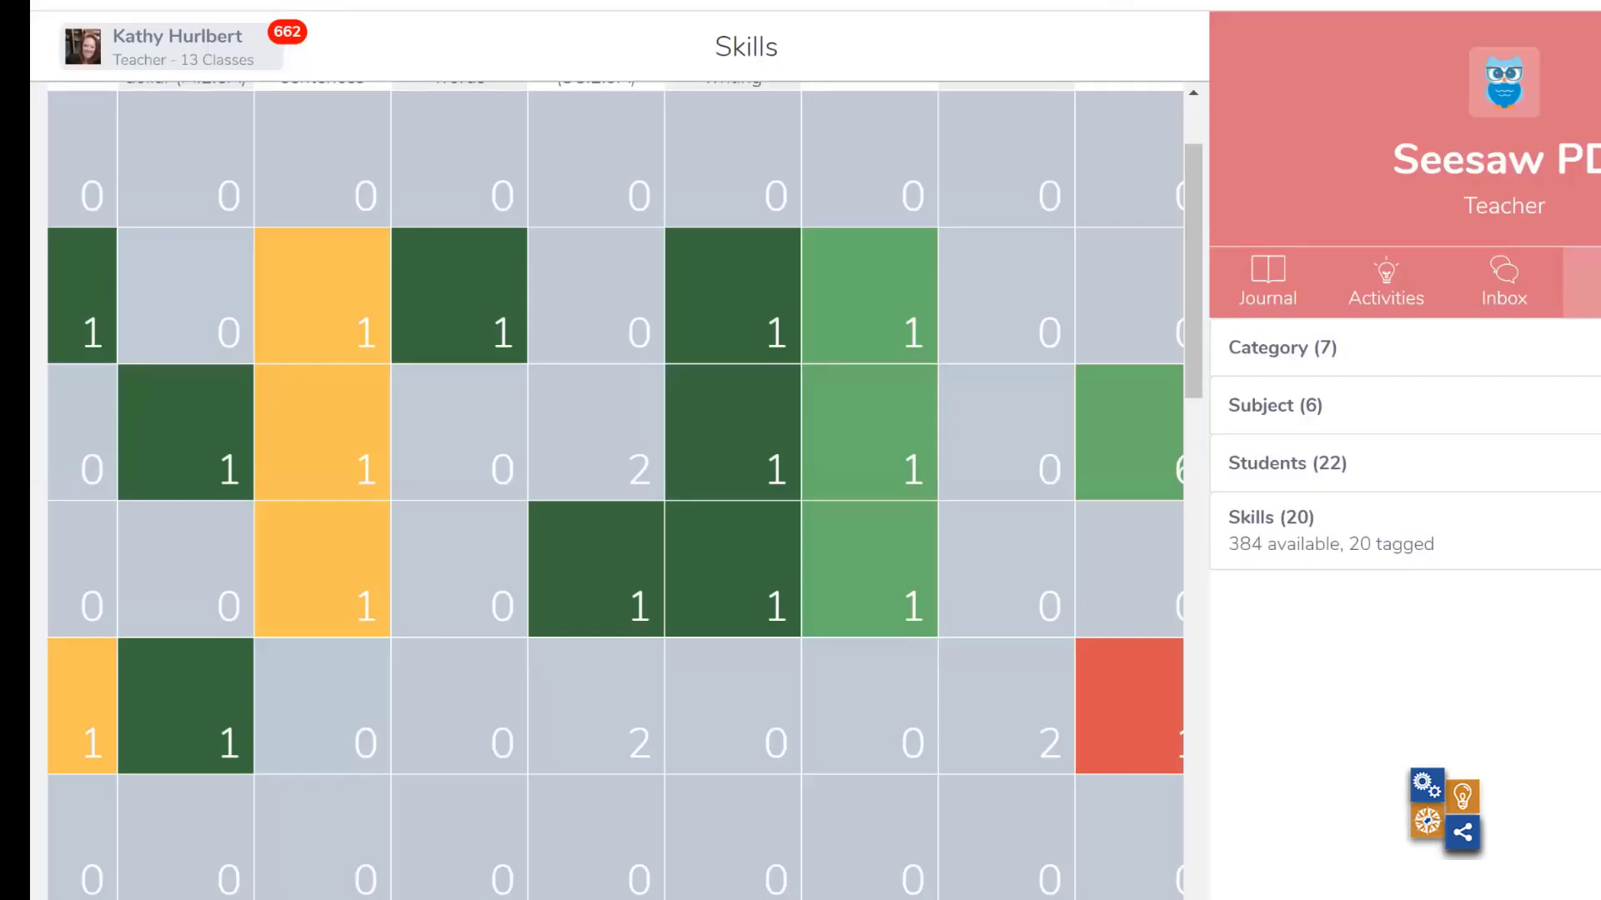
- Switch back to Seesaw and examine the students' ratings across all skill columns of the Seesaw PD grid
scroll(910, 298, "left", 10)
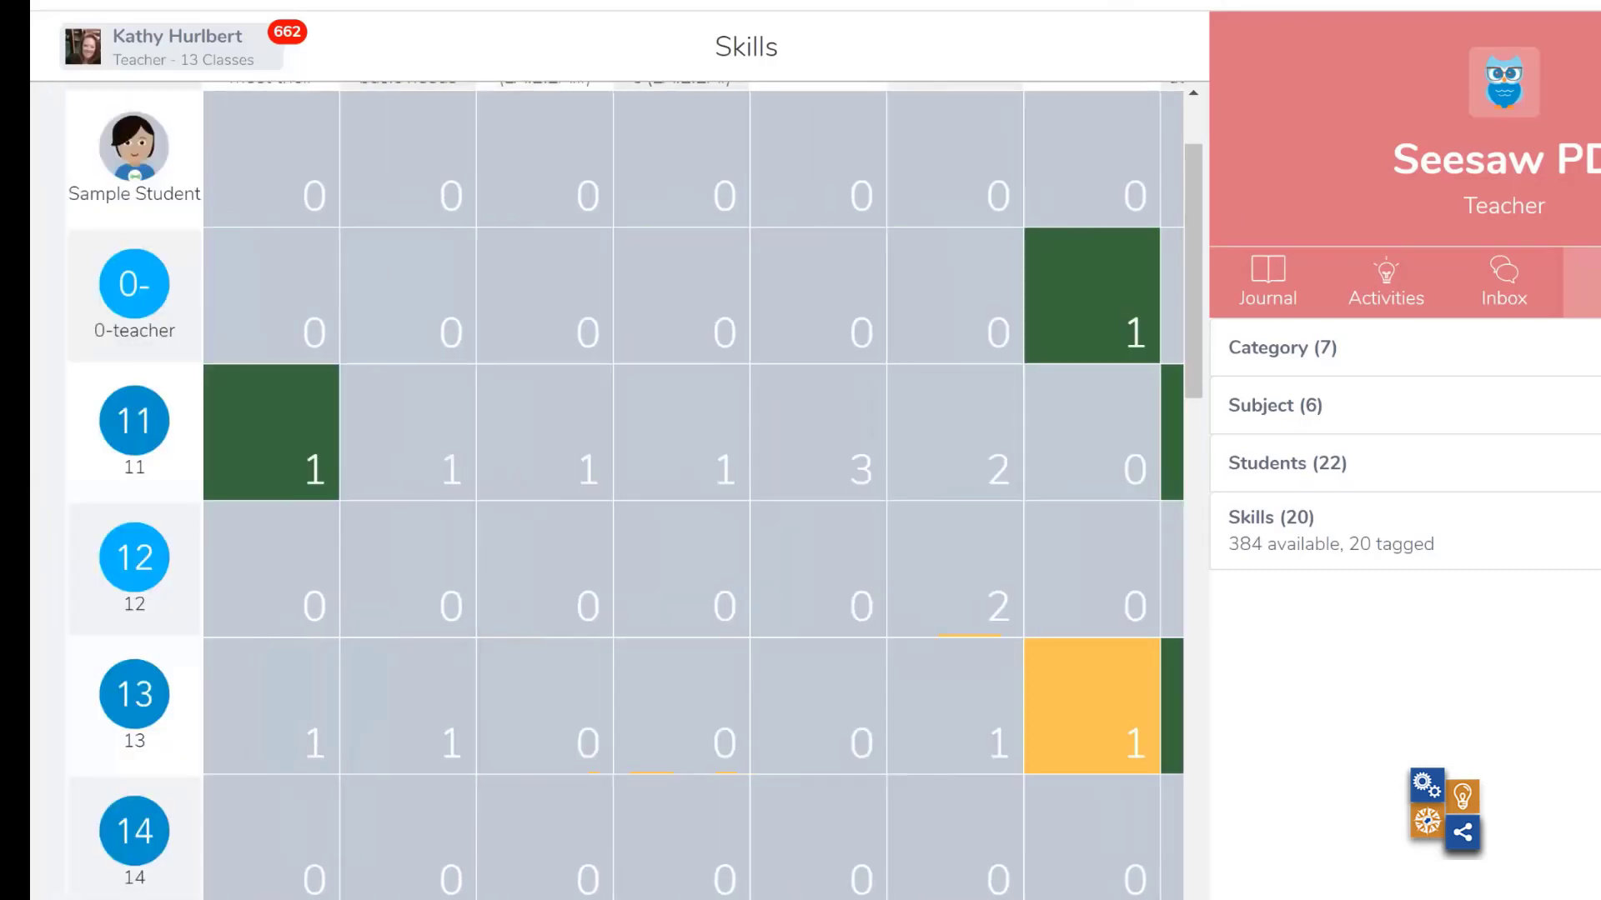
scroll(607, 490, "right", 10)
scroll(607, 491, "right", 10)
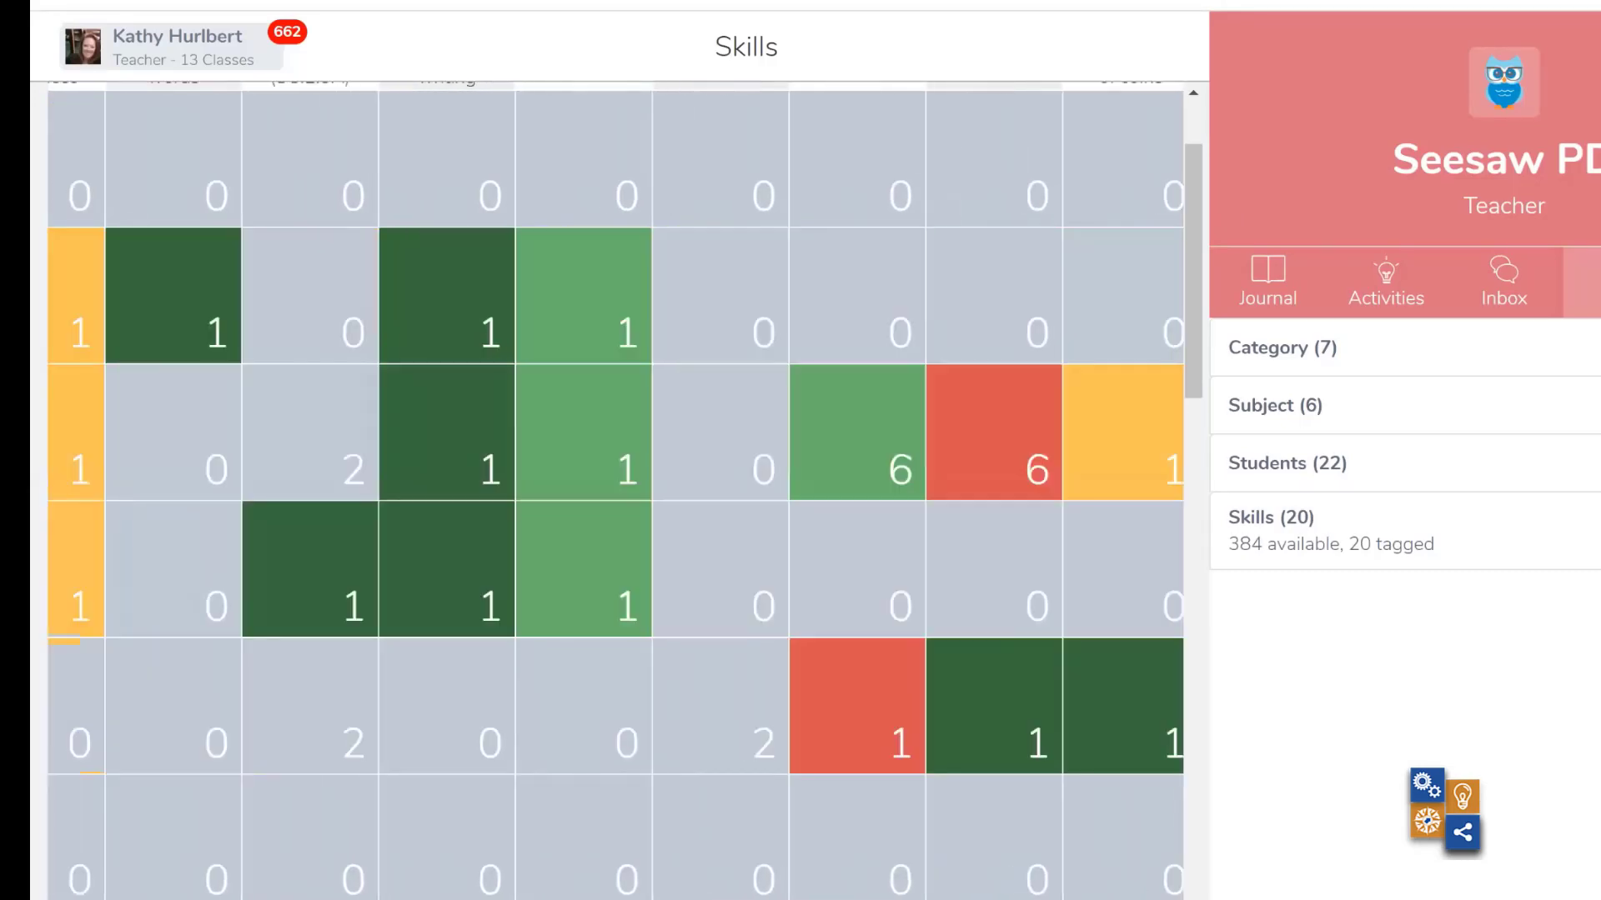
scroll(606, 490, "right", 2)
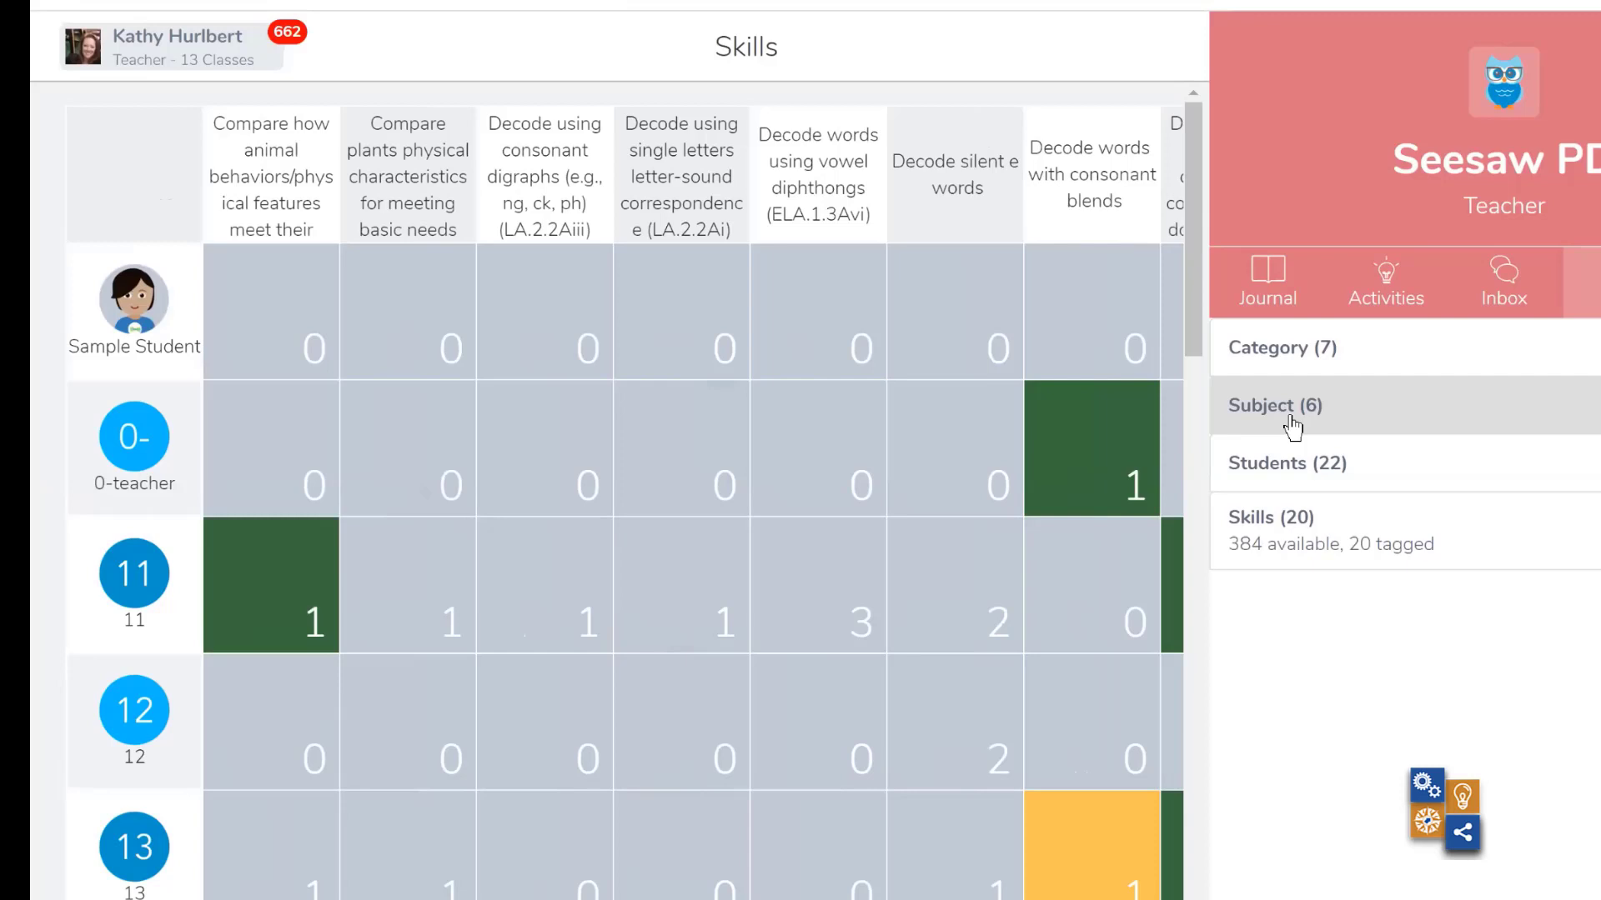
key("Right")
key("Right")
key("Right")
key("Right")
key("Right")
key("Right")
key("Right")
key("Right")
key("Right")
key("Right")
key("Right")
key("Right")
key("Right")
key("Right")
key("Right")
key("Right")
key("Right")
key("Right")
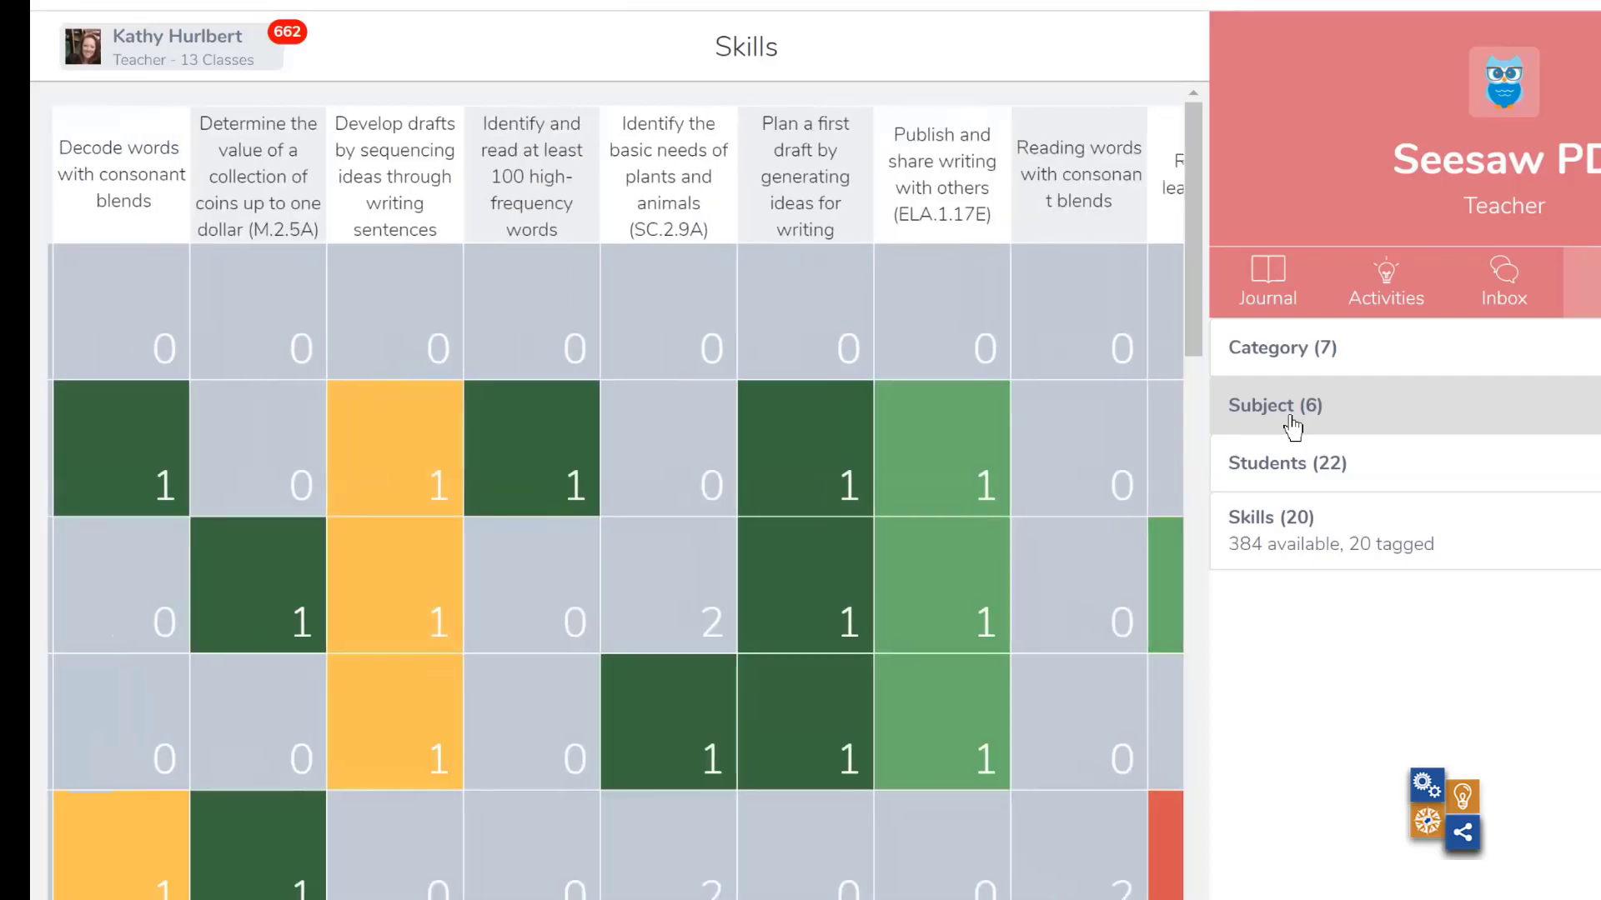
key("Right")
key("Right")
key("Right")
key("Right")
key("Right")
key("Right")
key("Right")
key("Right")
key("Right")
key("Right")
key("Right")
key("Right")
key("Right")
key("Right")
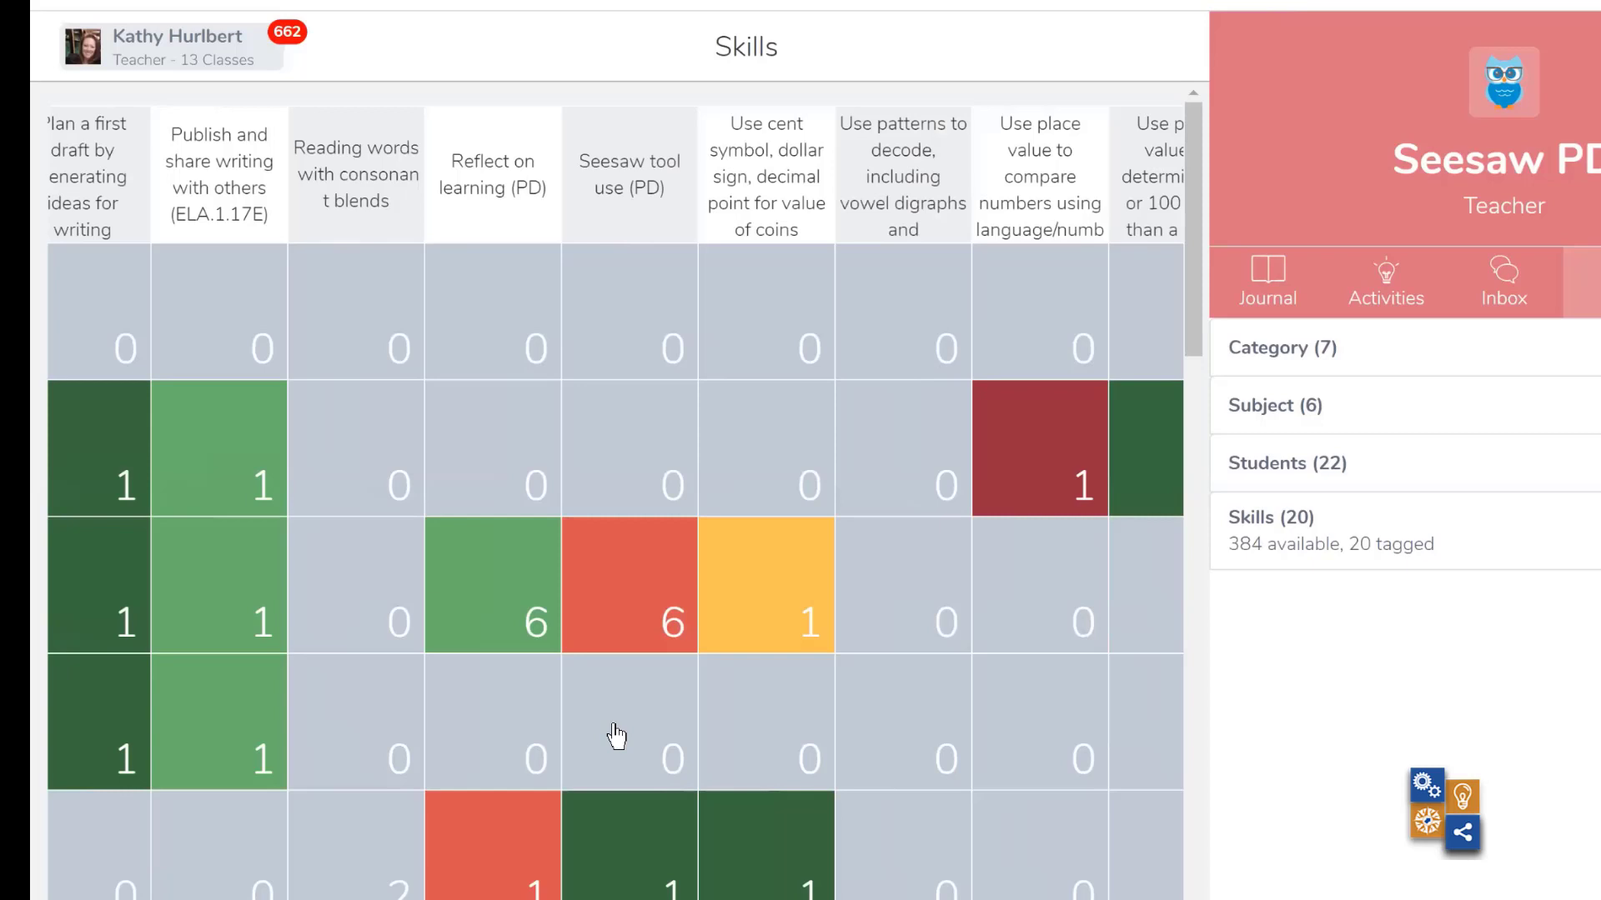
scroll(617, 735, "left", 5)
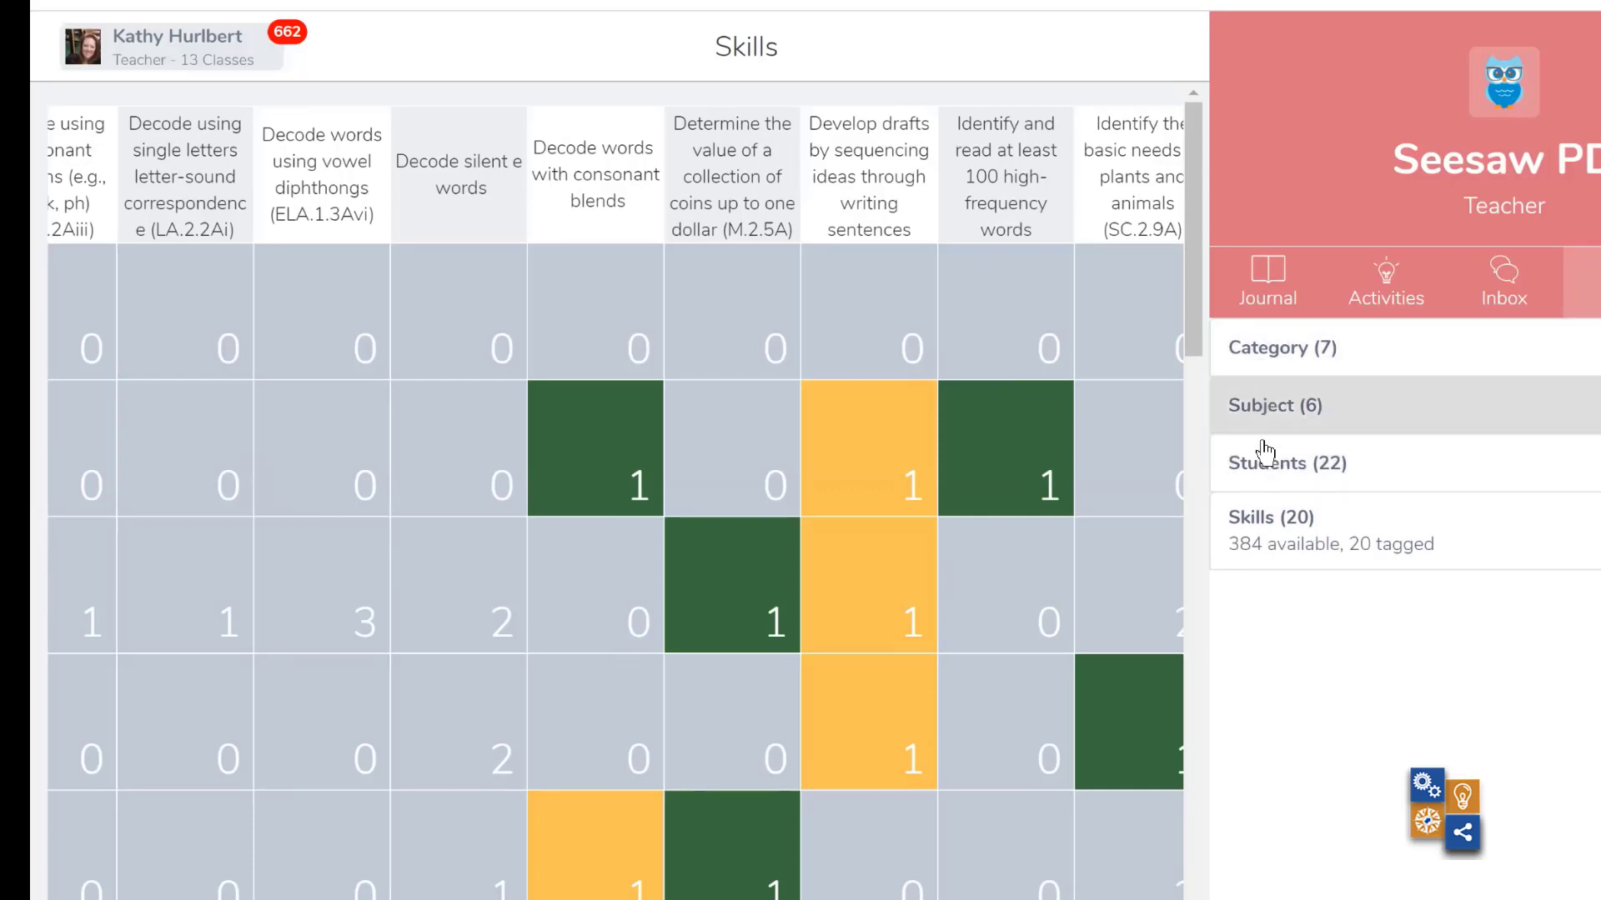
- Filter the skills grid to student 12, and filter it by the Number and Operations category instead
left_click(1265, 463)
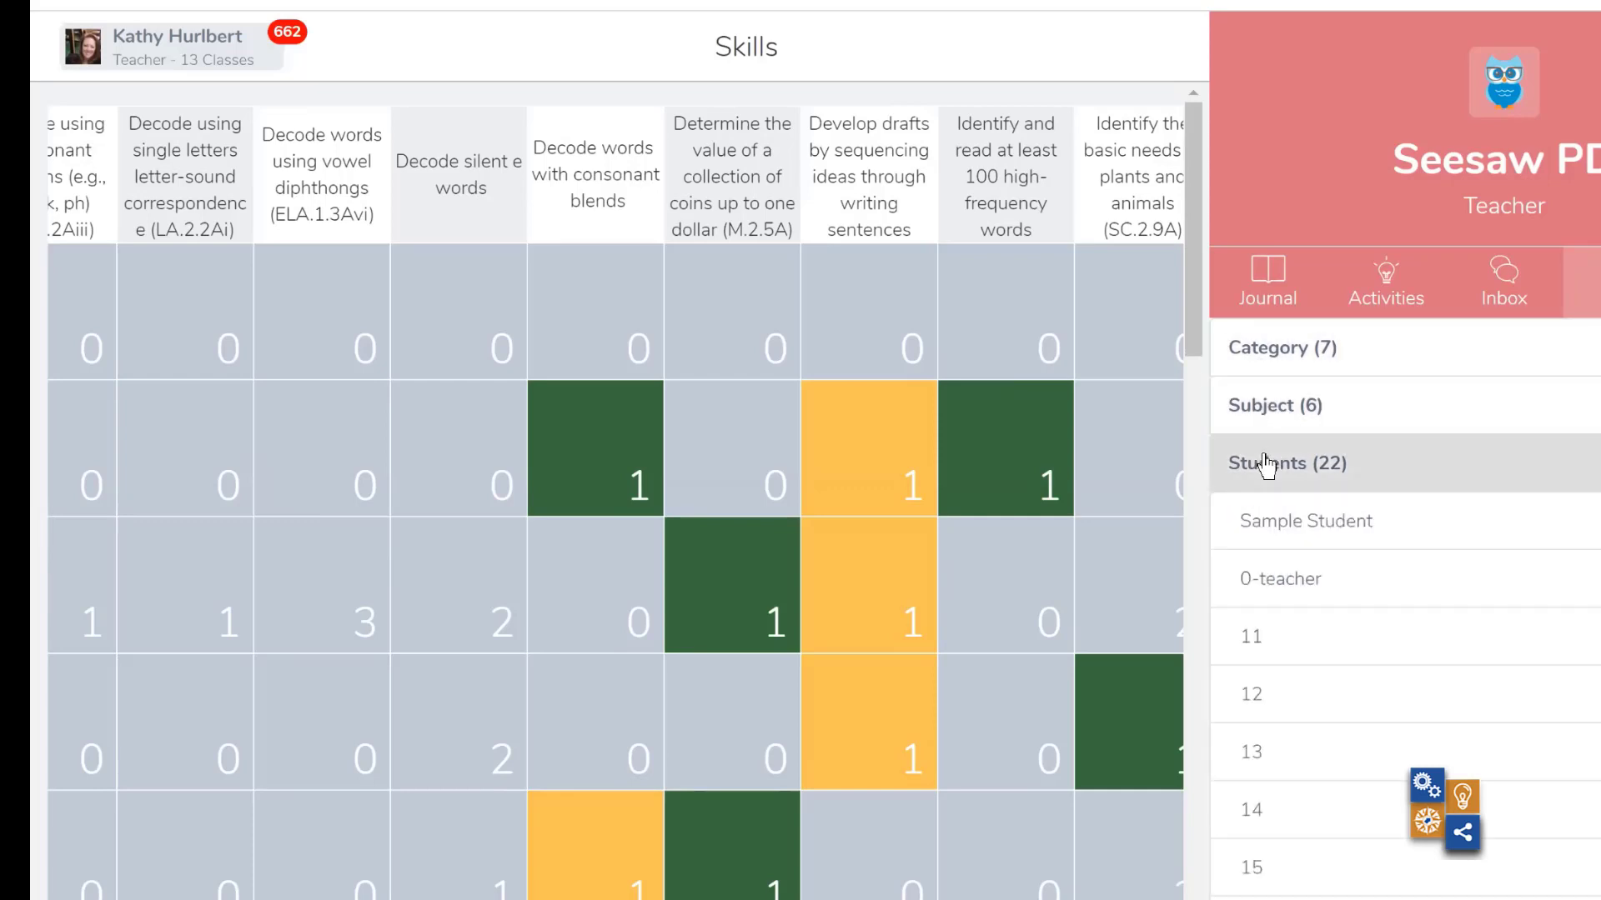
left_click(1284, 707)
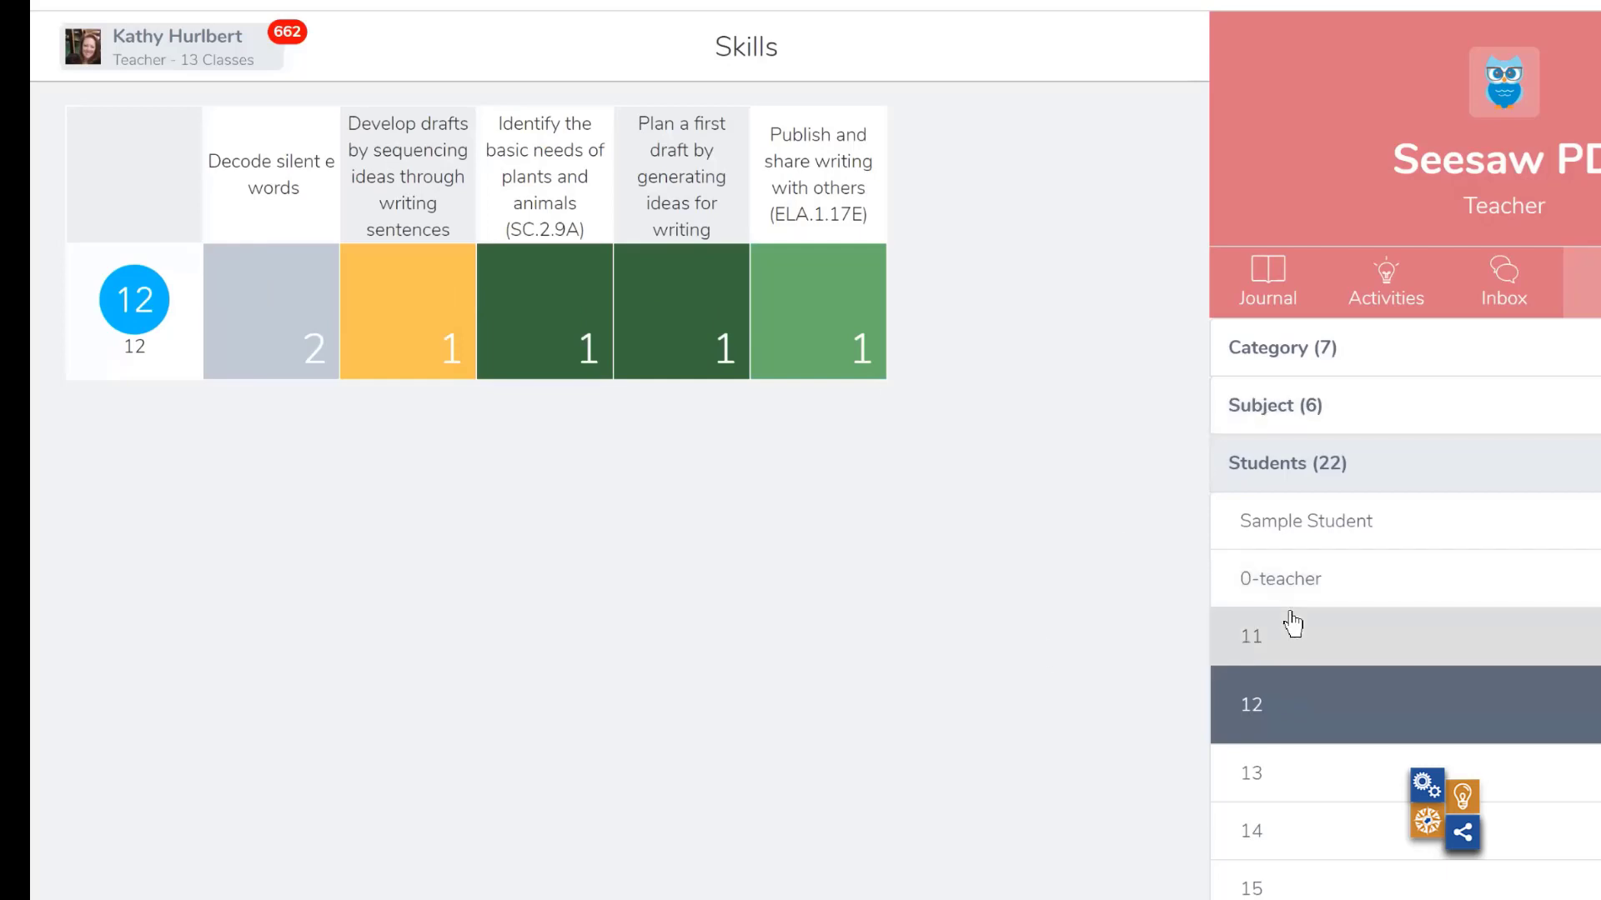
left_click(1384, 372)
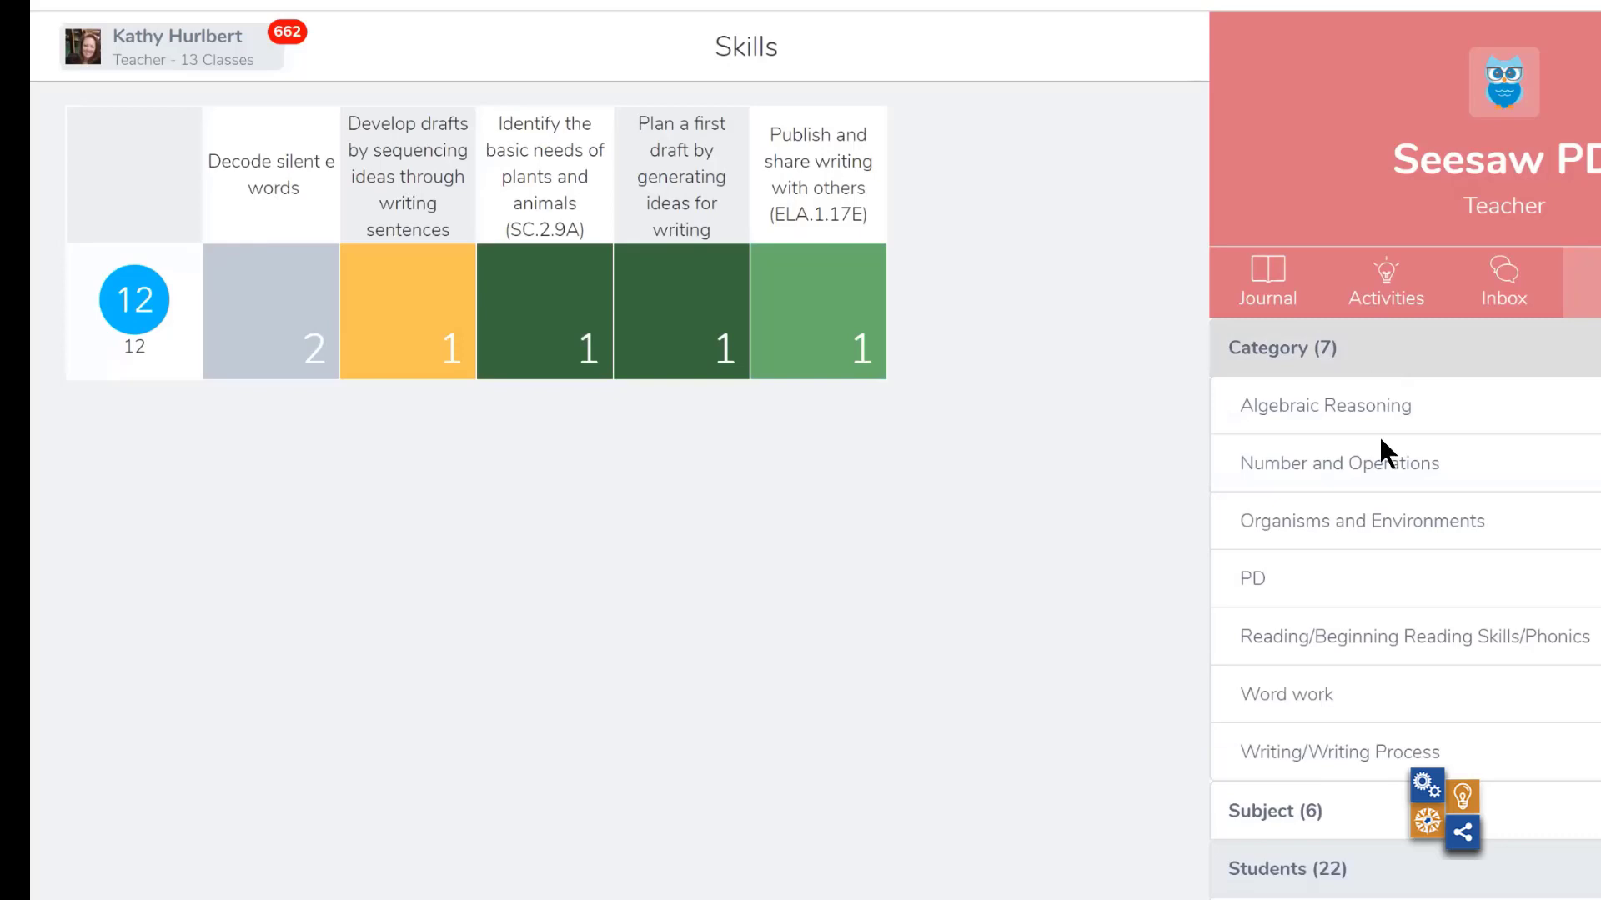
left_click(1298, 483)
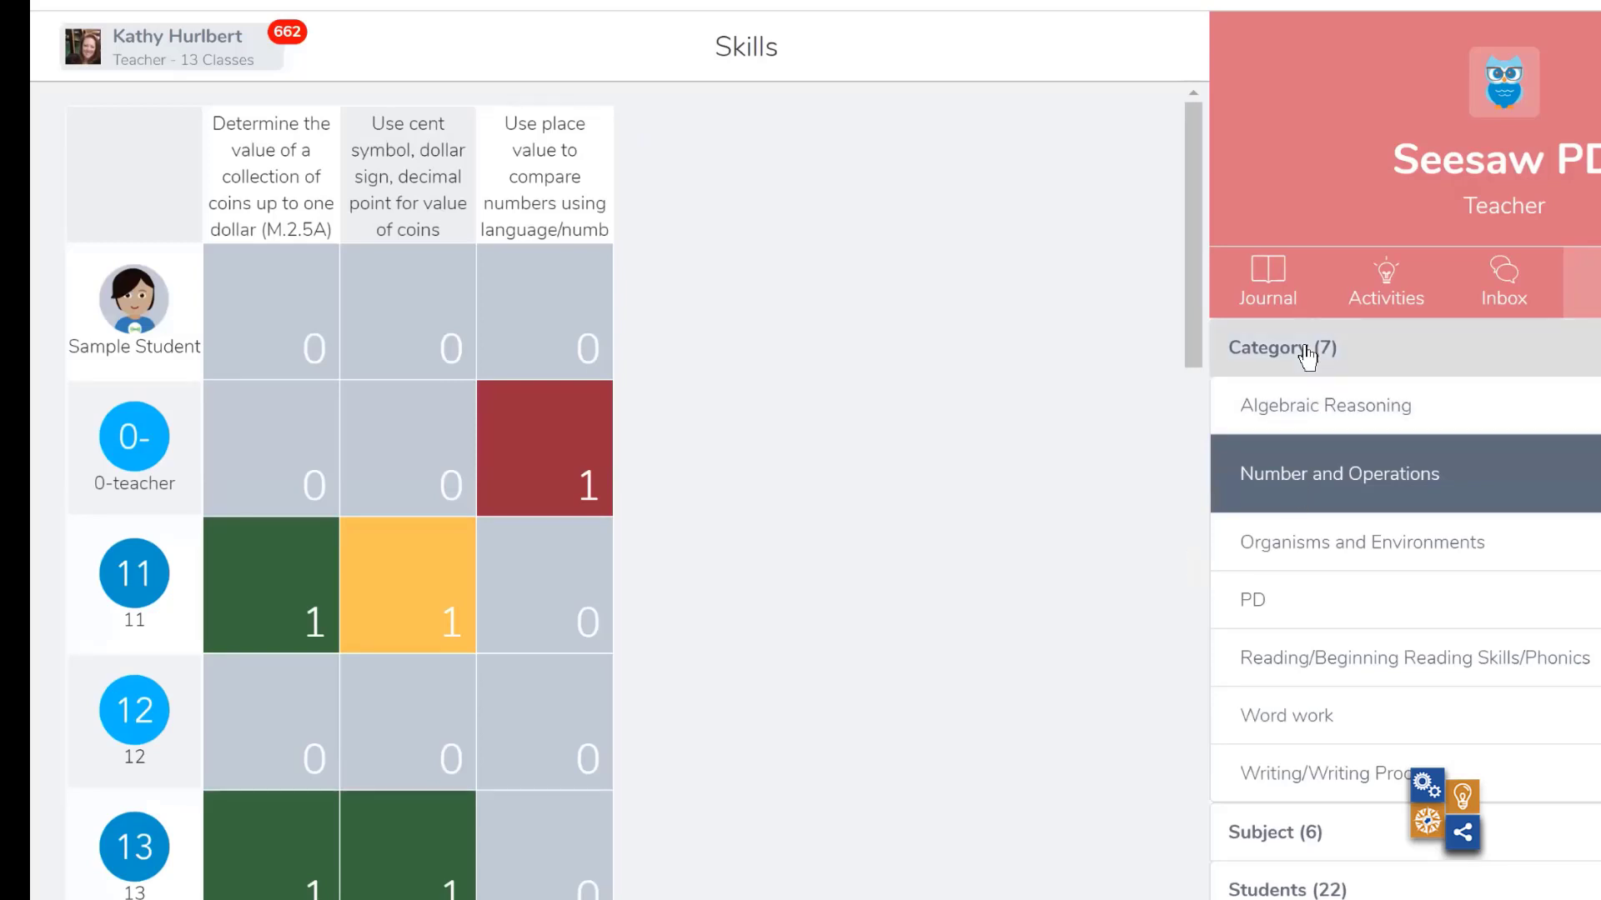
- Switch to the Seesaw skills PD presentation in Google Slides and page through the activity library slides up to slide 28
scroll(1306, 357, "down", 1)
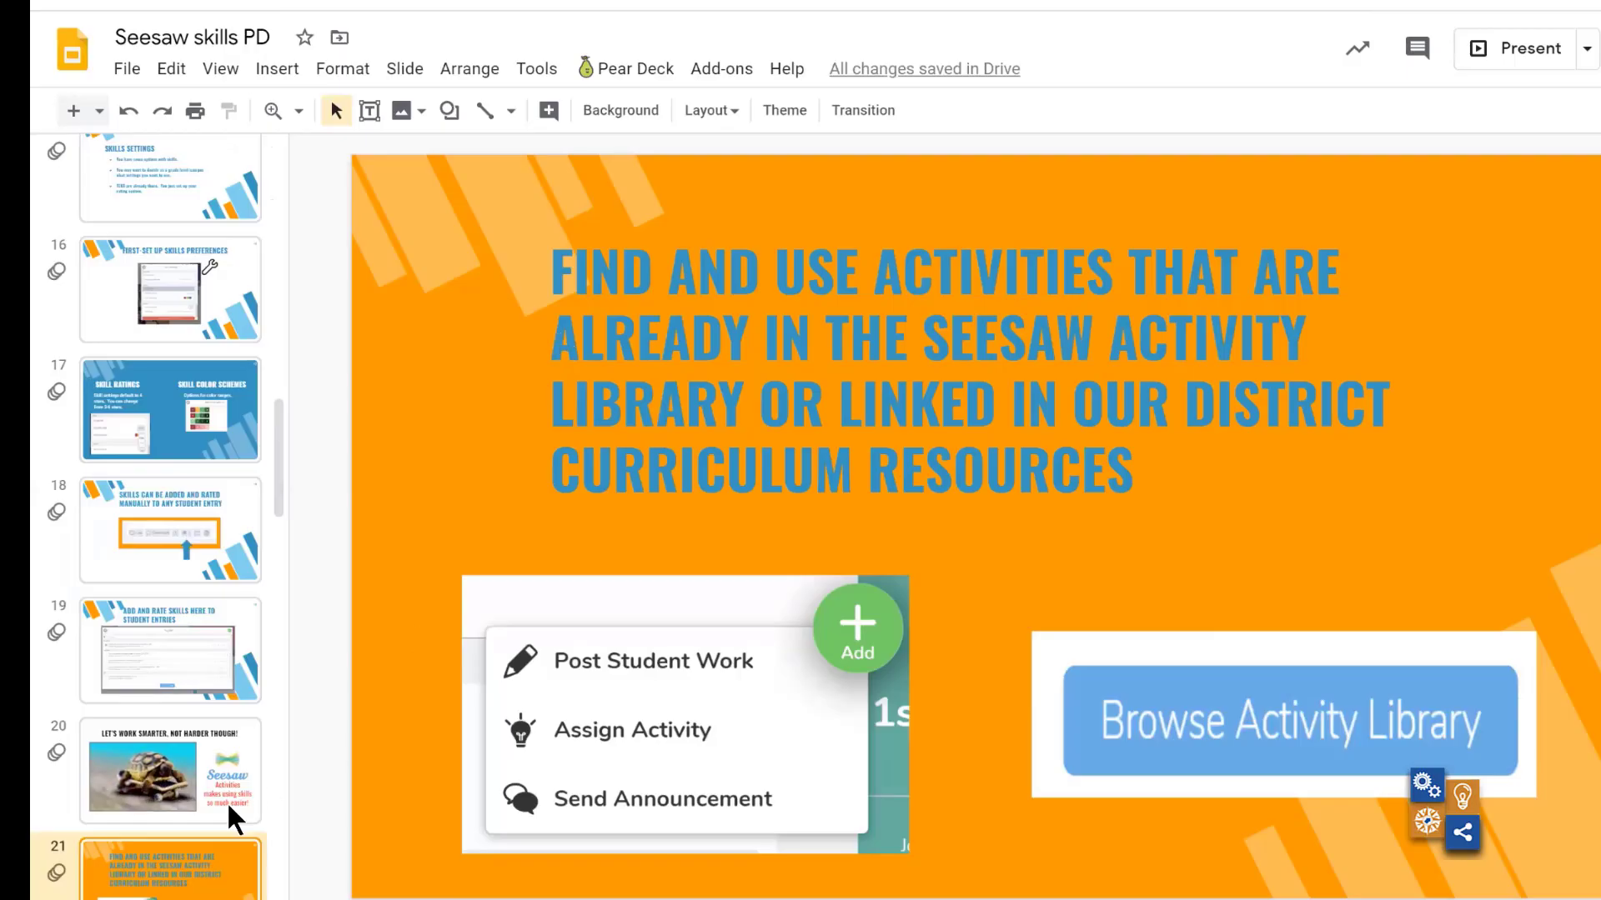
key("Down")
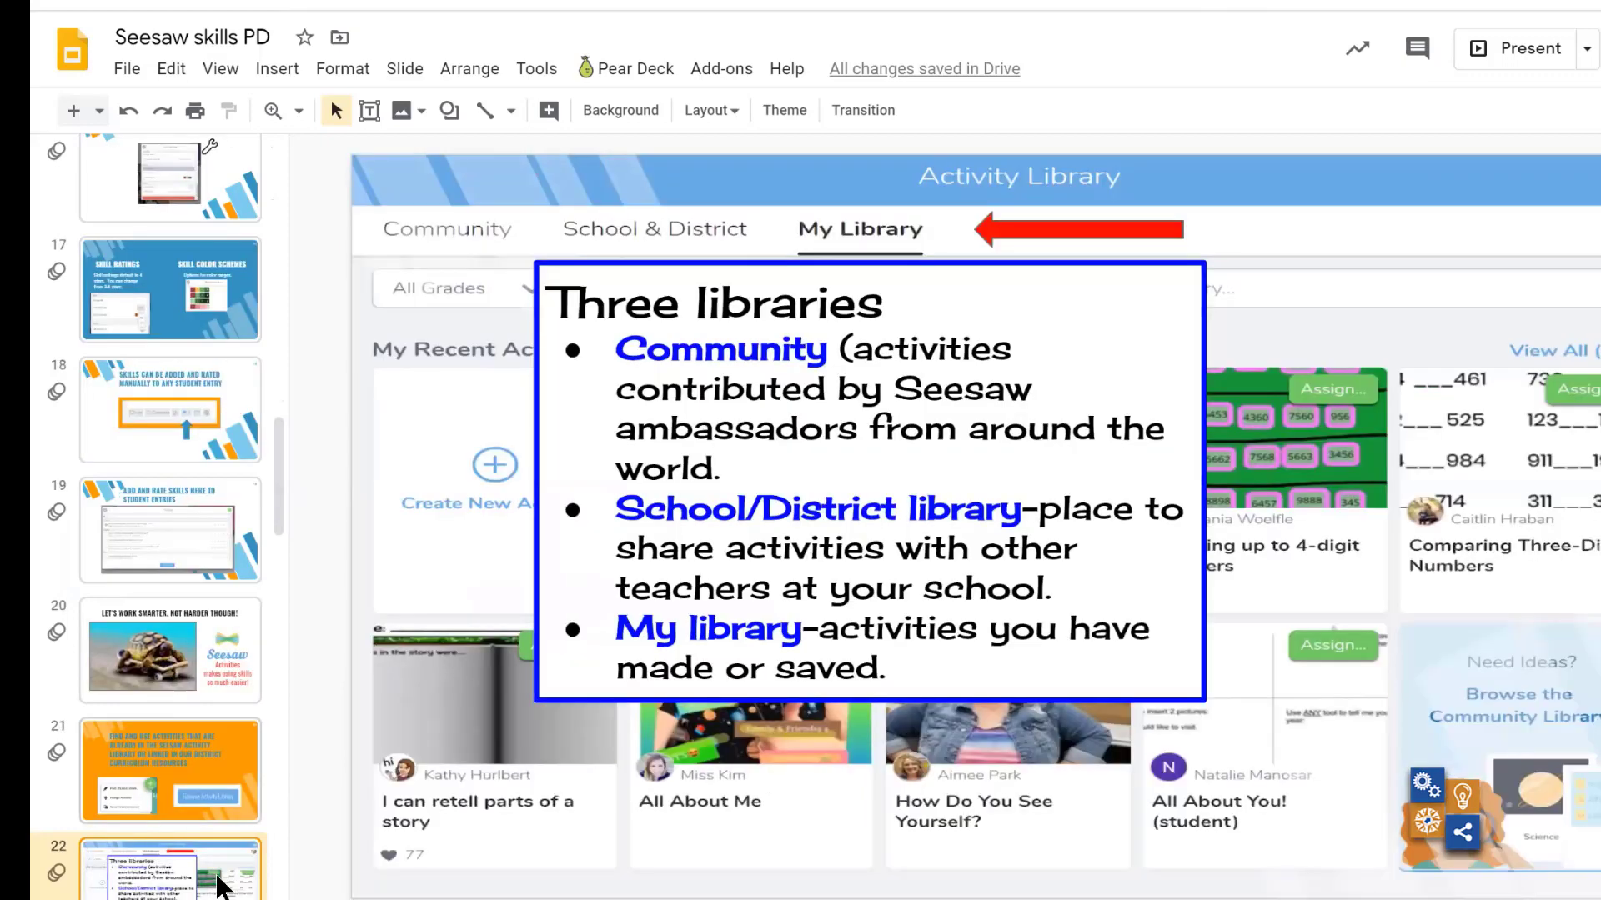
key("Down")
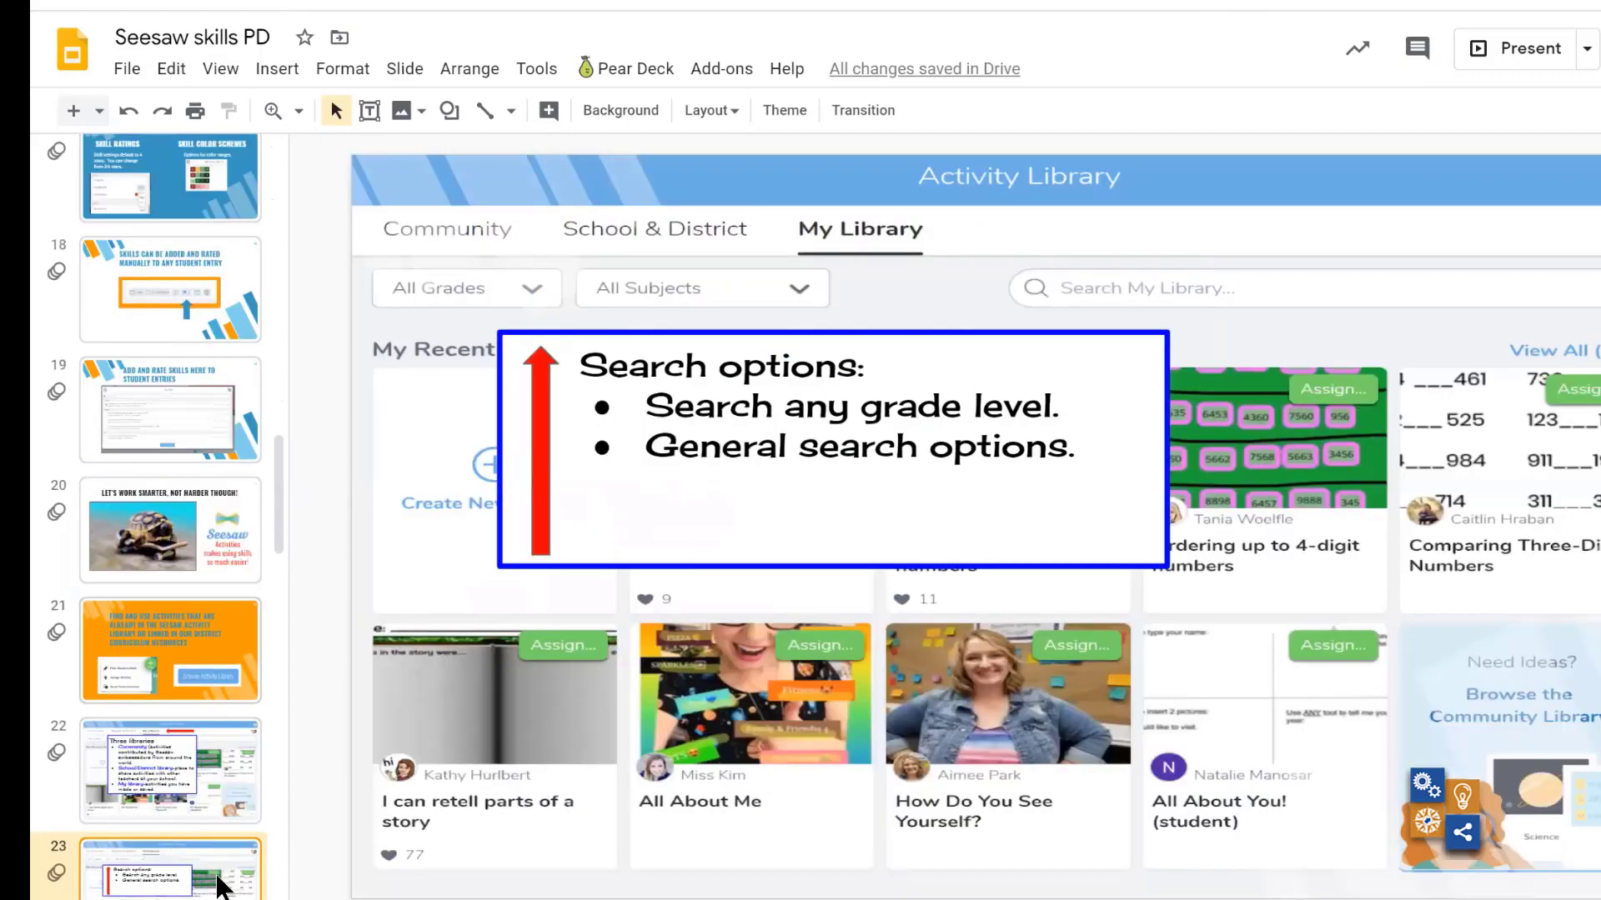
key("Down")
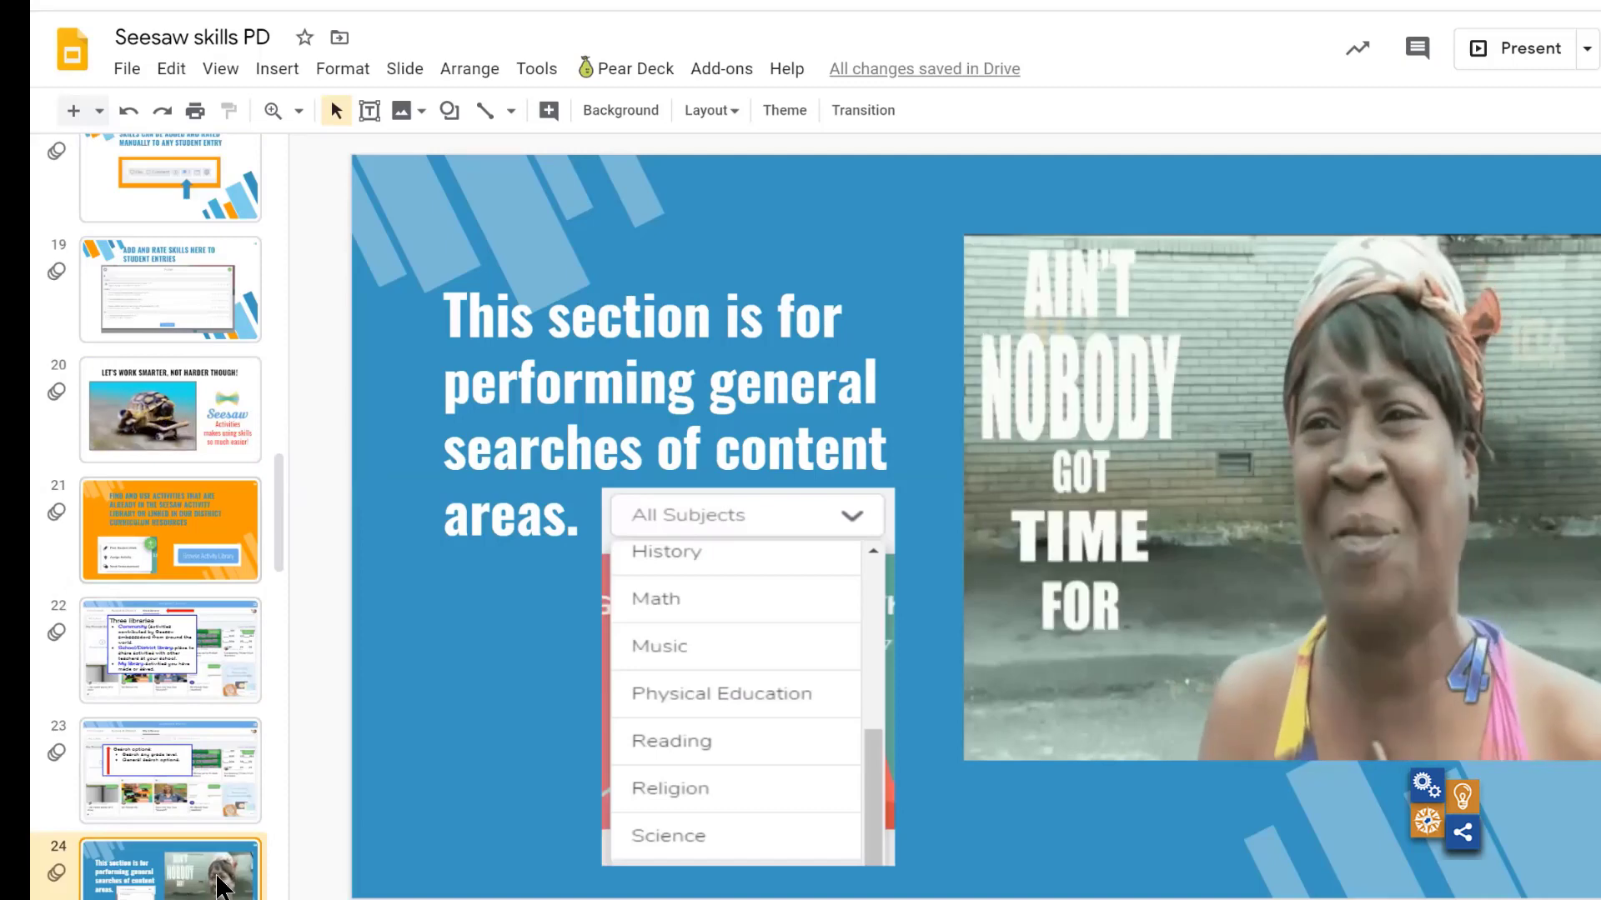
key("Down")
key("Down")
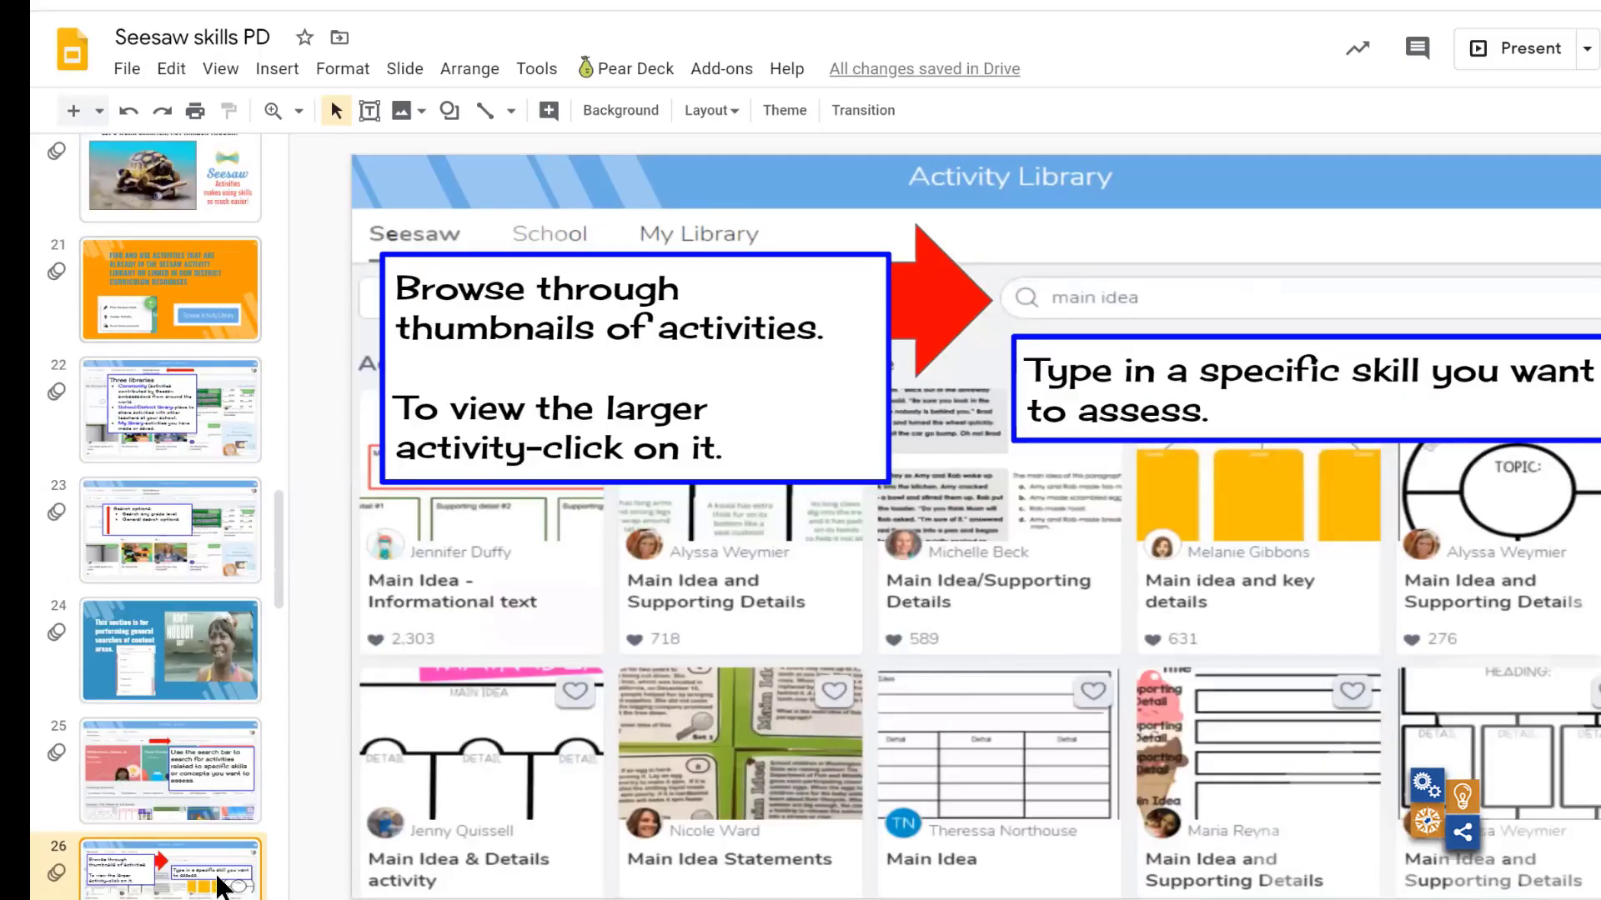
key("Down")
key("Down")
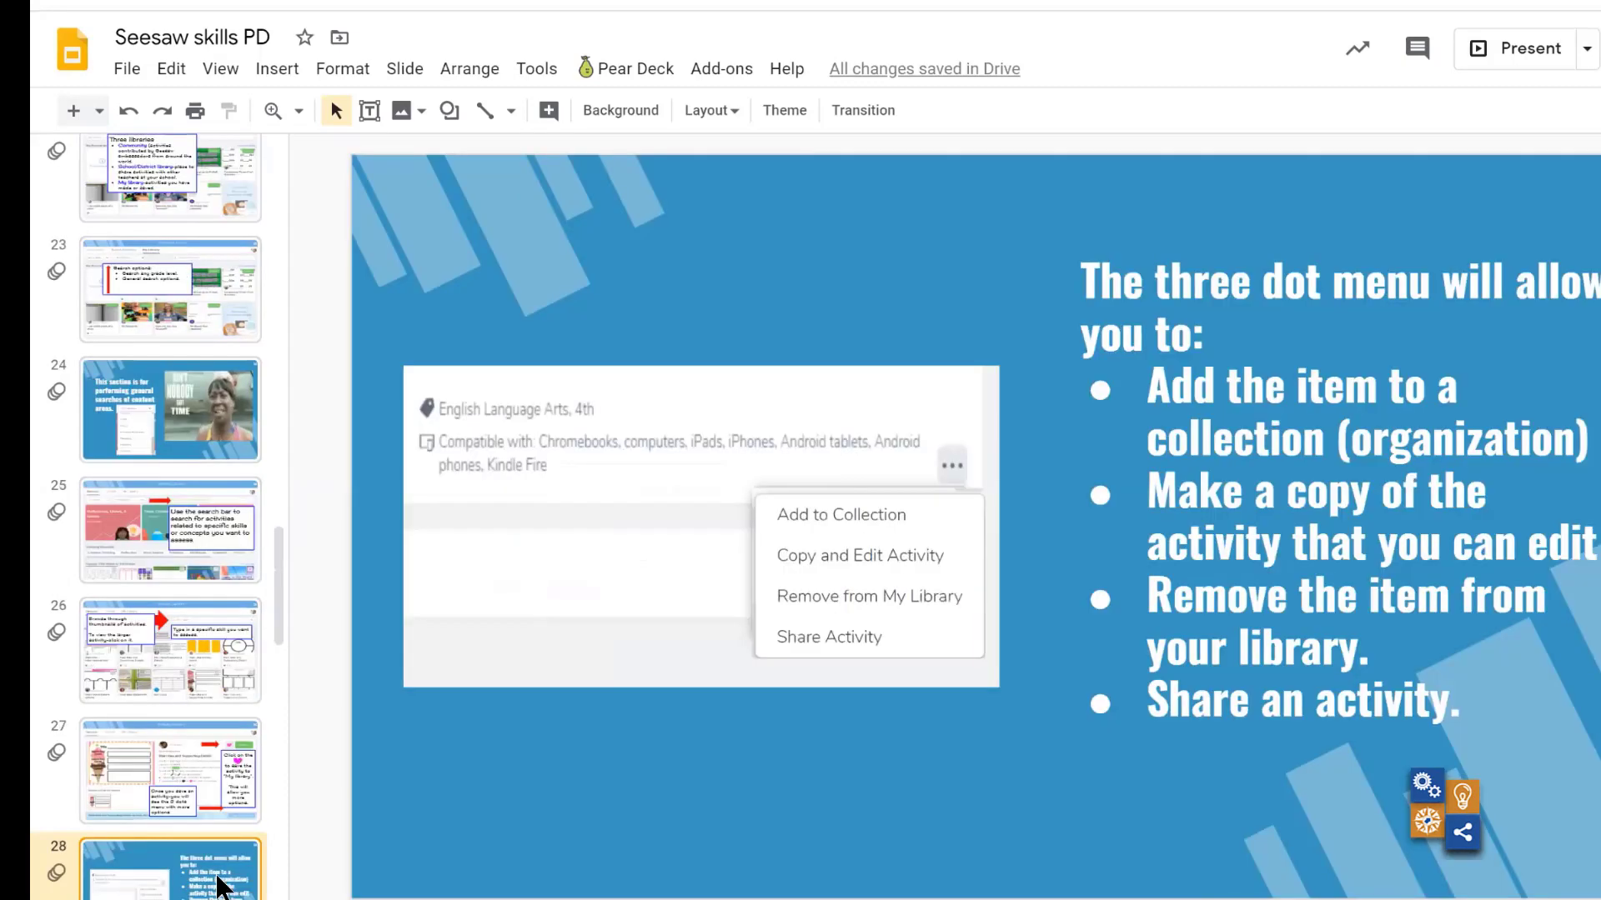